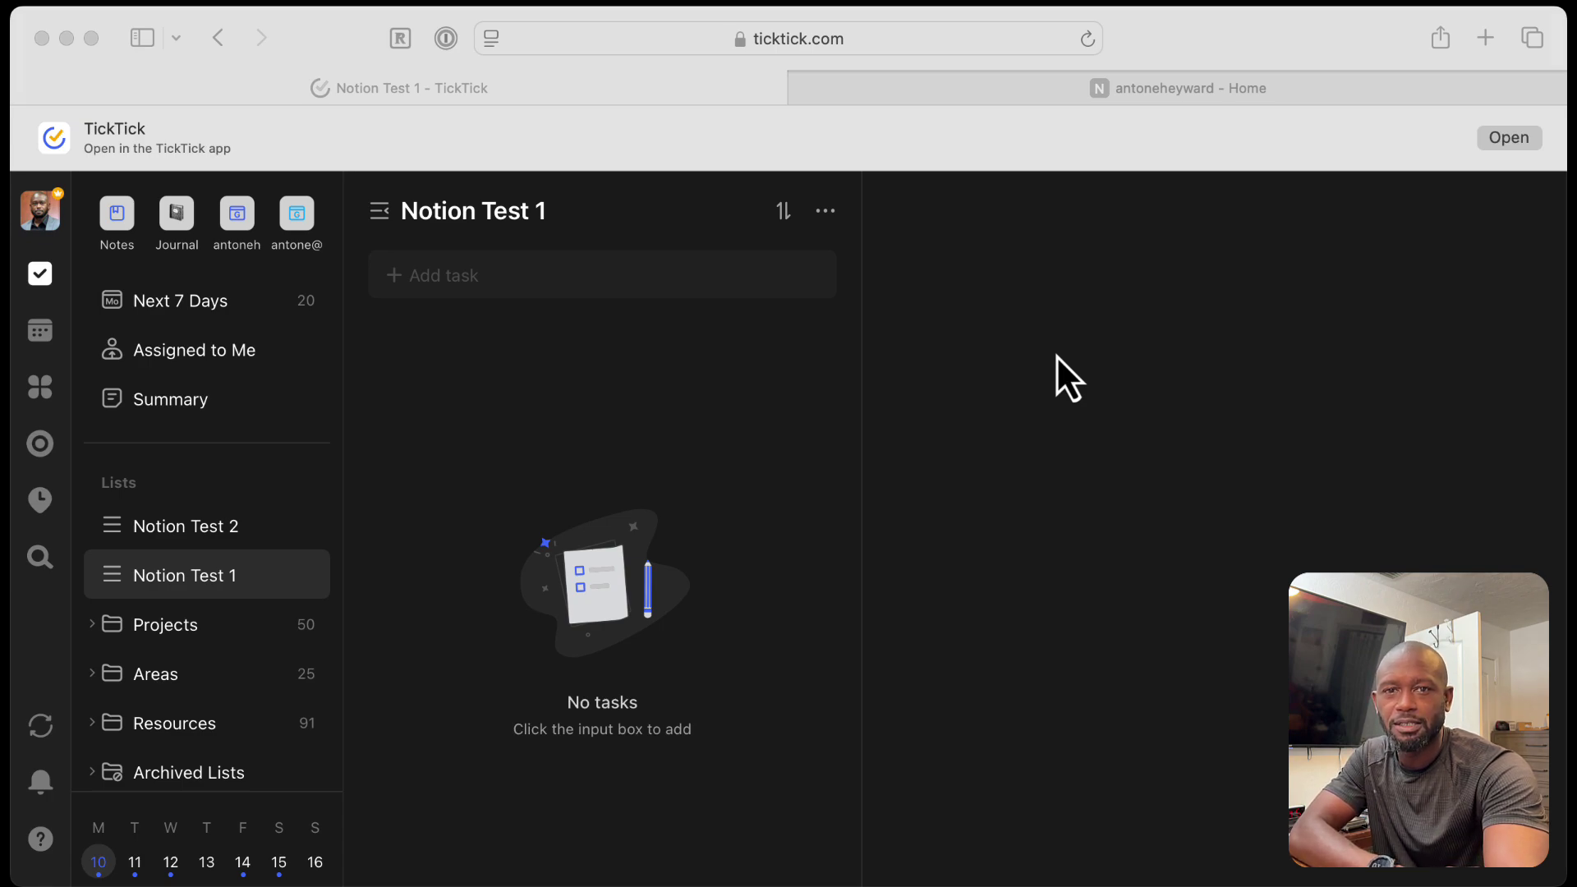
Step: Go to TickTick's Integrations & Import settings and scroll to the Notion option
left_click(41, 216)
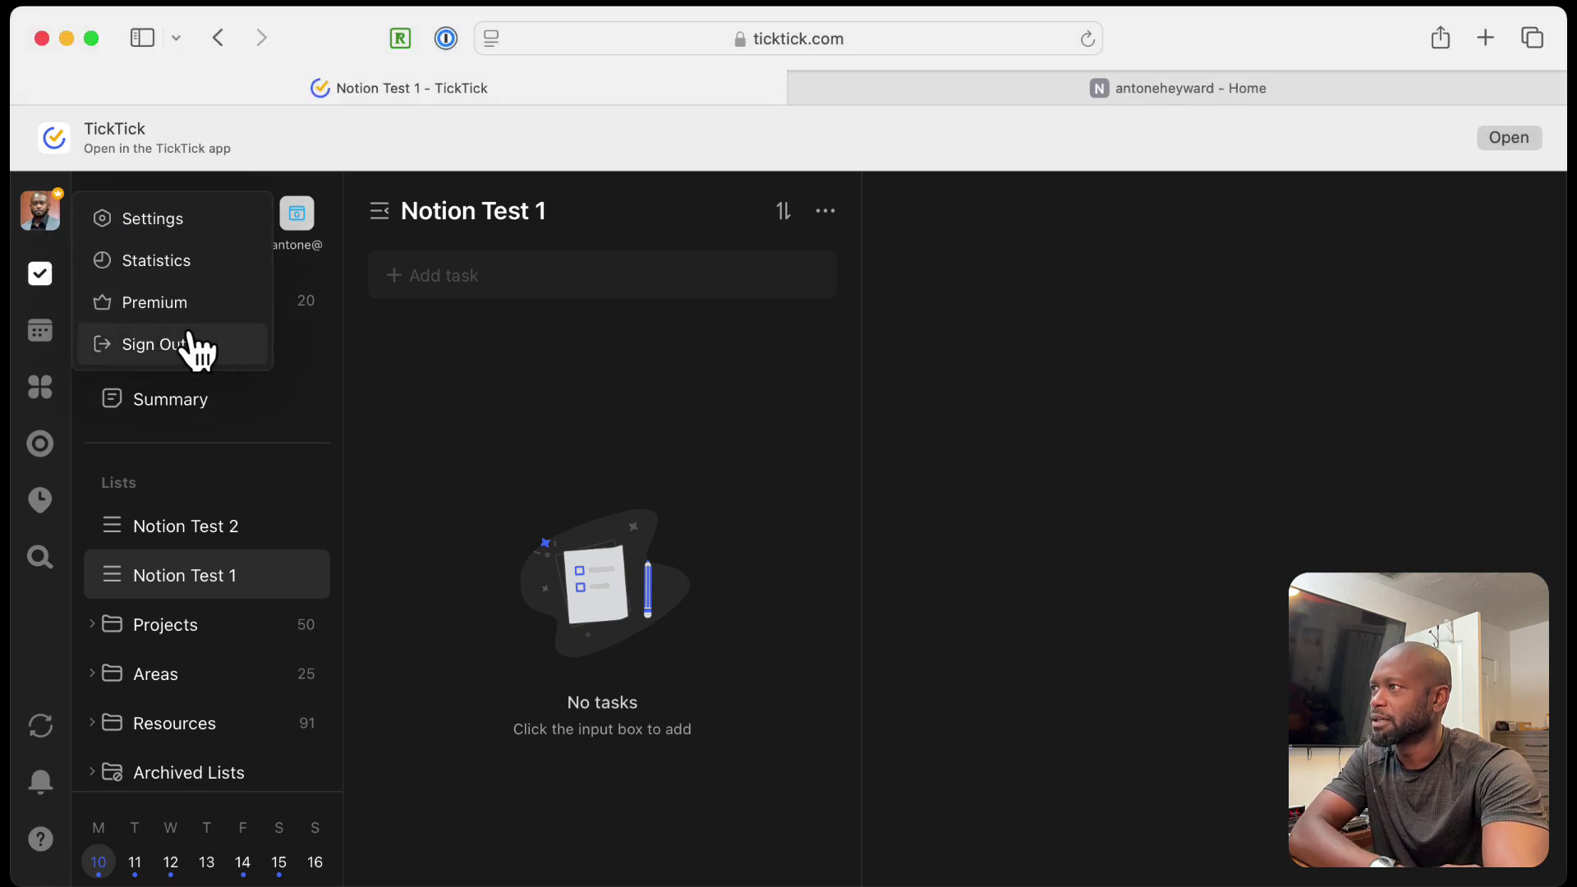
left_click(168, 220)
left_click(479, 648)
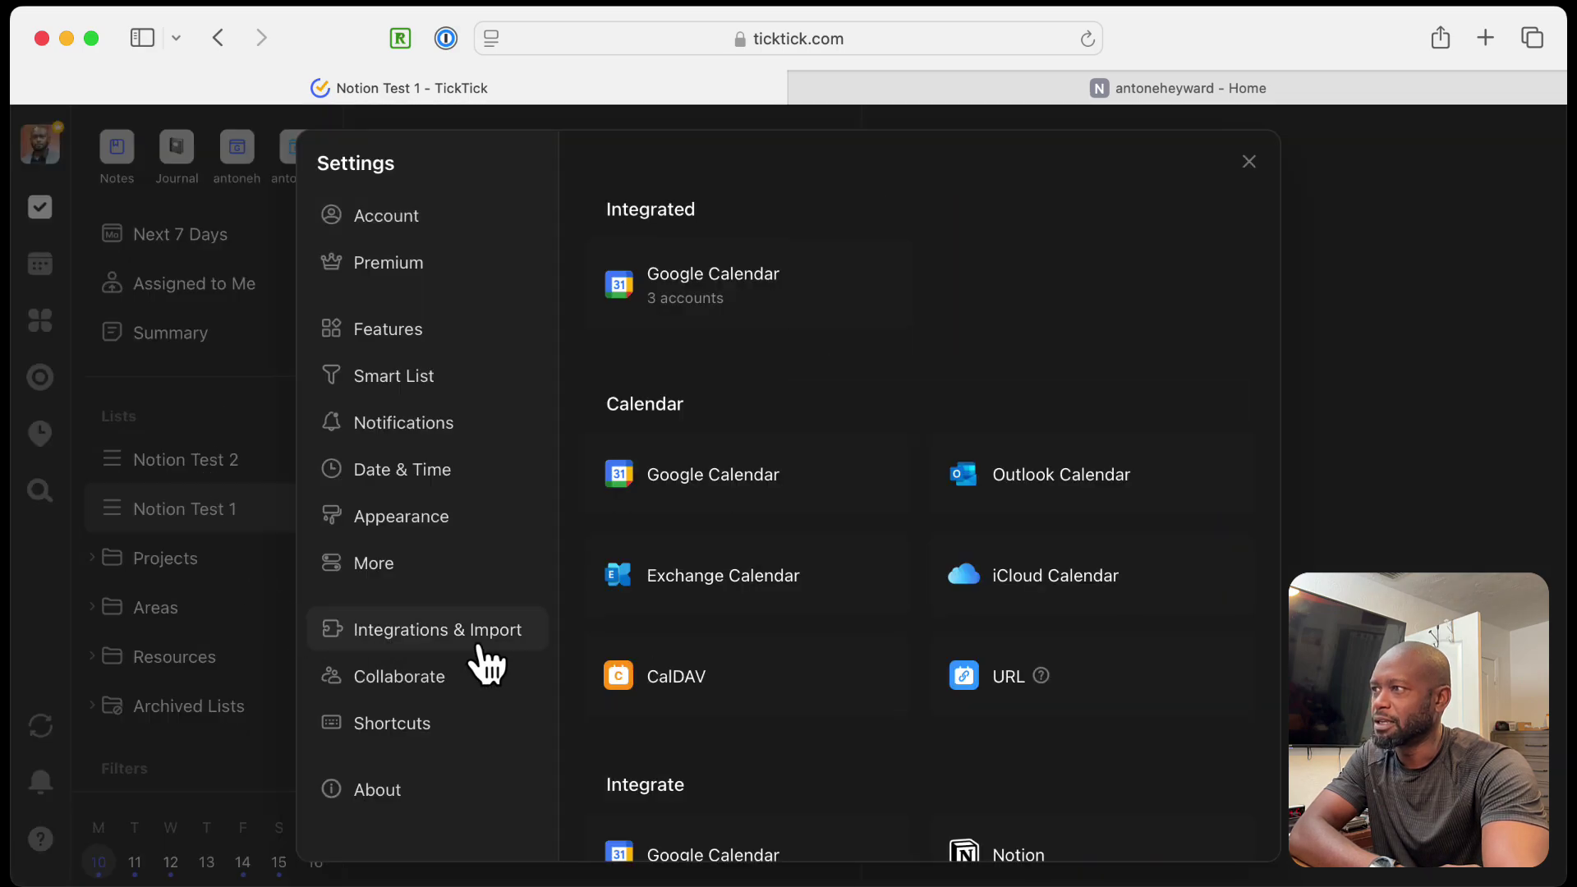
scroll(1081, 712, "down", 1)
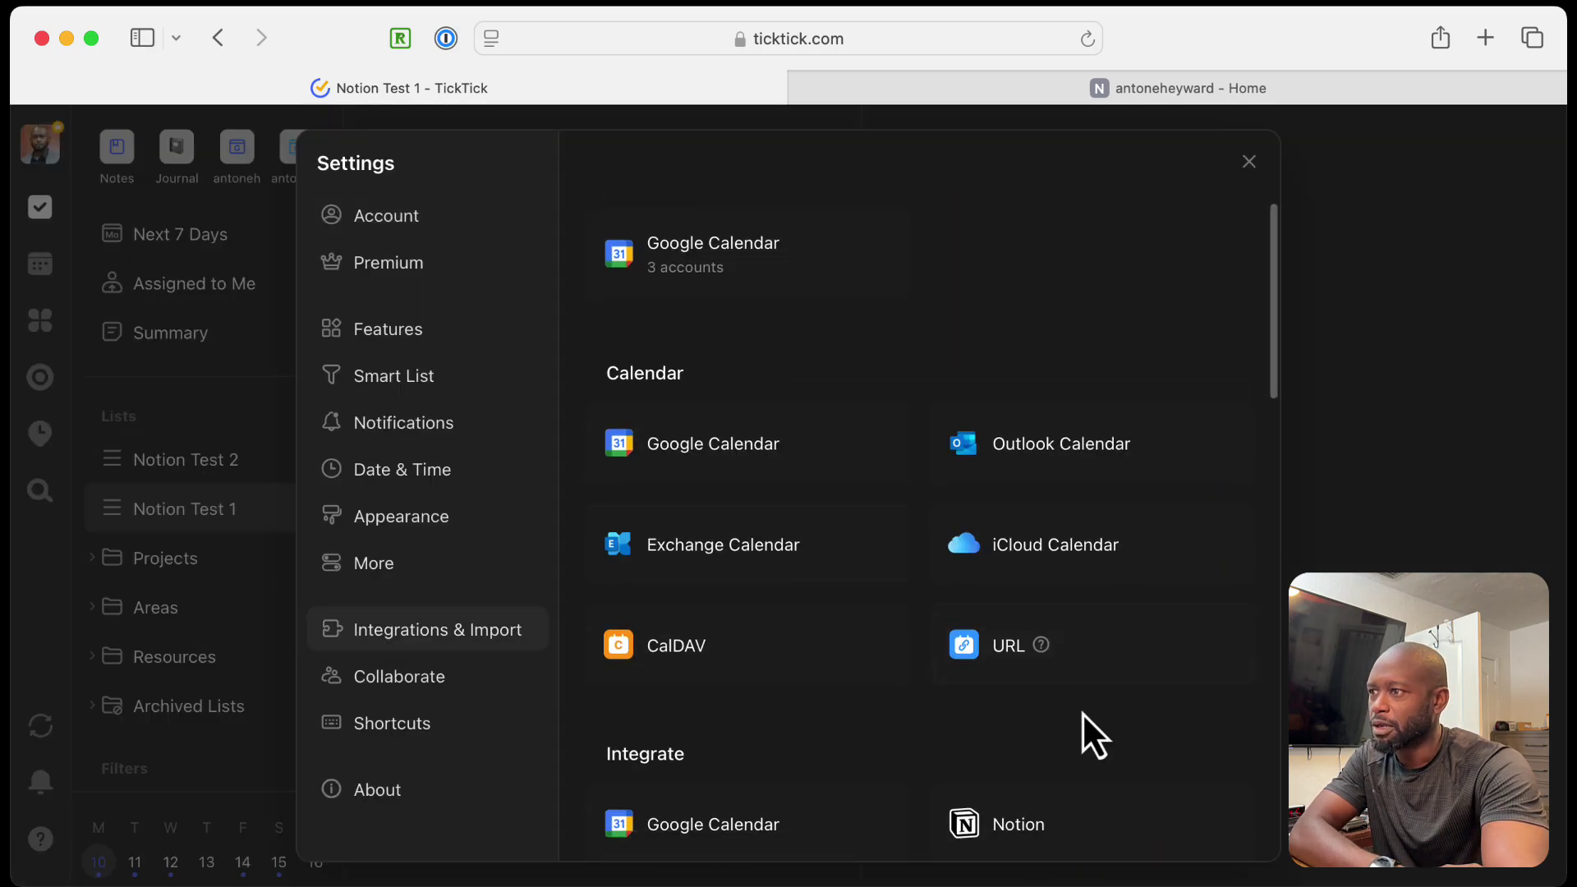
scroll(1082, 712, "down", 2)
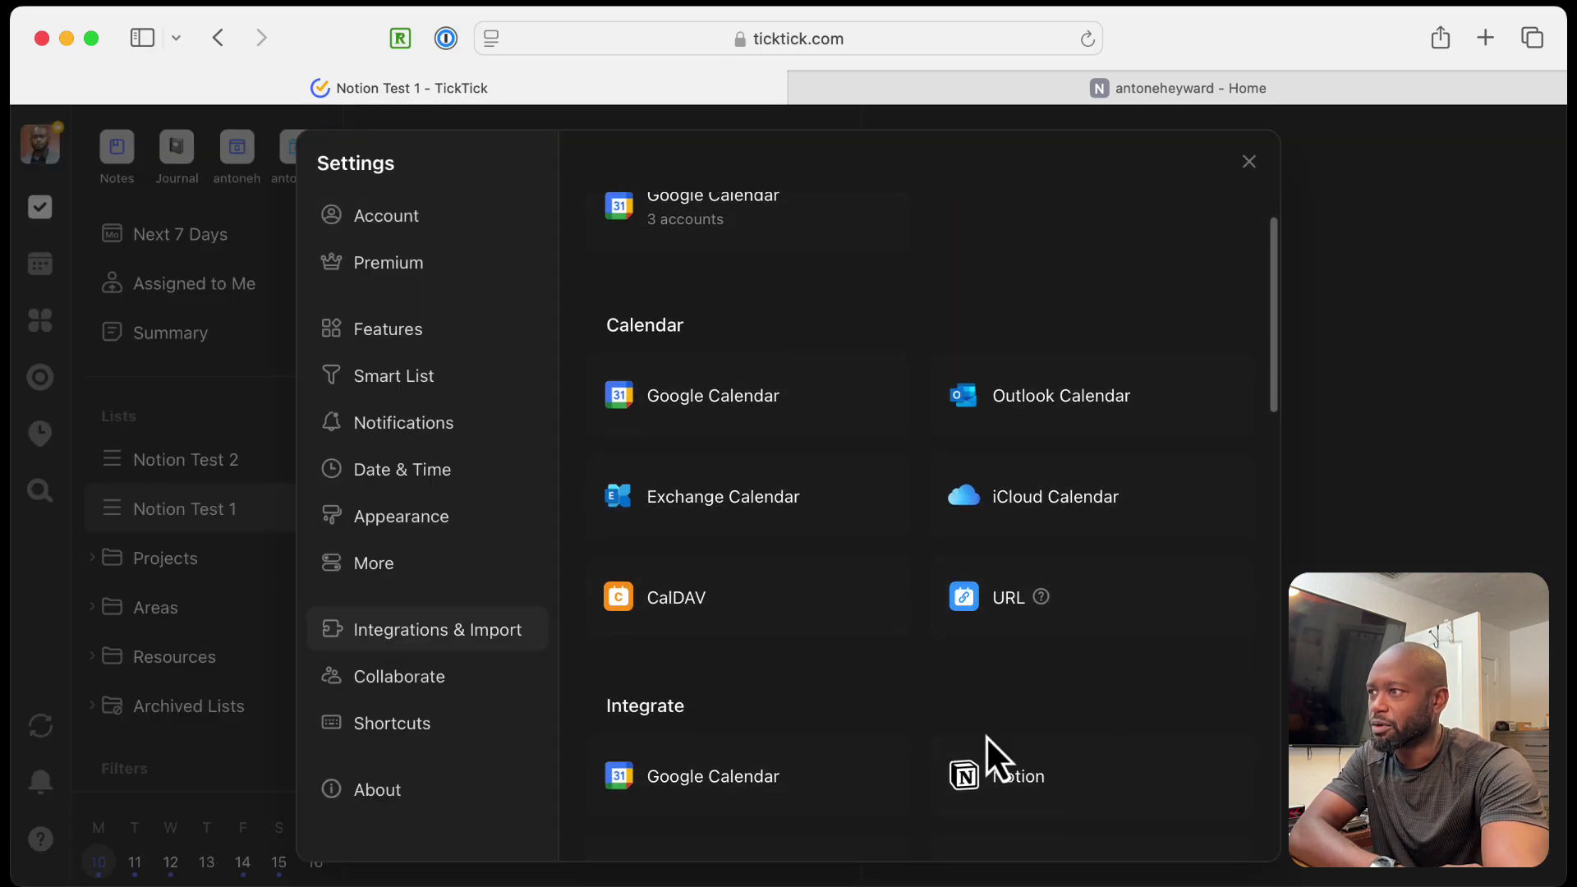
Step: Add the Notion integration and reposition Notion's access request window
left_click(1026, 793)
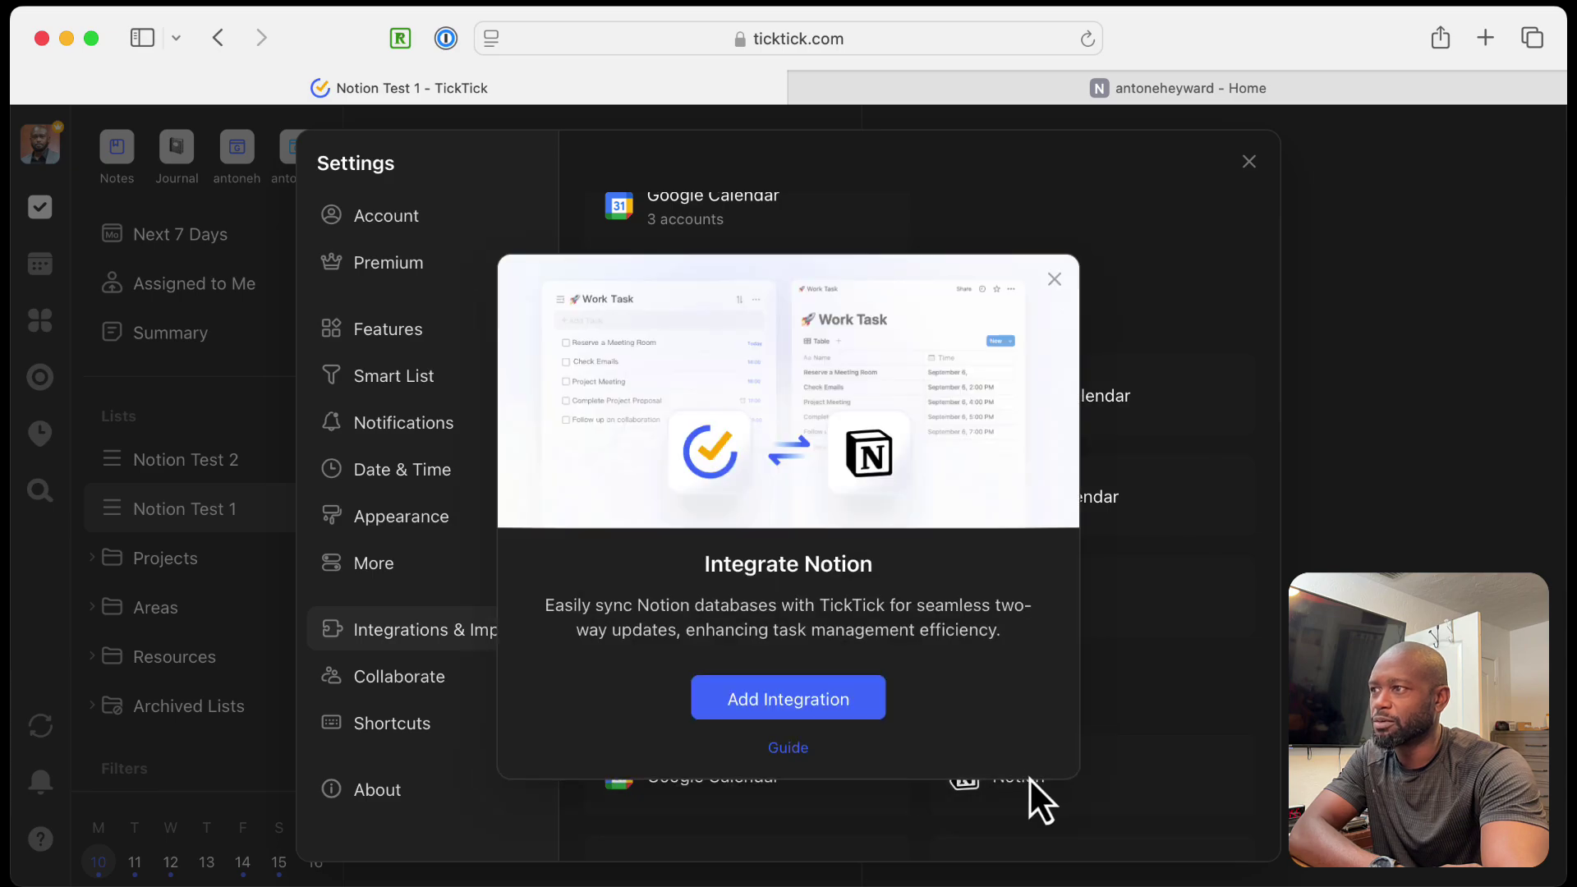
left_click(825, 706)
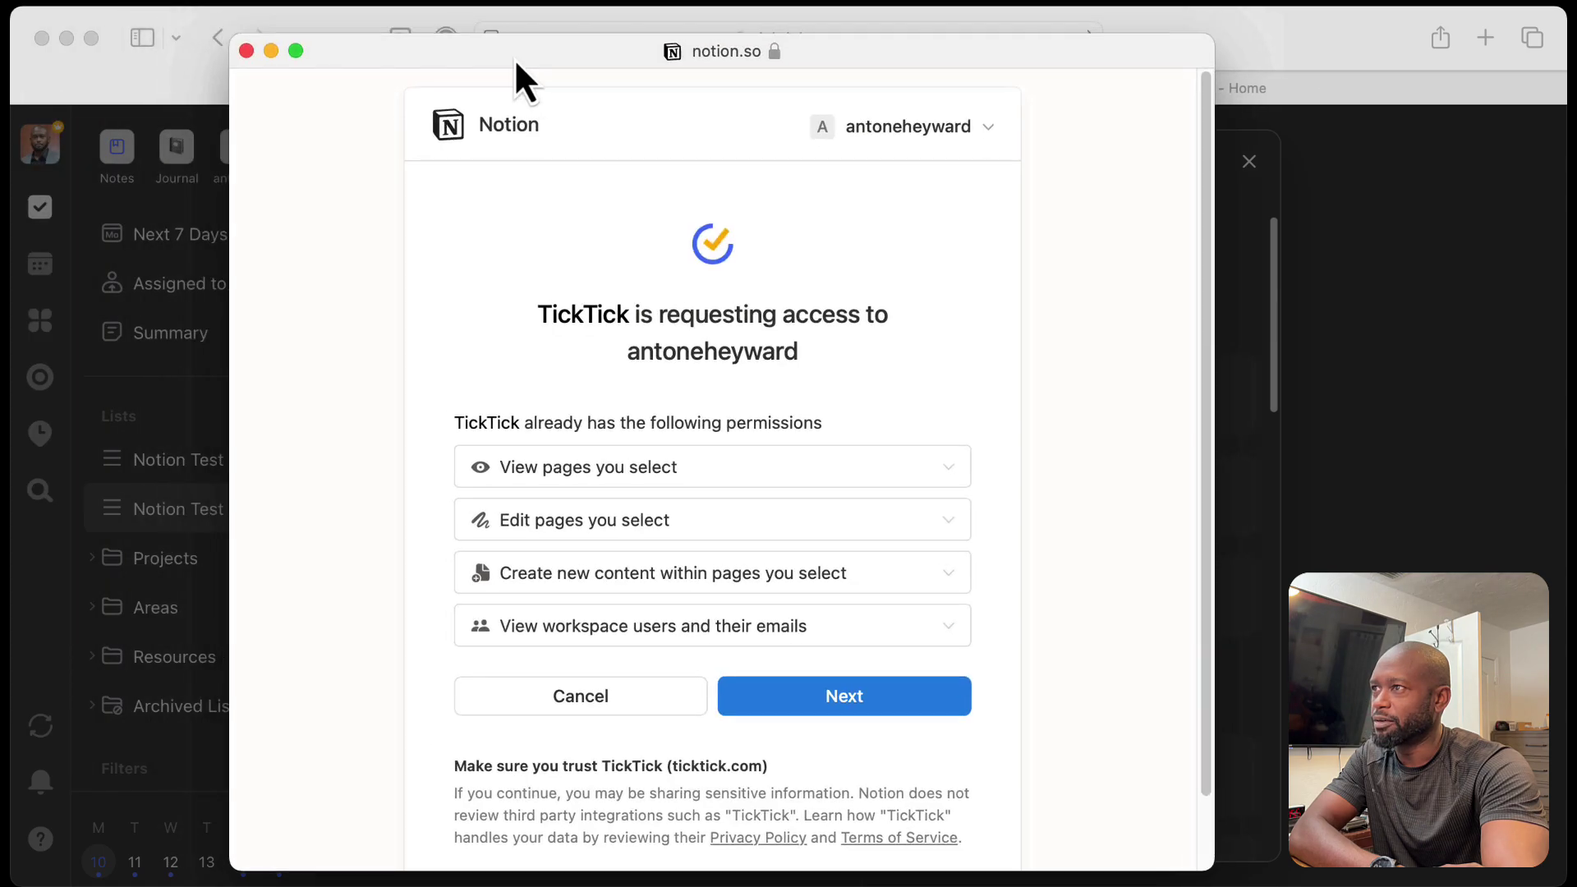
left_click_drag(514, 58, 584, 46)
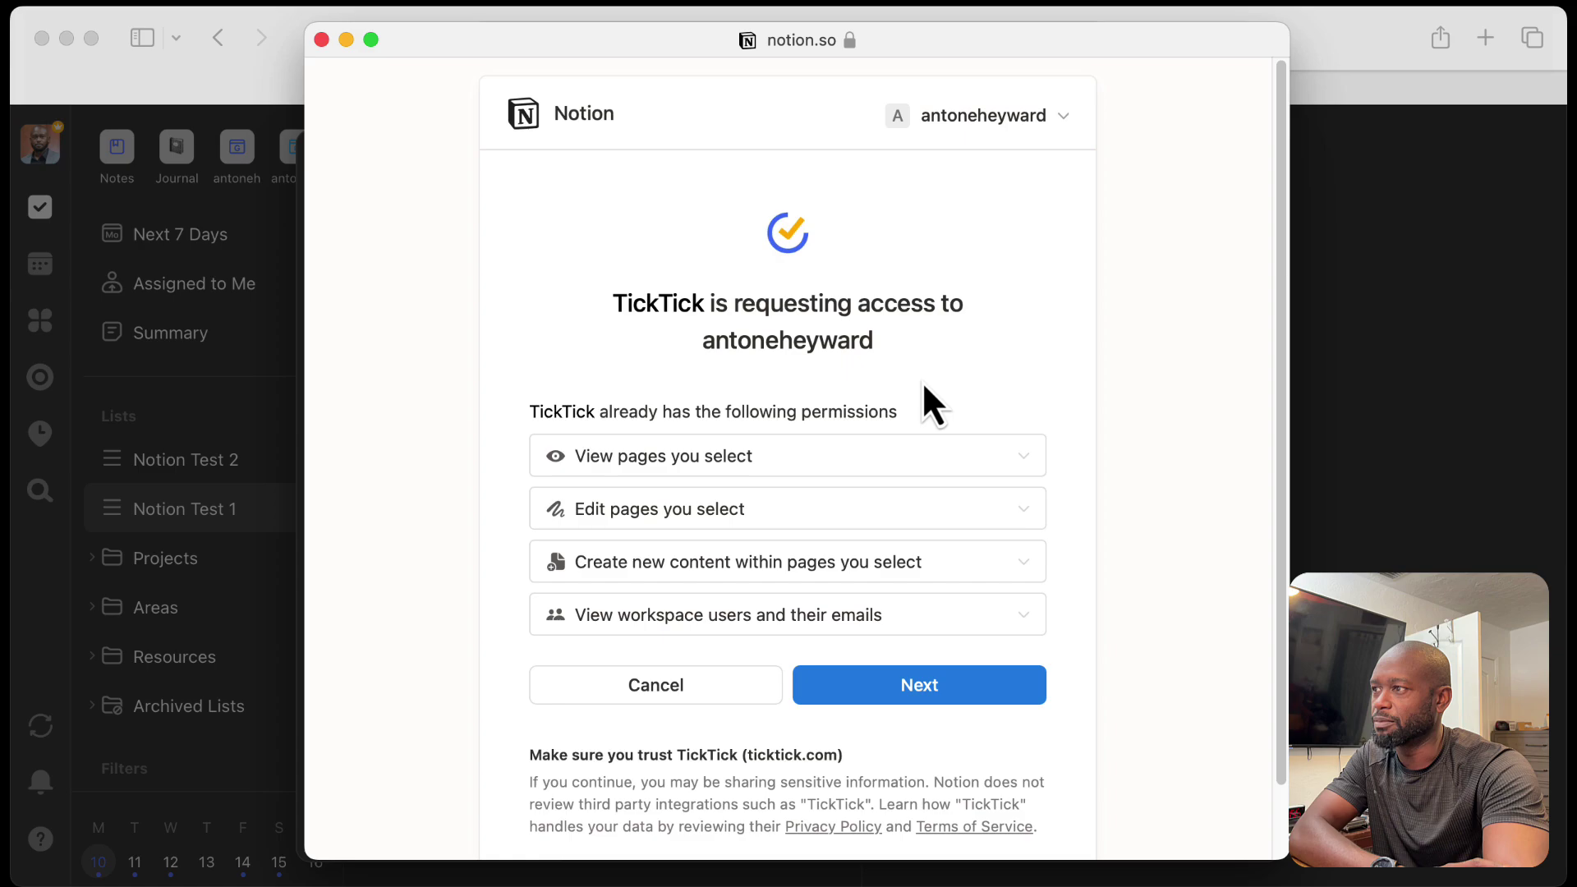
Step: Continue past the permissions summary and choose 'Select pages to share with TickTick'
left_click(932, 690)
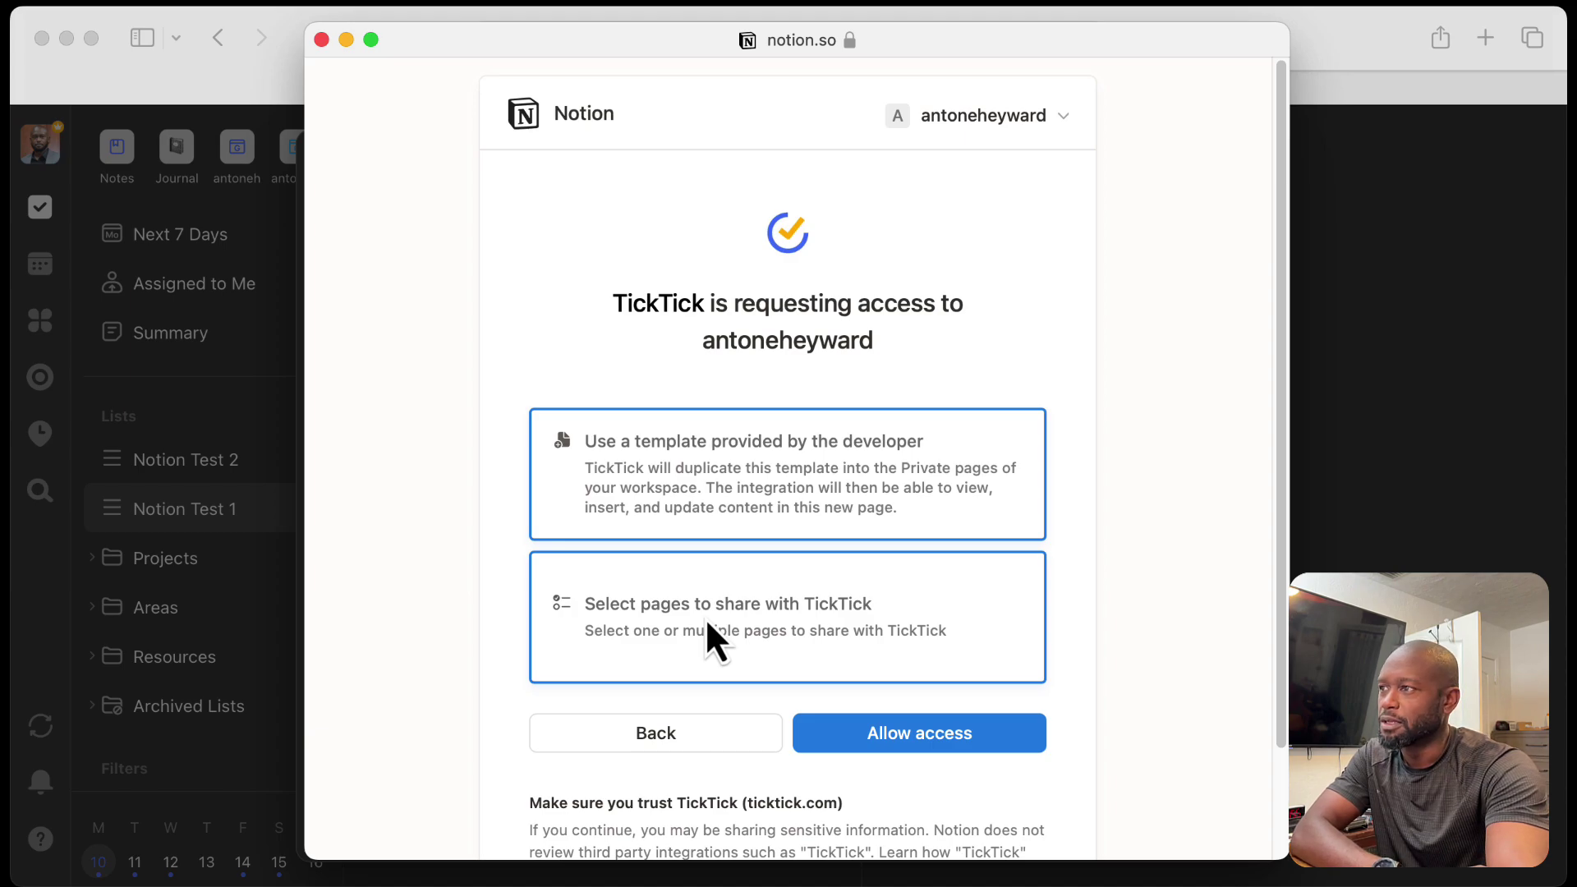
left_click(847, 607)
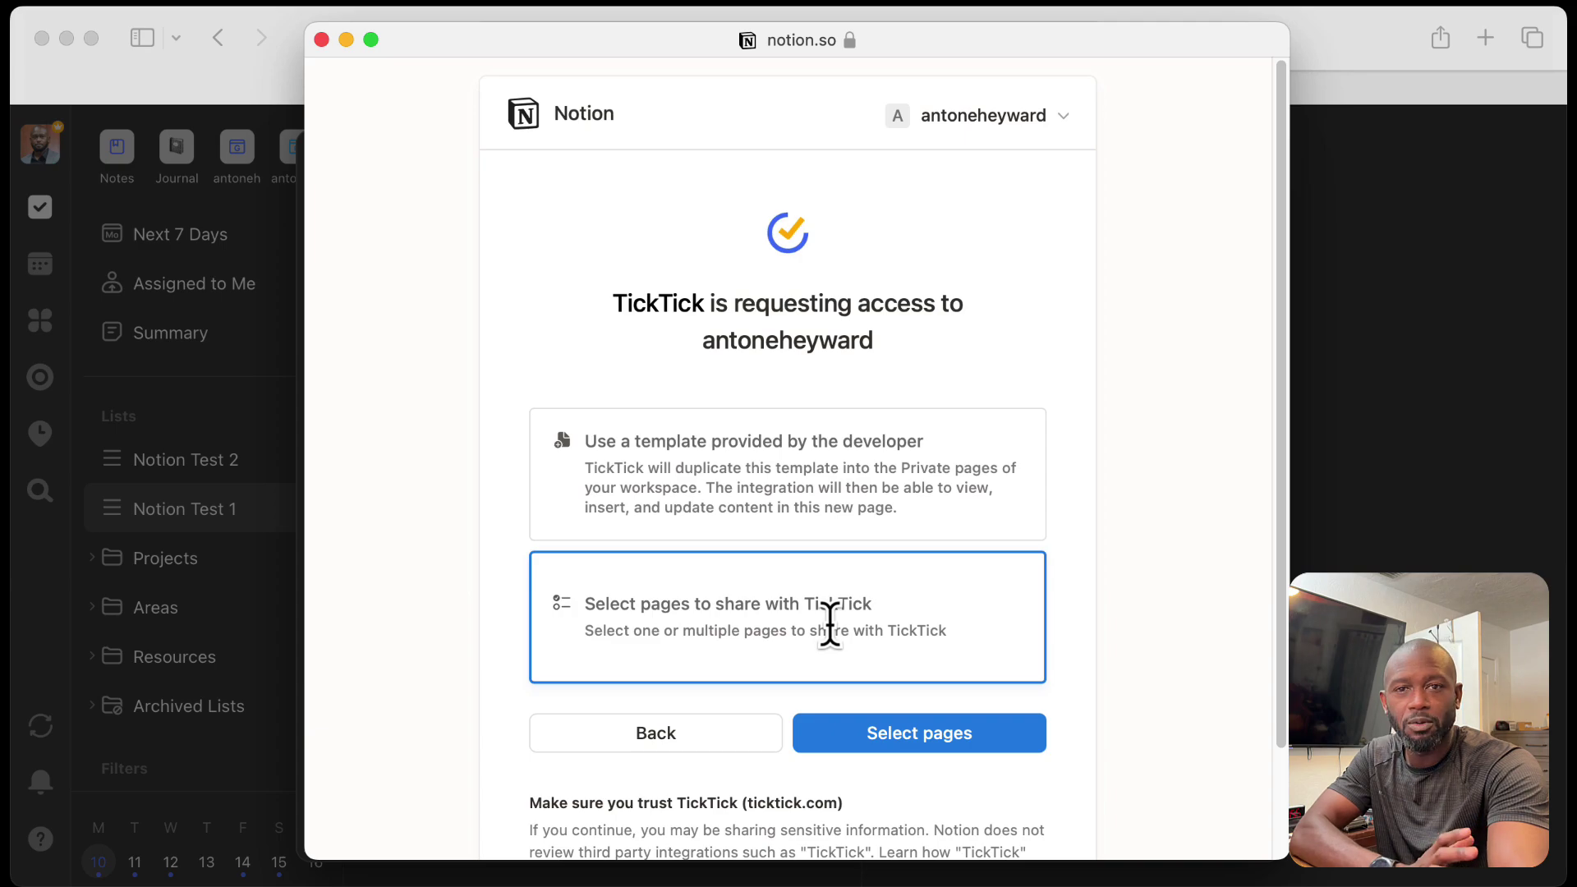
Step: Uncheck PRIVATE, tick only The Lab page, and allow TickTick access
left_click(915, 749)
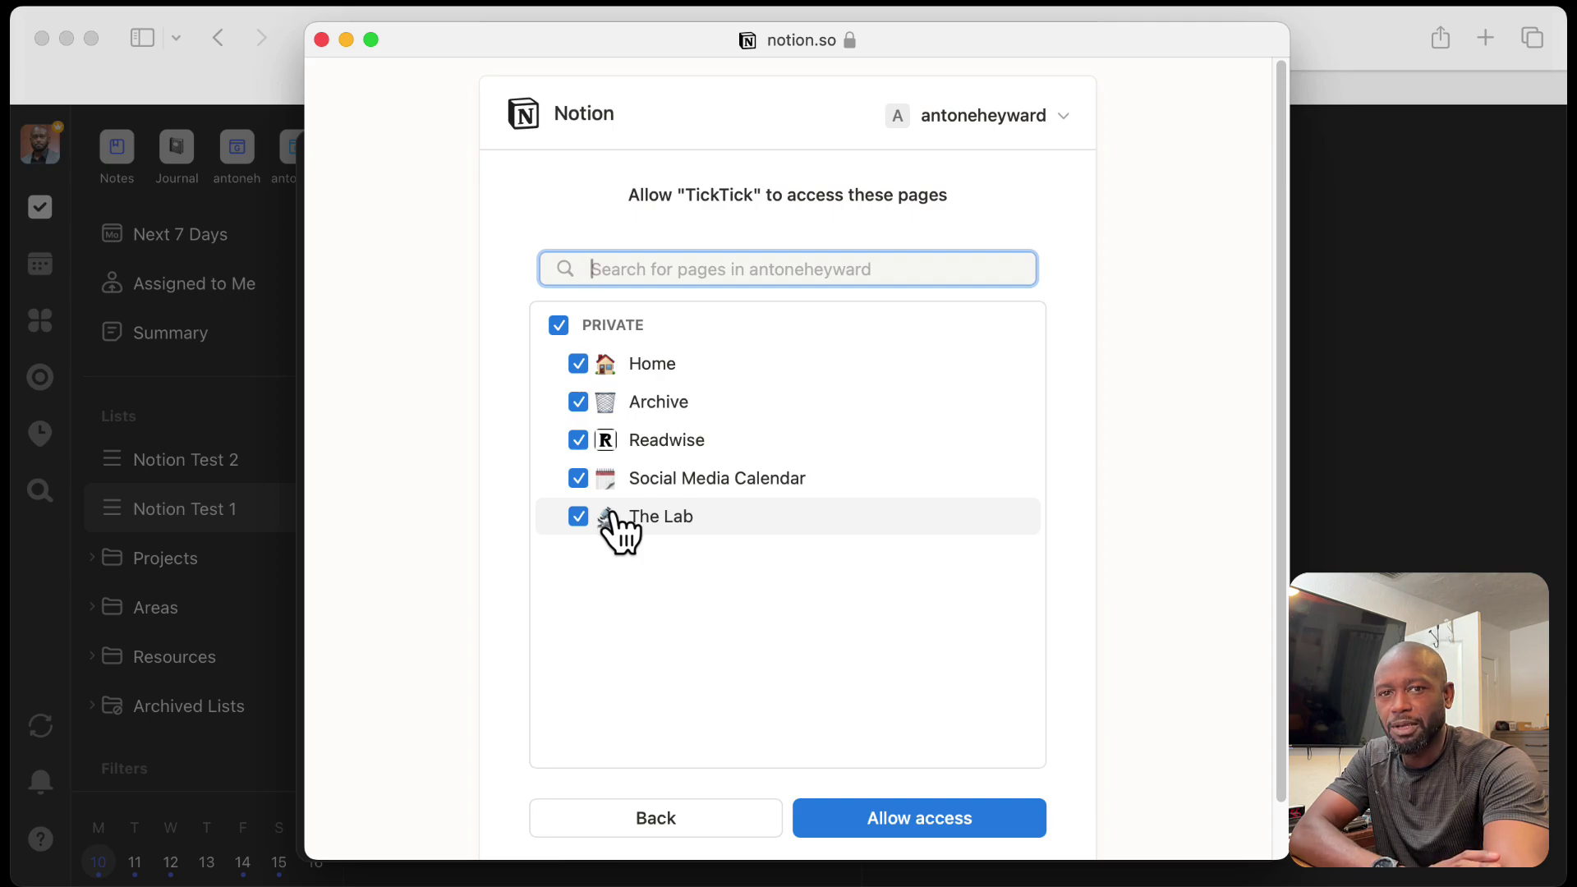
left_click(558, 326)
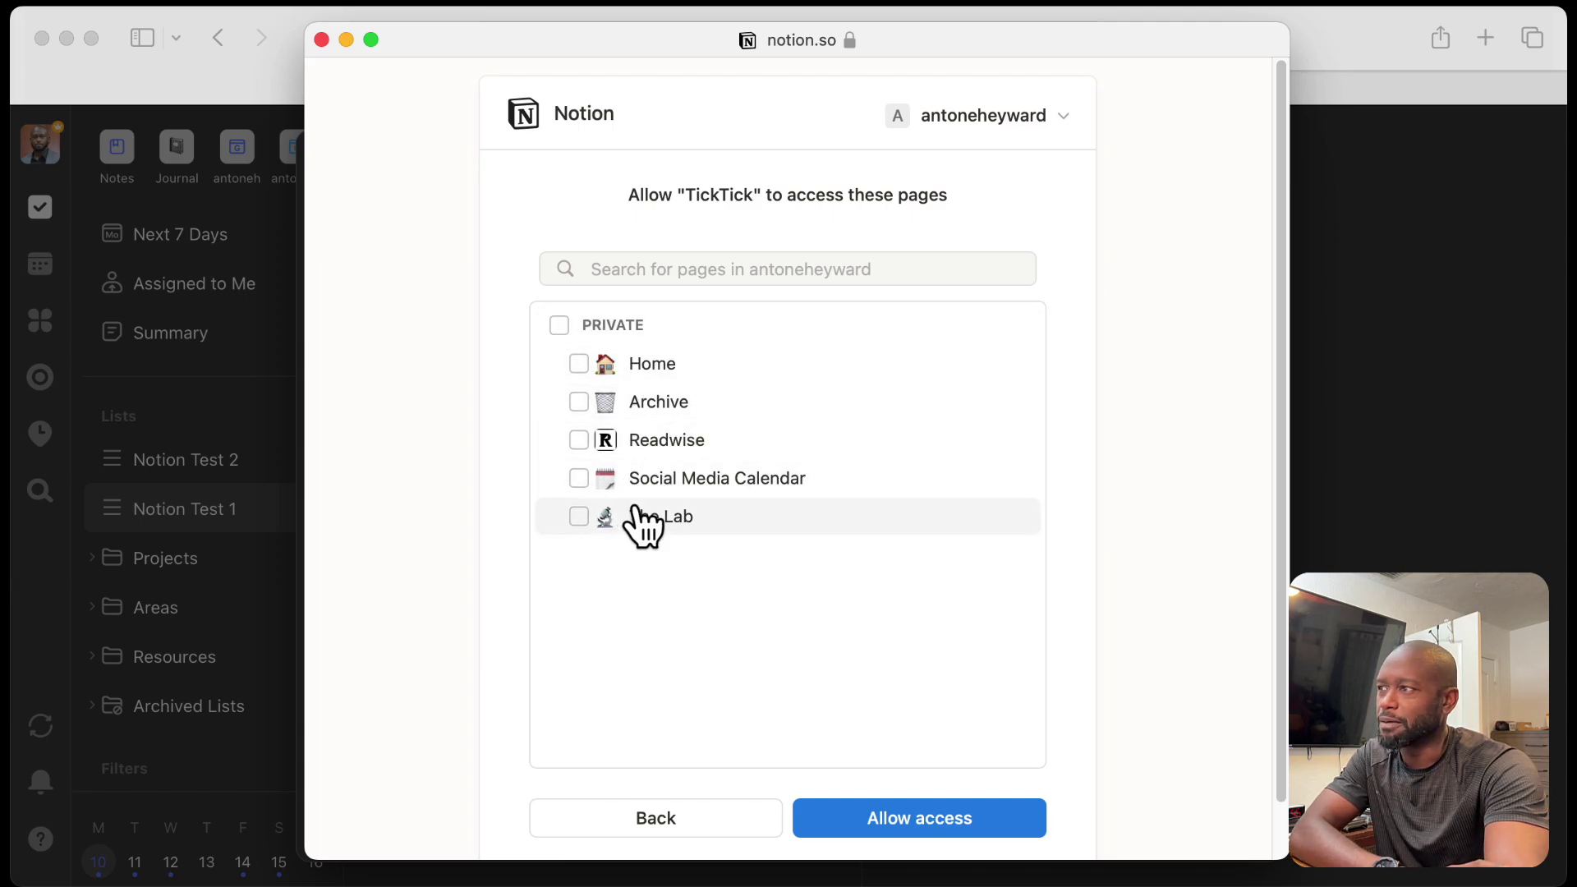
left_click(593, 524)
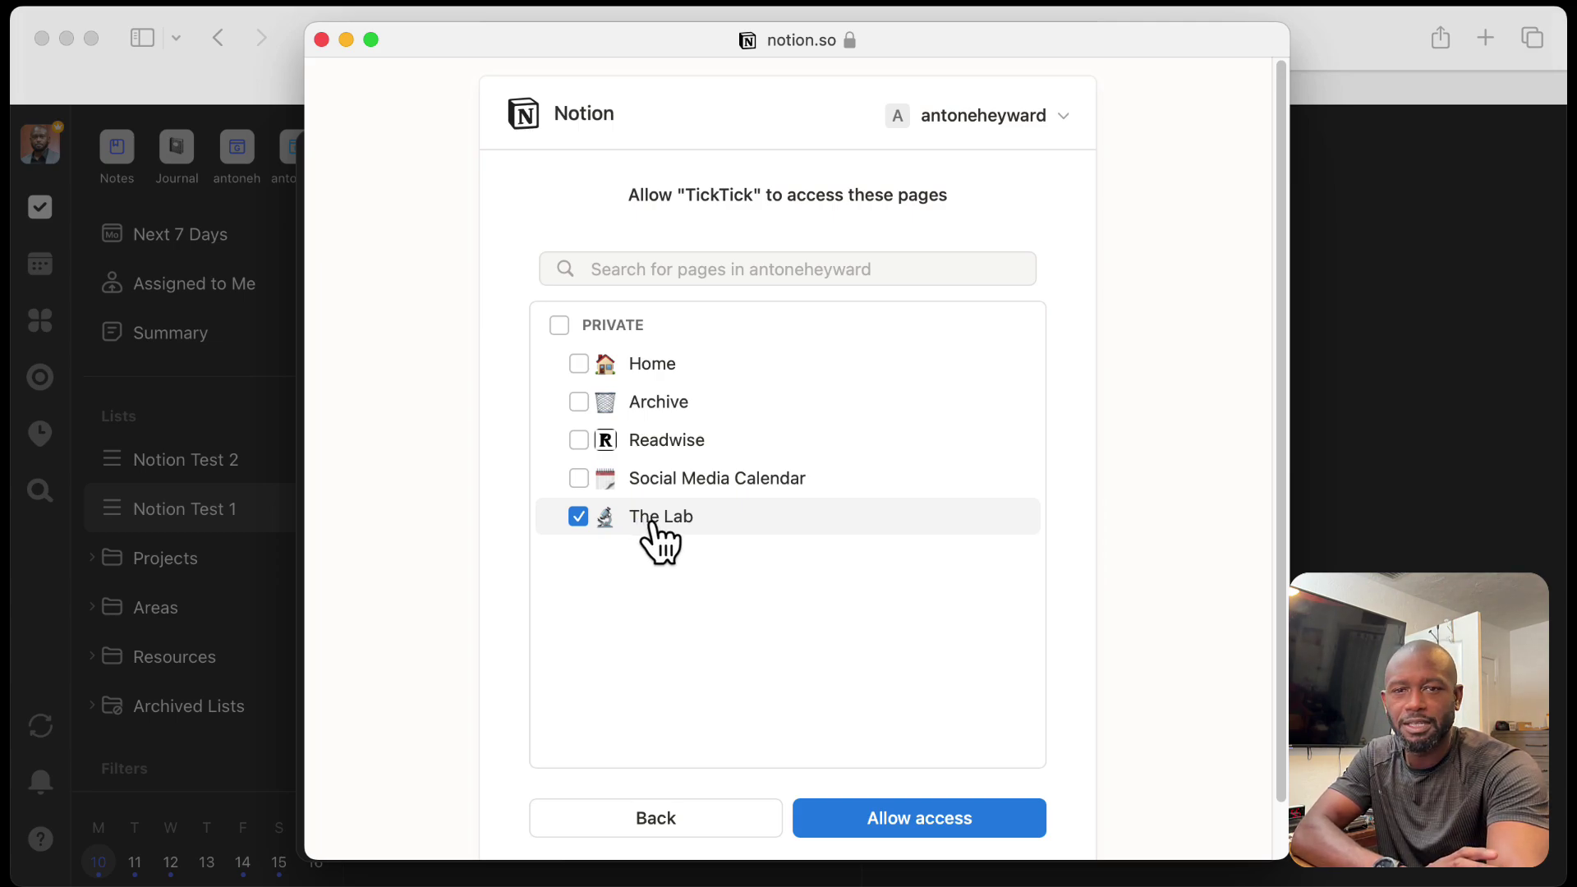
left_click(908, 824)
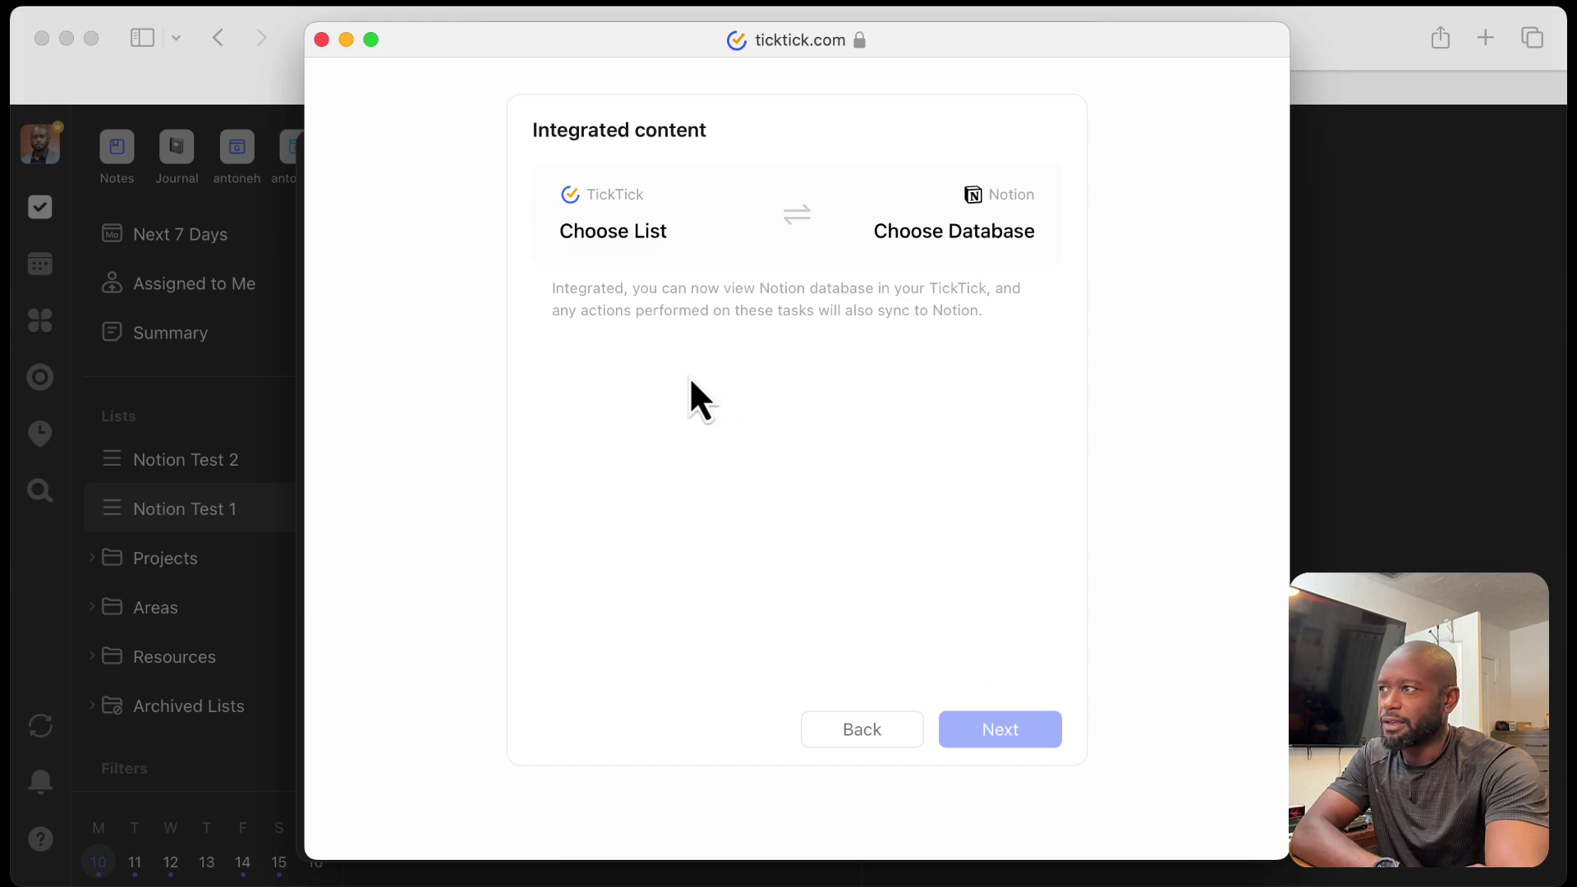
Step: Pick Notion Test 1 as the synced list; the database chooser shows No Databases
left_click(624, 236)
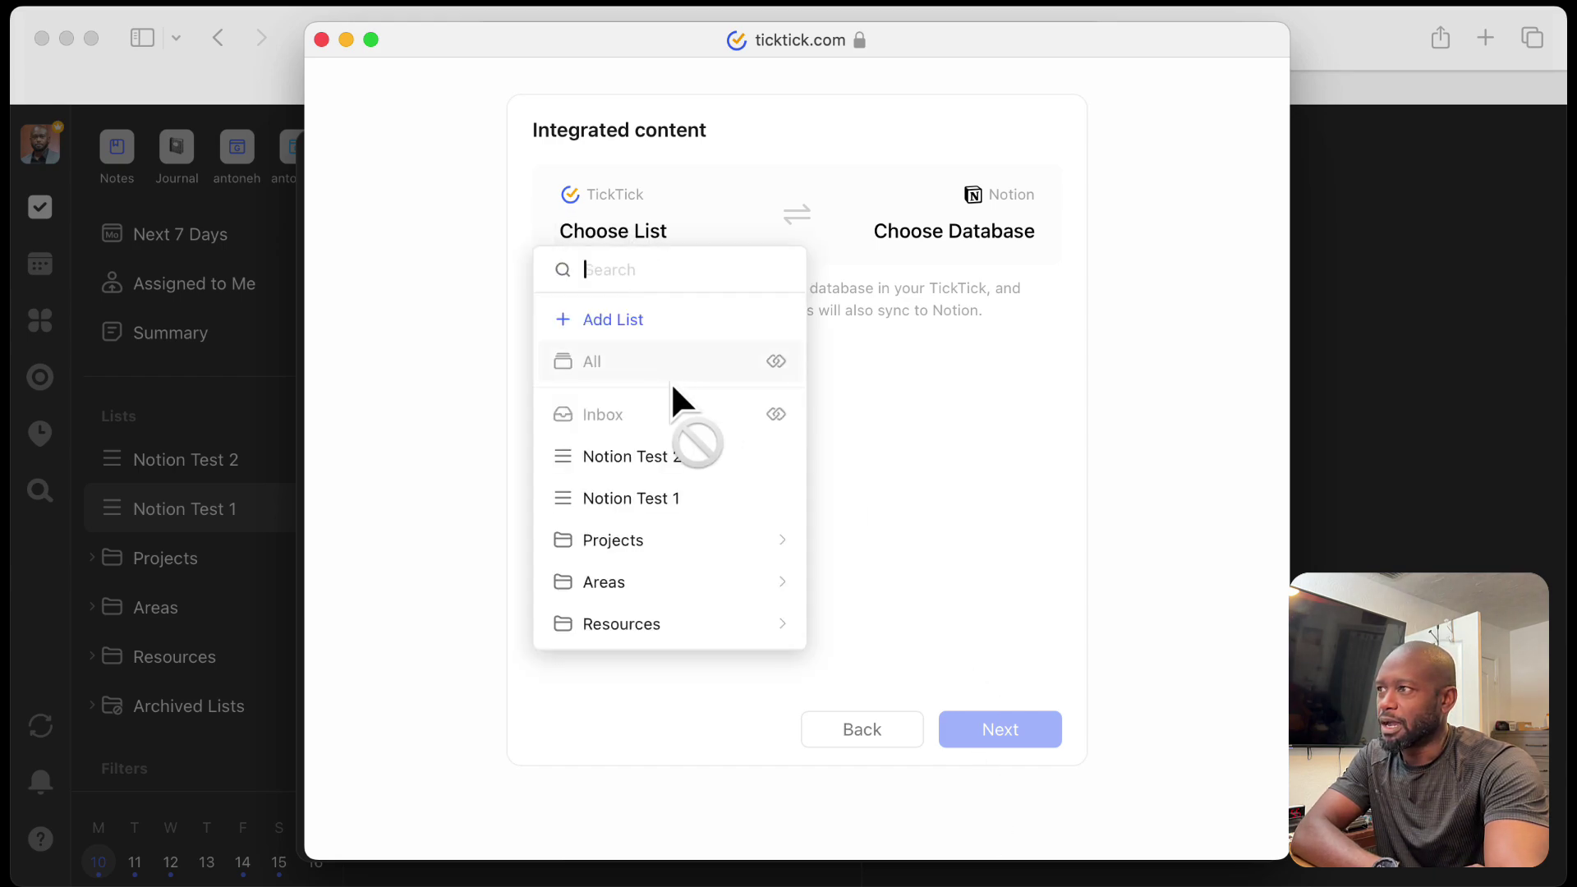
left_click(706, 505)
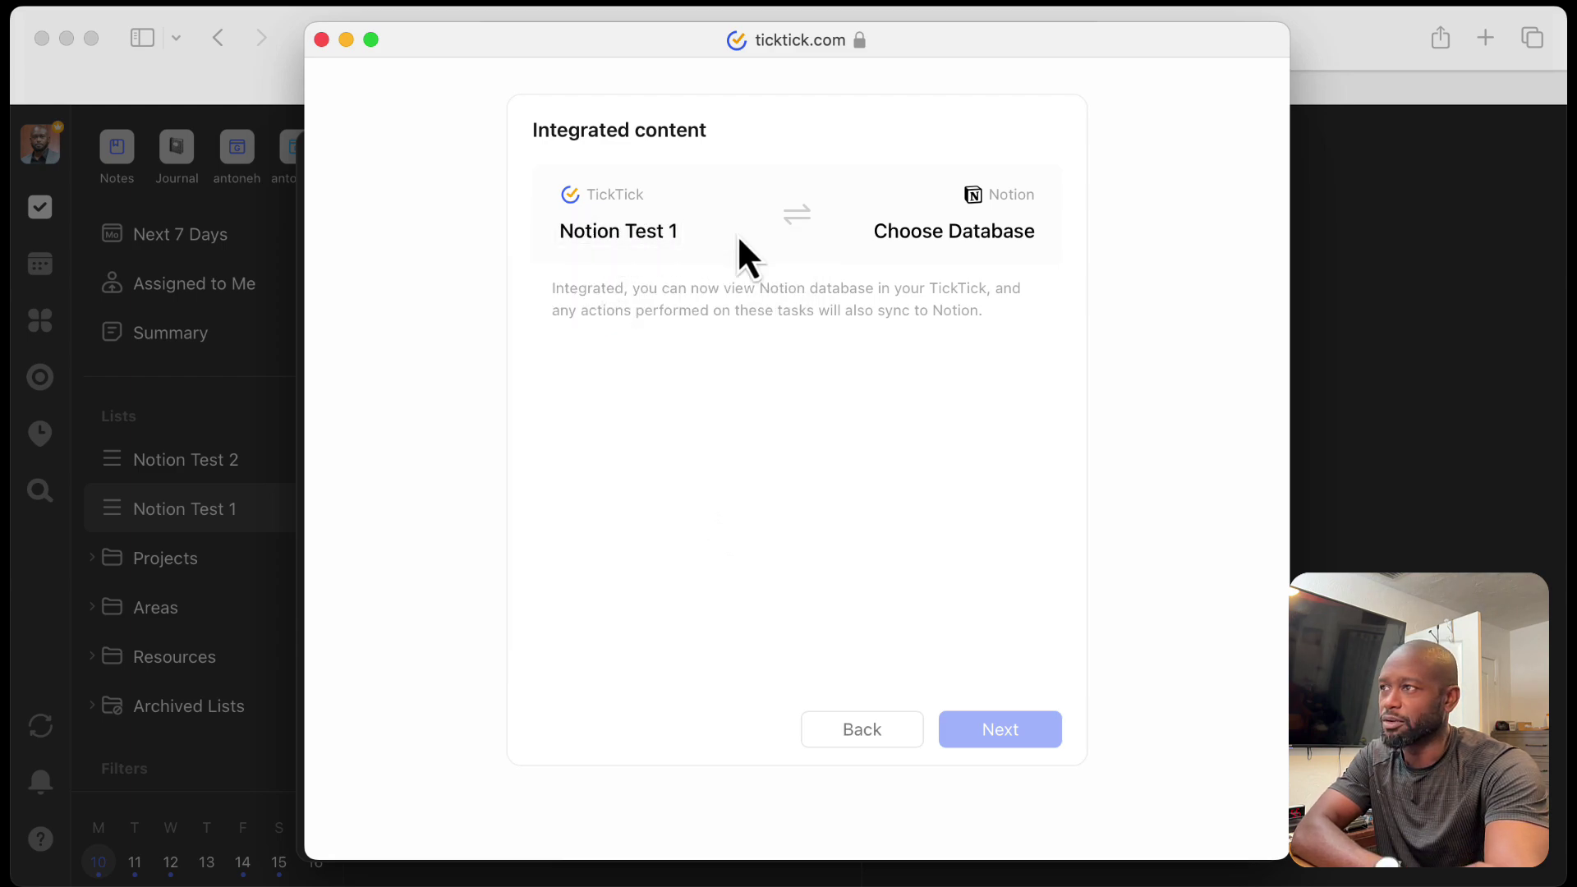
left_click(932, 234)
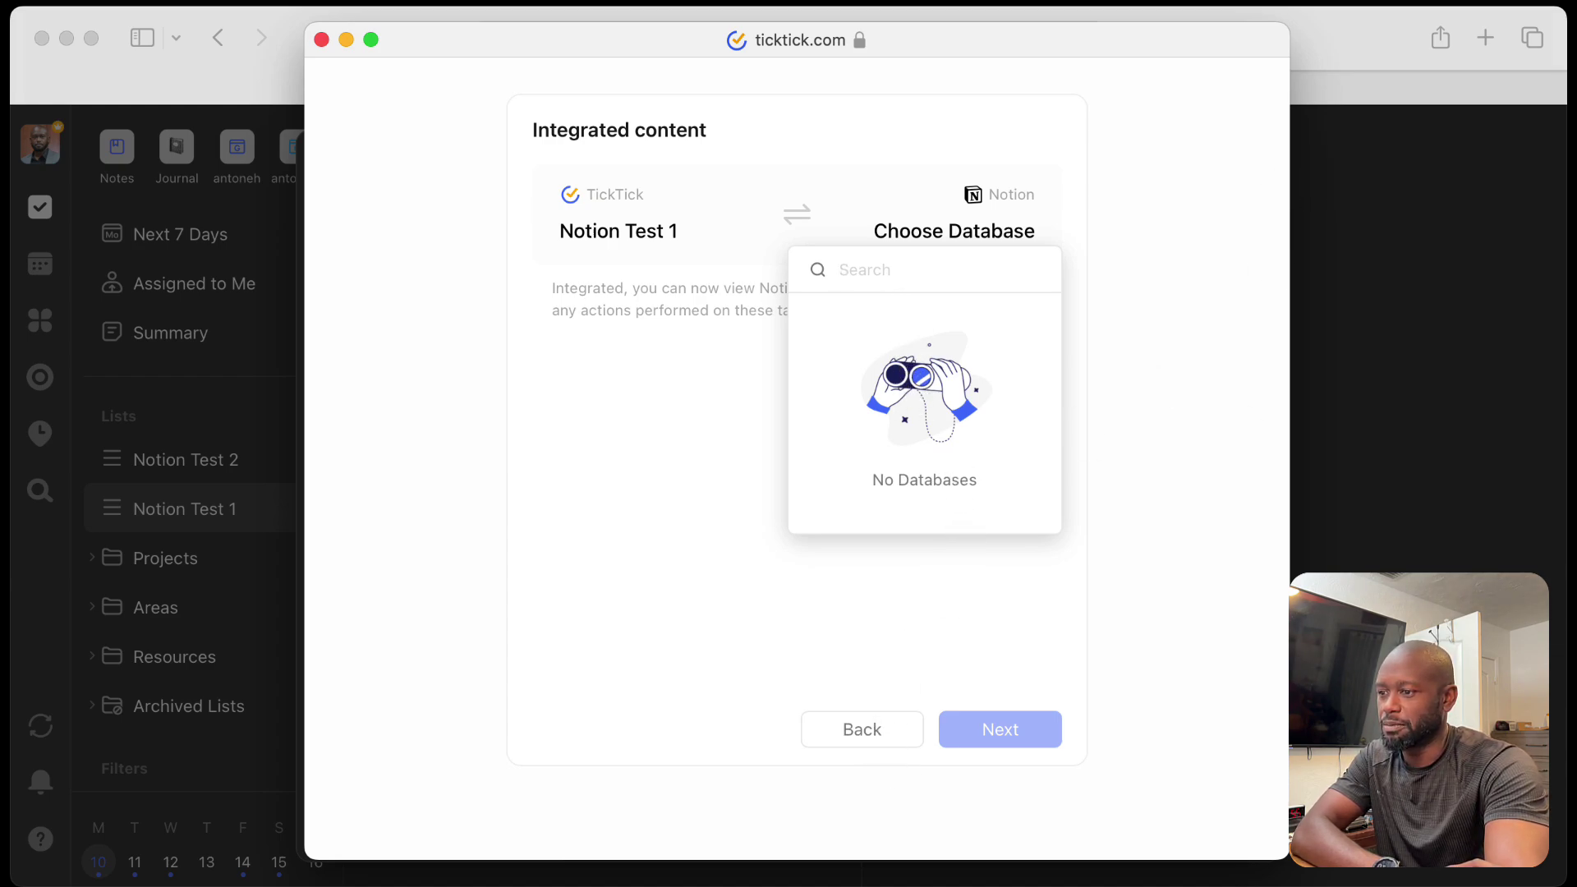
Step: On The Lab page, insert an inline table database via /data and title it 'Posts Lab'
key("super+Tab")
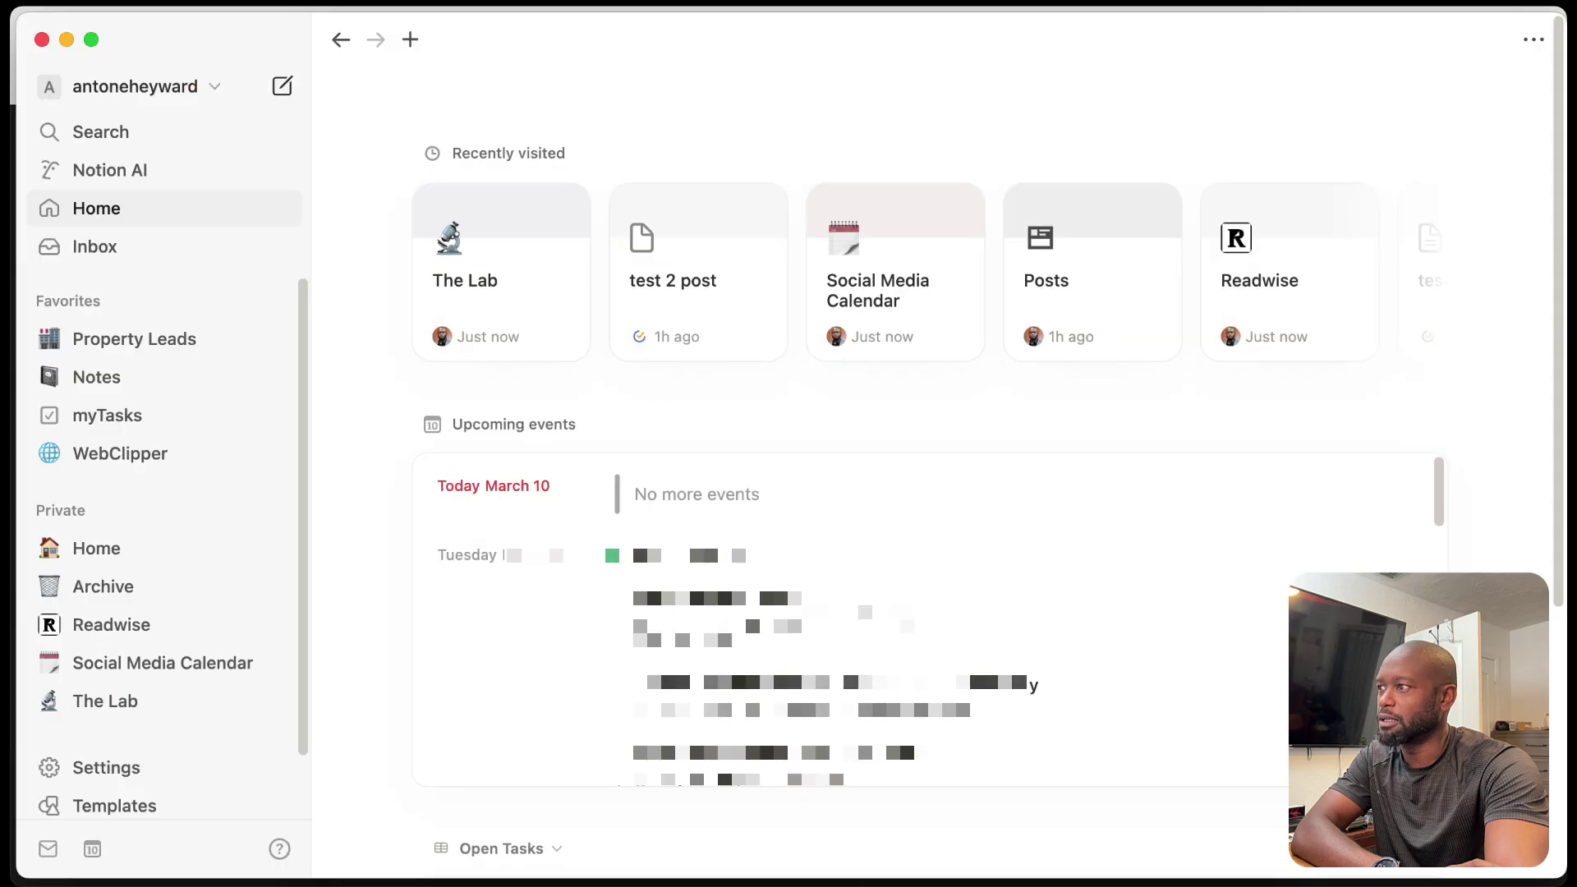
left_click(123, 701)
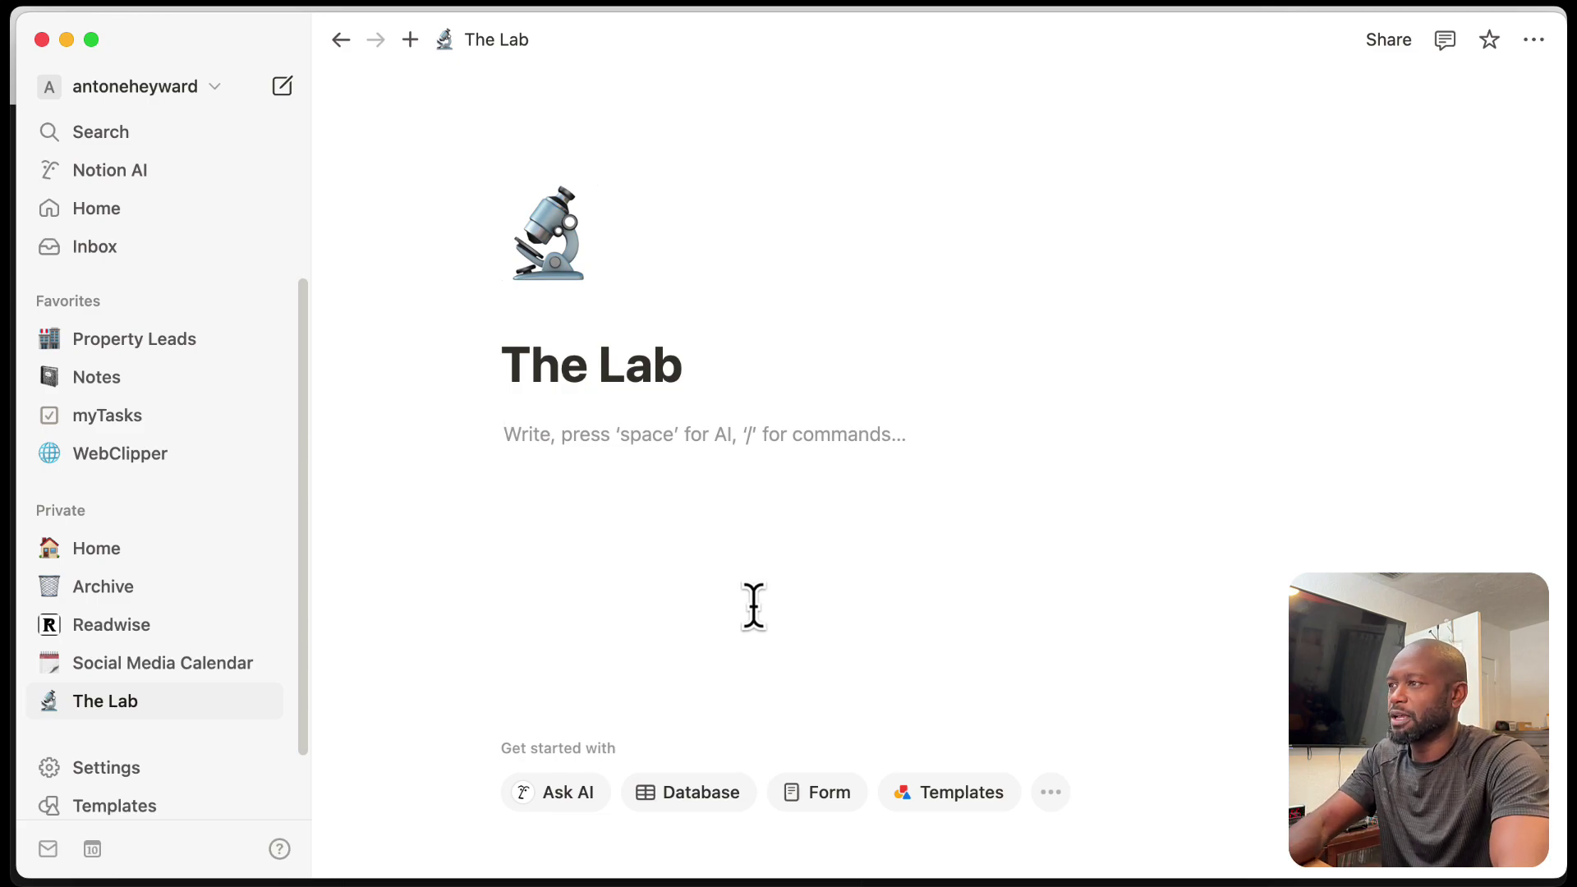
type("/data")
key("Return")
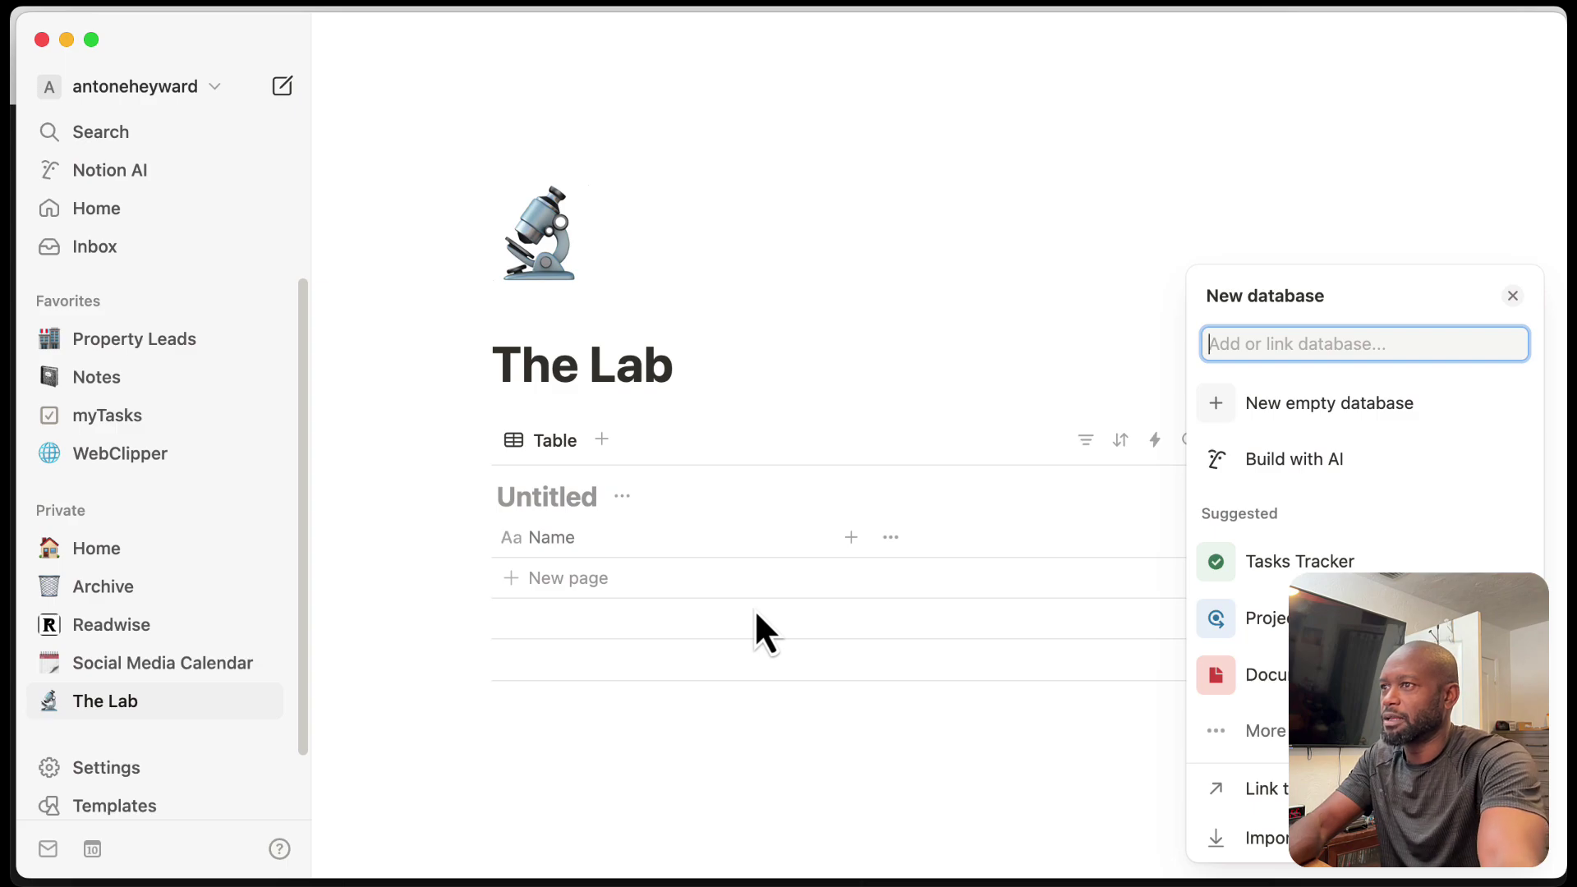
key("Escape")
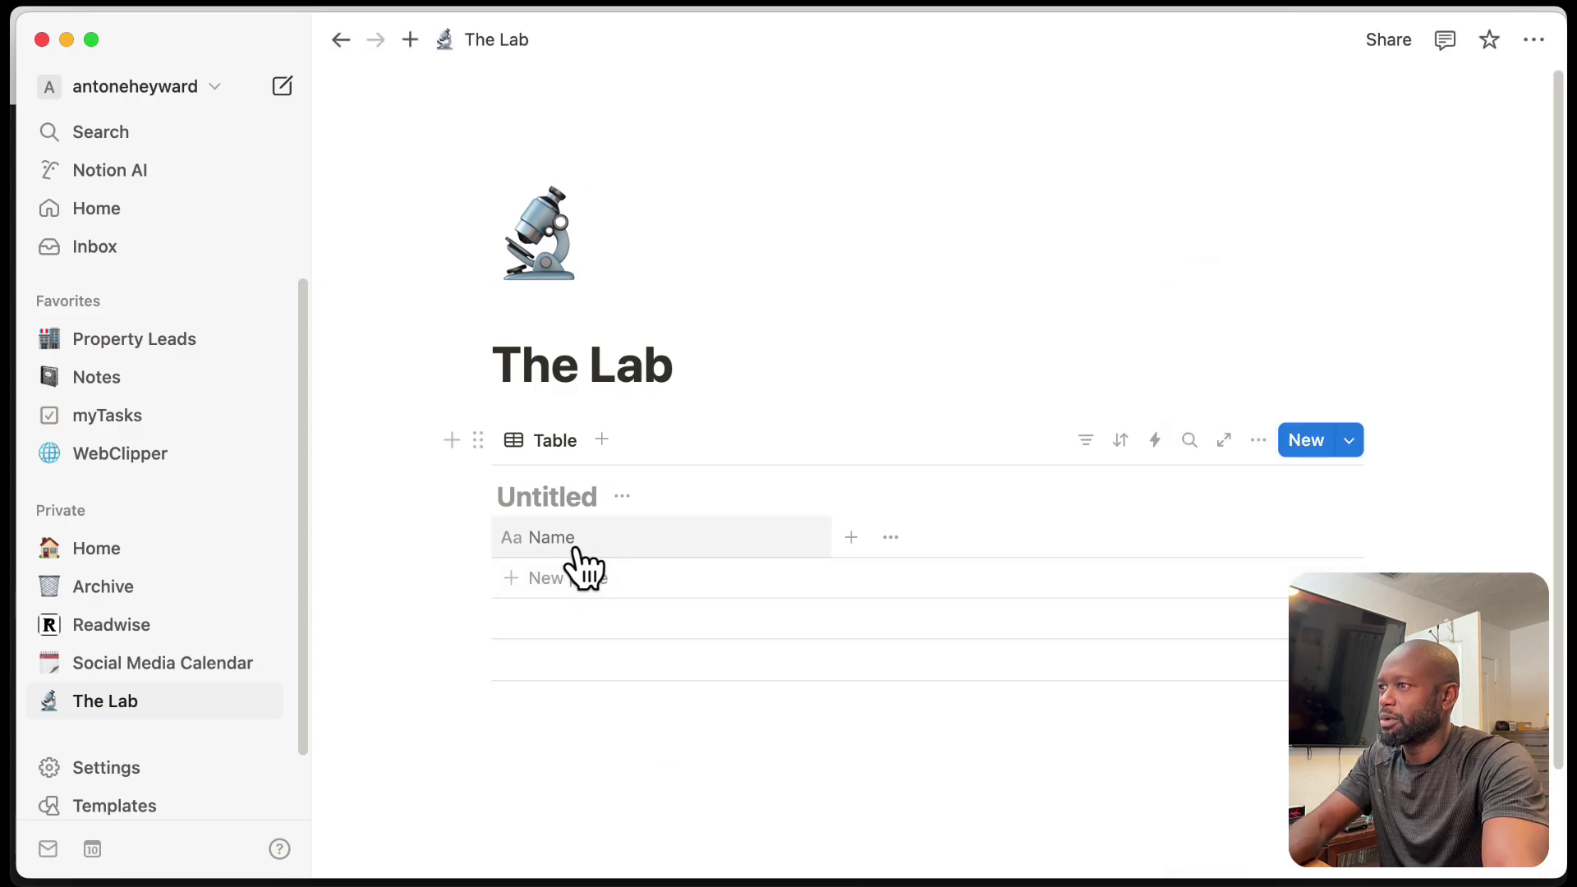
left_click(566, 495)
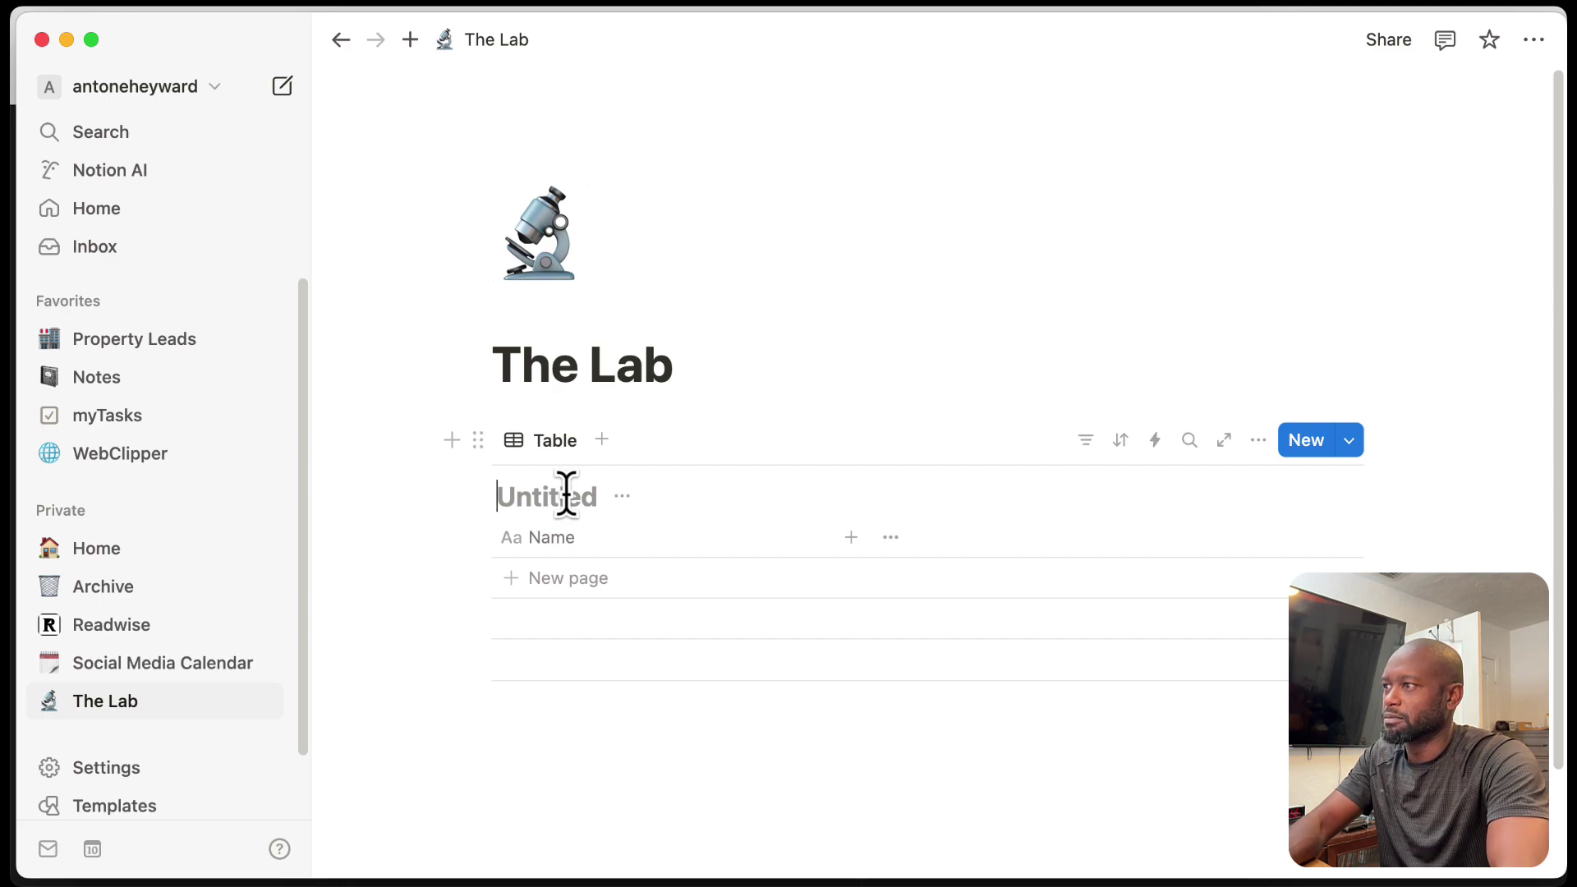
type("Posts")
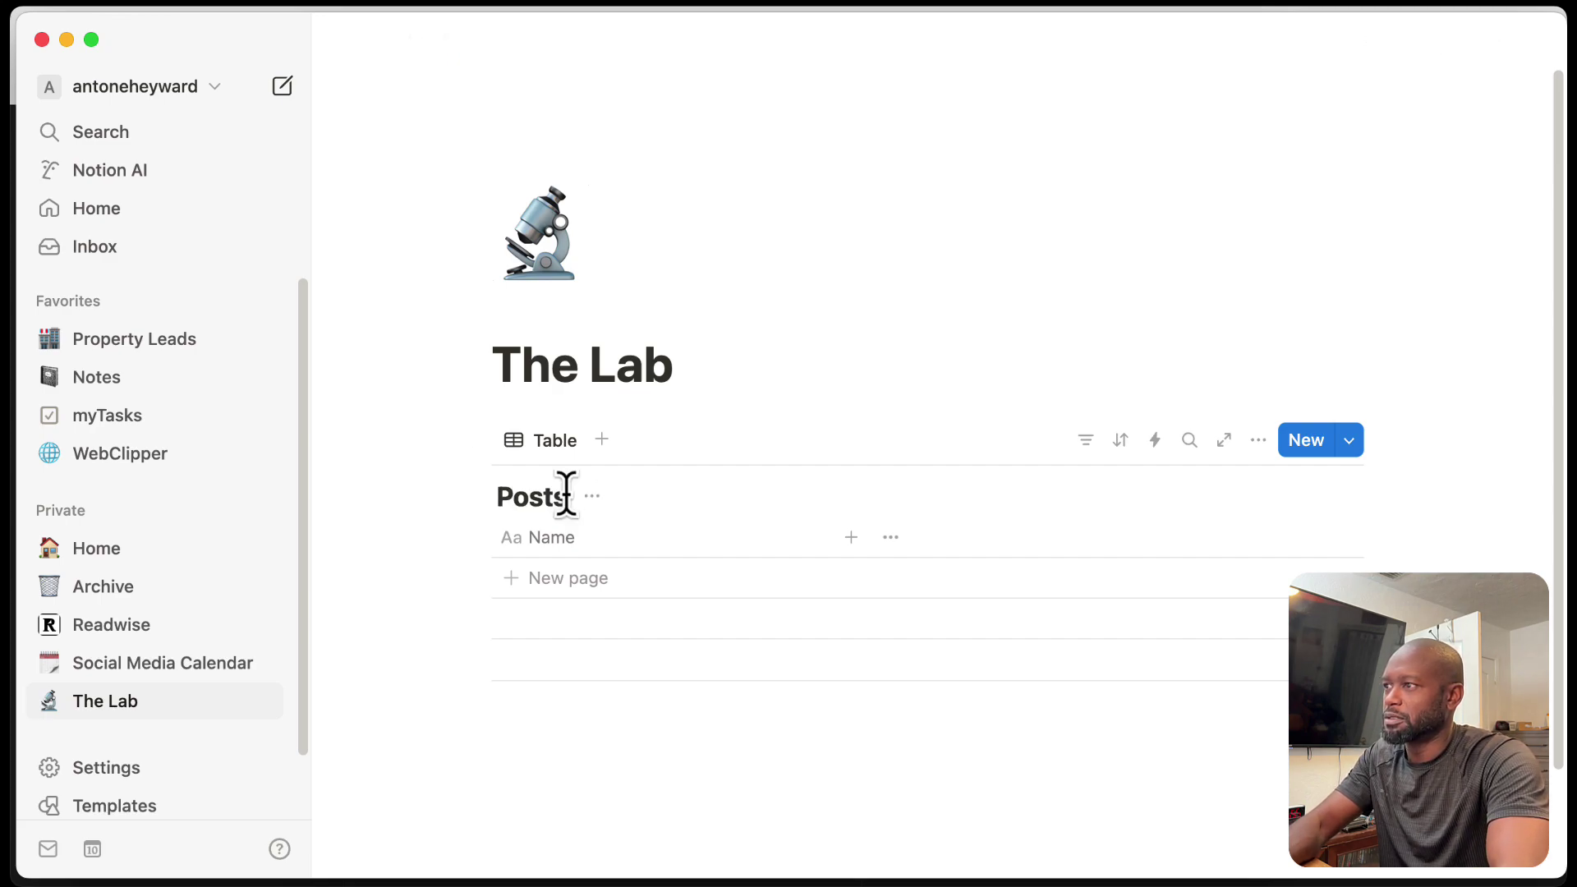
type(" Lab")
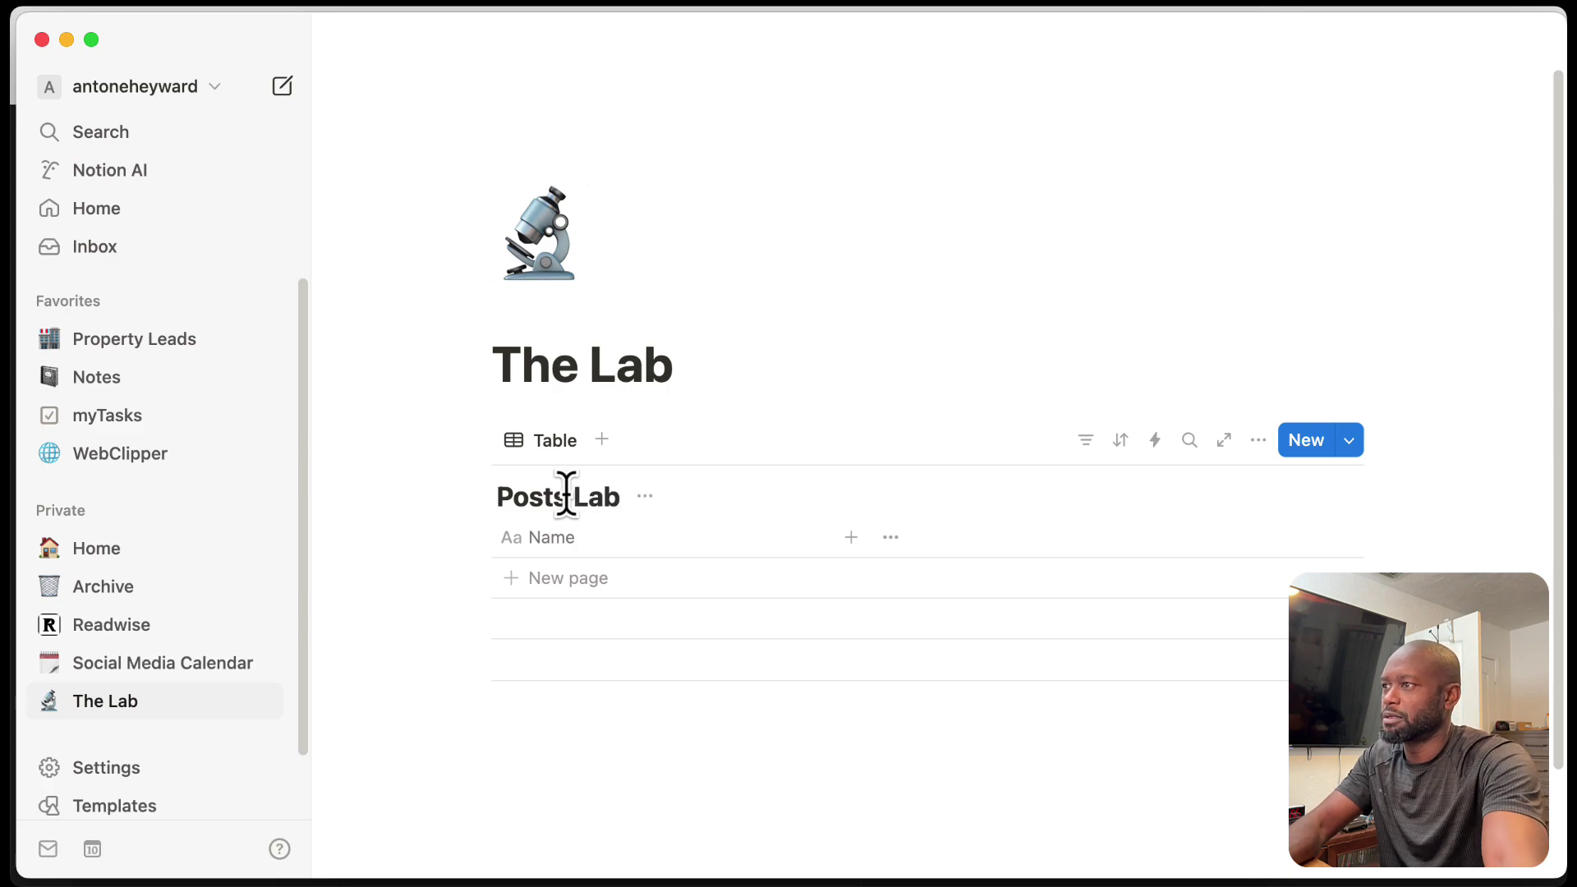
left_click(644, 767)
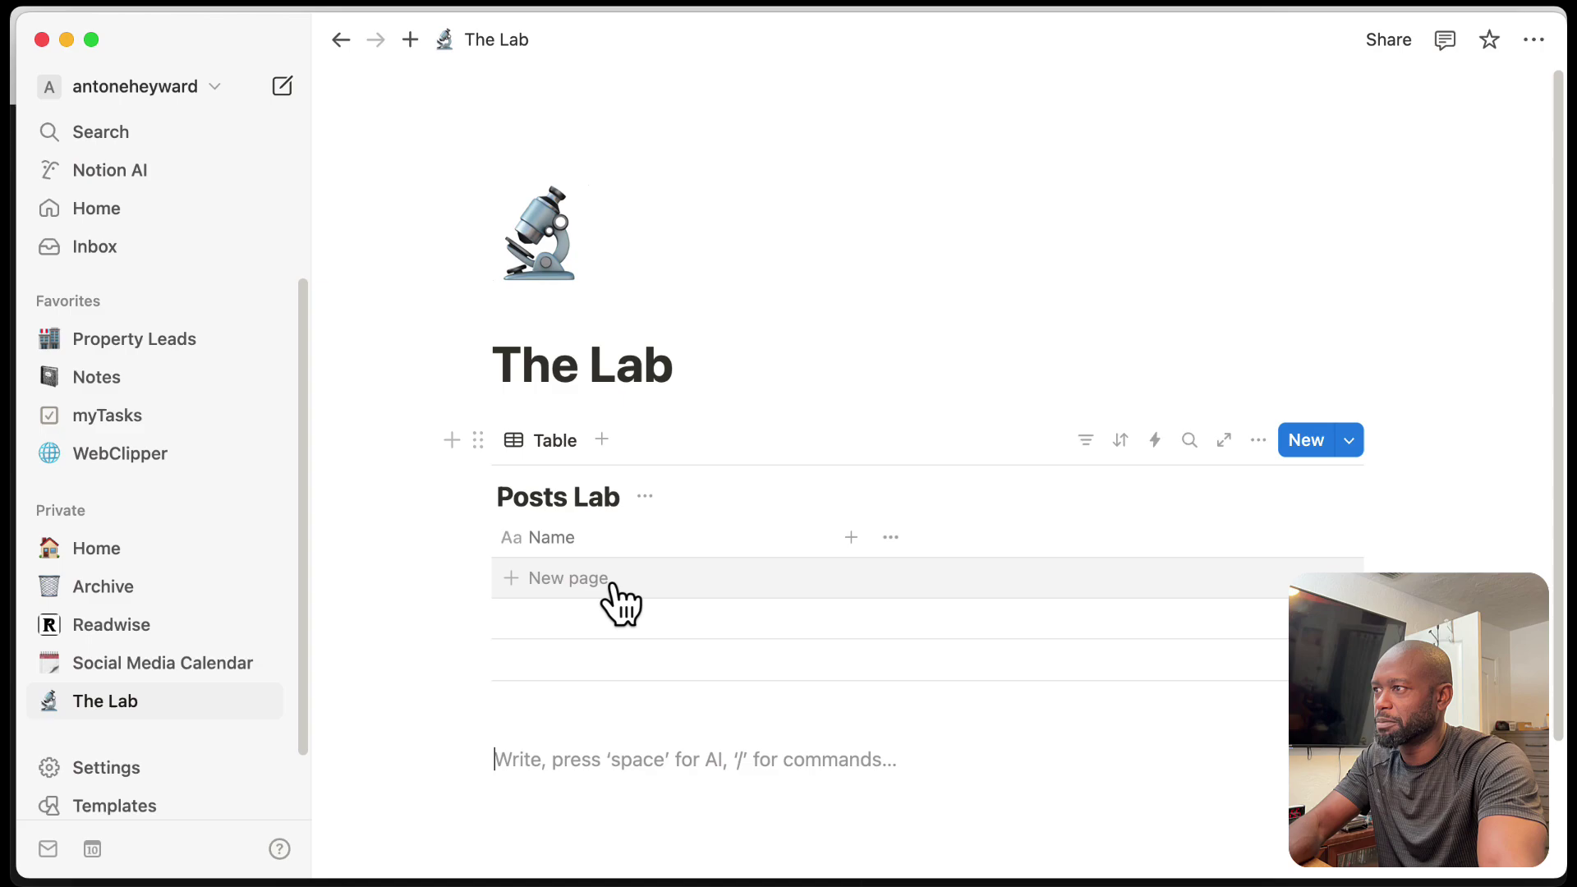
Step: Add a Date property column to the Posts Lab table
left_click(851, 538)
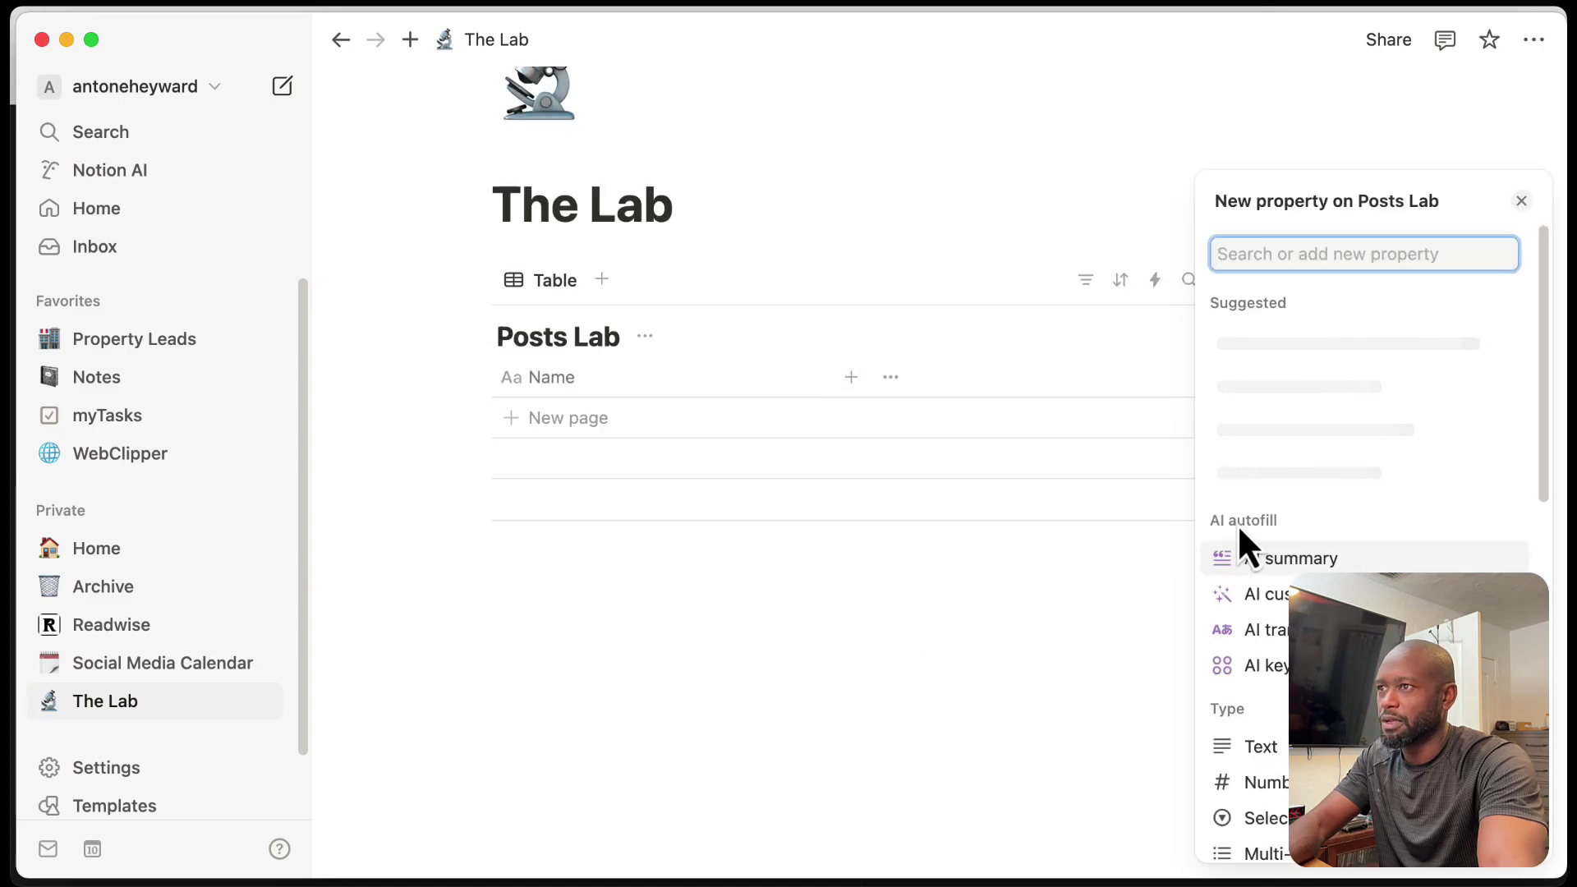
scroll(1296, 846, "down", 3)
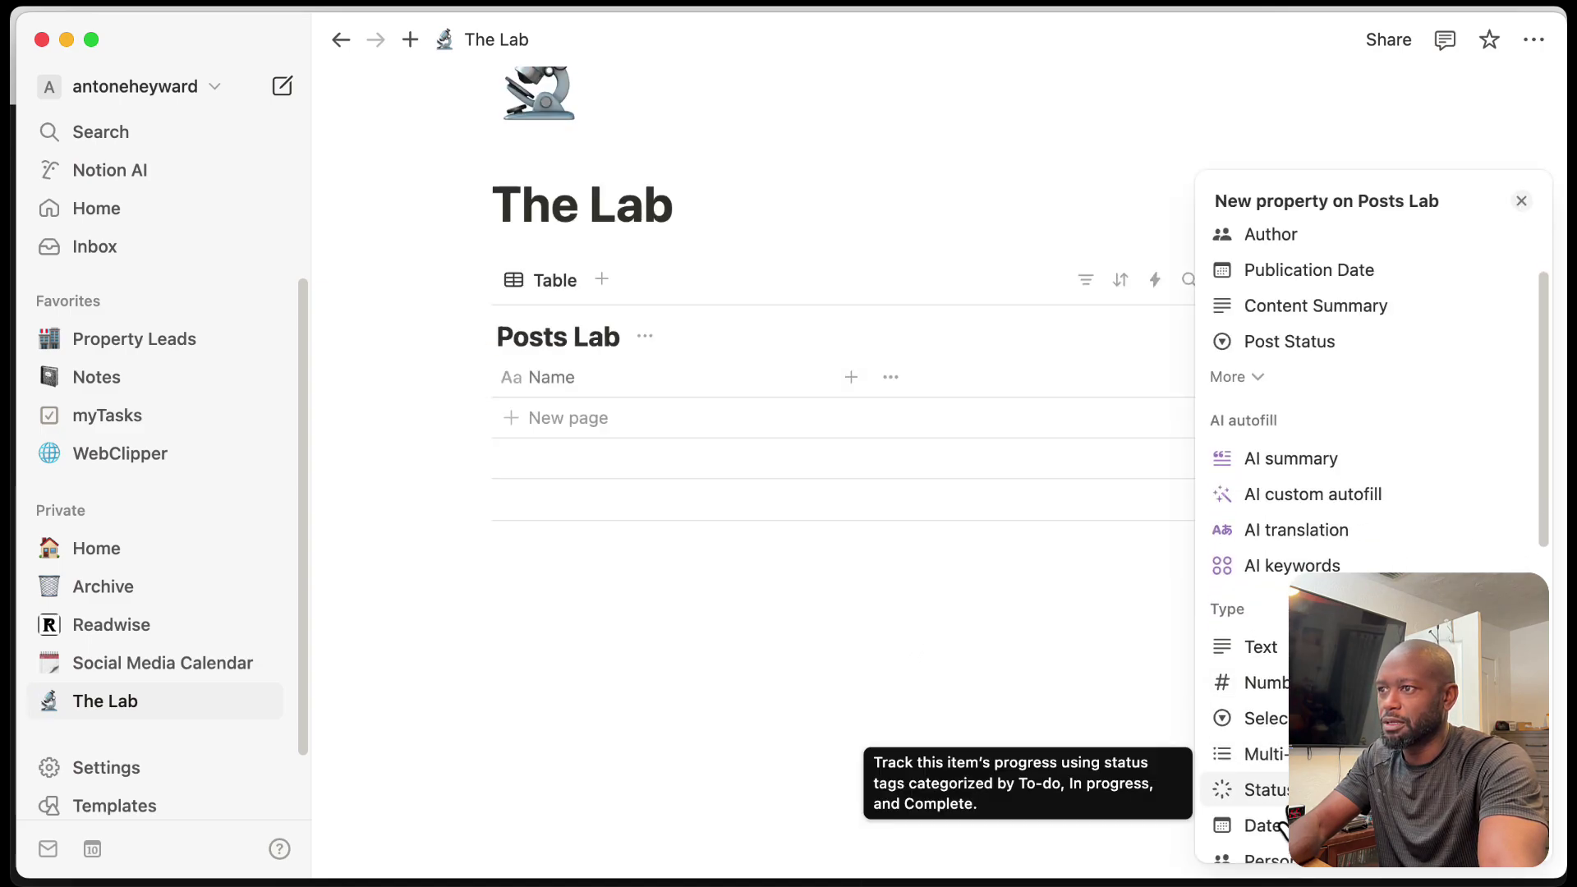
left_click(1256, 824)
left_click(1067, 781)
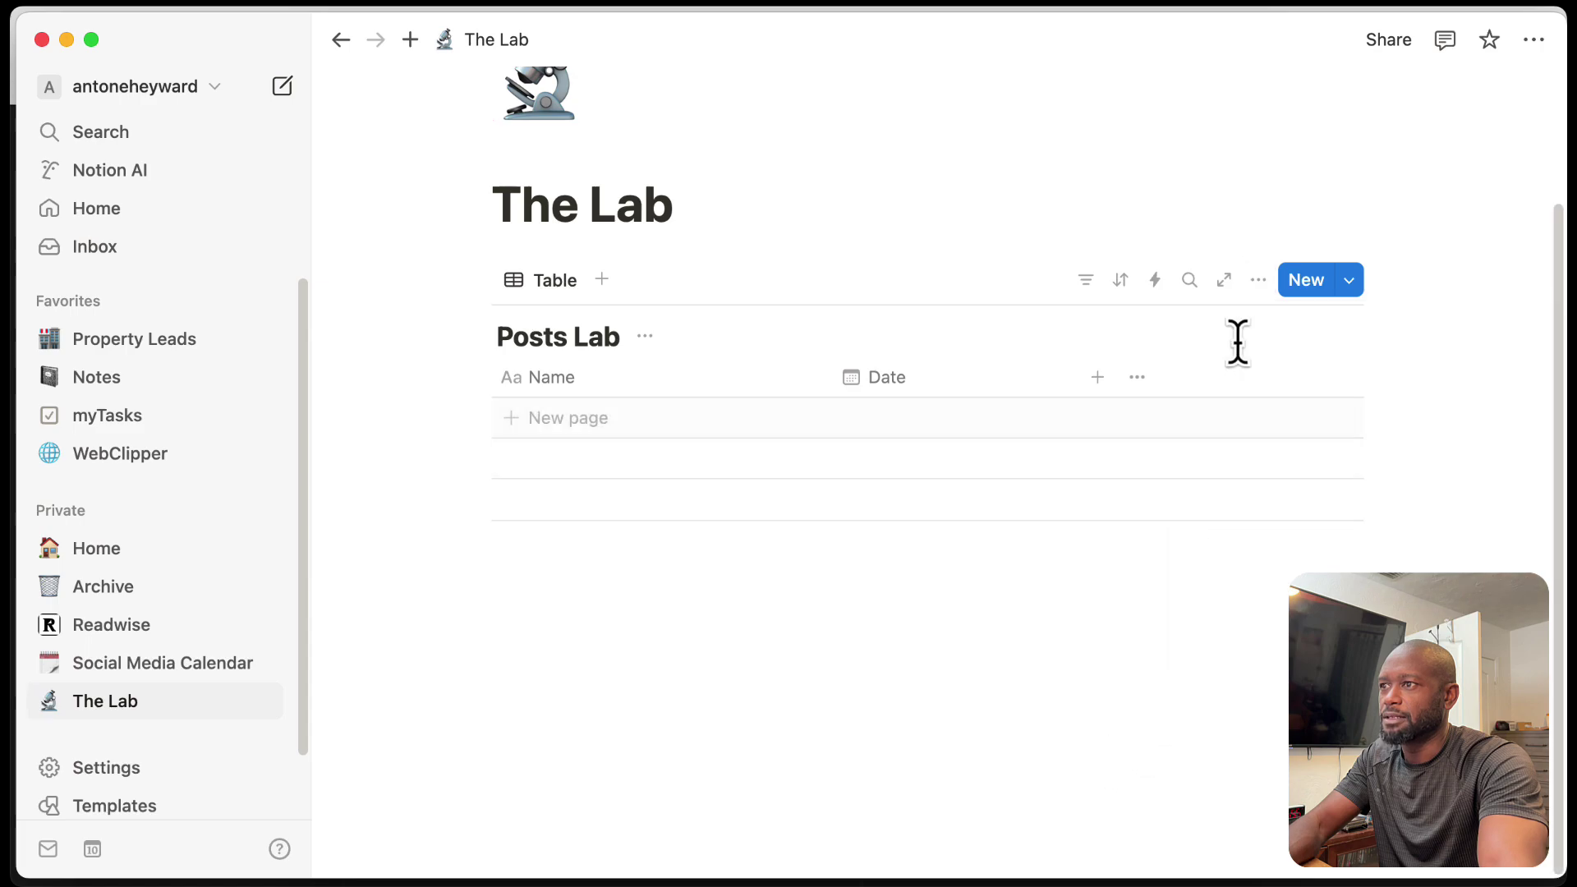
Step: Add a 'Description' property column to Posts Lab
left_click(1099, 380)
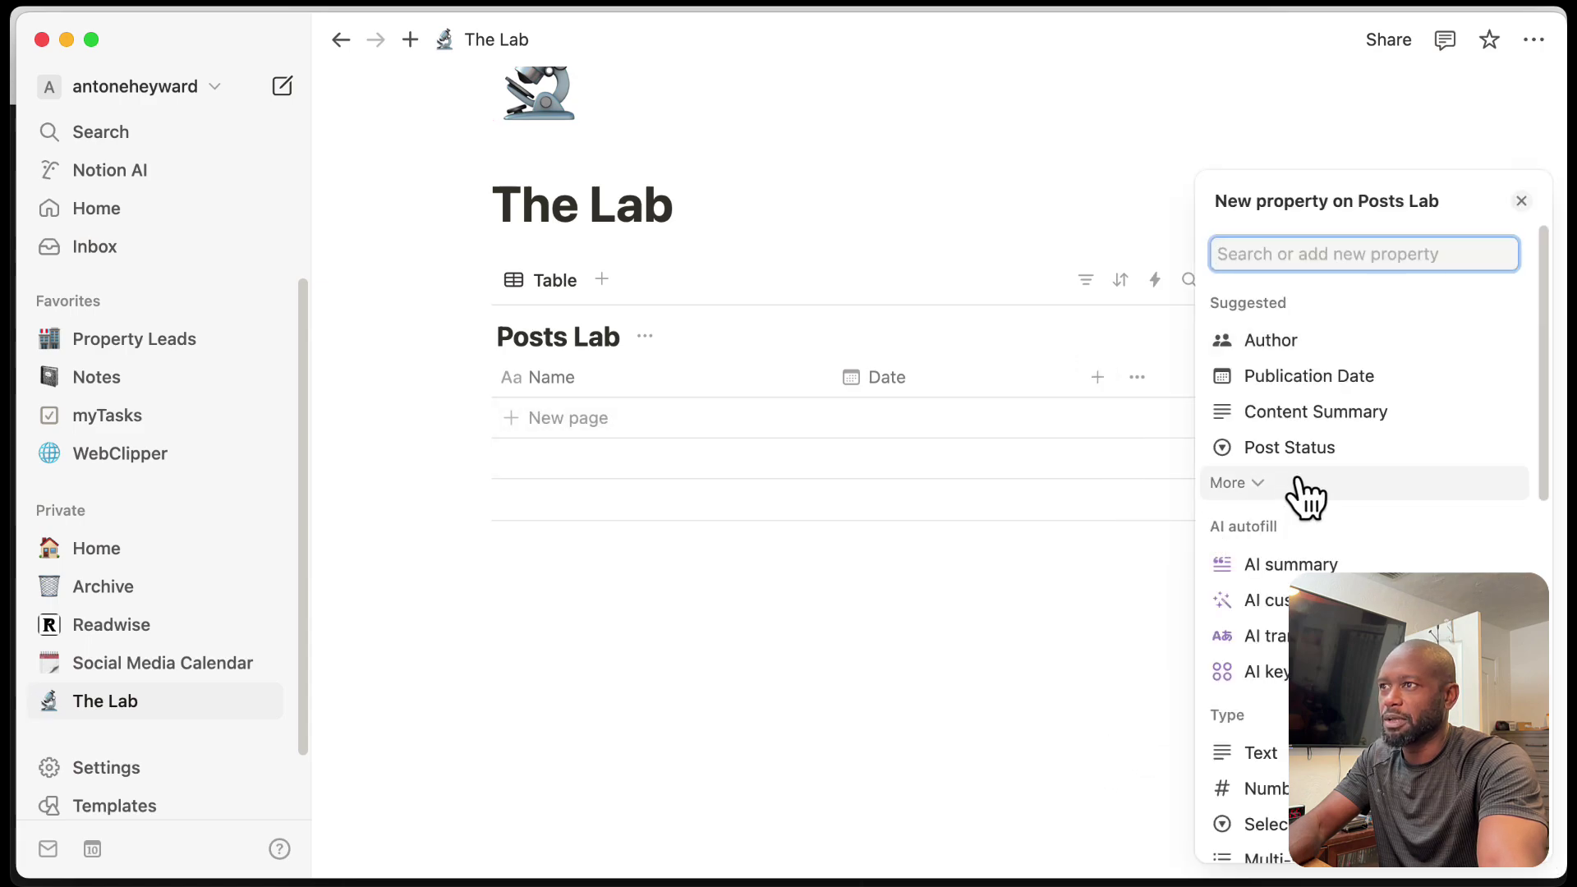
type("Descr")
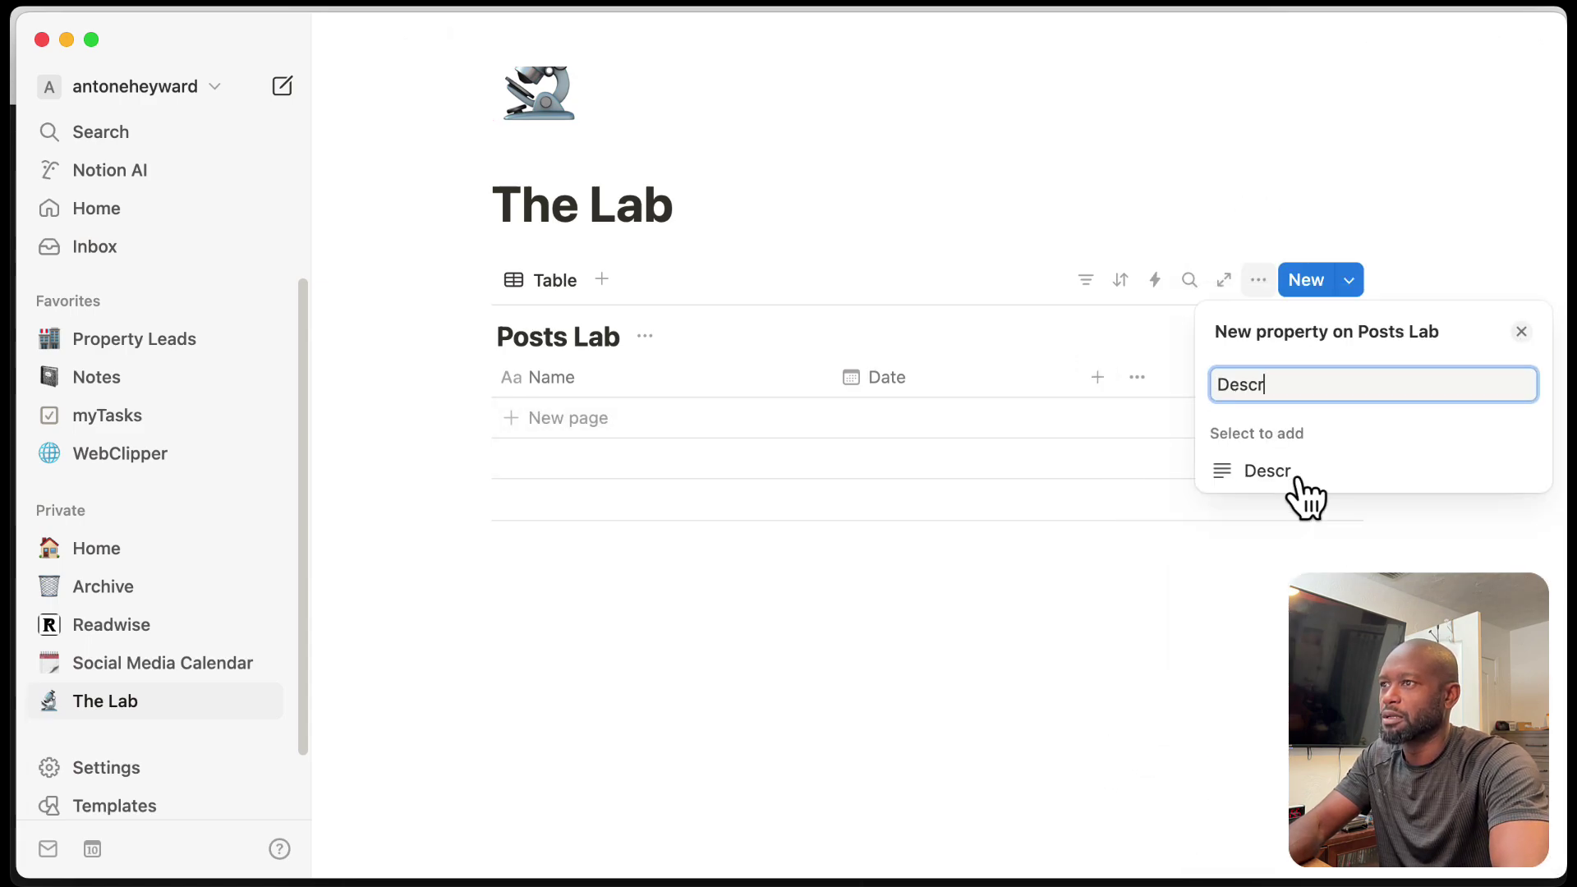
type("iption")
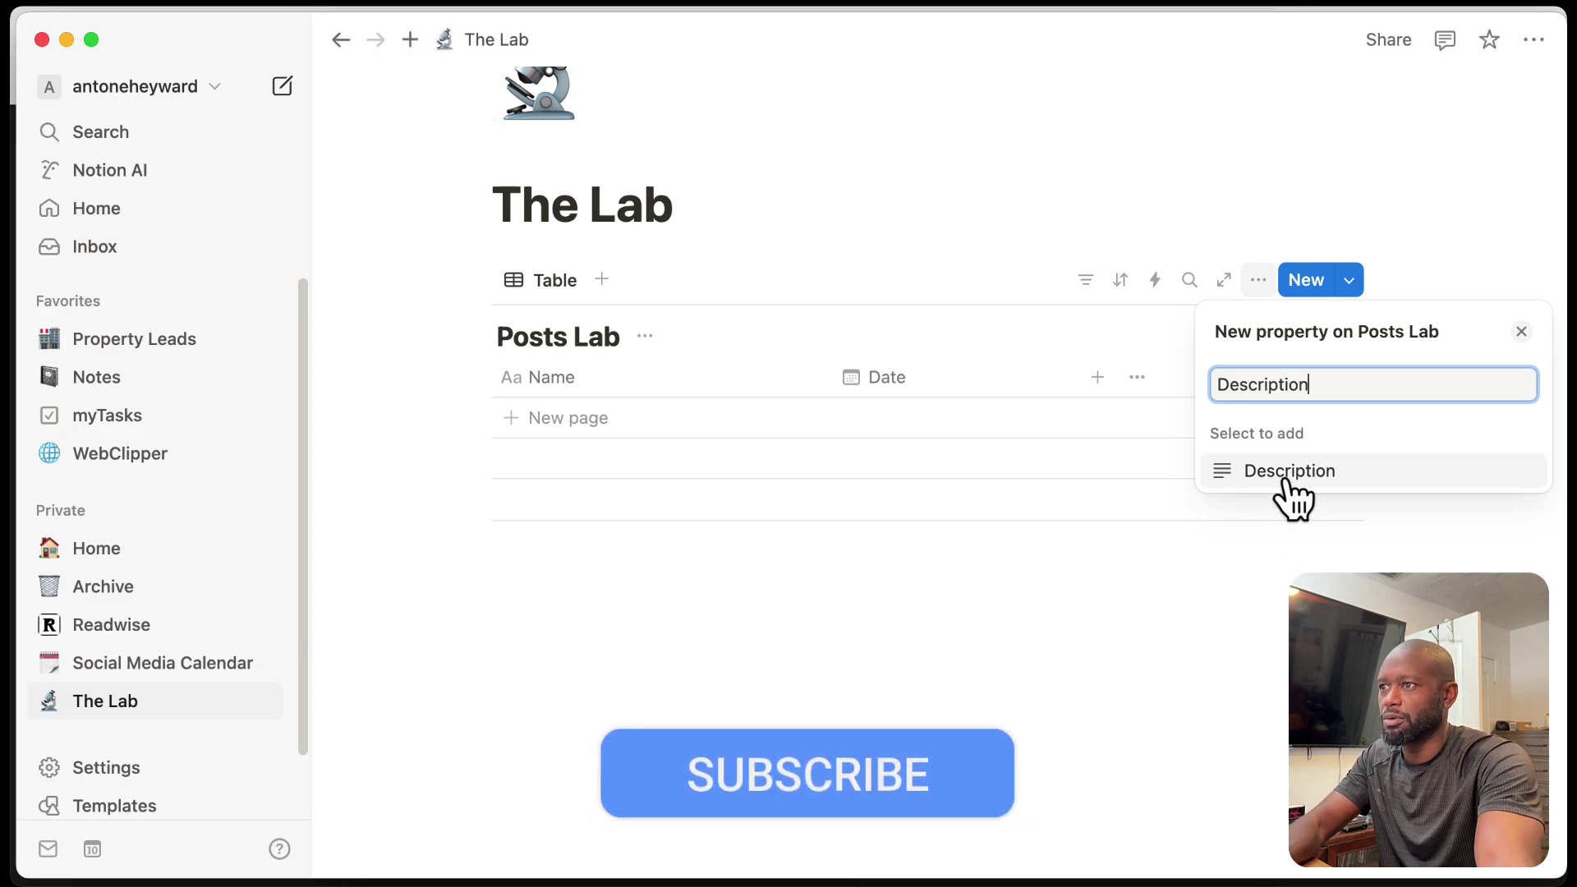
left_click(1296, 480)
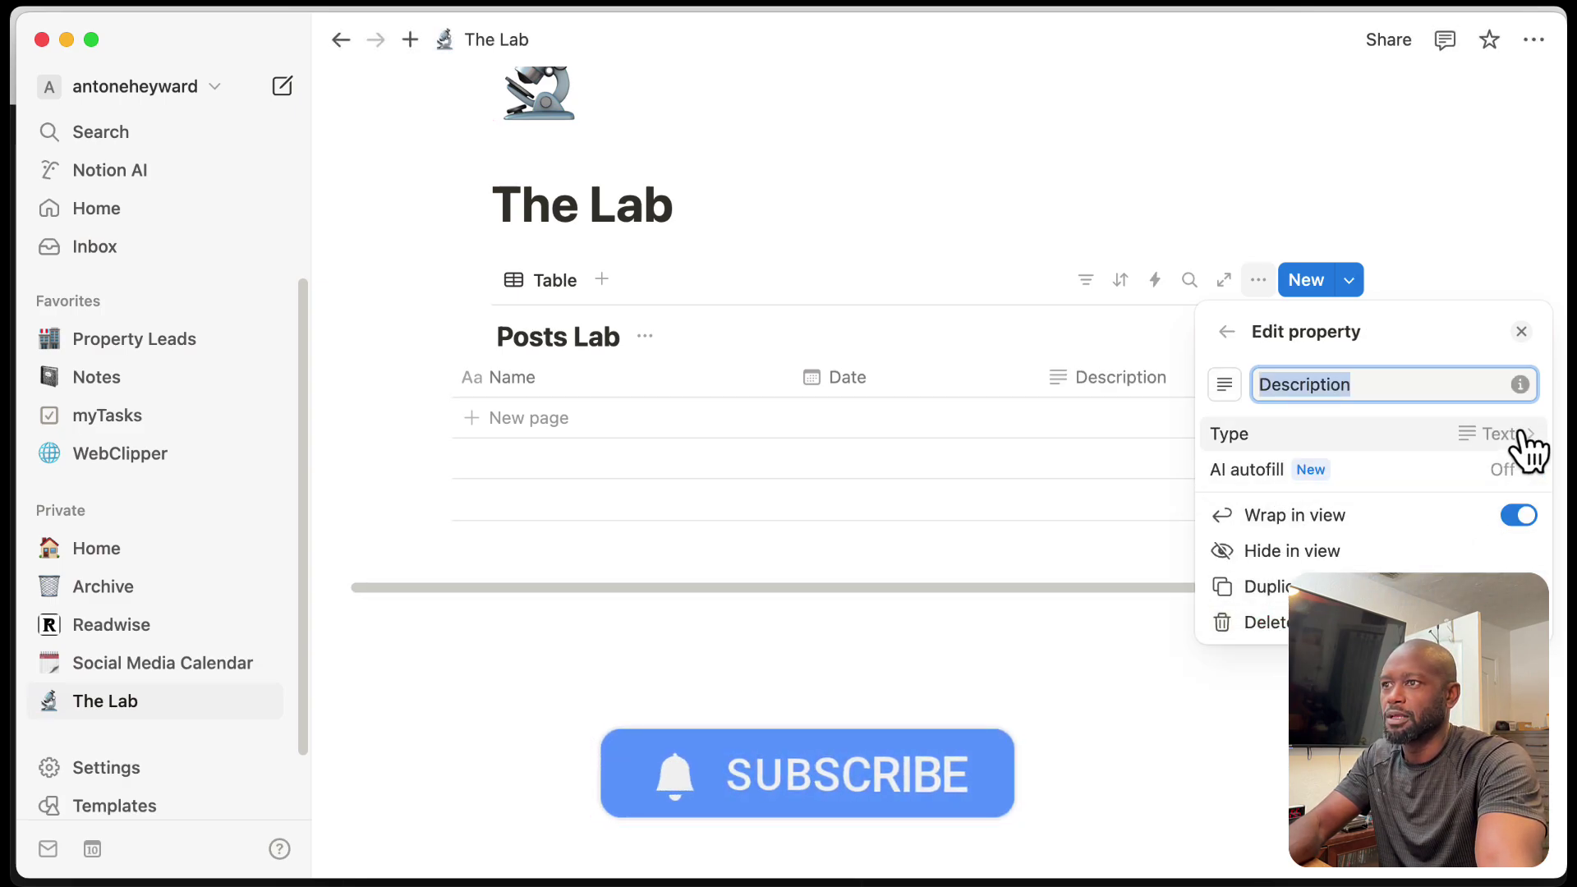
left_click(1089, 772)
left_click(831, 619)
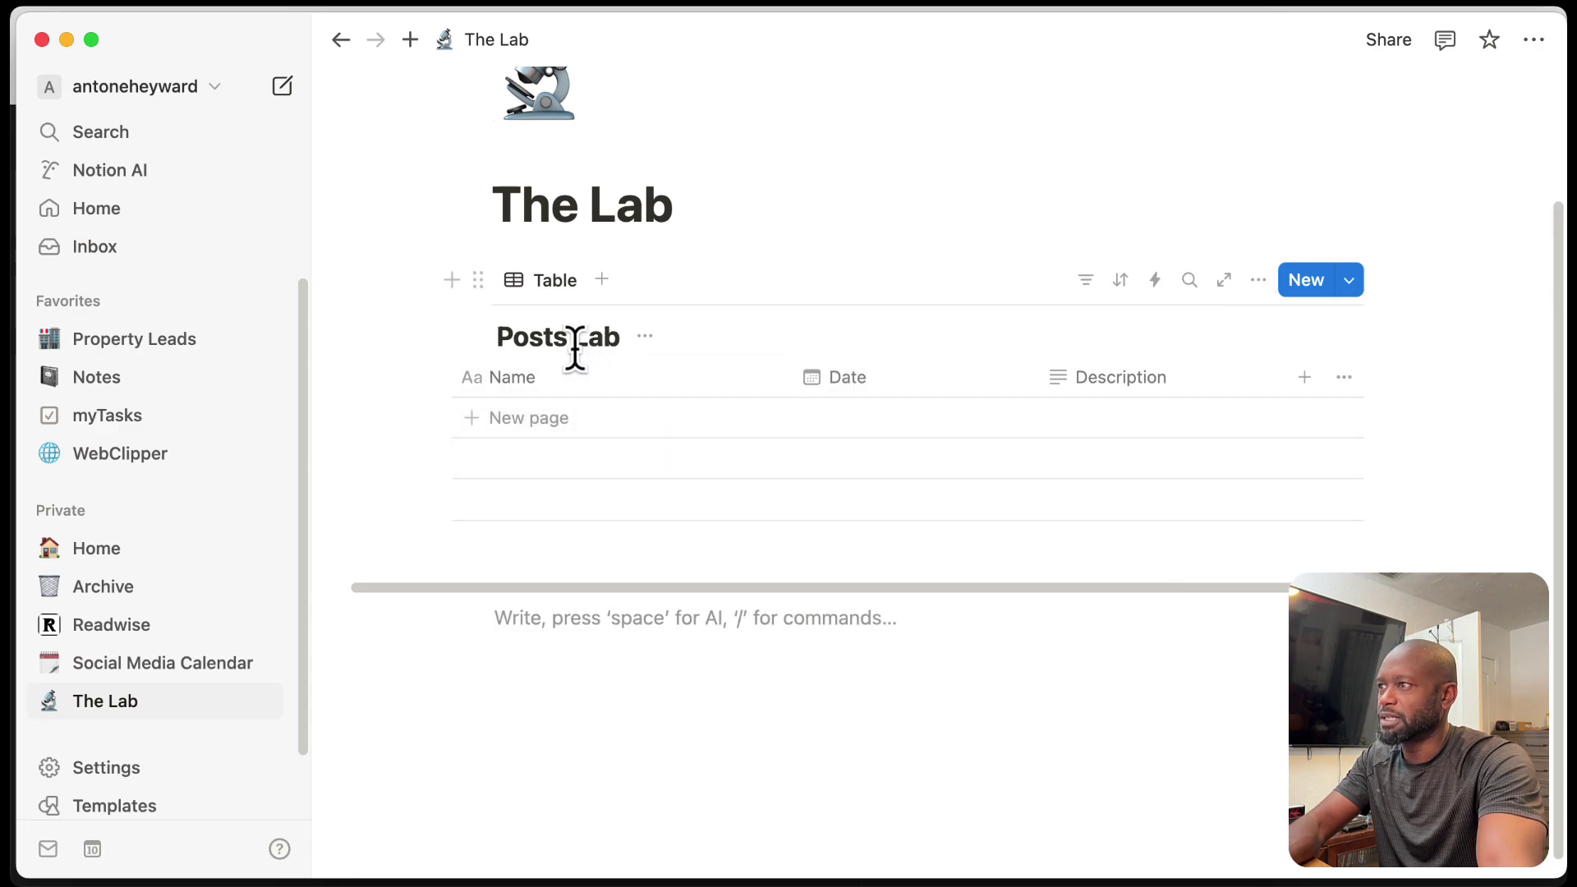
left_click_drag(512, 338, 605, 337)
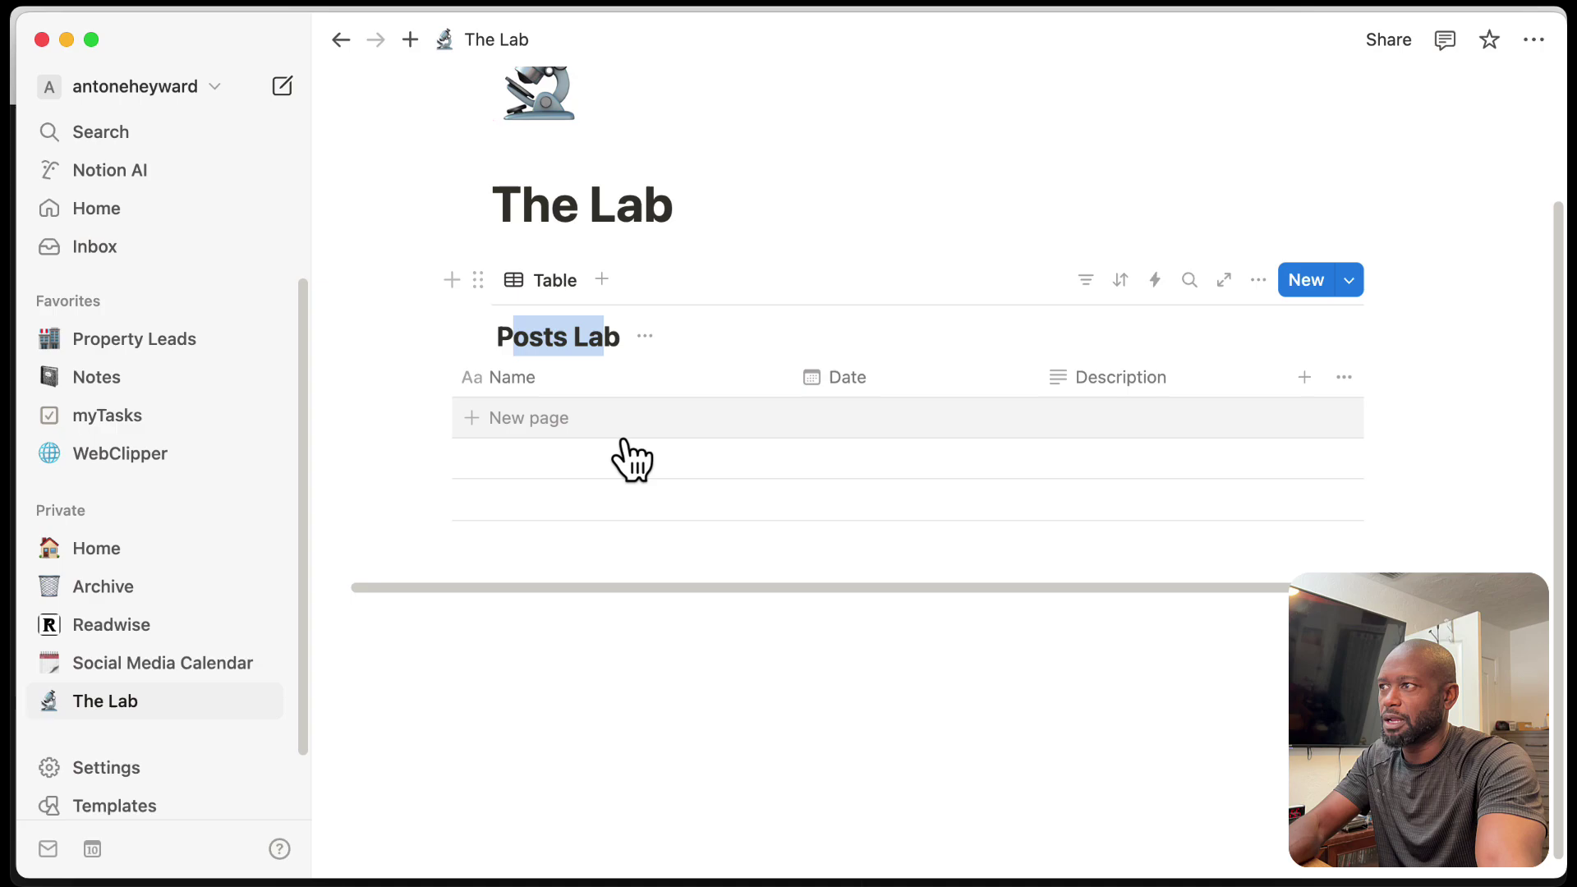
left_click(686, 669)
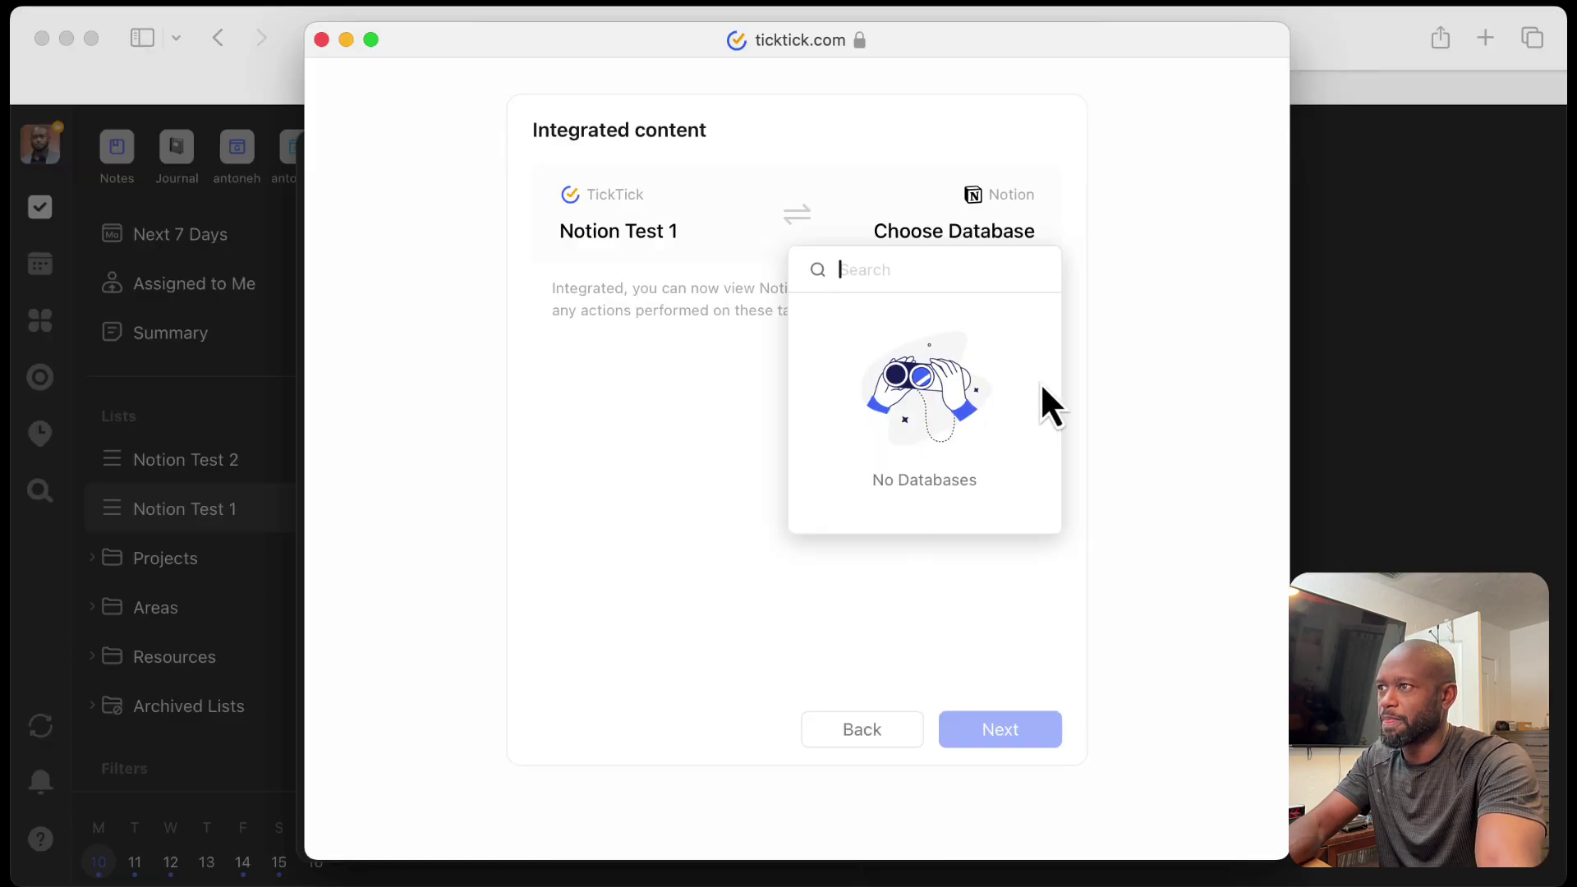
Step: Close TickTick's empty database chooser and go back from the database step
left_click(1128, 472)
left_click(955, 238)
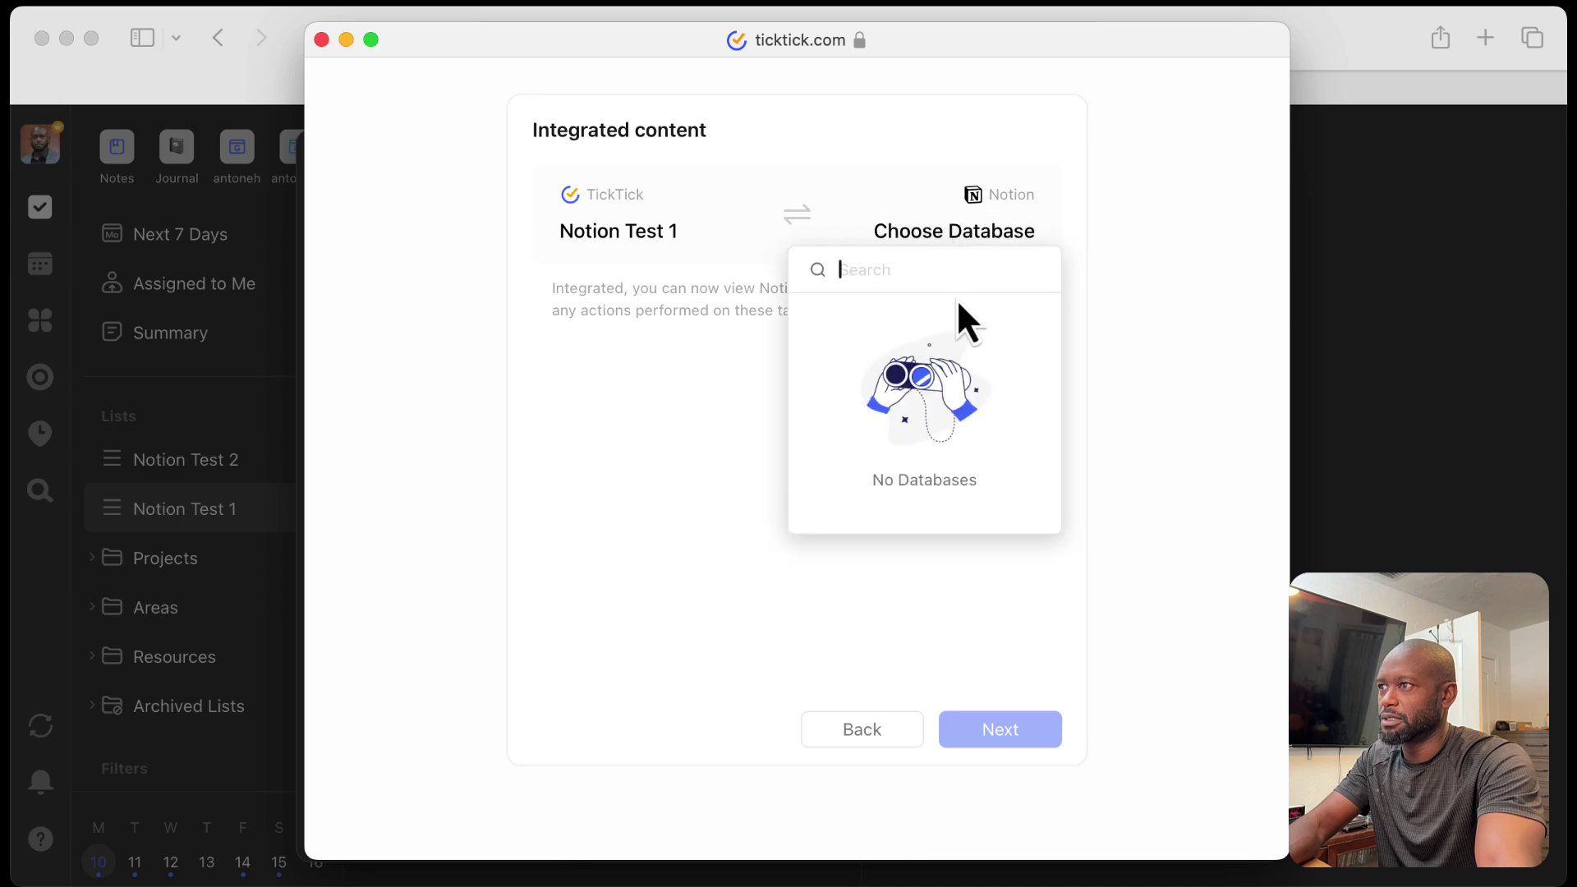
left_click(704, 448)
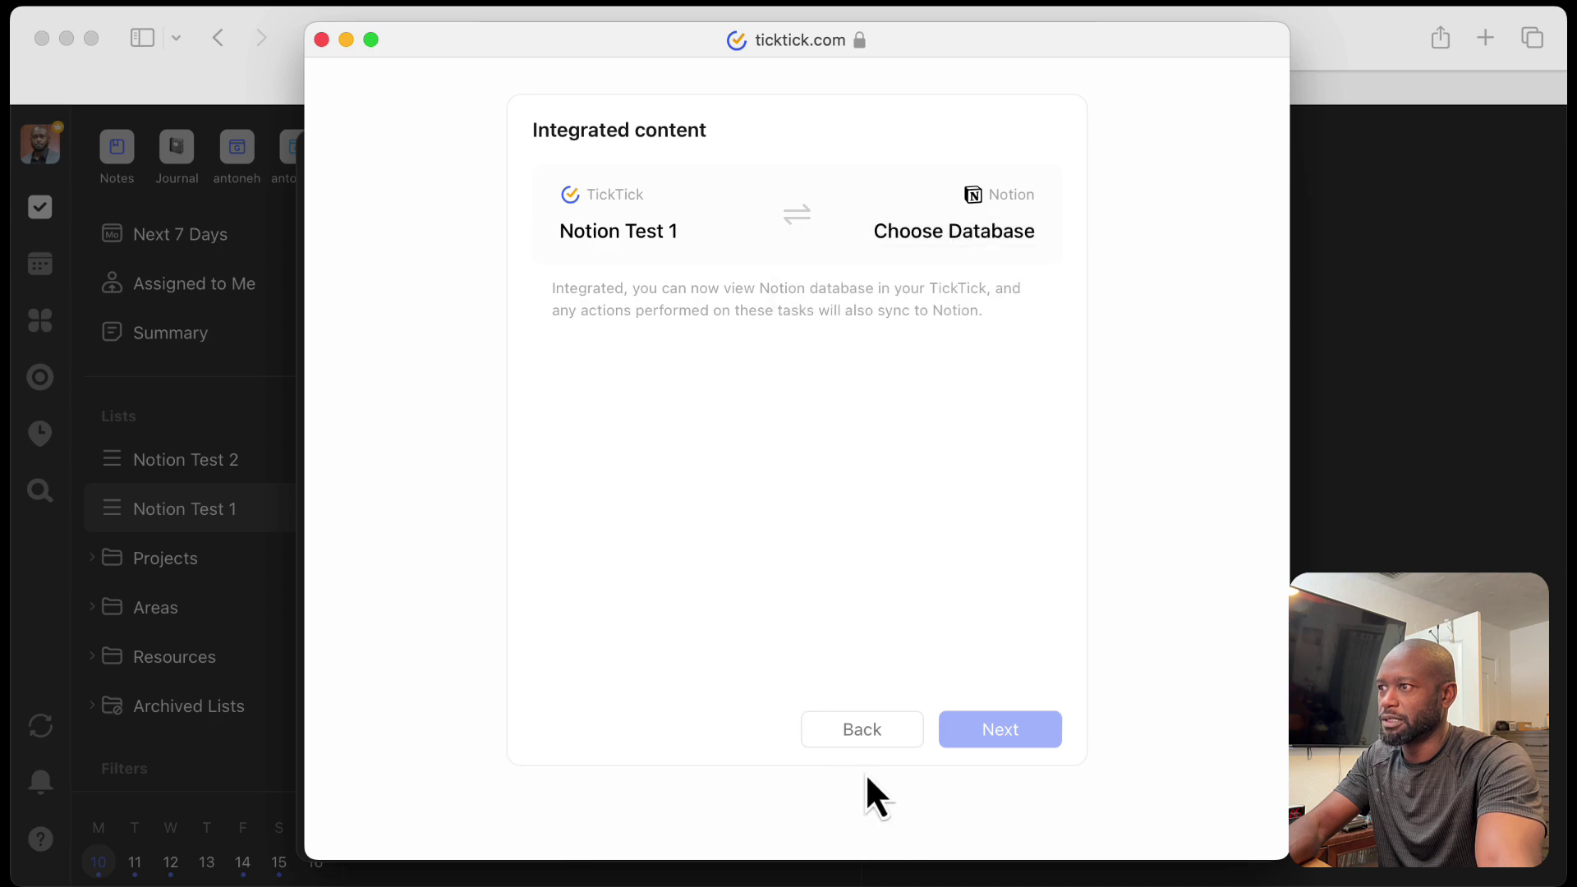
Step: Re-add the Notion integration, sharing selected pages, and allow access to The Lab
left_click(864, 731)
left_click(819, 632)
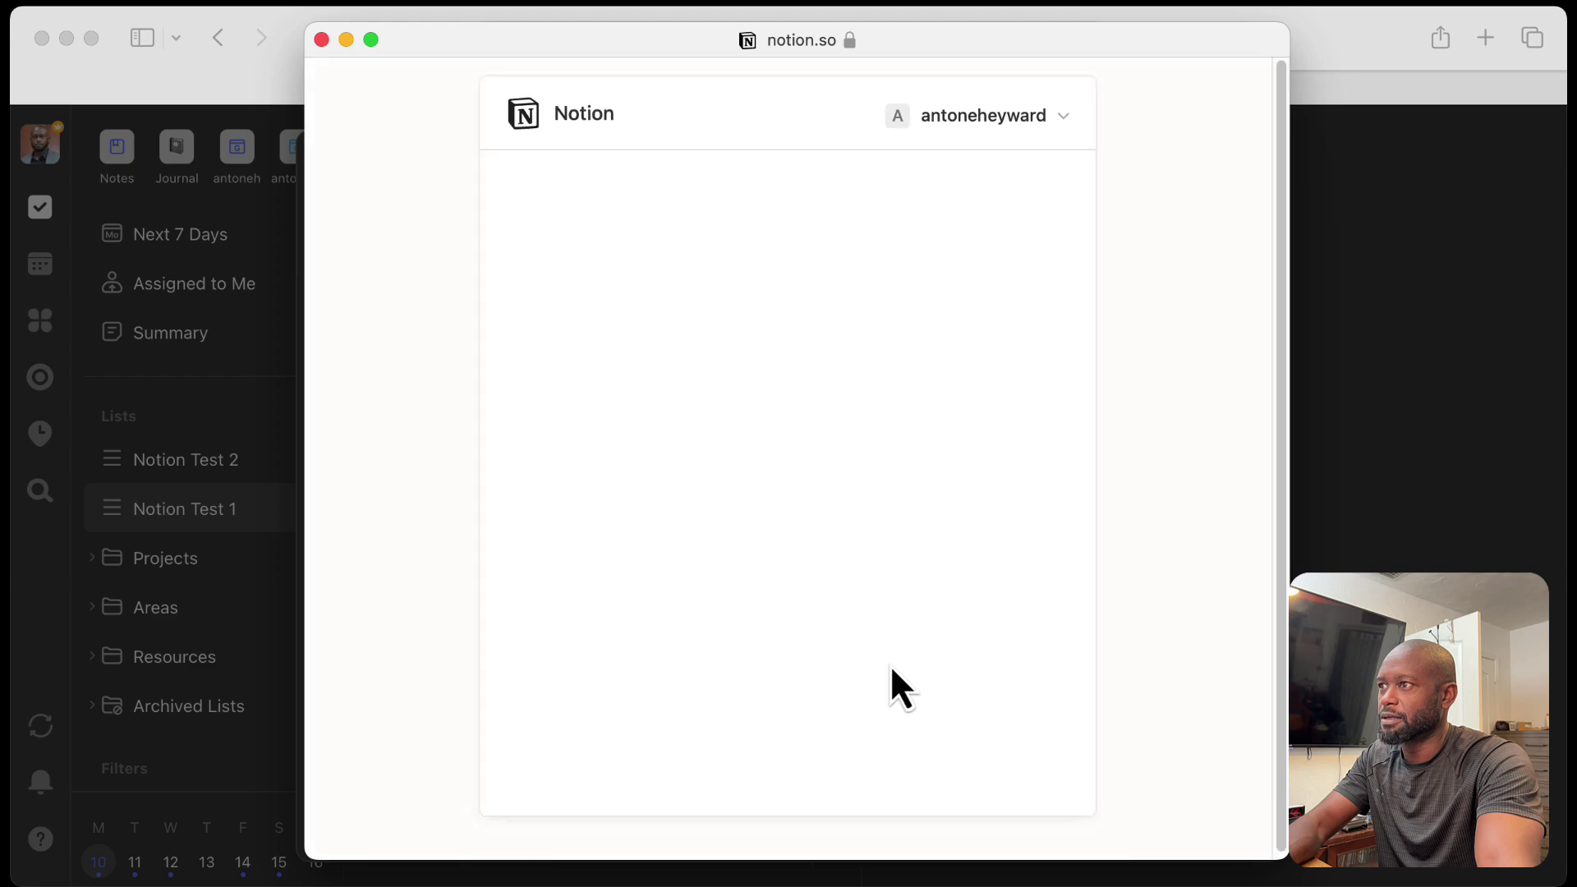
left_click(891, 668)
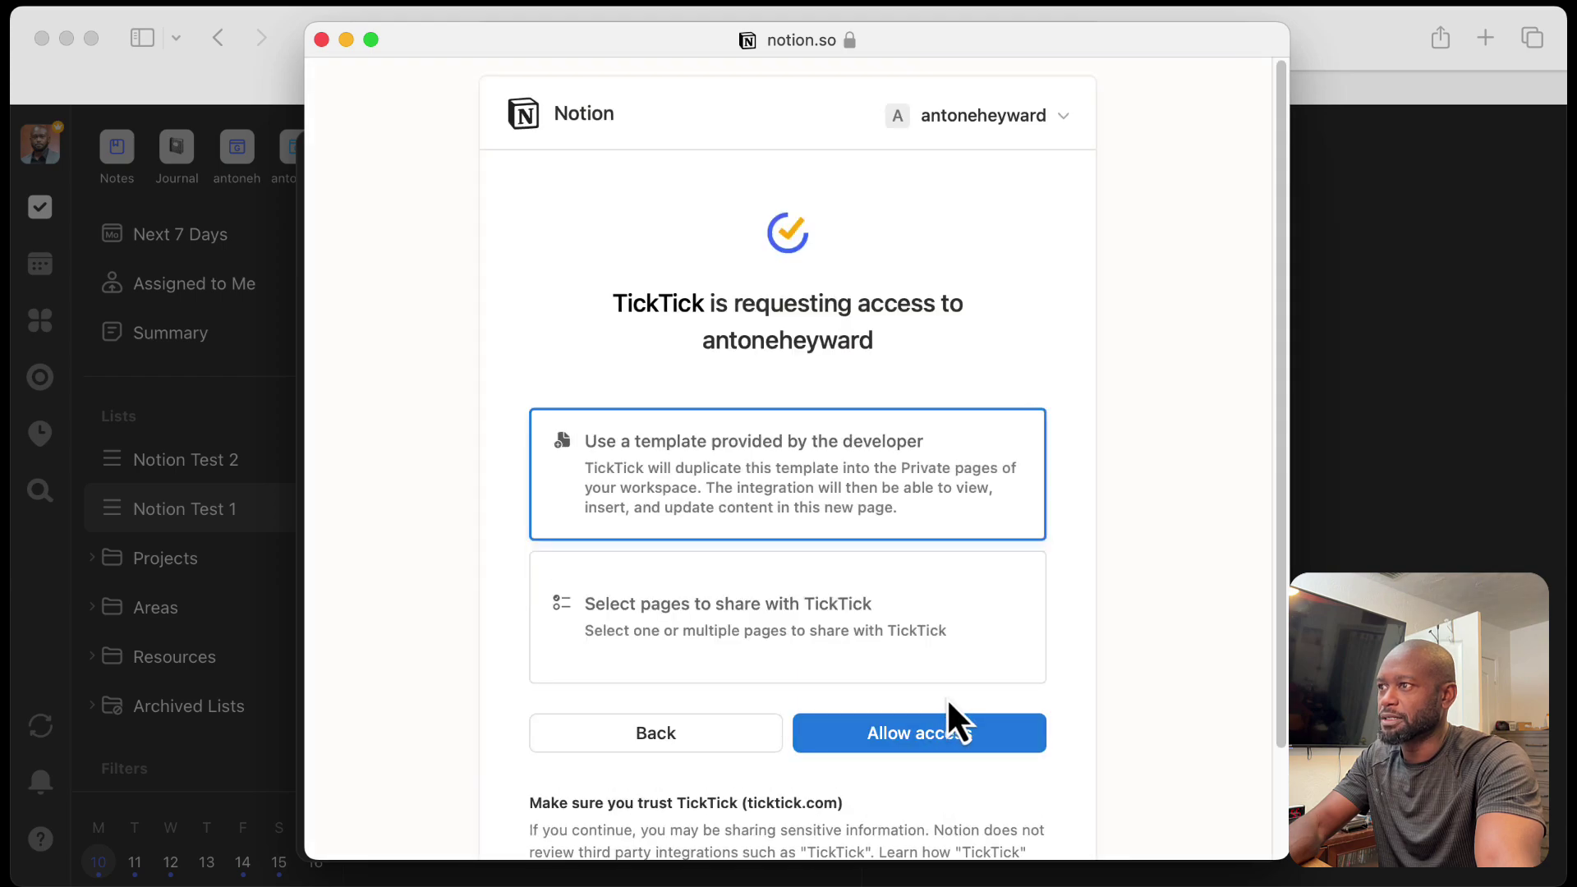
left_click(885, 614)
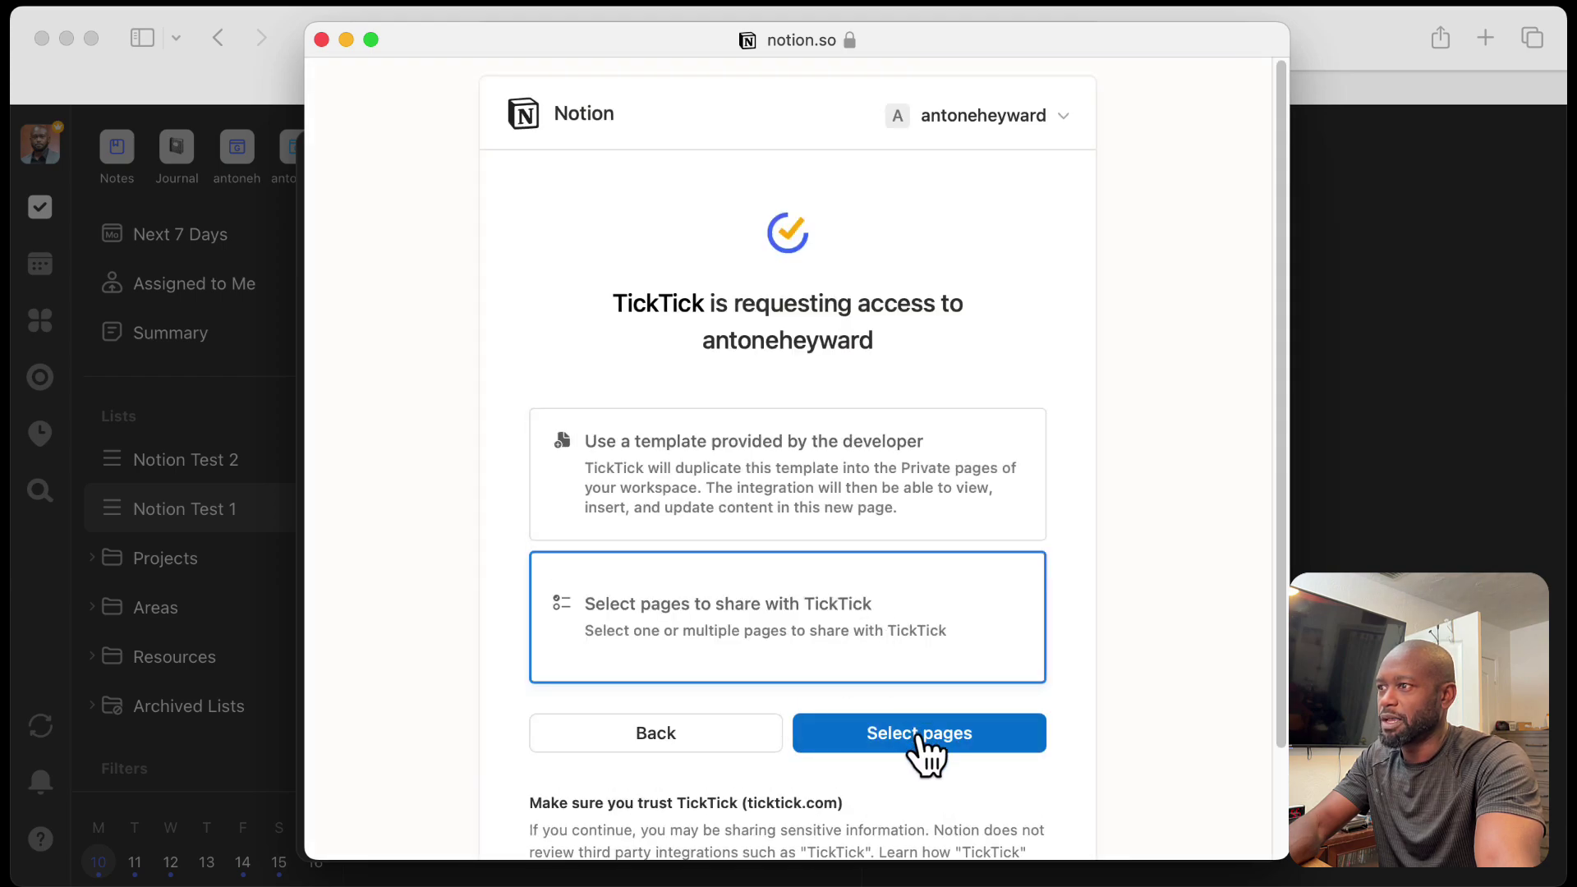
left_click(927, 745)
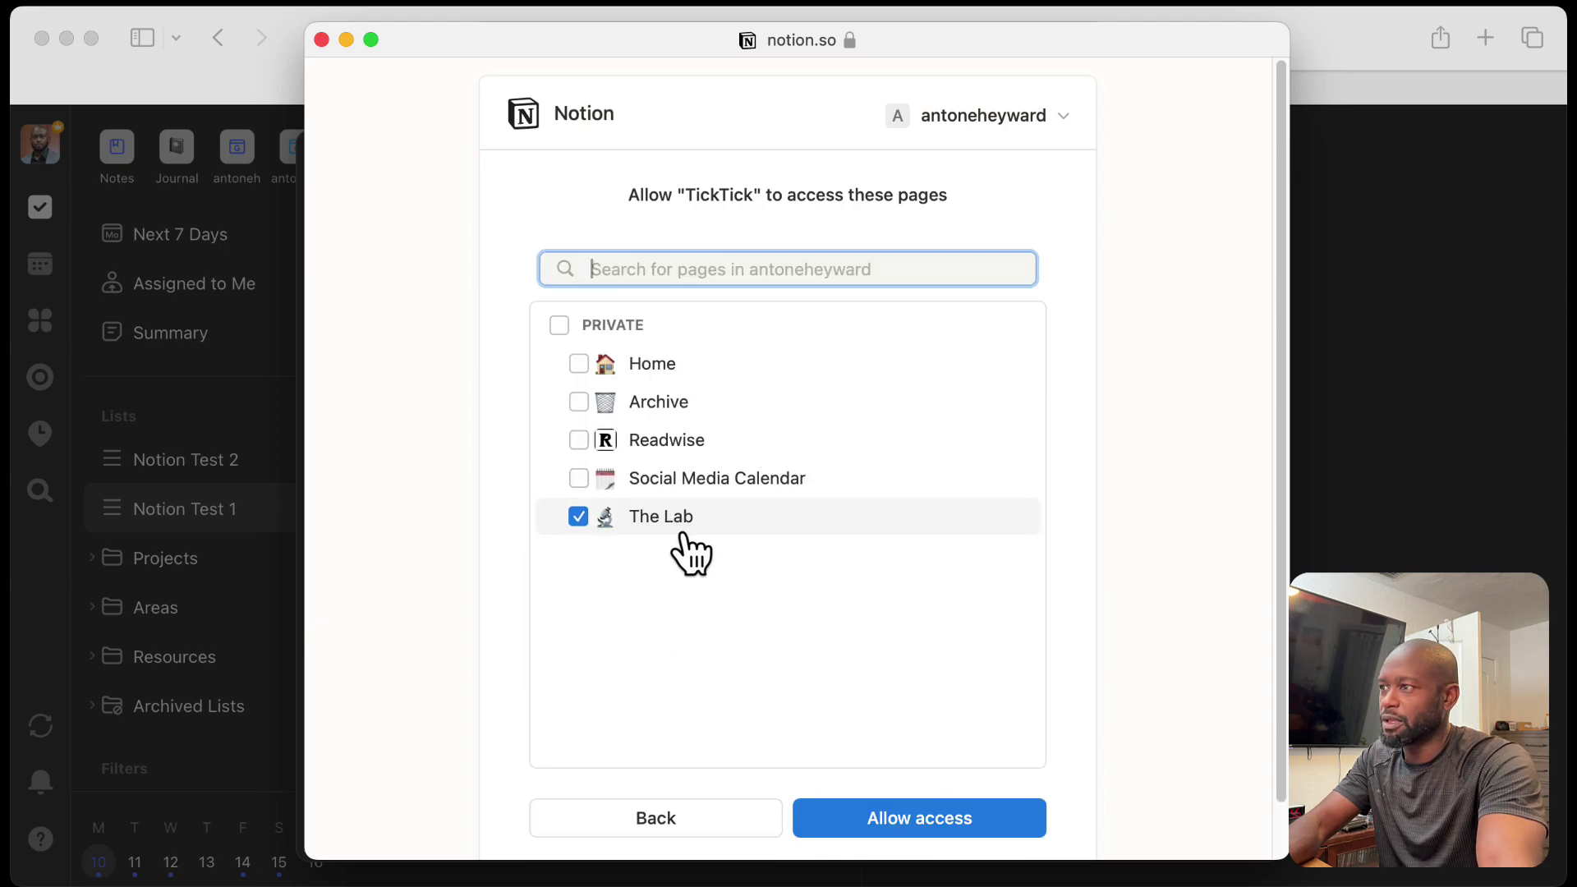
left_click(910, 833)
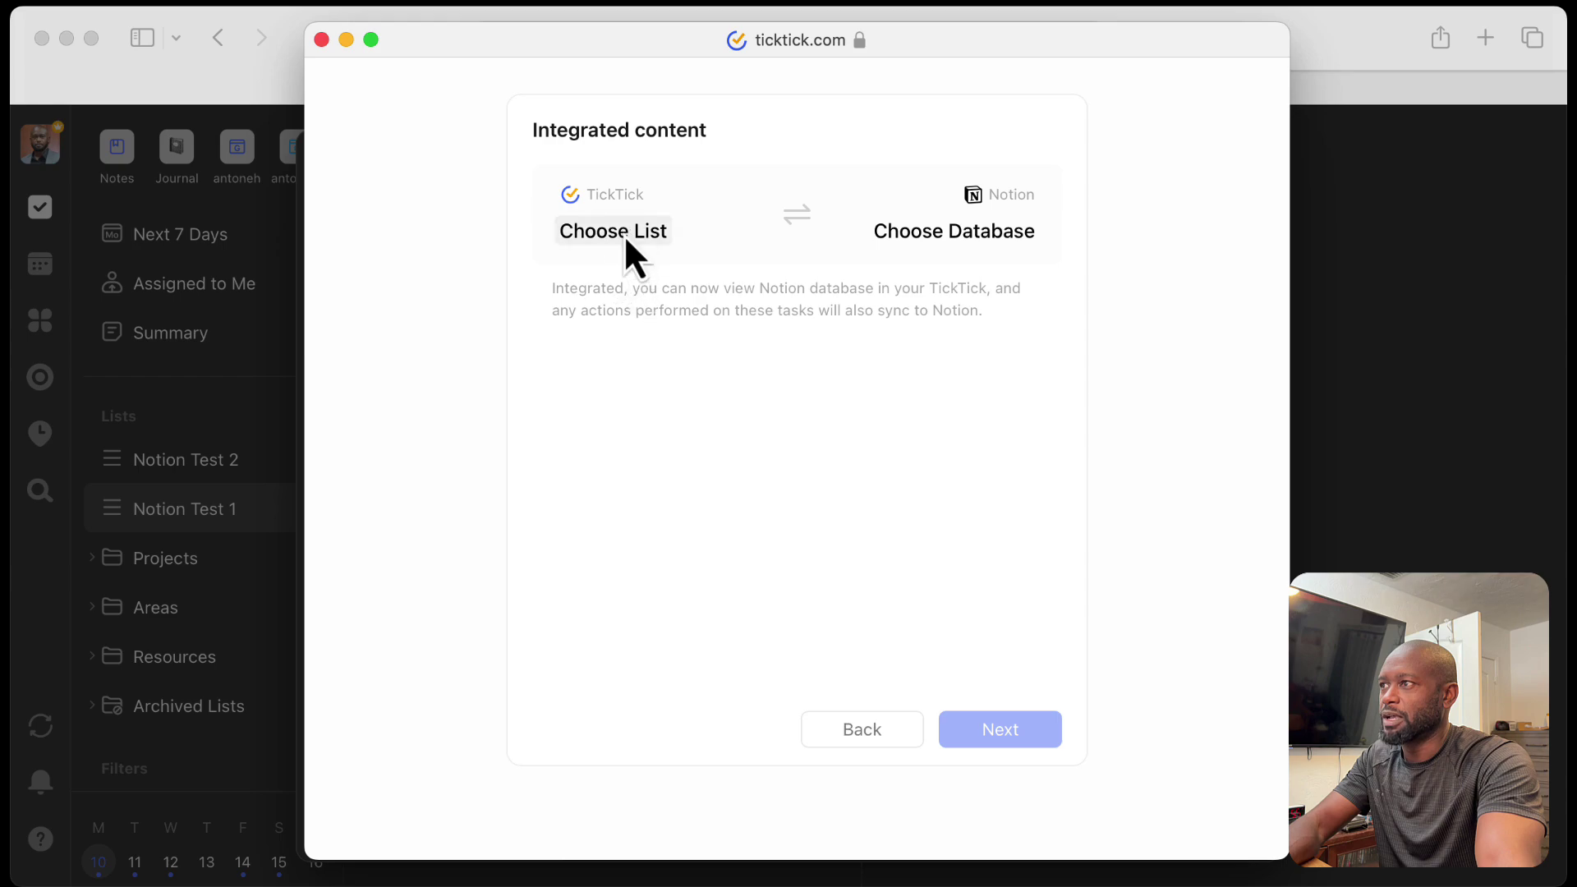
Step: Pair Notion Test 1 with The Lab > Posts Lab database and continue to properties
left_click(625, 232)
left_click(657, 497)
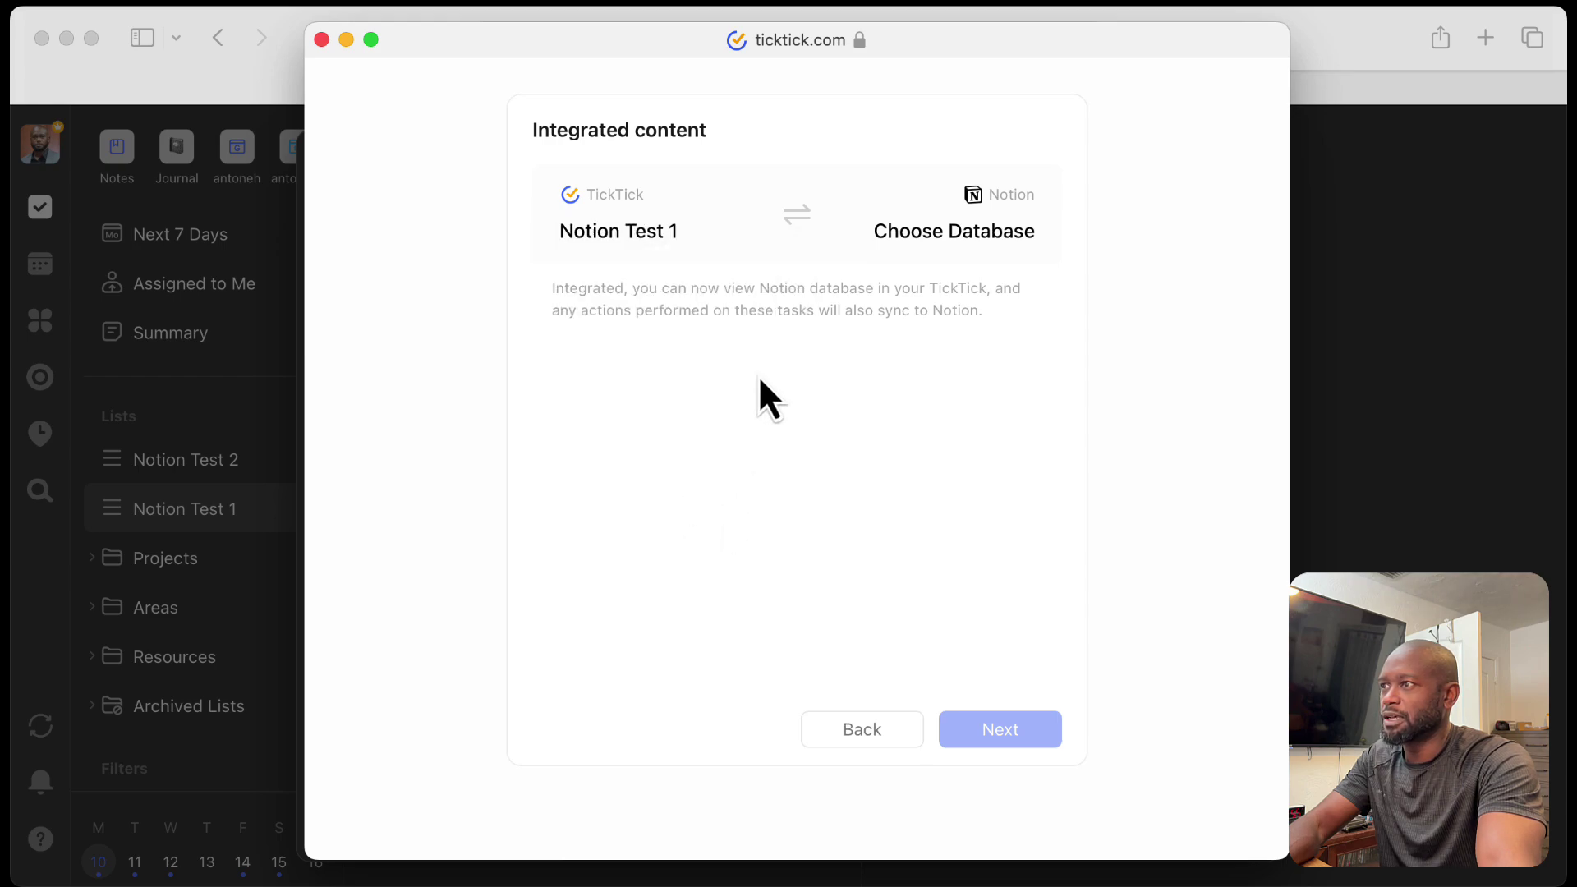
left_click(977, 236)
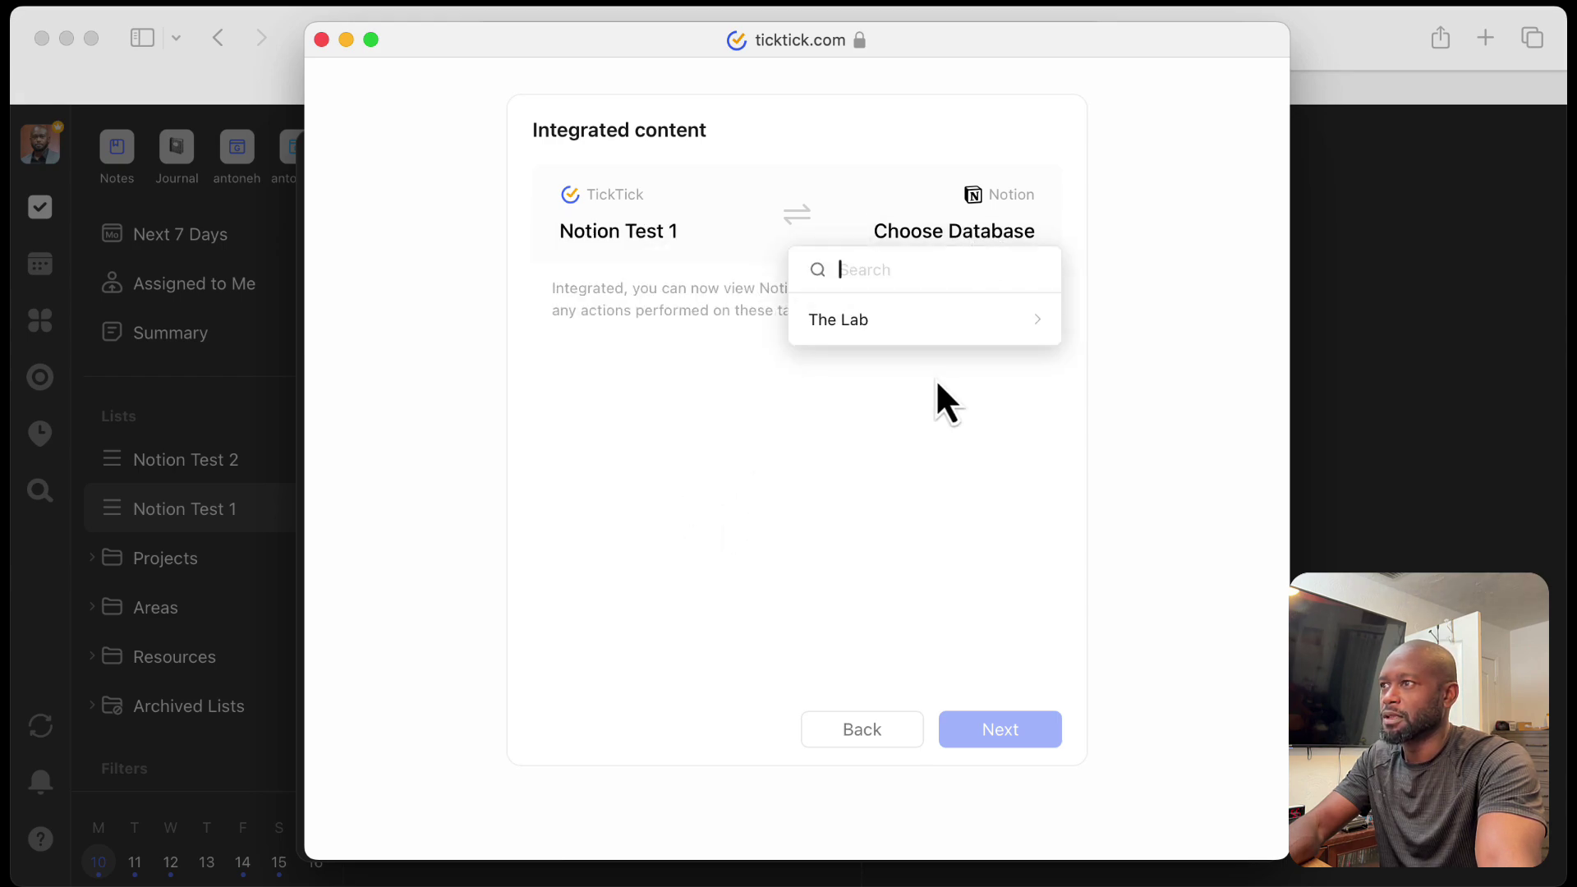
mouse_move(871, 324)
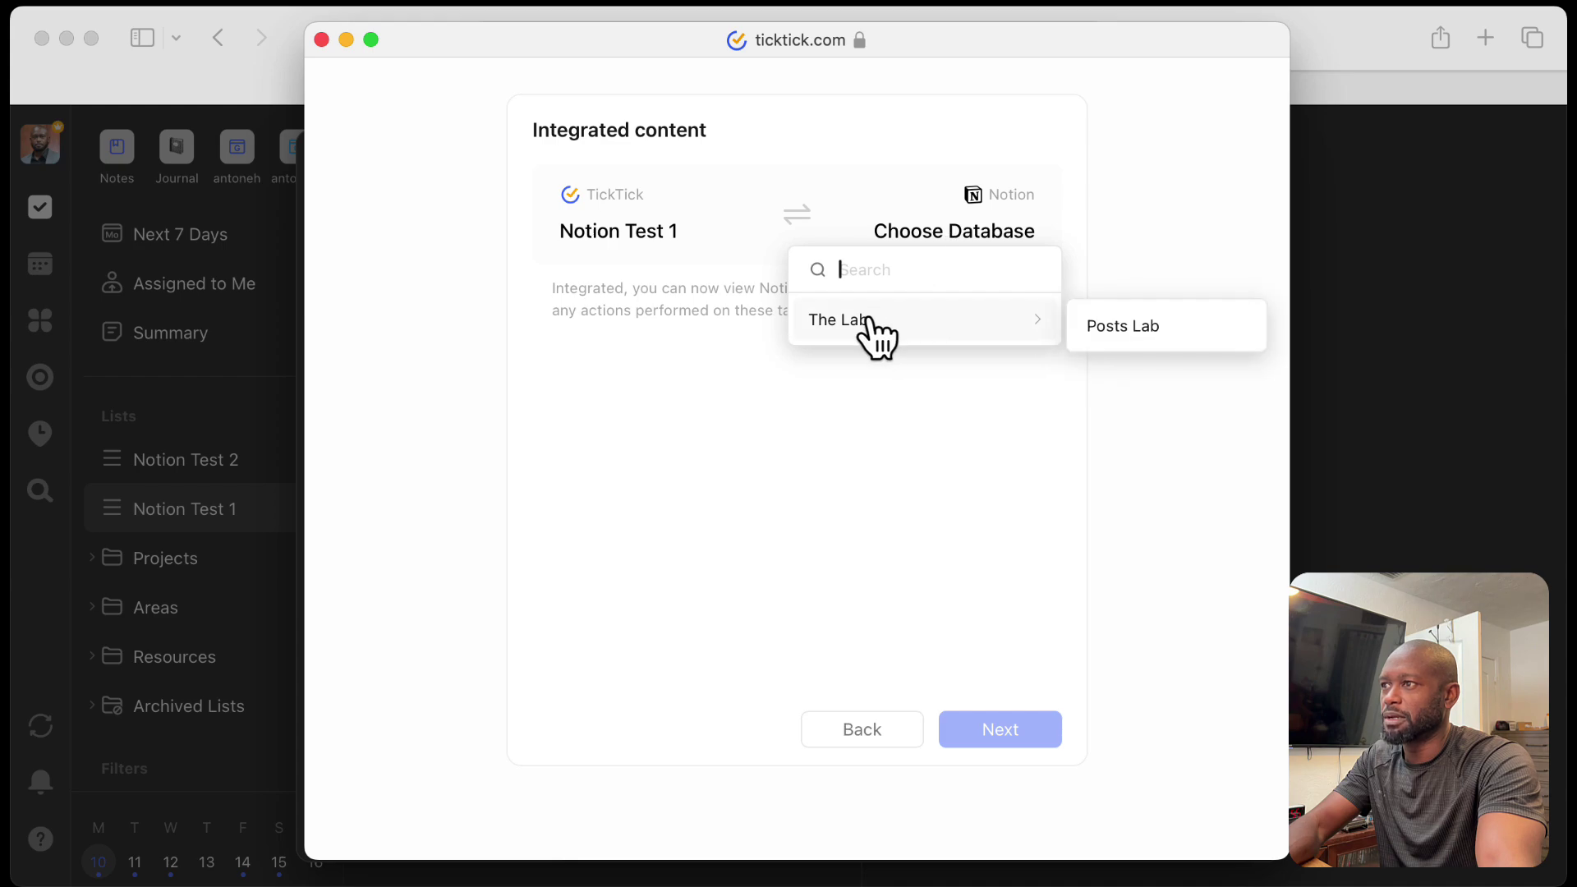
left_click(1143, 333)
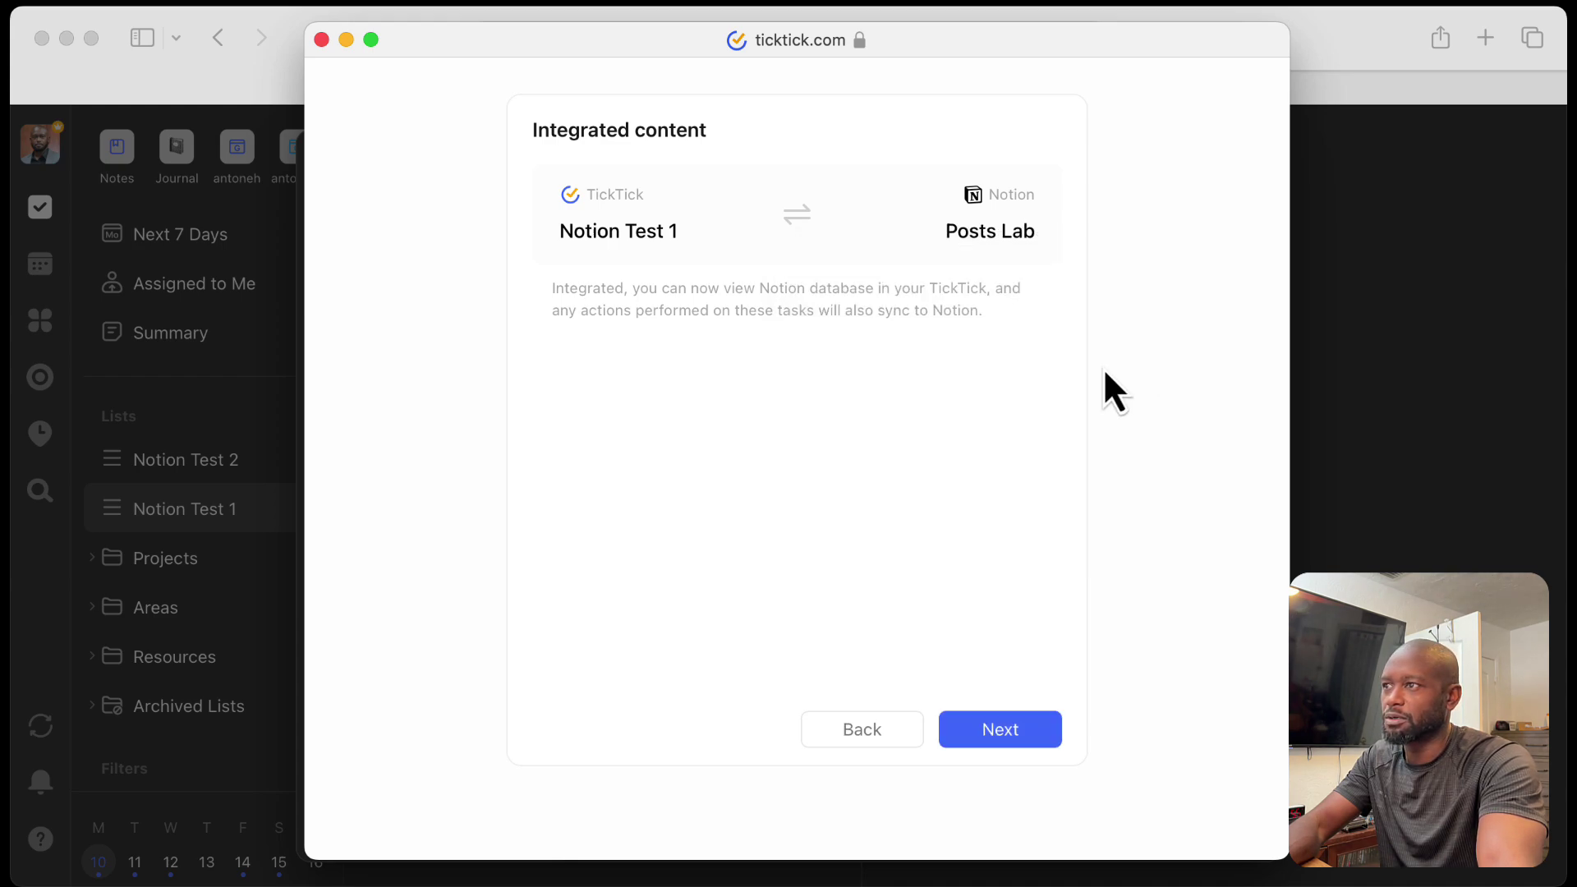
left_click(1003, 731)
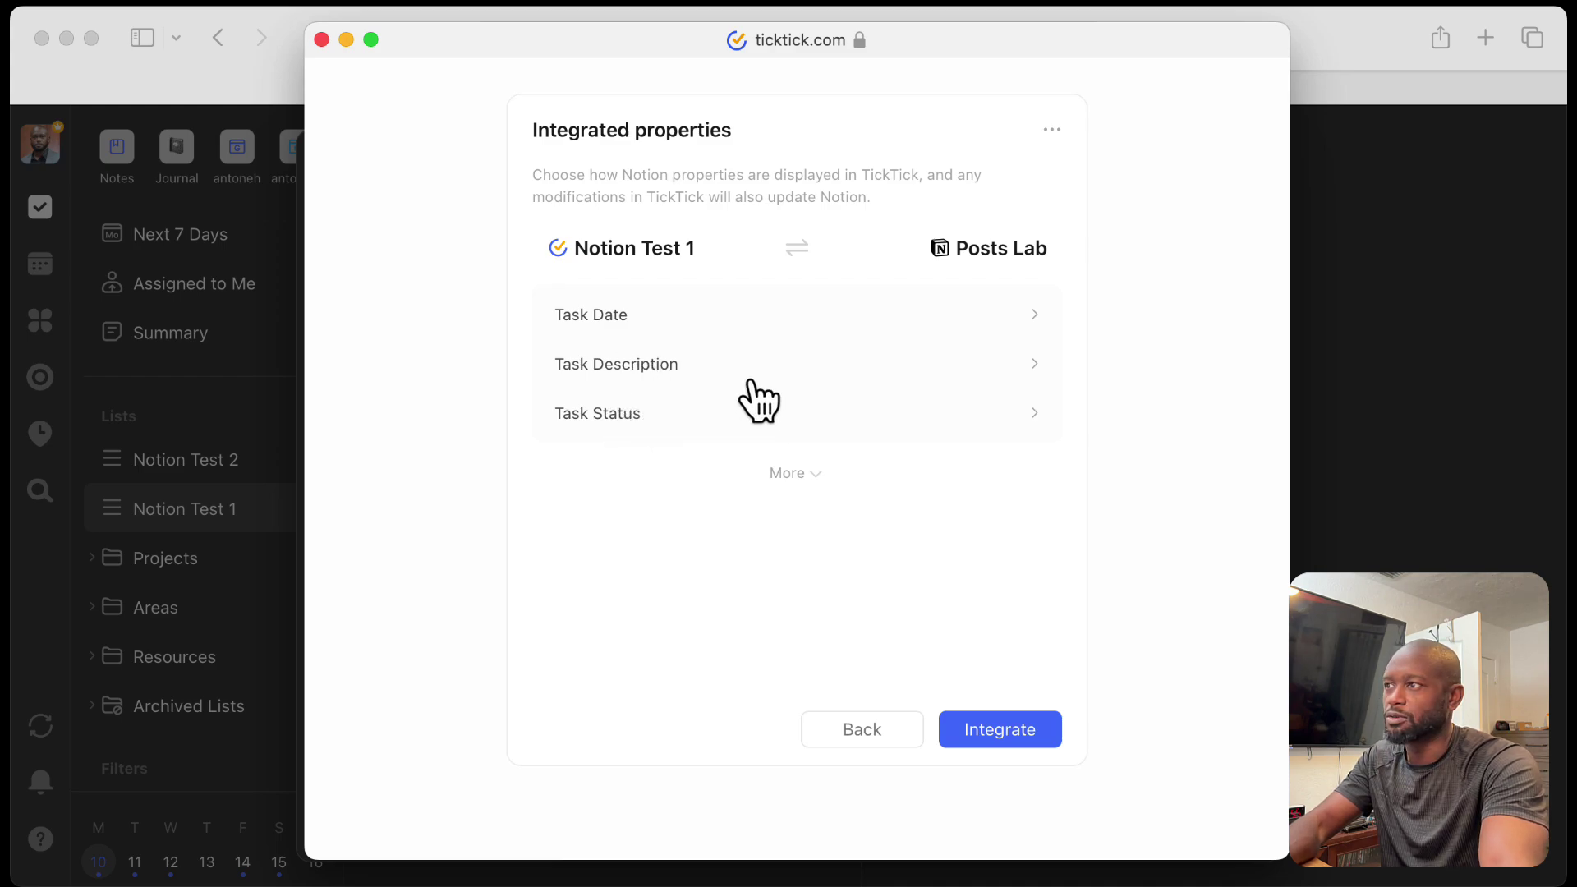
Step: Map Task Date to Date and Task Description to Description; Task Status has no matching property
left_click(1005, 328)
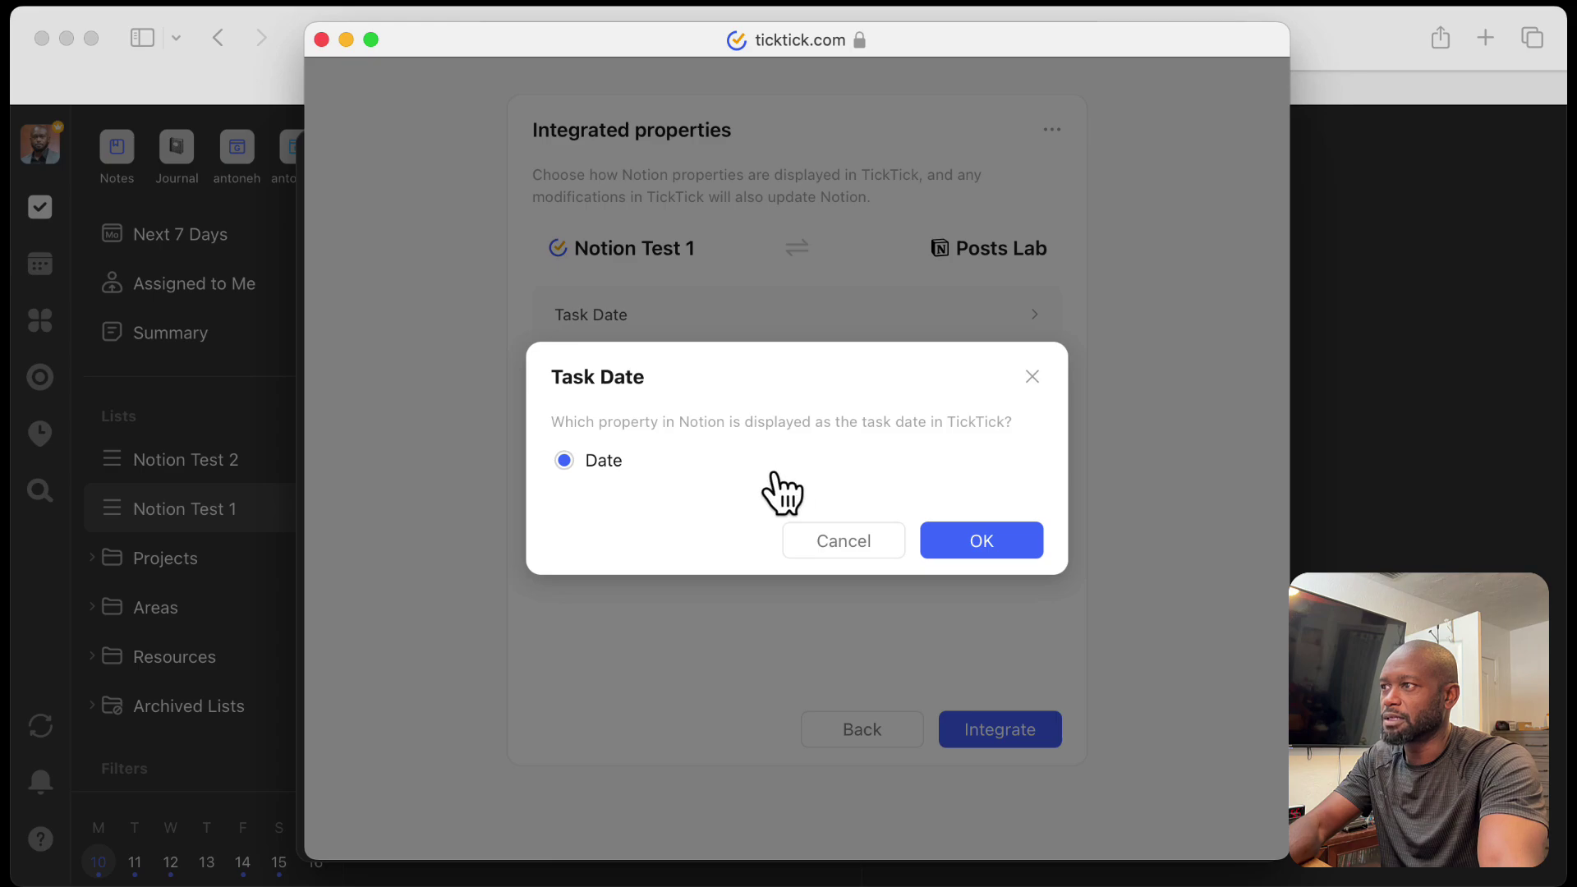
left_click(963, 542)
left_click(758, 381)
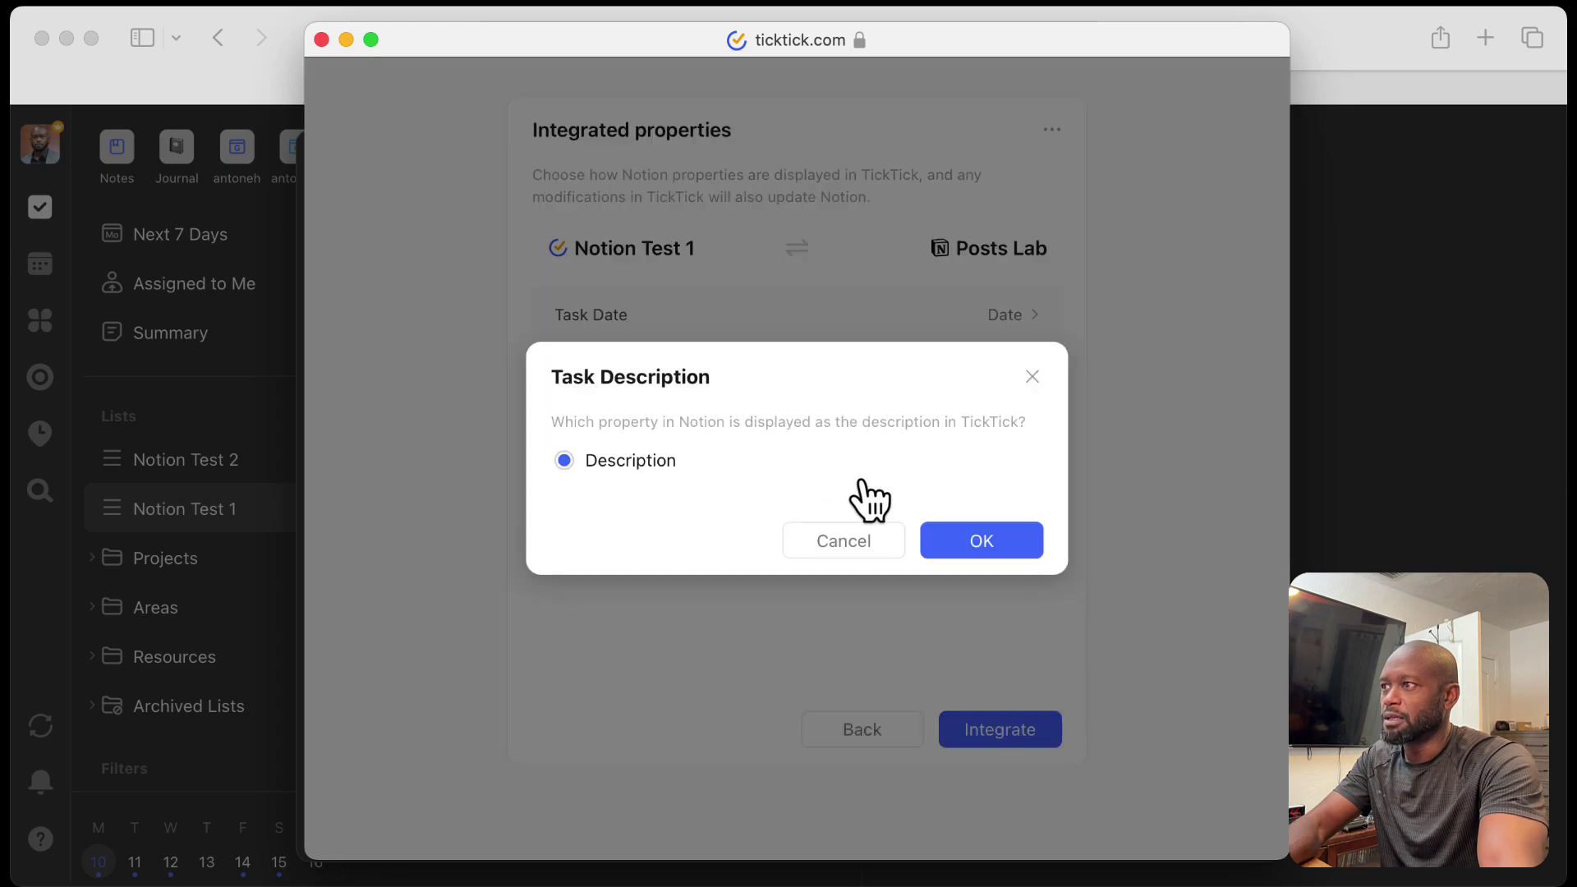
left_click(992, 538)
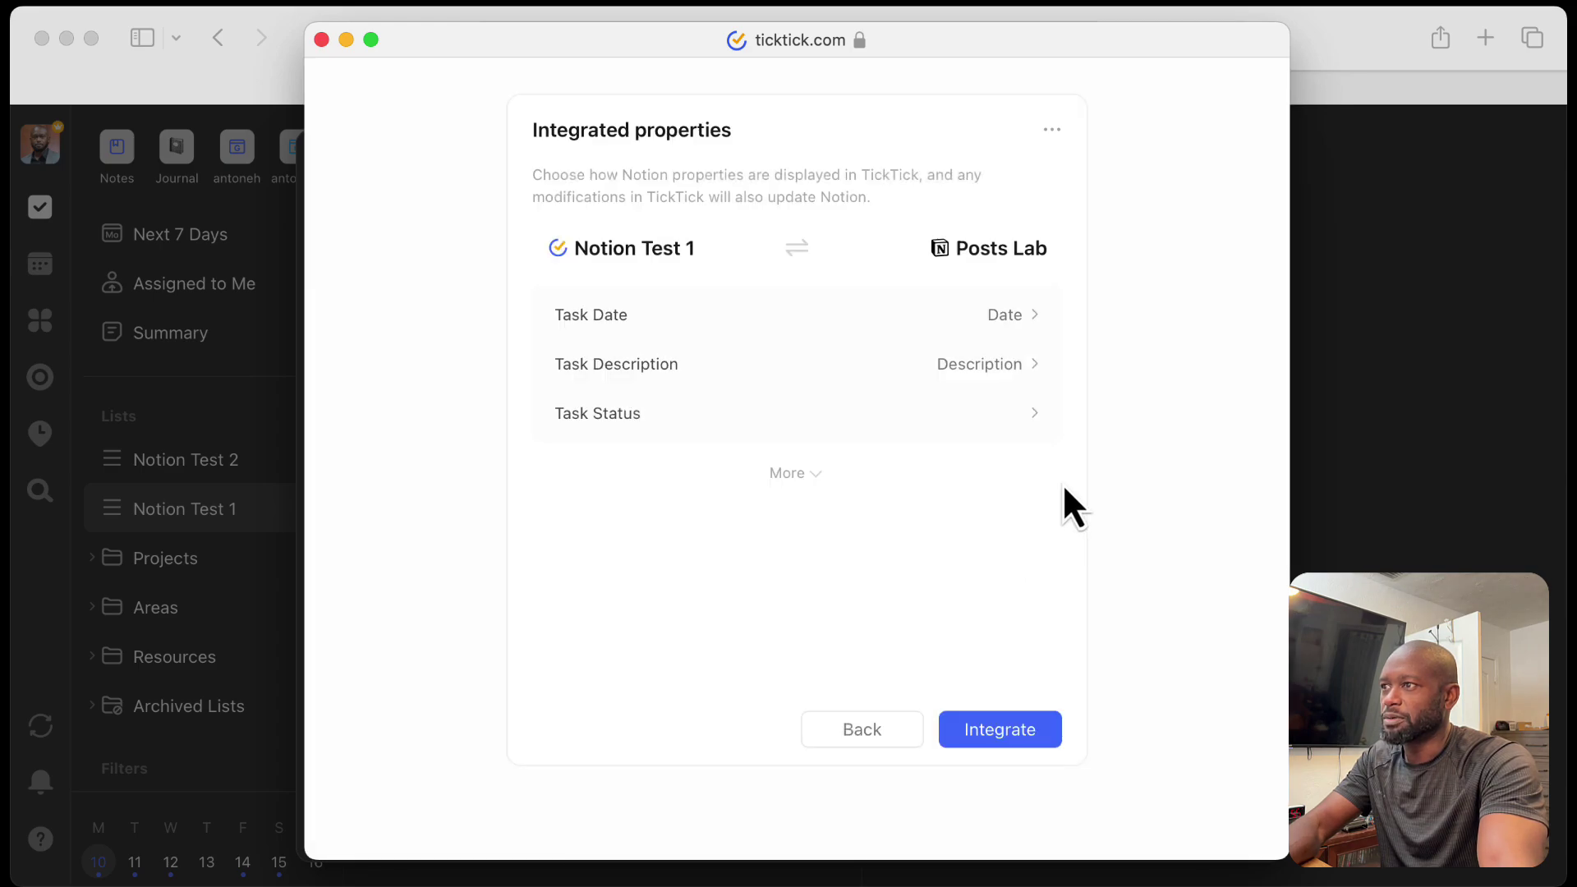
left_click(953, 413)
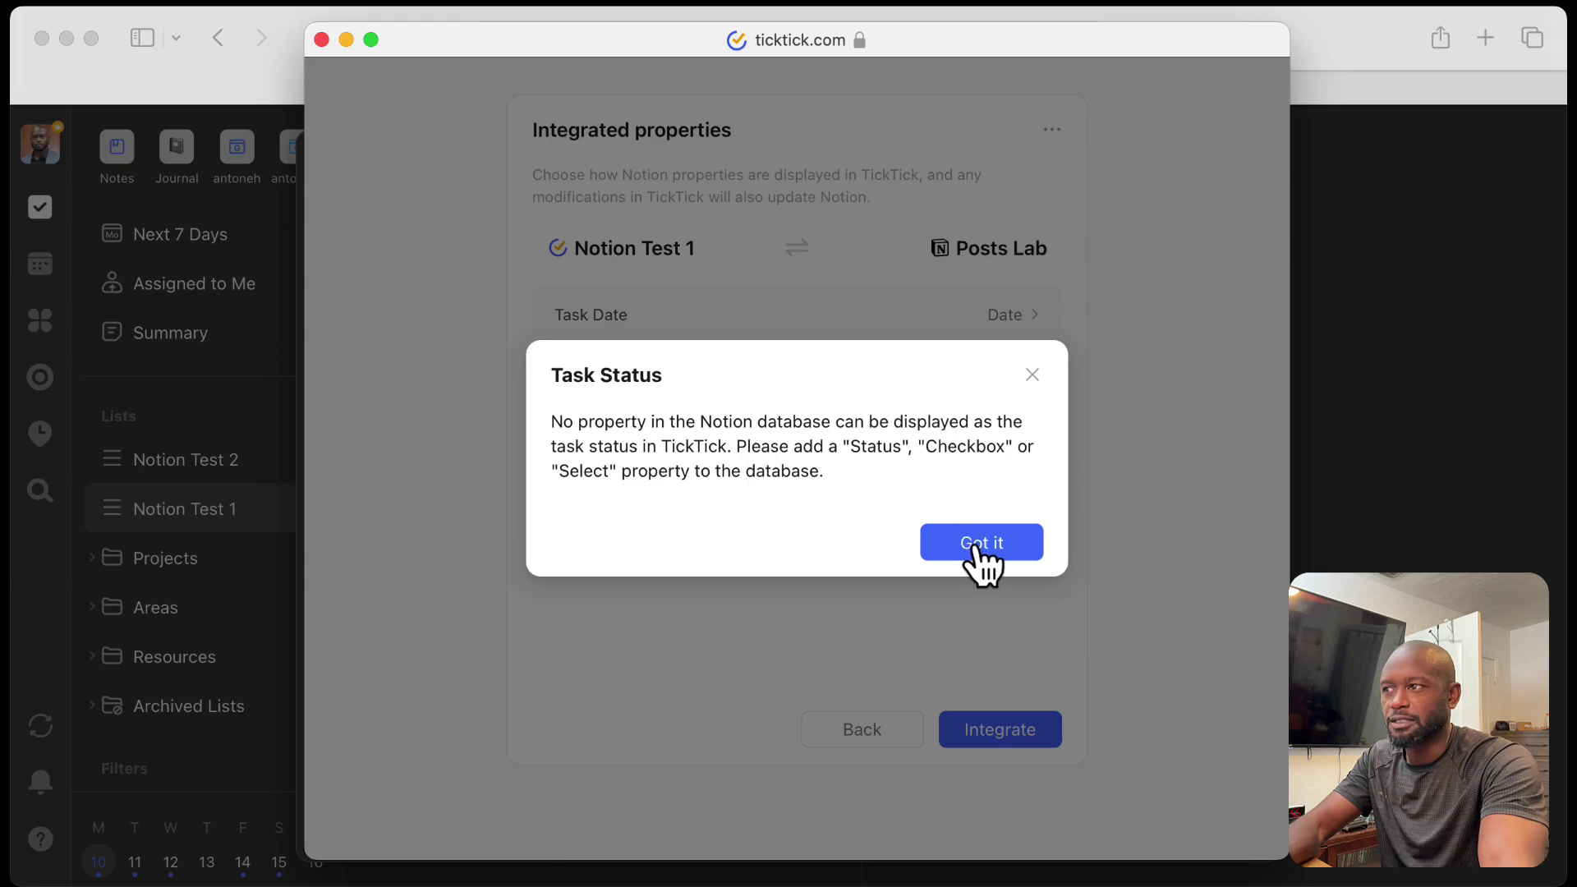
left_click(1034, 376)
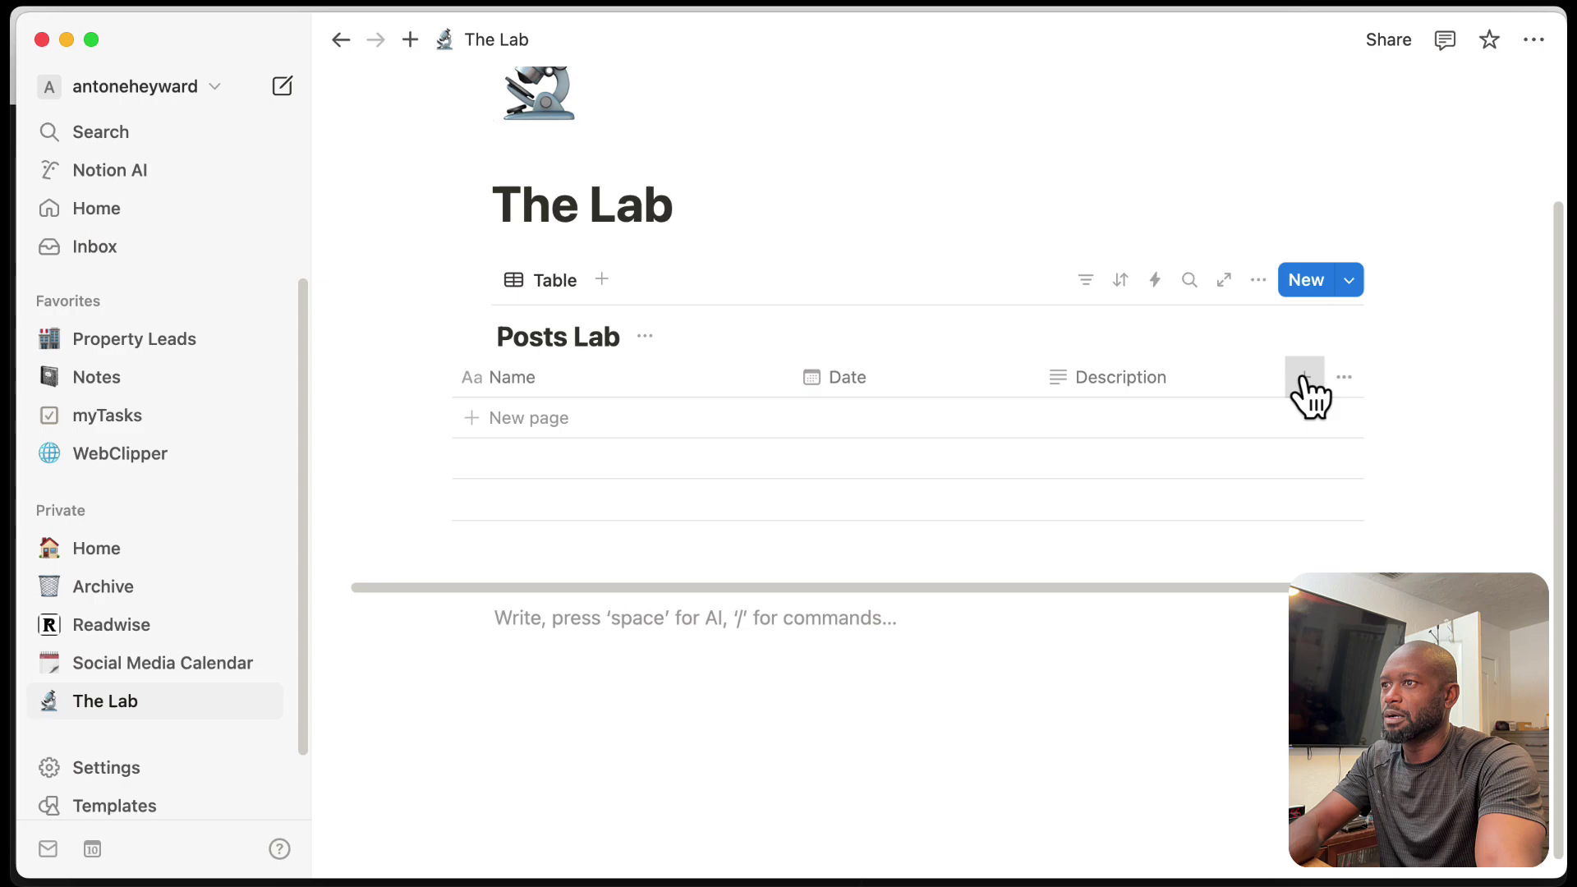
Step: Add a Status-type property column to the Posts Lab table
left_click(1305, 379)
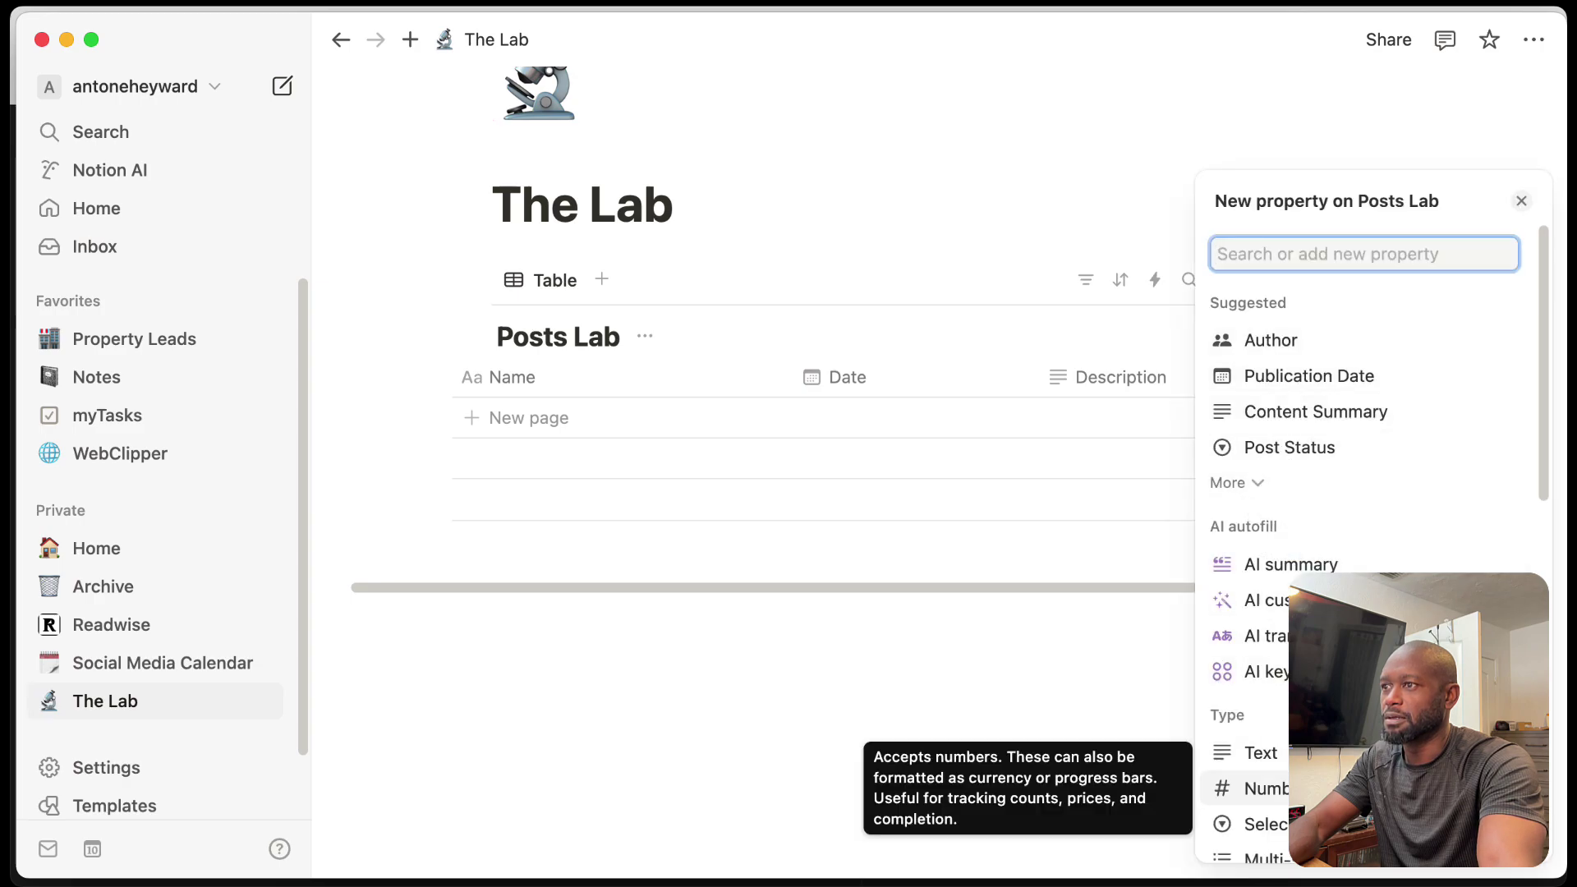
type("sta")
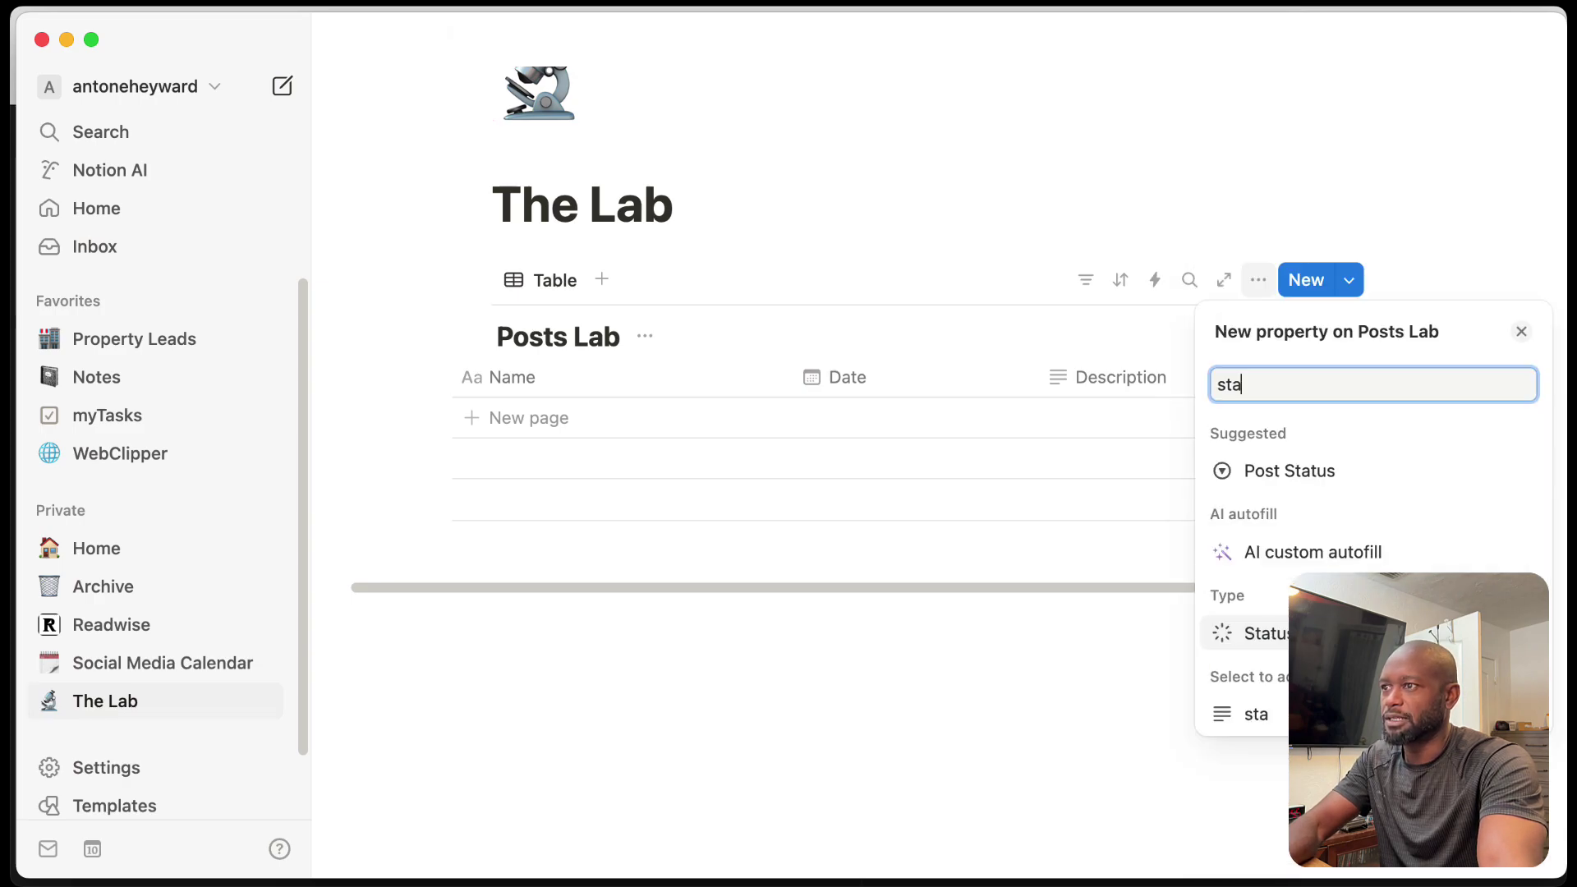
left_click(1254, 634)
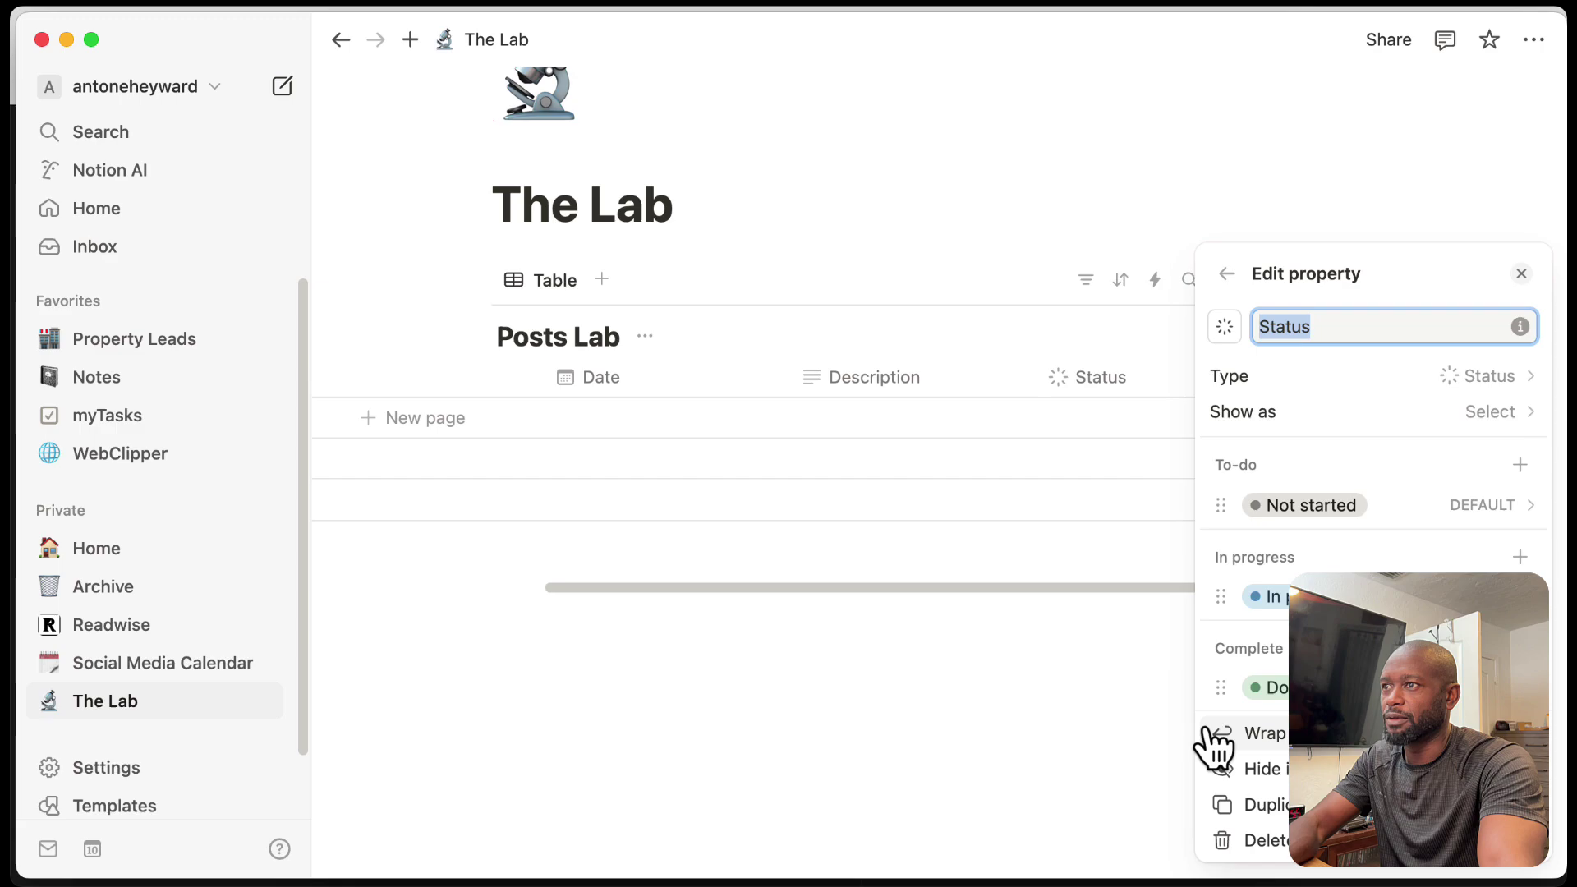
left_click(1151, 702)
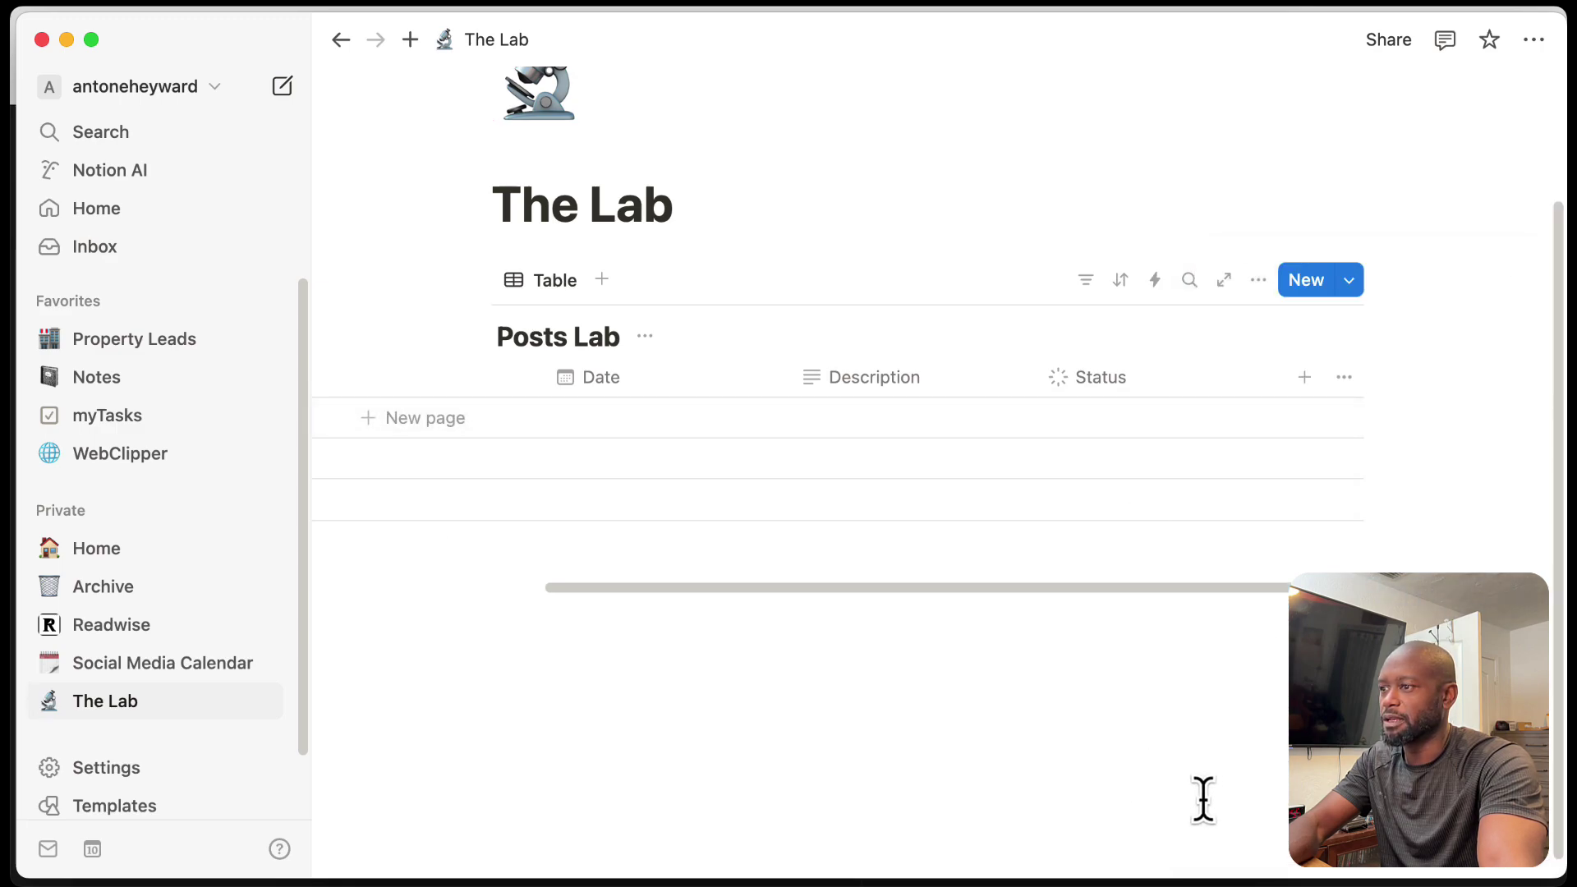
Step: Dismiss the missing-status notice, refresh Notion properties, and link Task Status to Notion's Status
key("super+Tab")
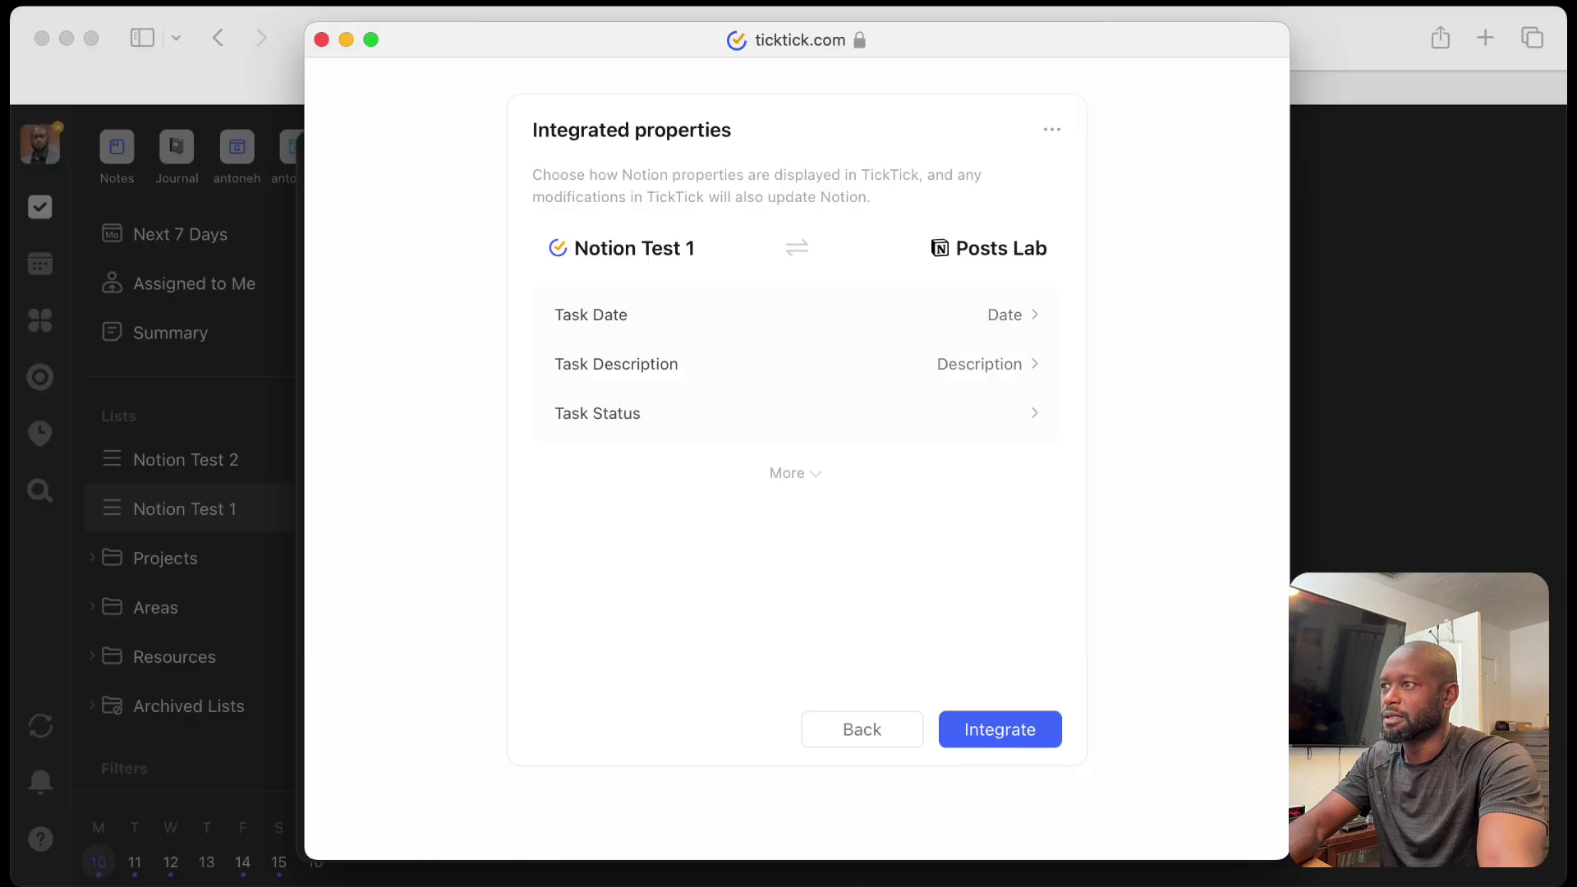
left_click(1027, 421)
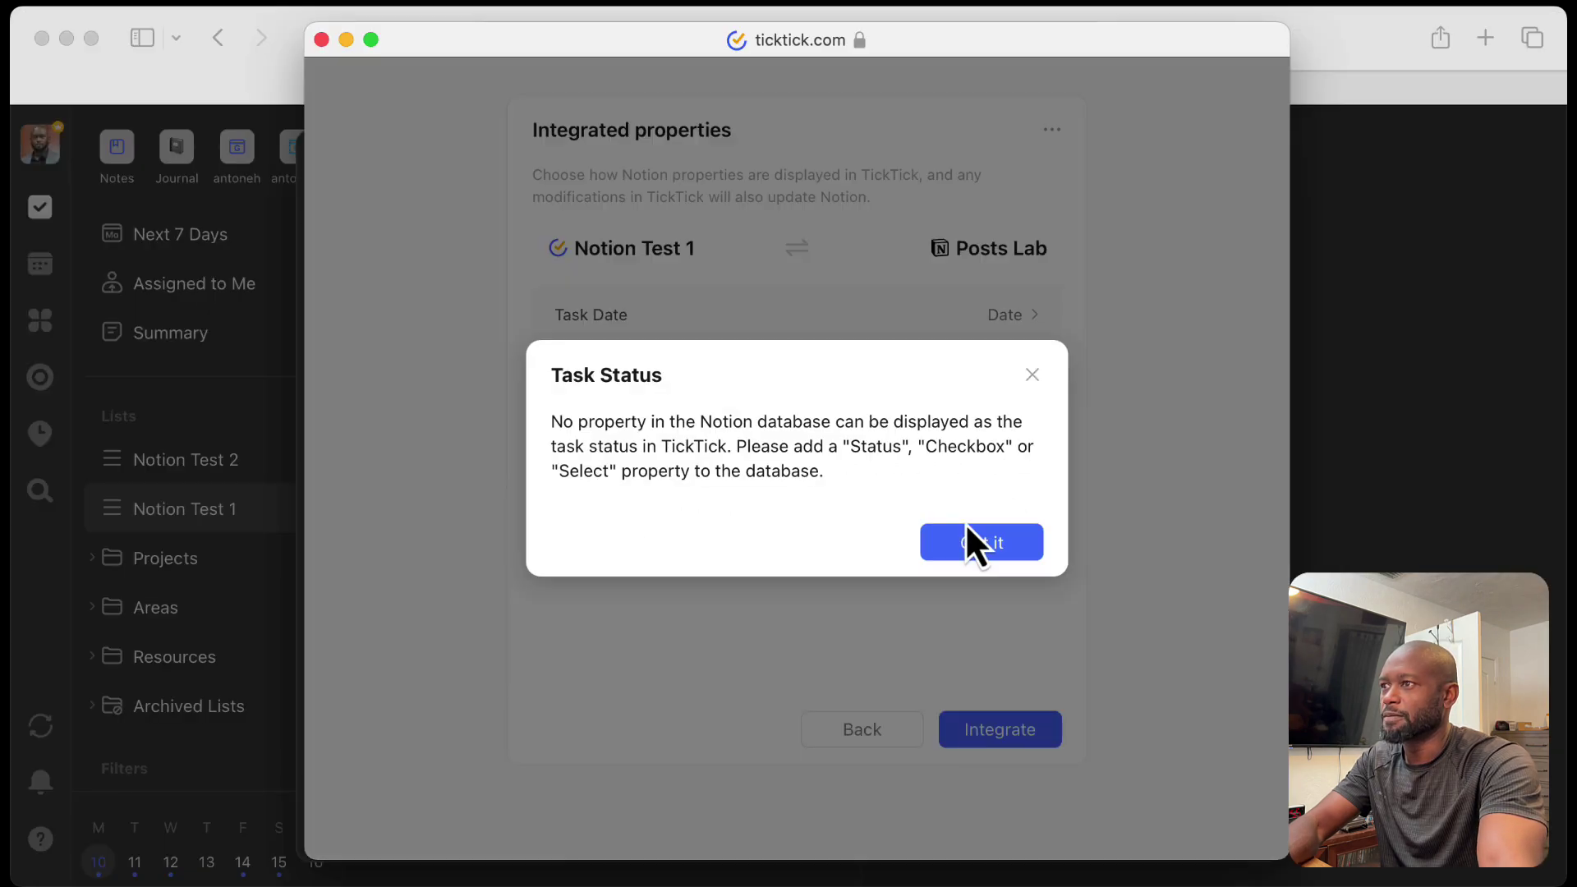
left_click(1031, 376)
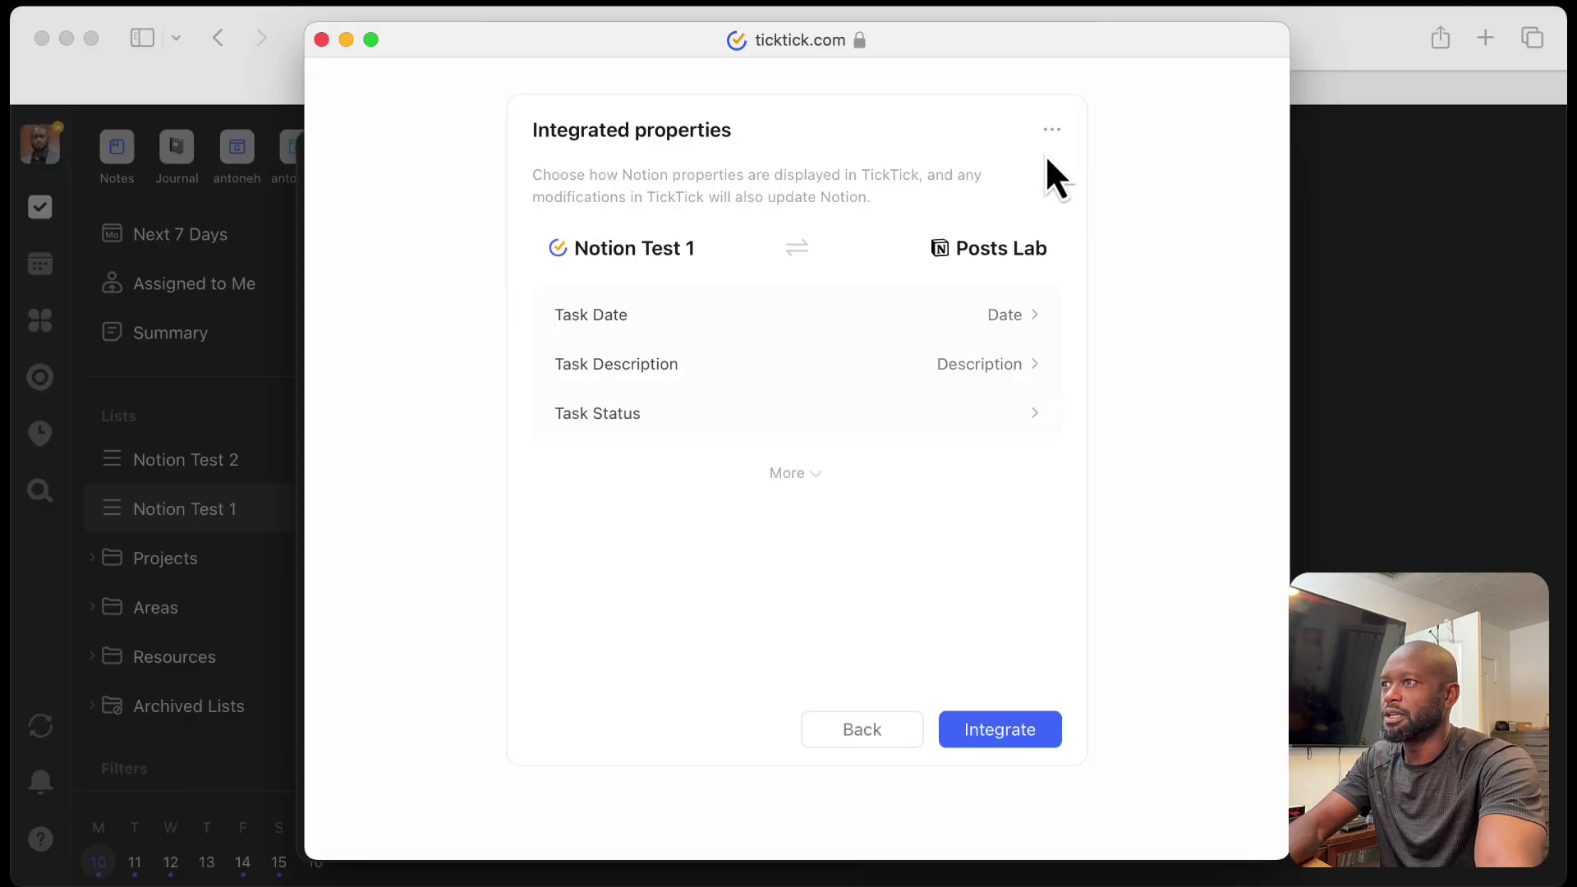
left_click(1052, 131)
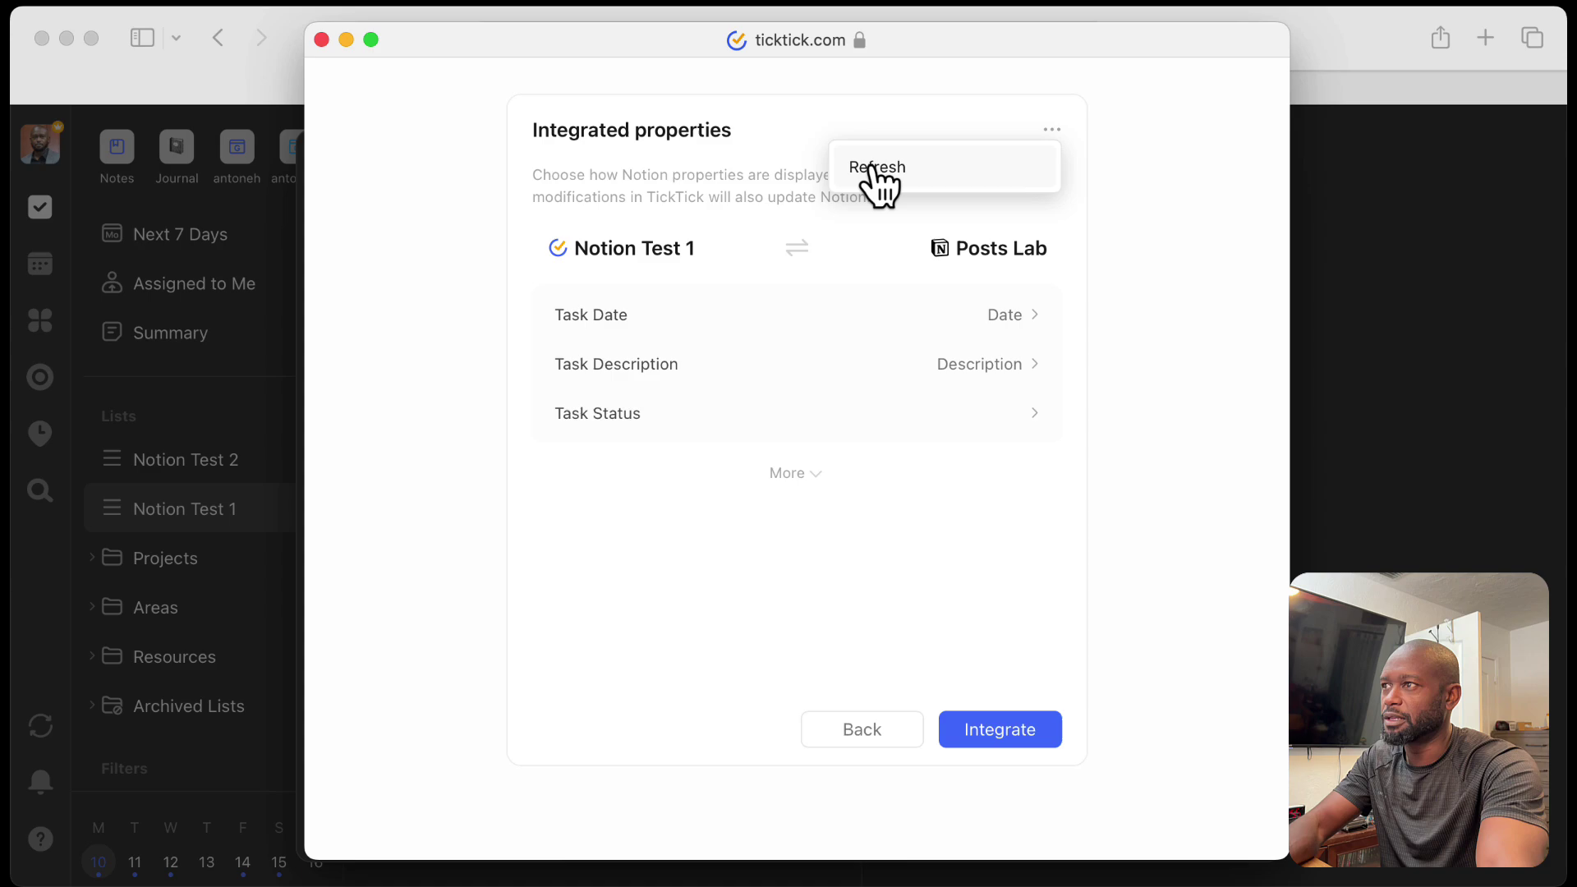
left_click(899, 172)
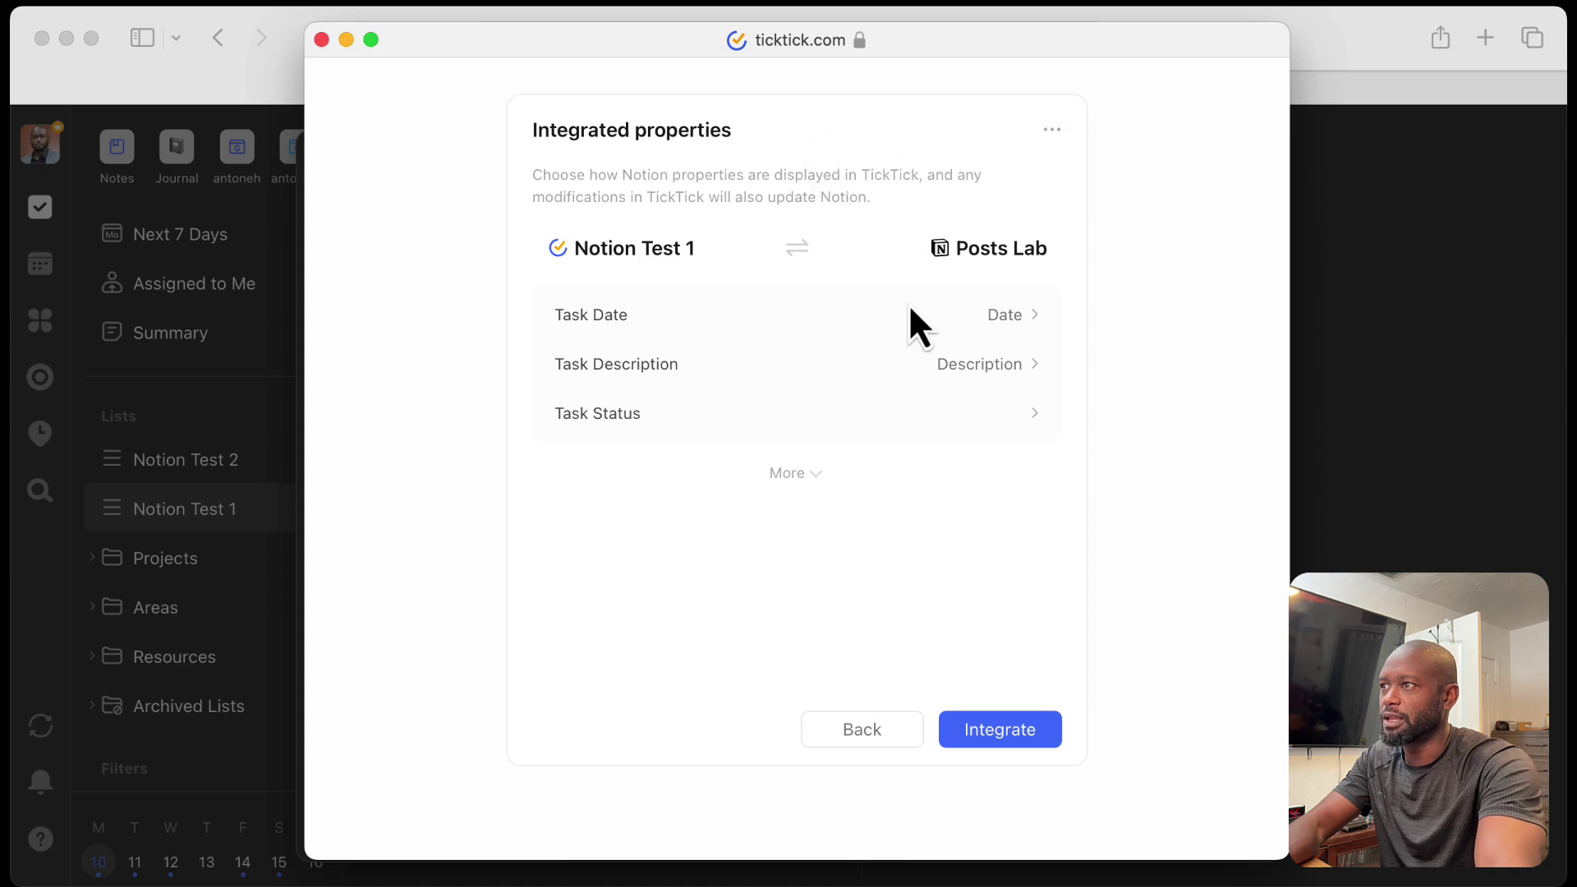
left_click(1005, 417)
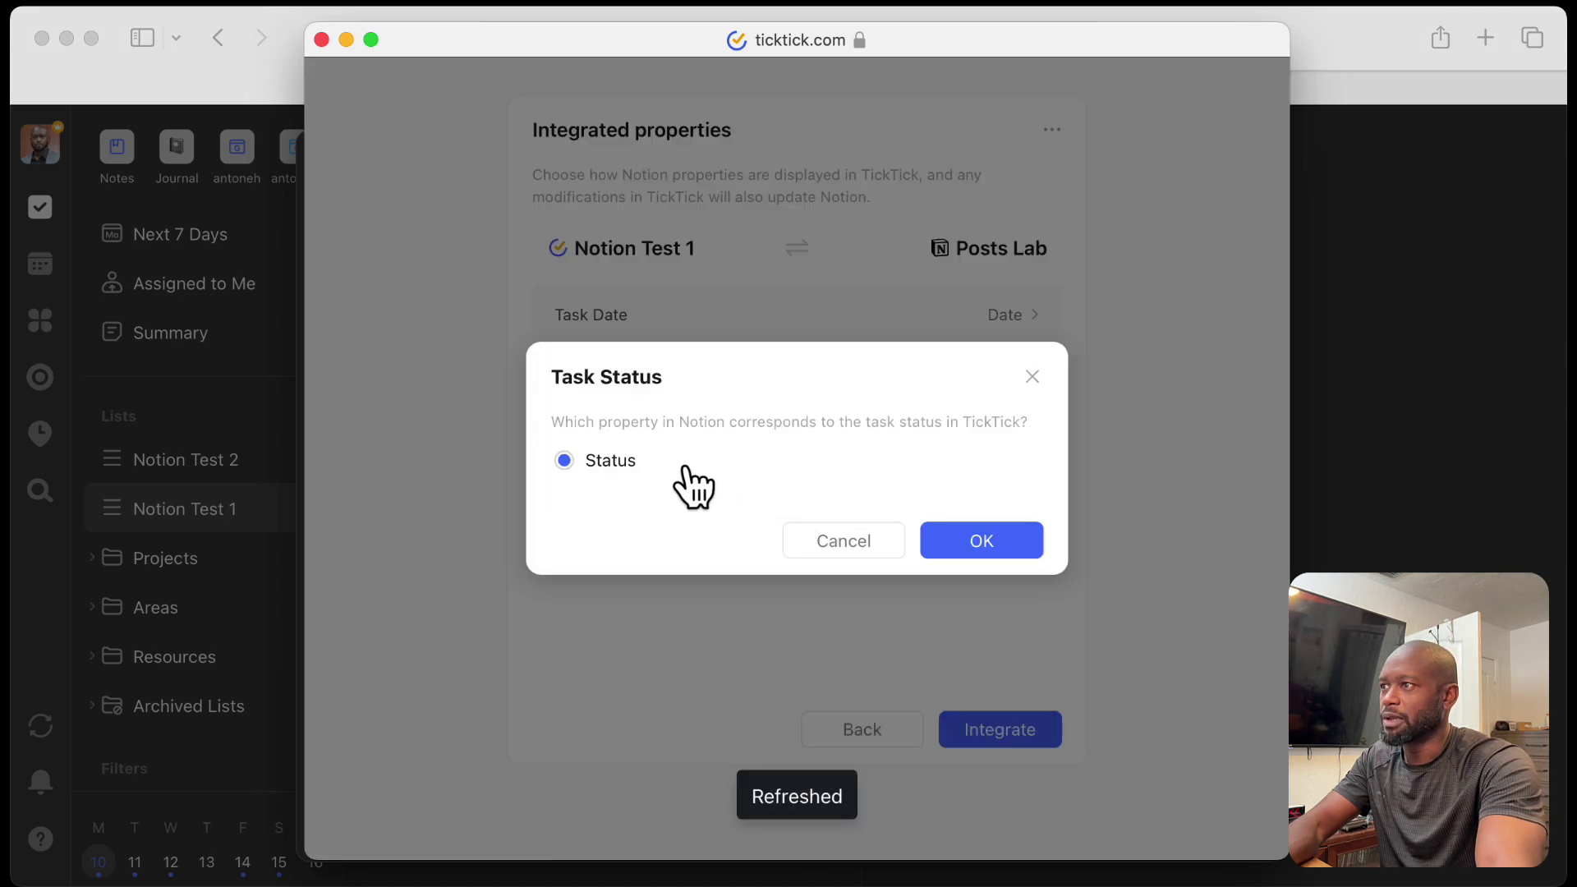
left_click(986, 546)
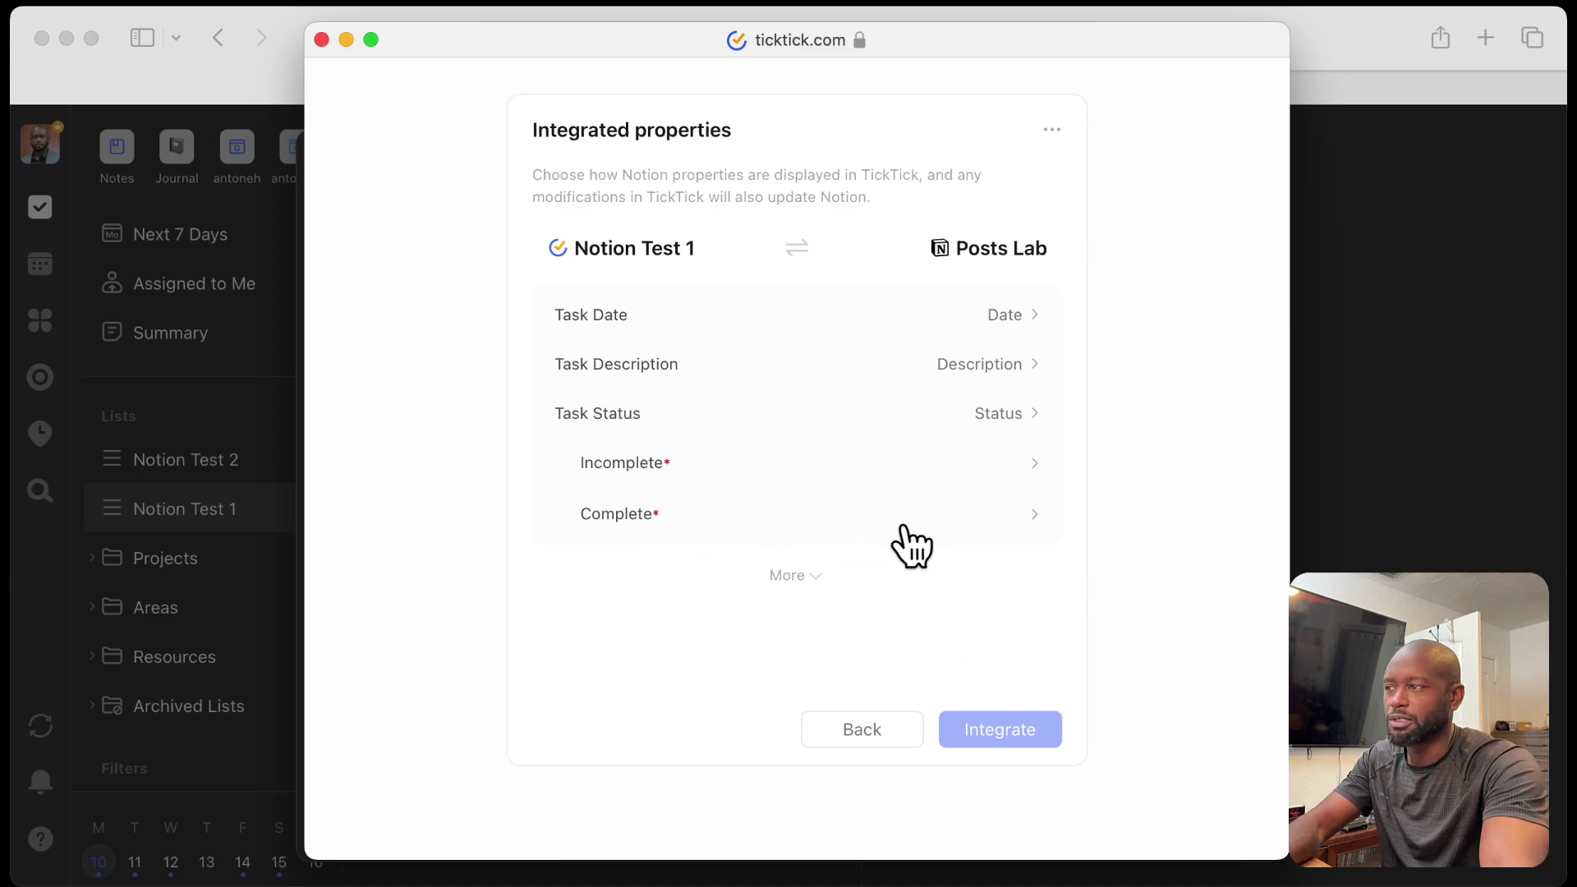
Step: Map TickTick's Complete status to Notion's Done
left_click(1023, 519)
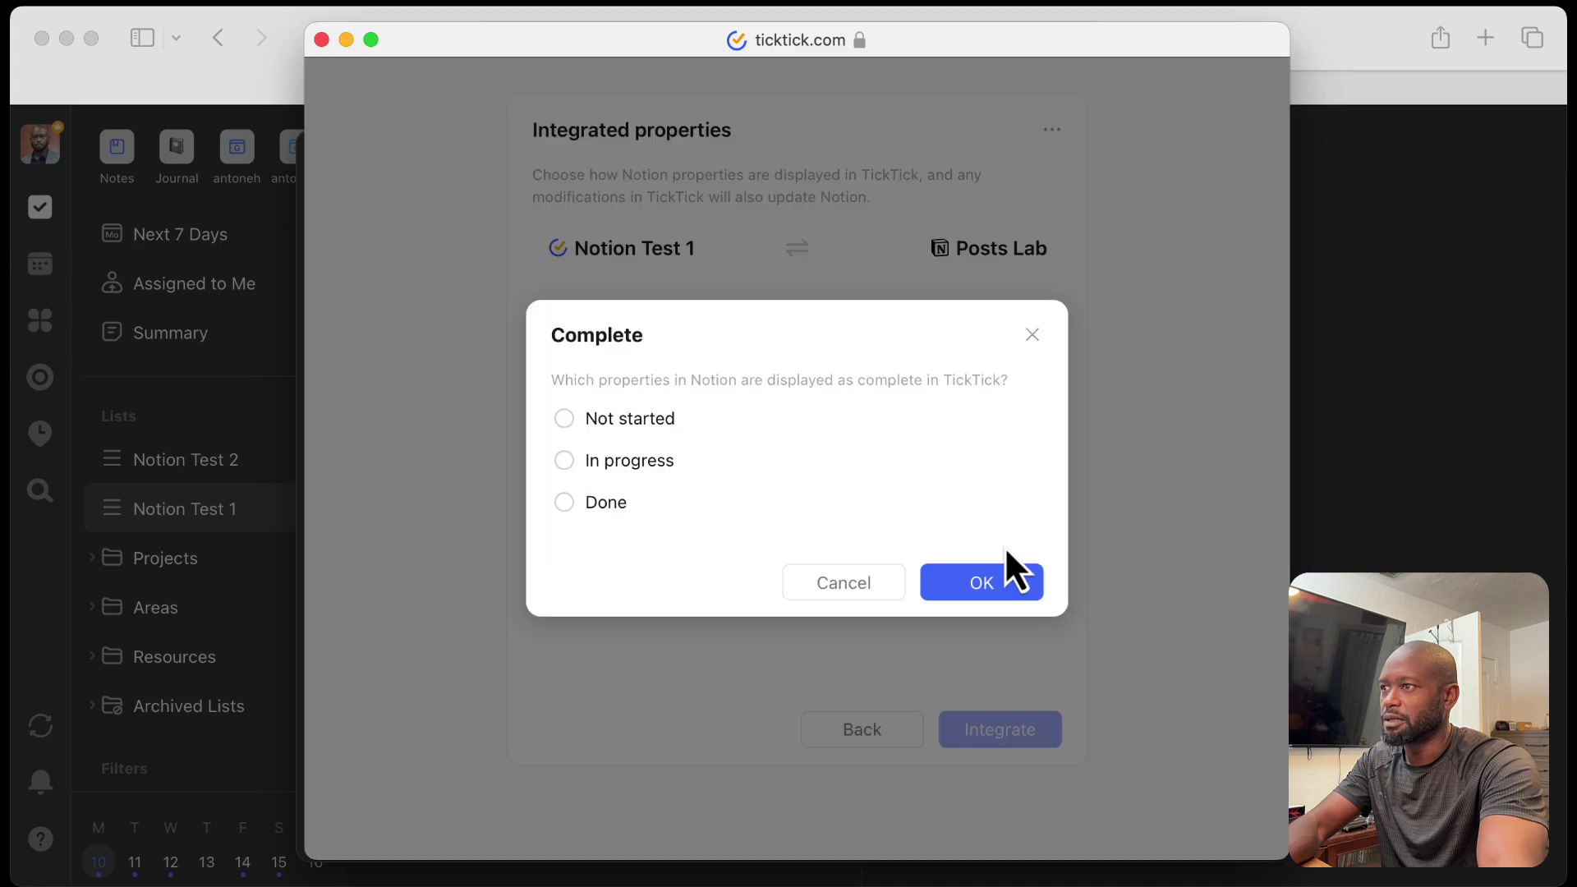
left_click(602, 503)
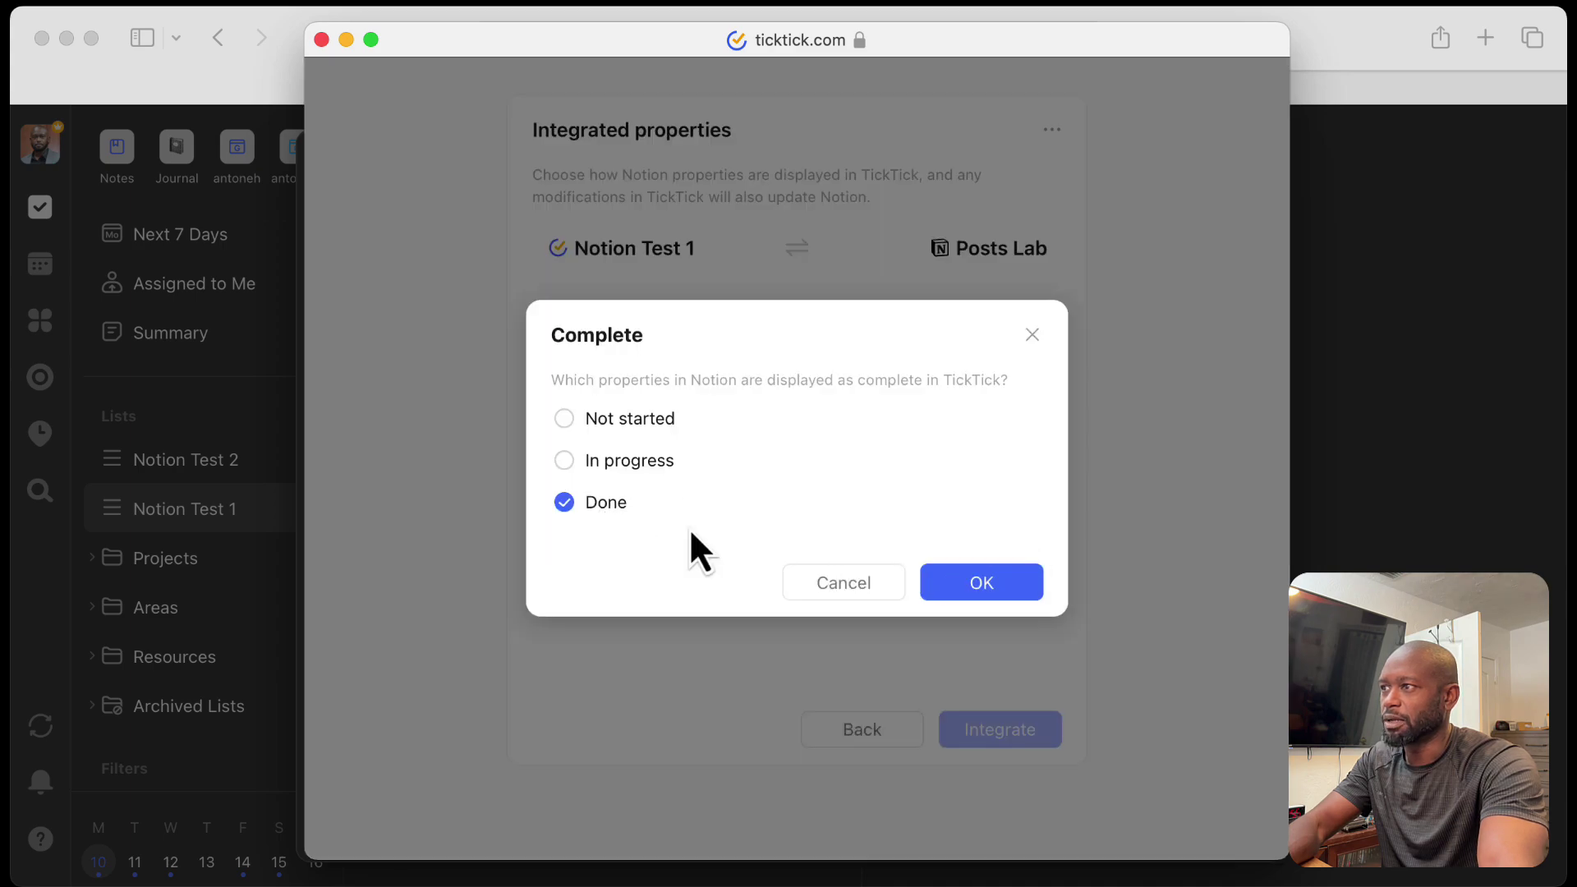
left_click(992, 590)
left_click(795, 519)
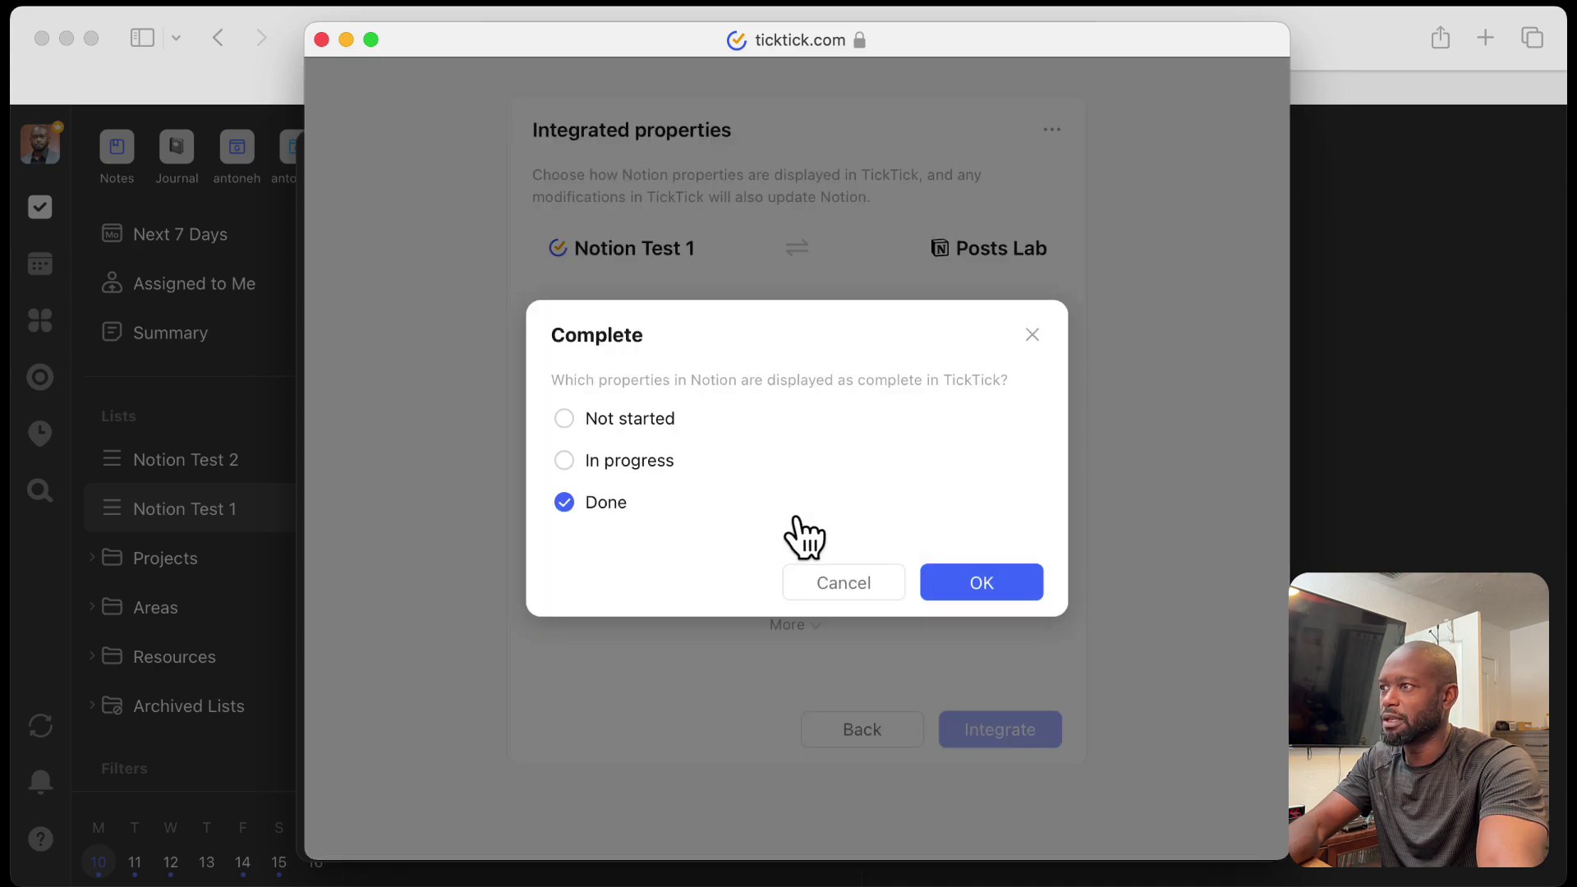
left_click(834, 582)
Step: Map Incomplete to Not started and In progress, with Not started as the default
left_click(694, 464)
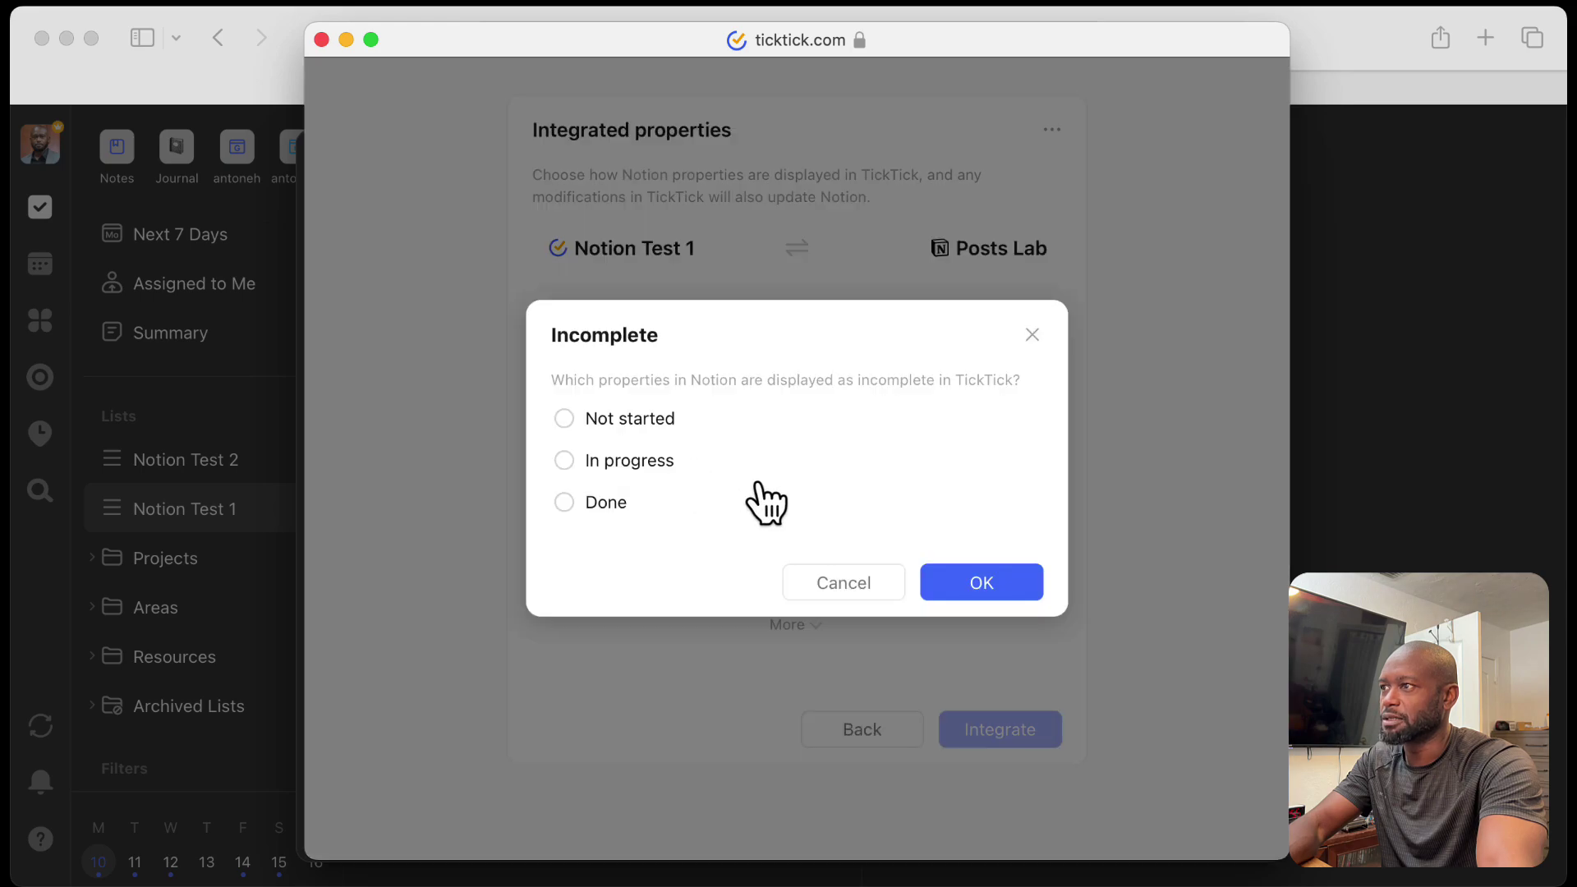
left_click(689, 462)
left_click(665, 420)
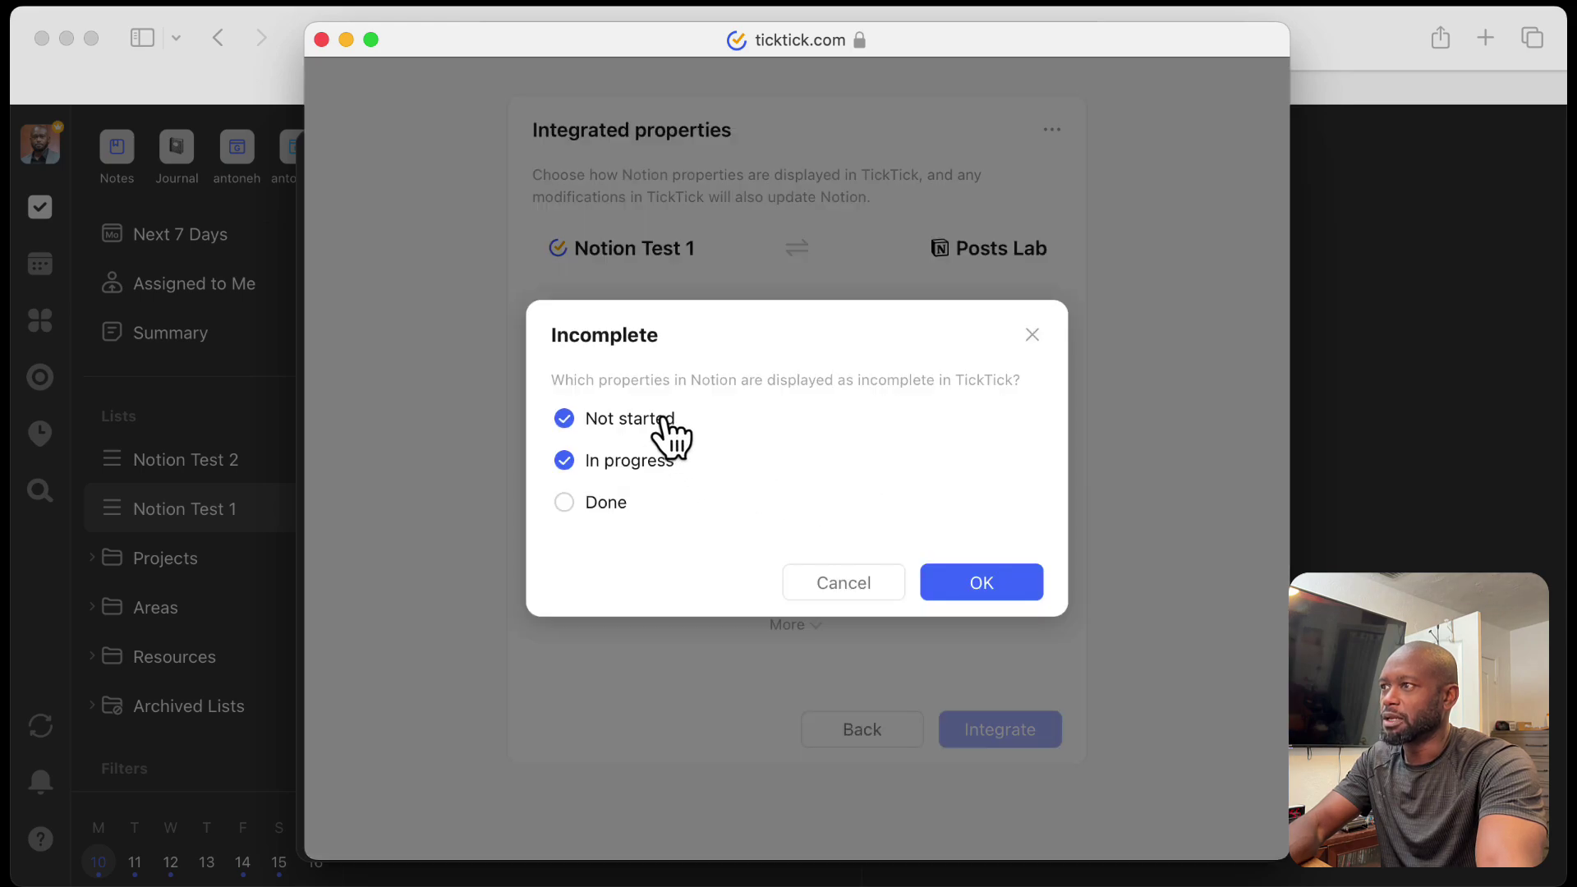
left_click(985, 593)
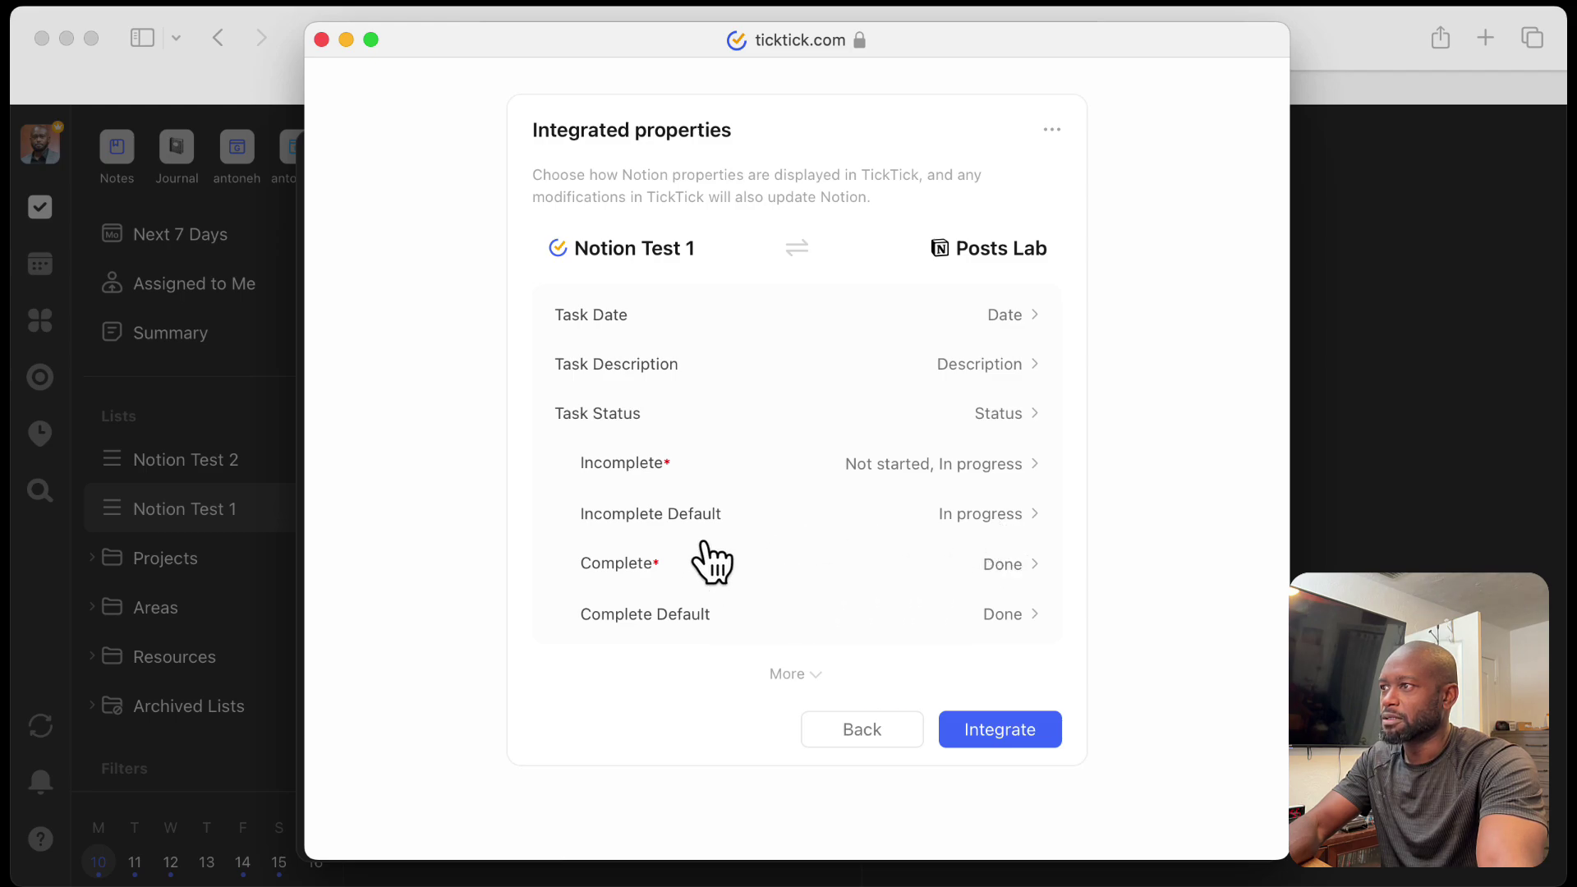
left_click(986, 530)
left_click(649, 485)
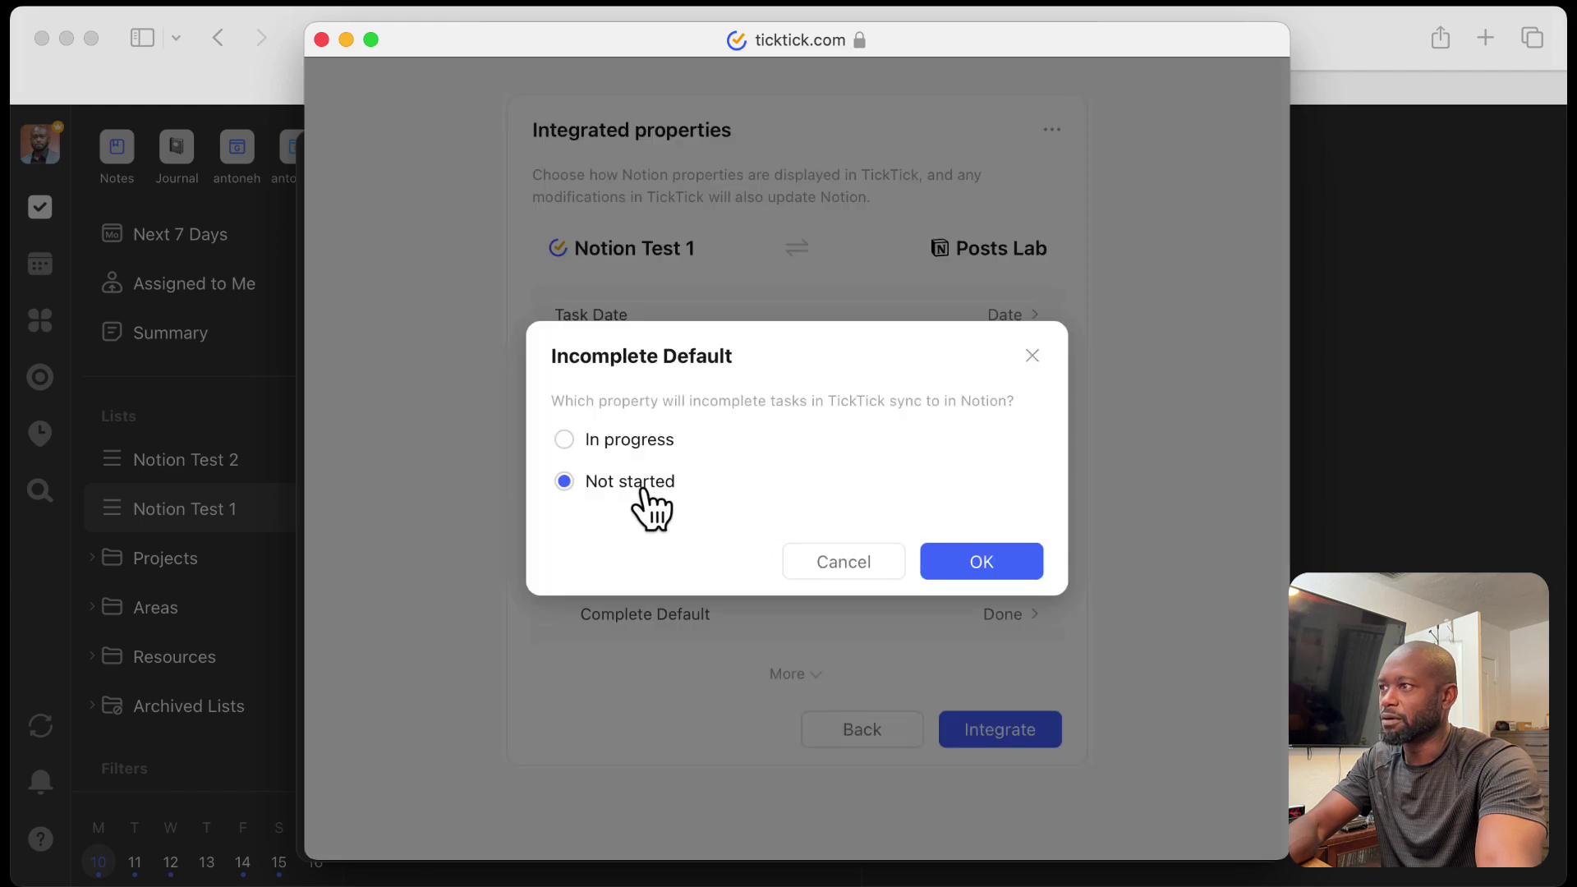
left_click(982, 567)
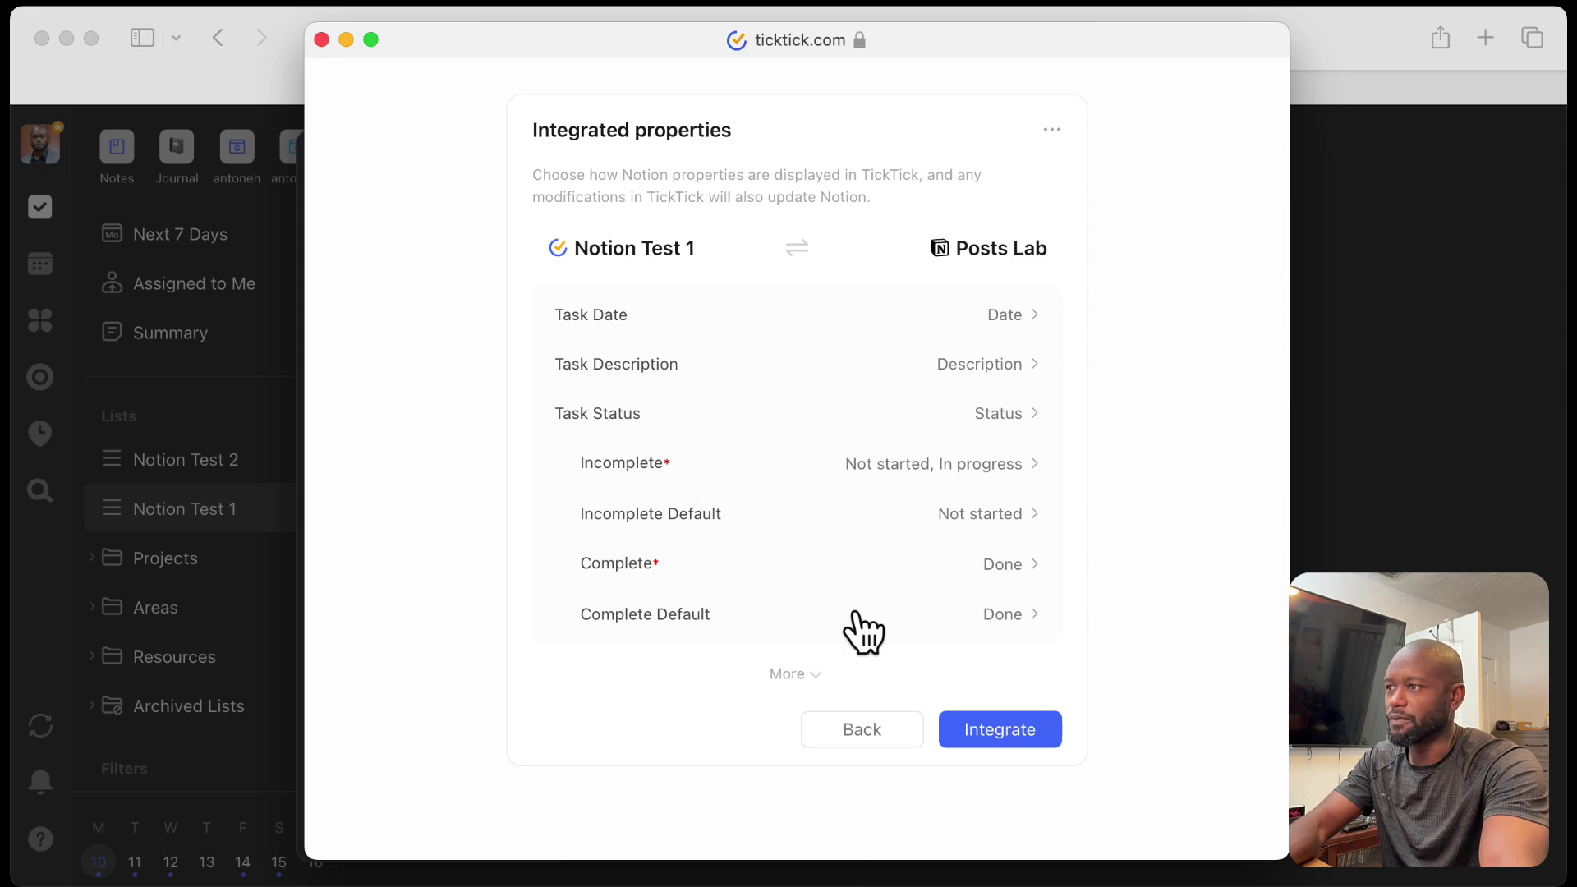
left_click(803, 674)
scroll(739, 682, "down", 2)
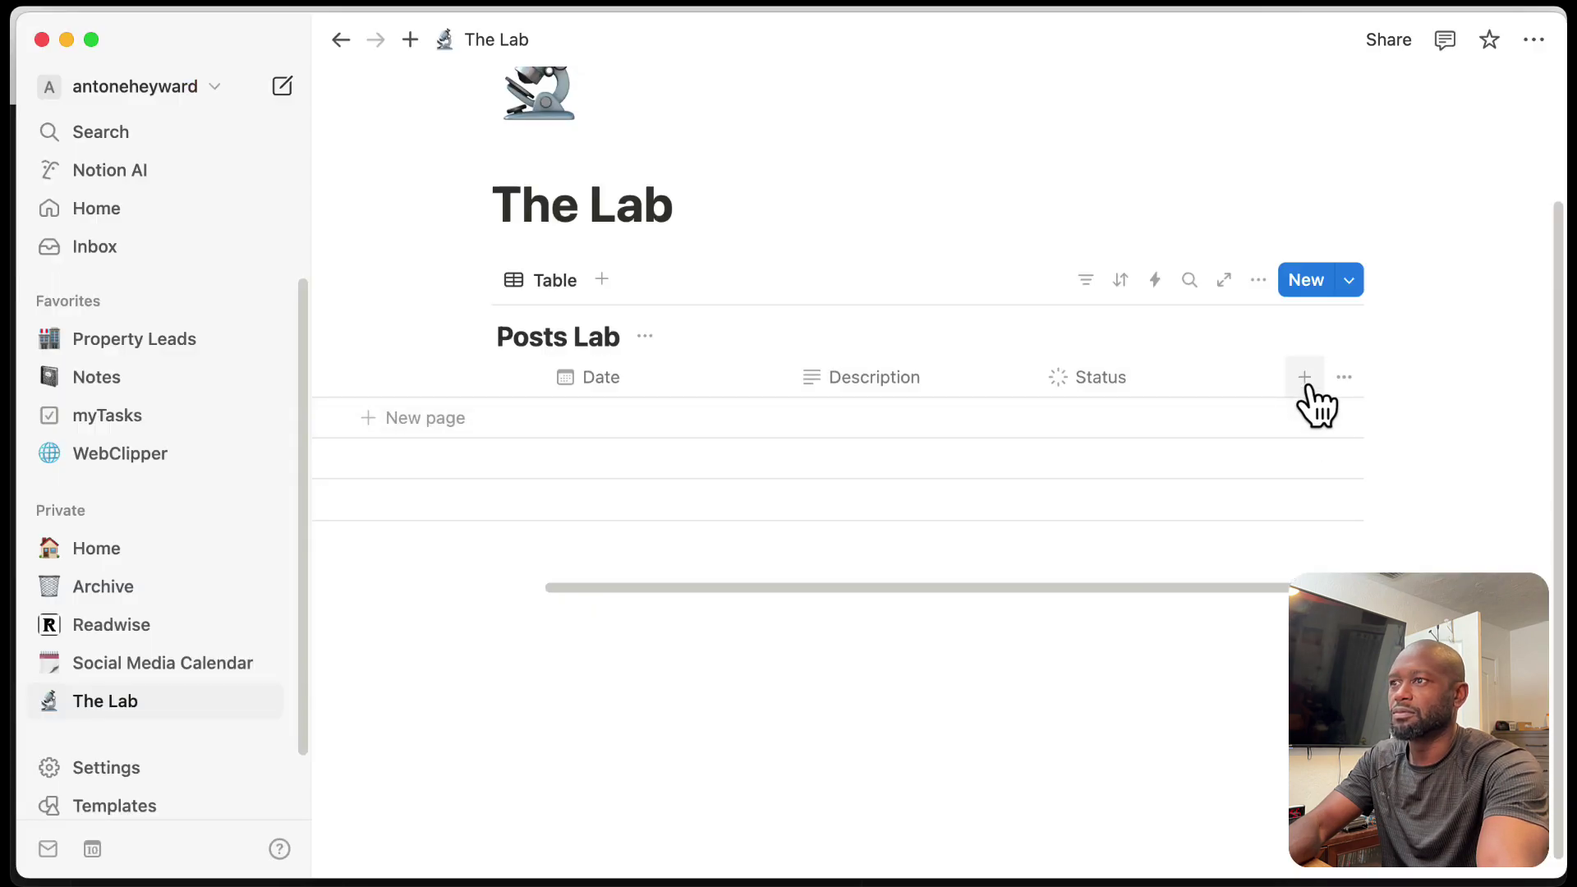
Step: Add a Priority select property to Posts Lab with options High, Med and Low
left_click(1299, 376)
type("Priority")
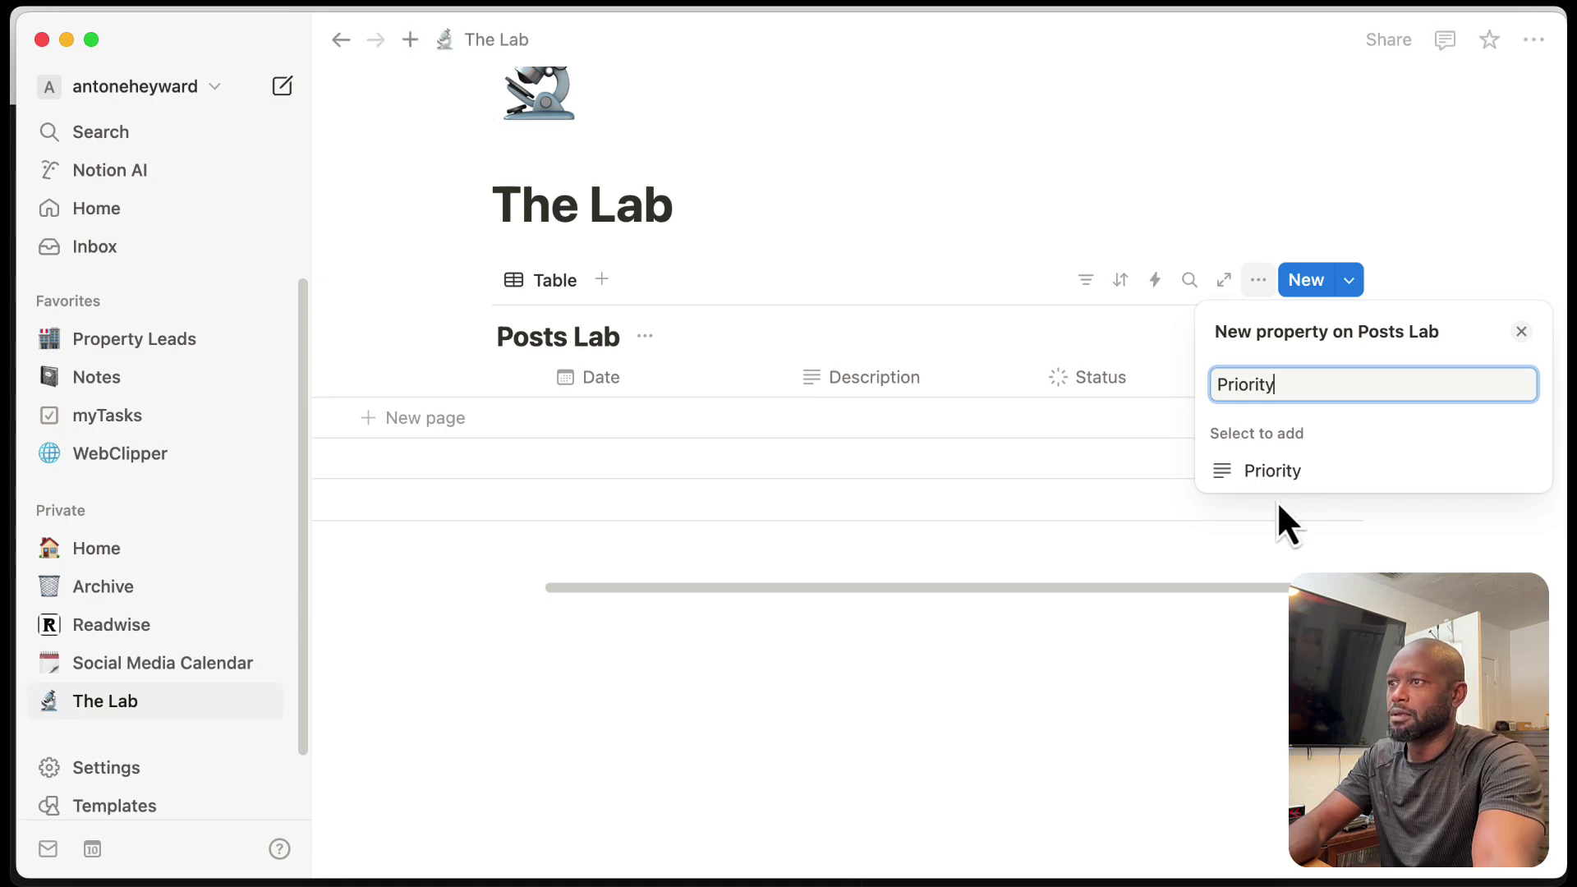
left_click(1281, 472)
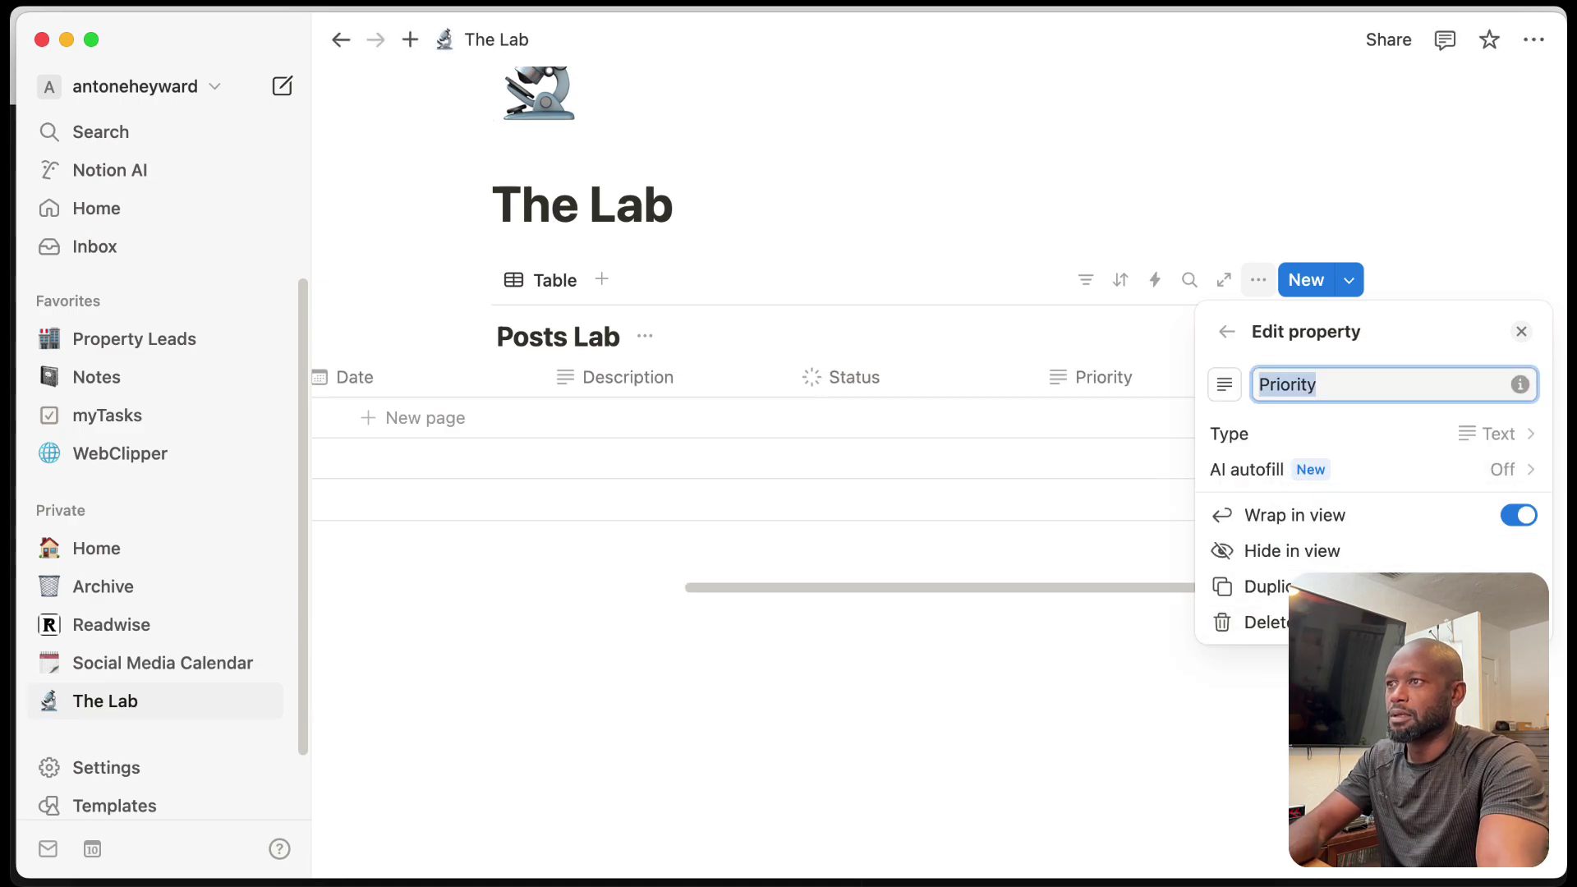
left_click(1493, 435)
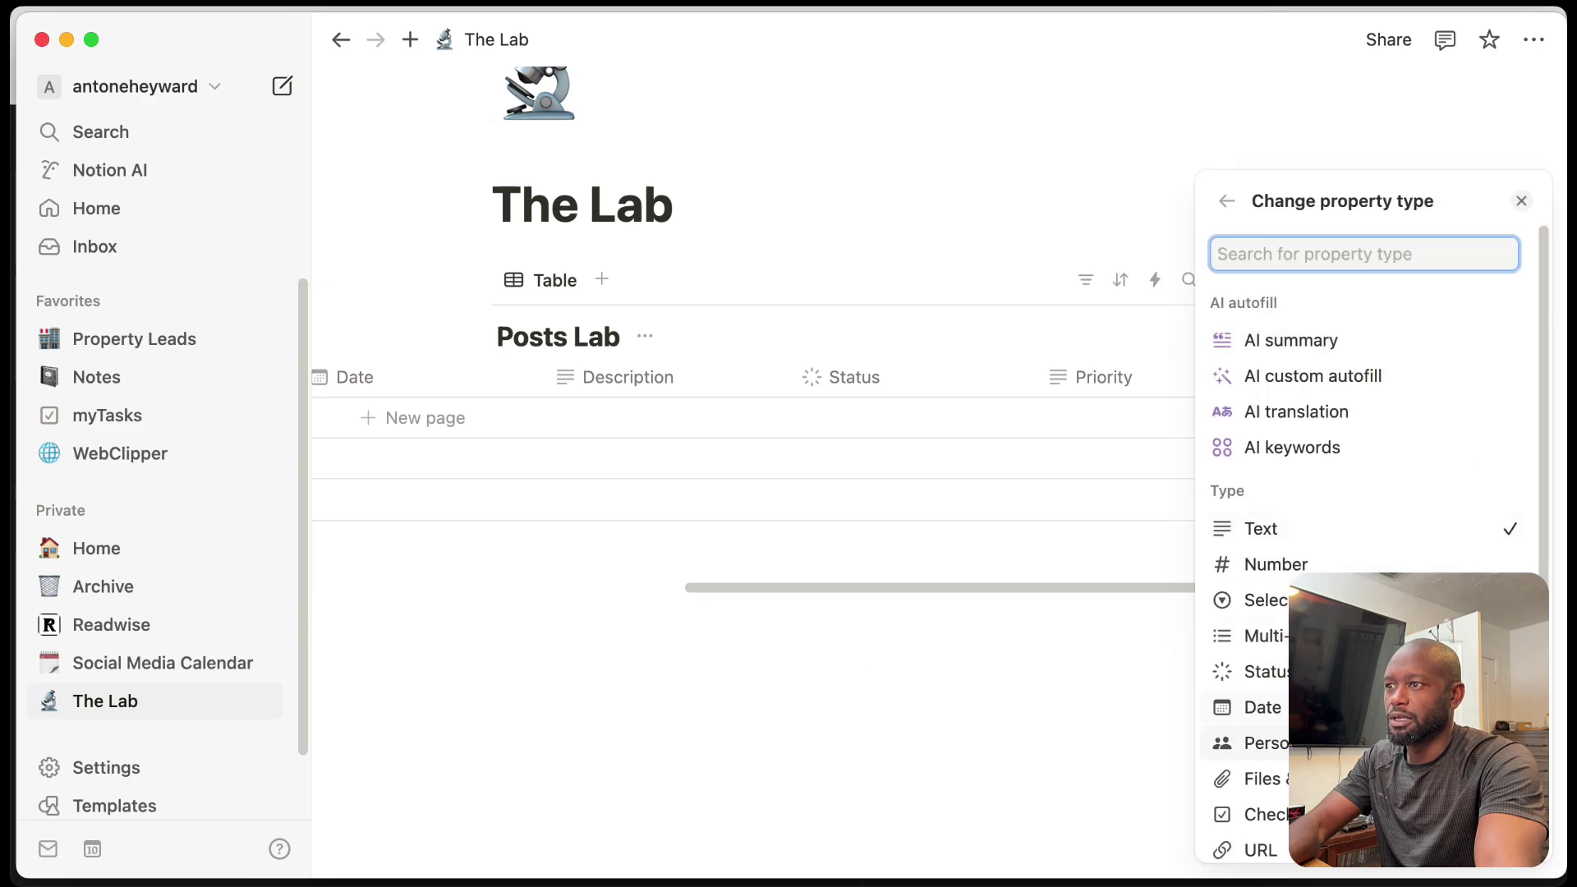
left_click(1263, 599)
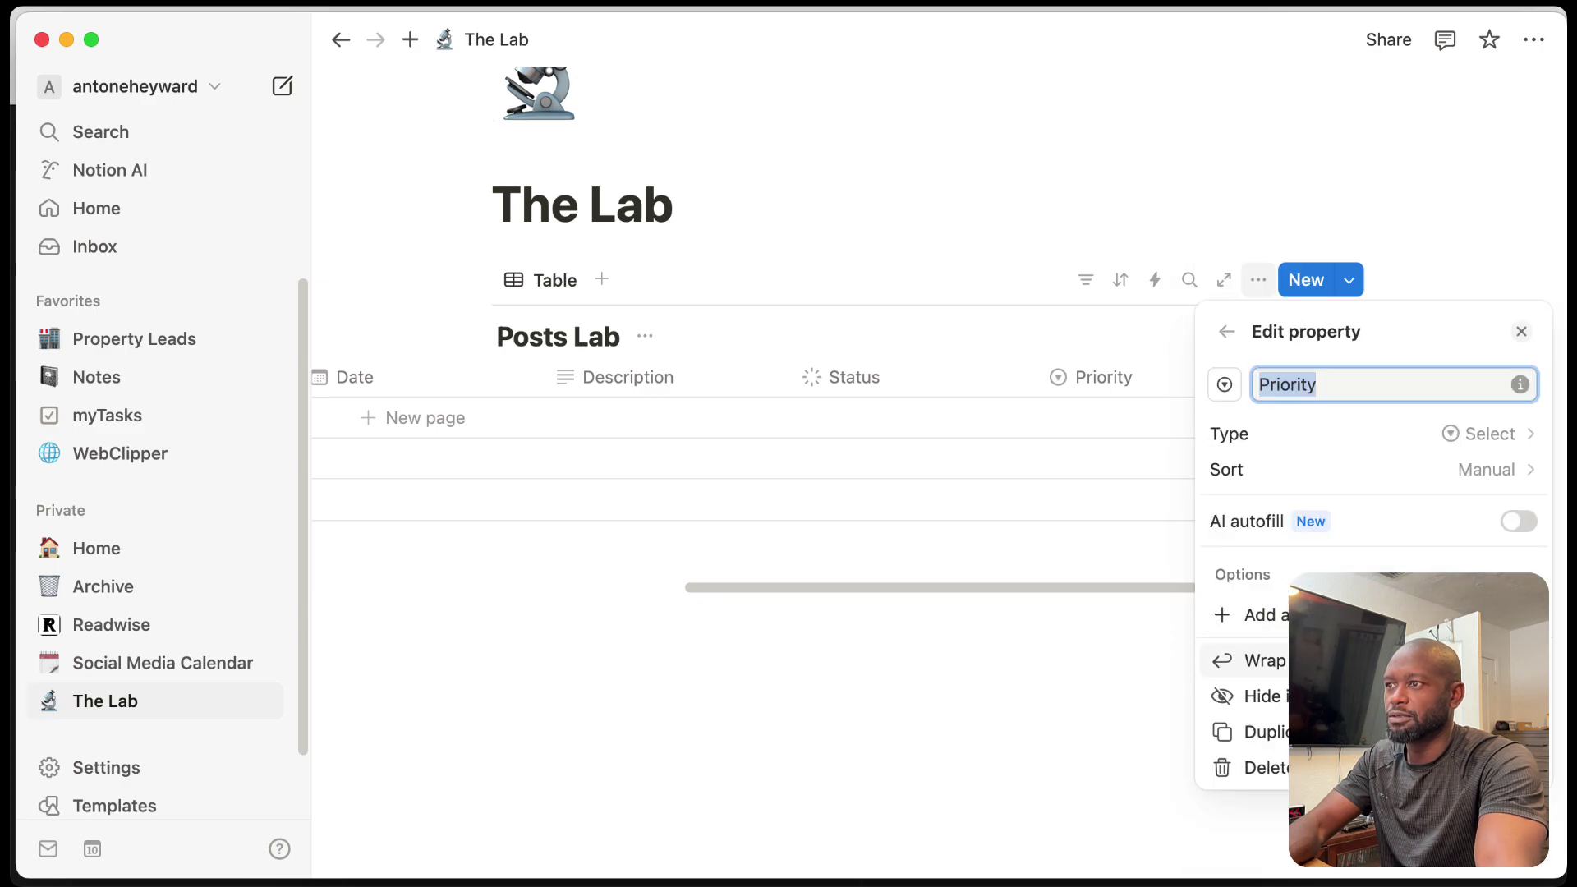
left_click(1265, 616)
type("High")
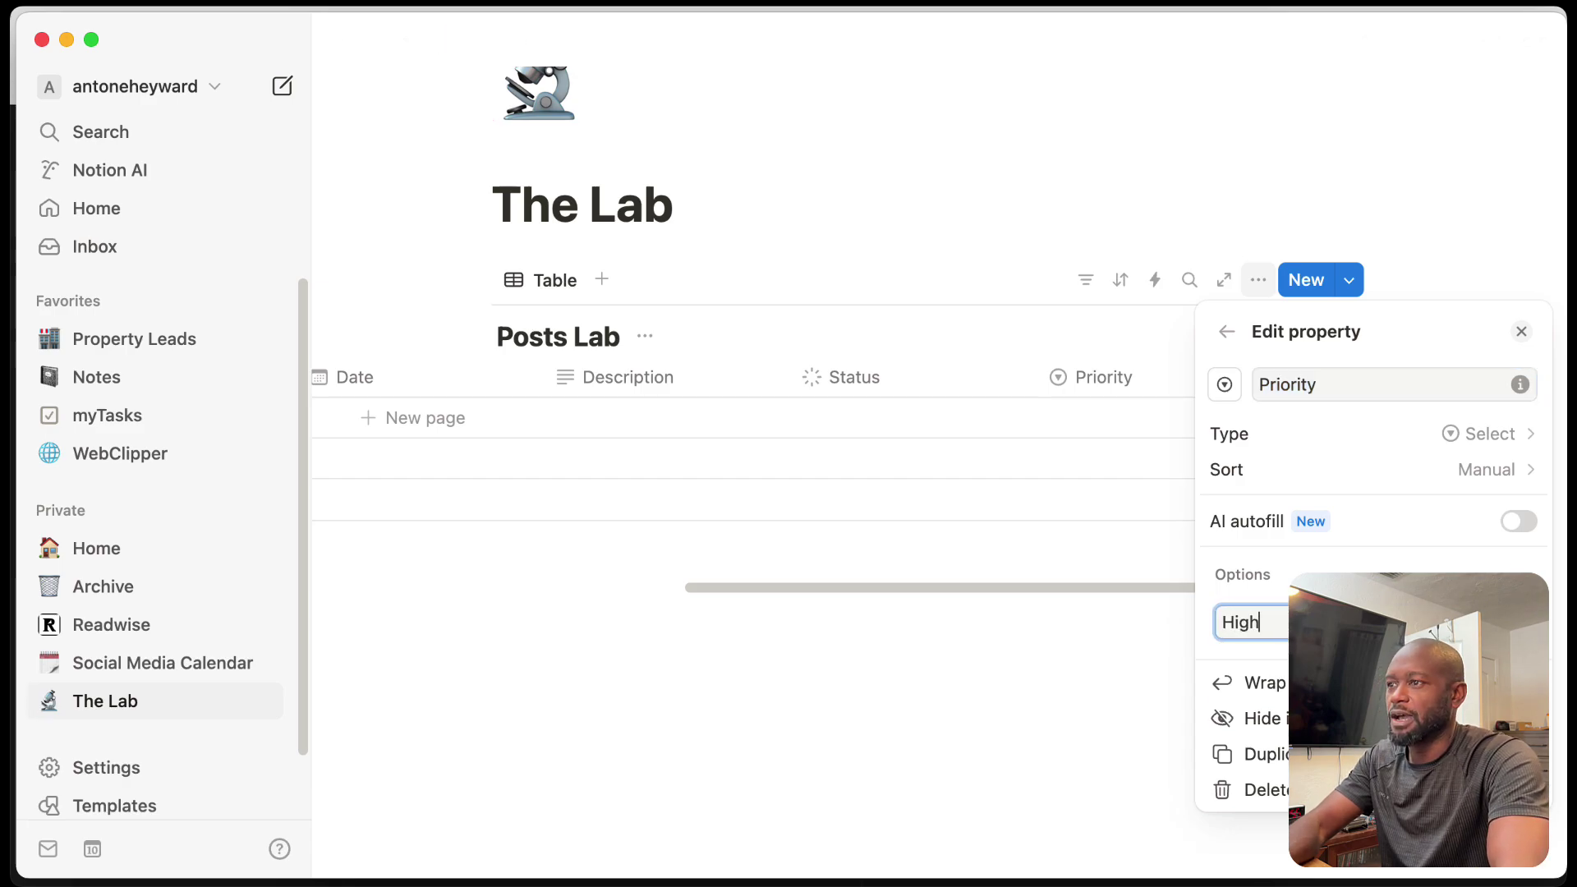
key("Return")
type("Med")
key("Return")
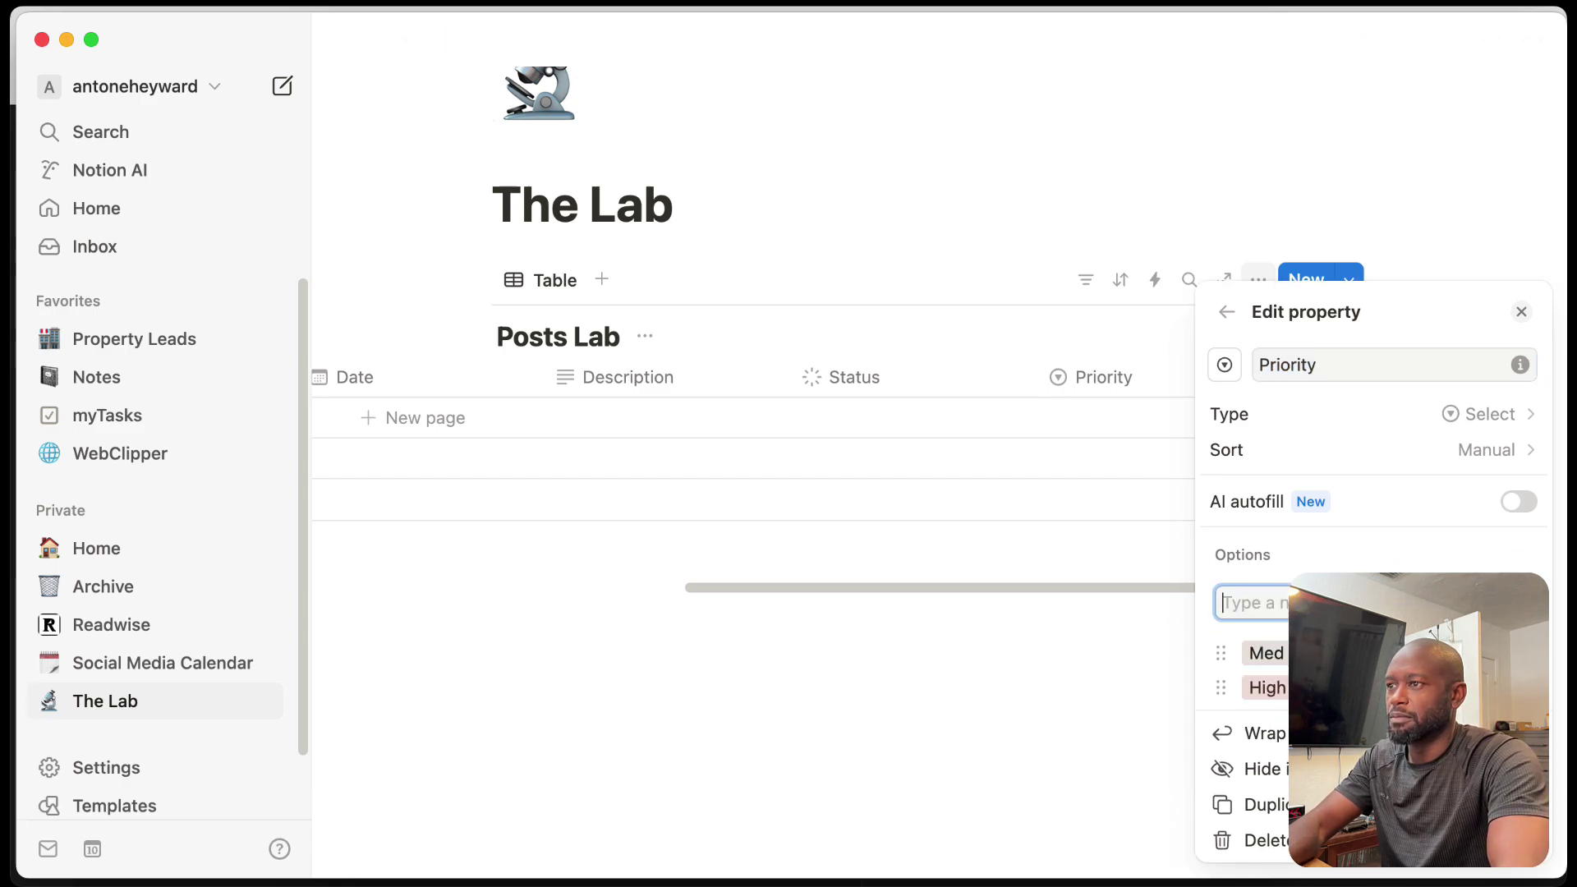
type("Low")
key("Return")
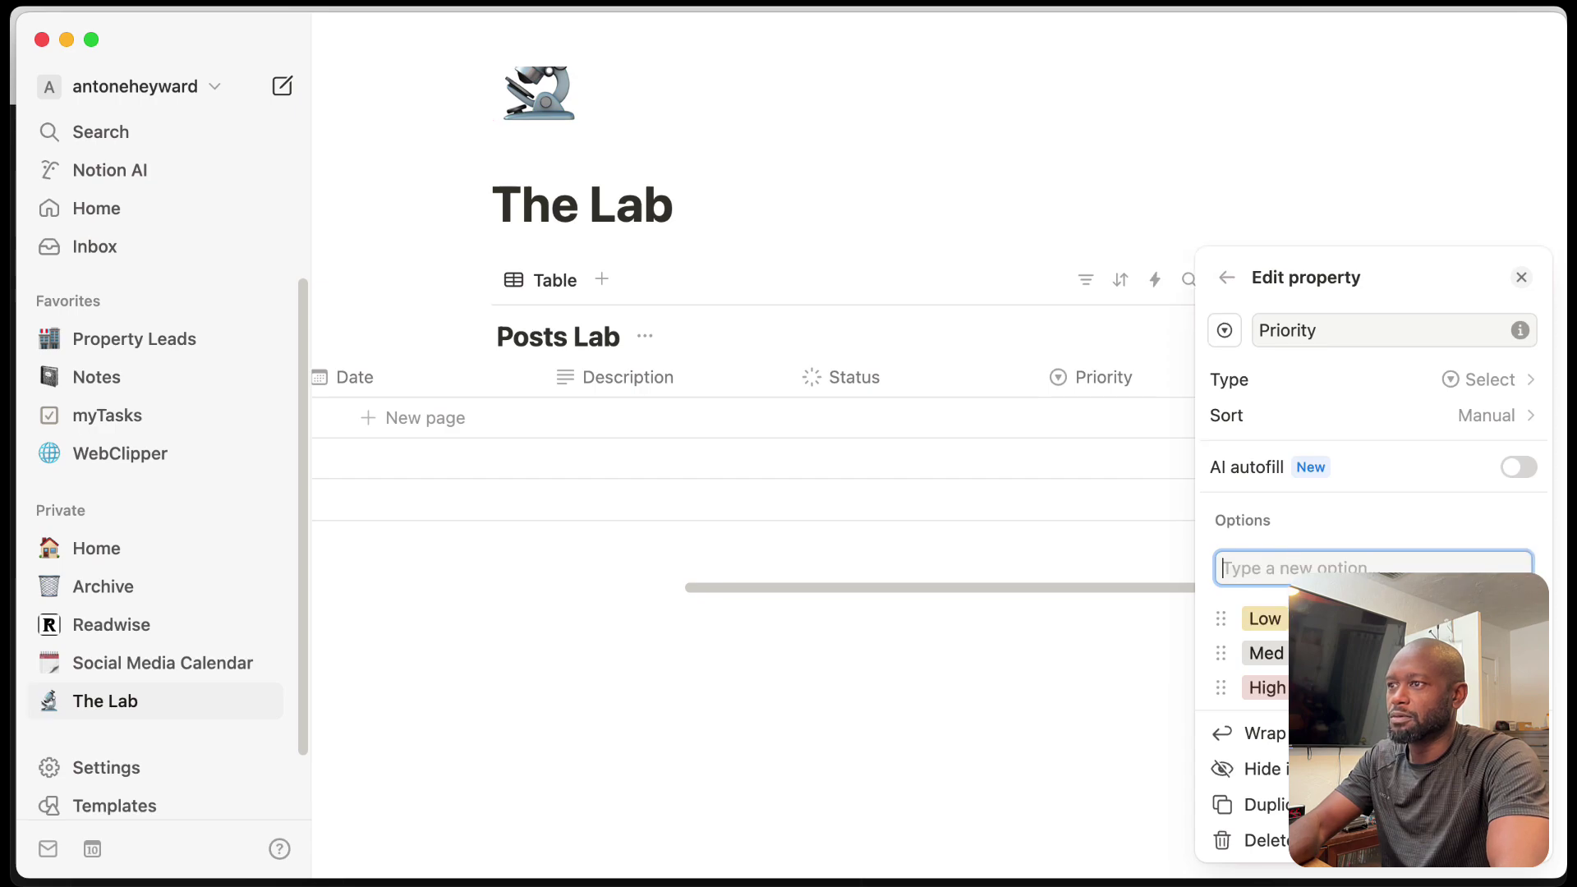
left_click(1170, 713)
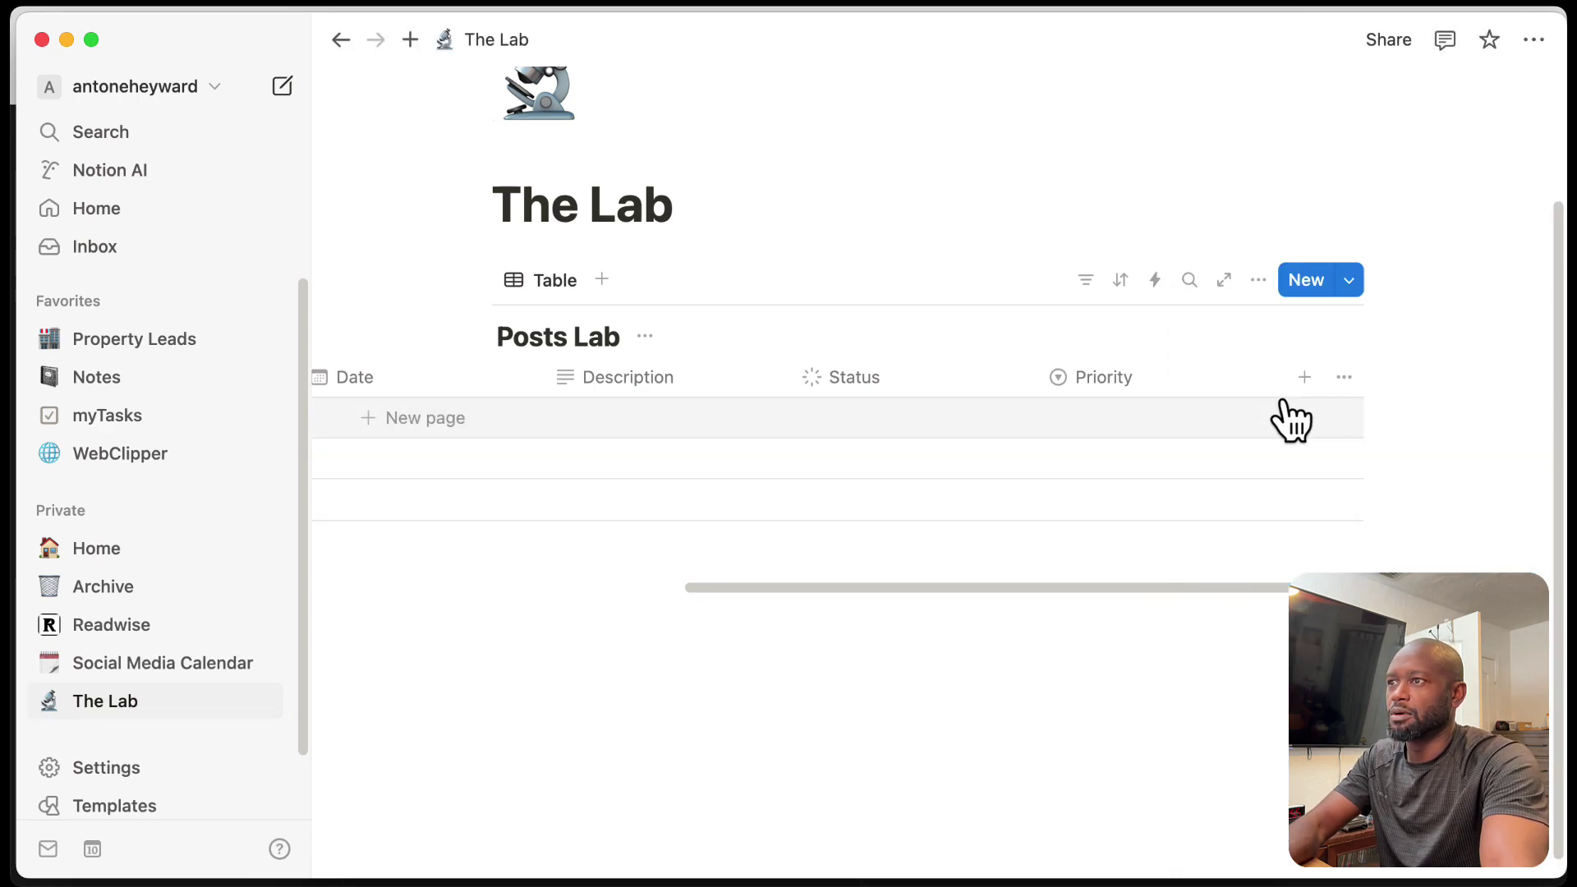
Step: Add a Tags property to Posts Lab and return to TickTick's mapping dialog
left_click(1306, 379)
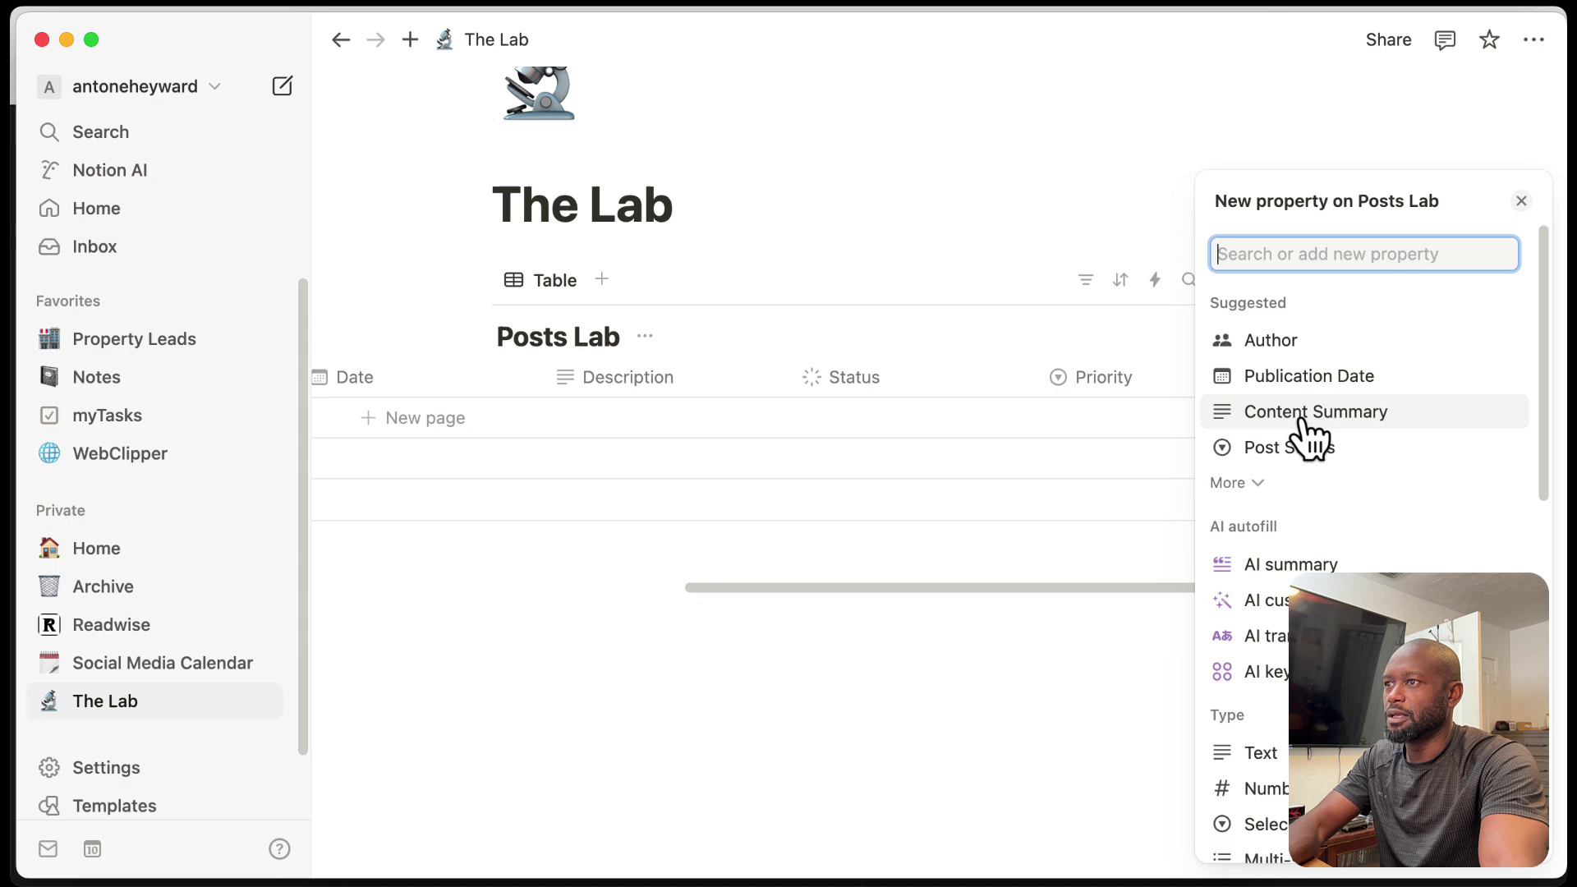
type("Tag")
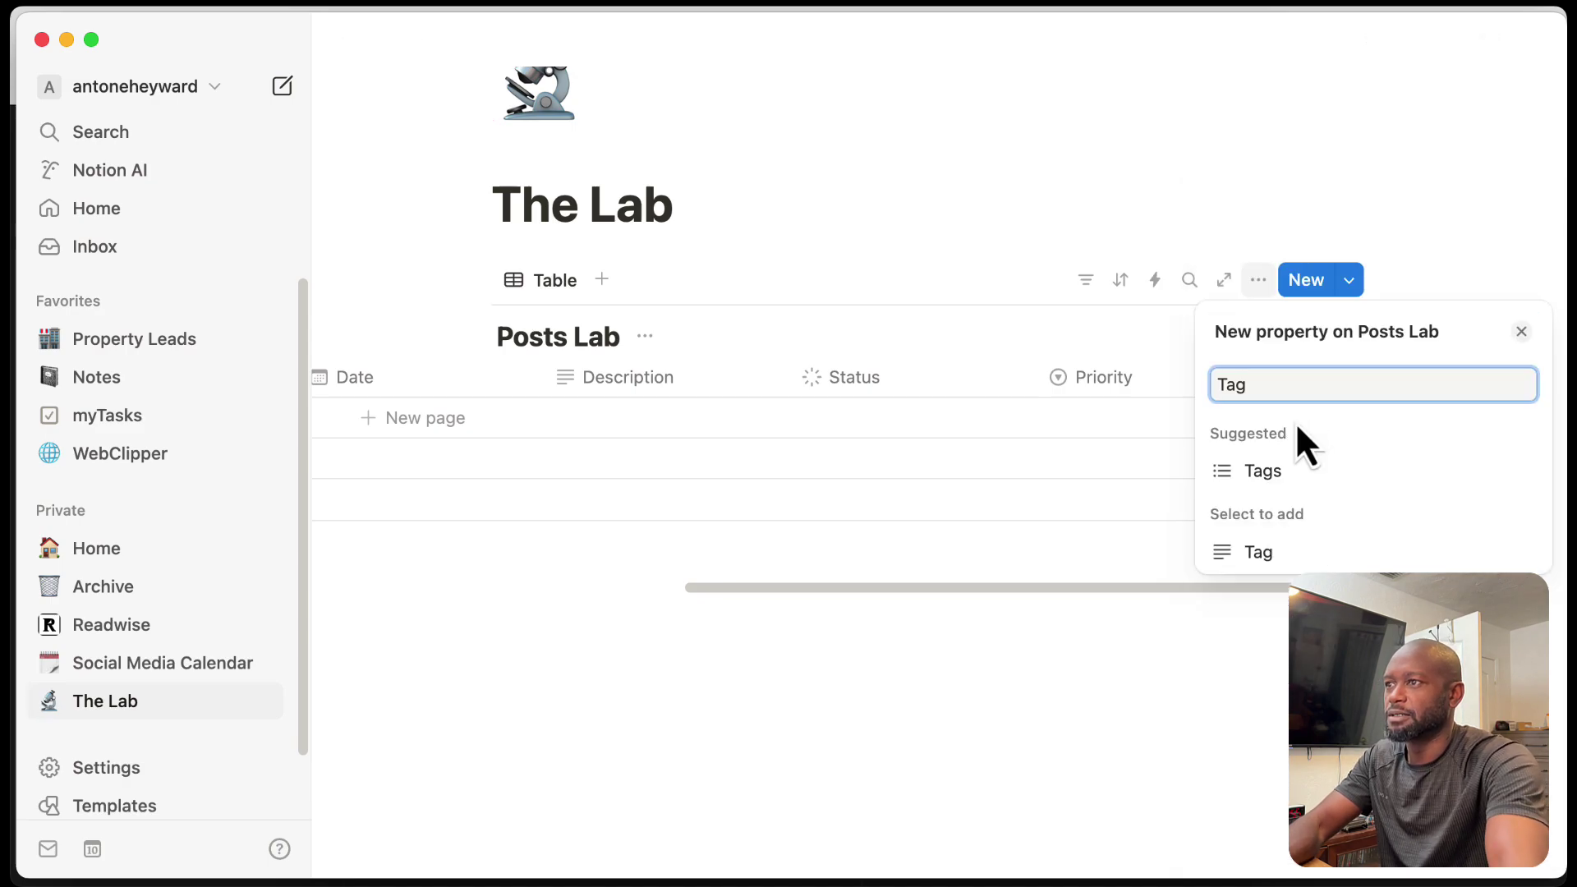
left_click(1280, 468)
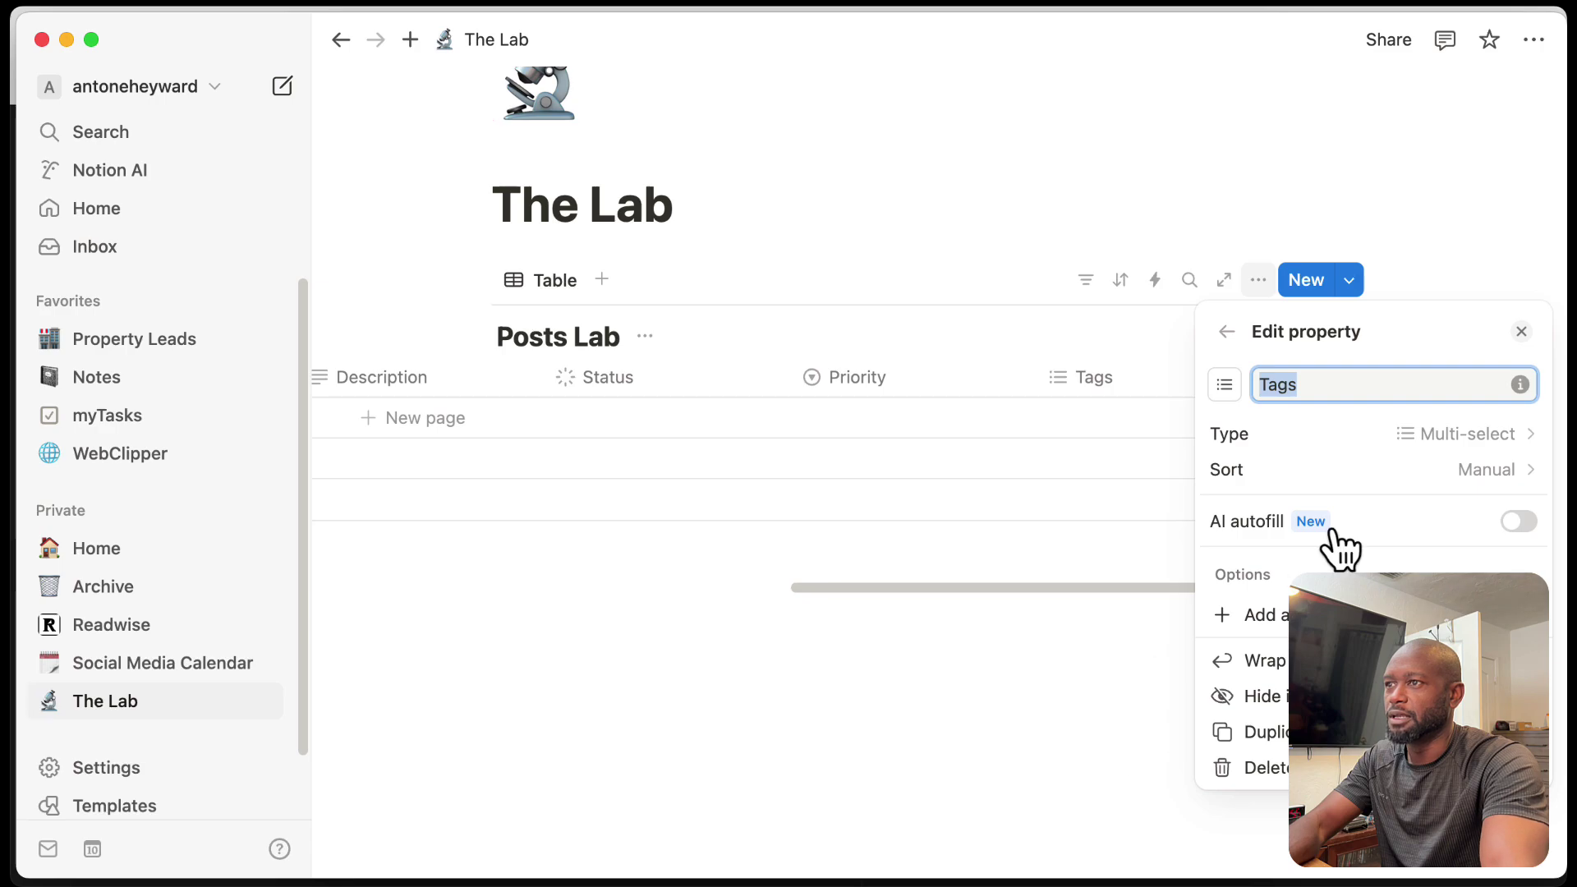
left_click(1112, 653)
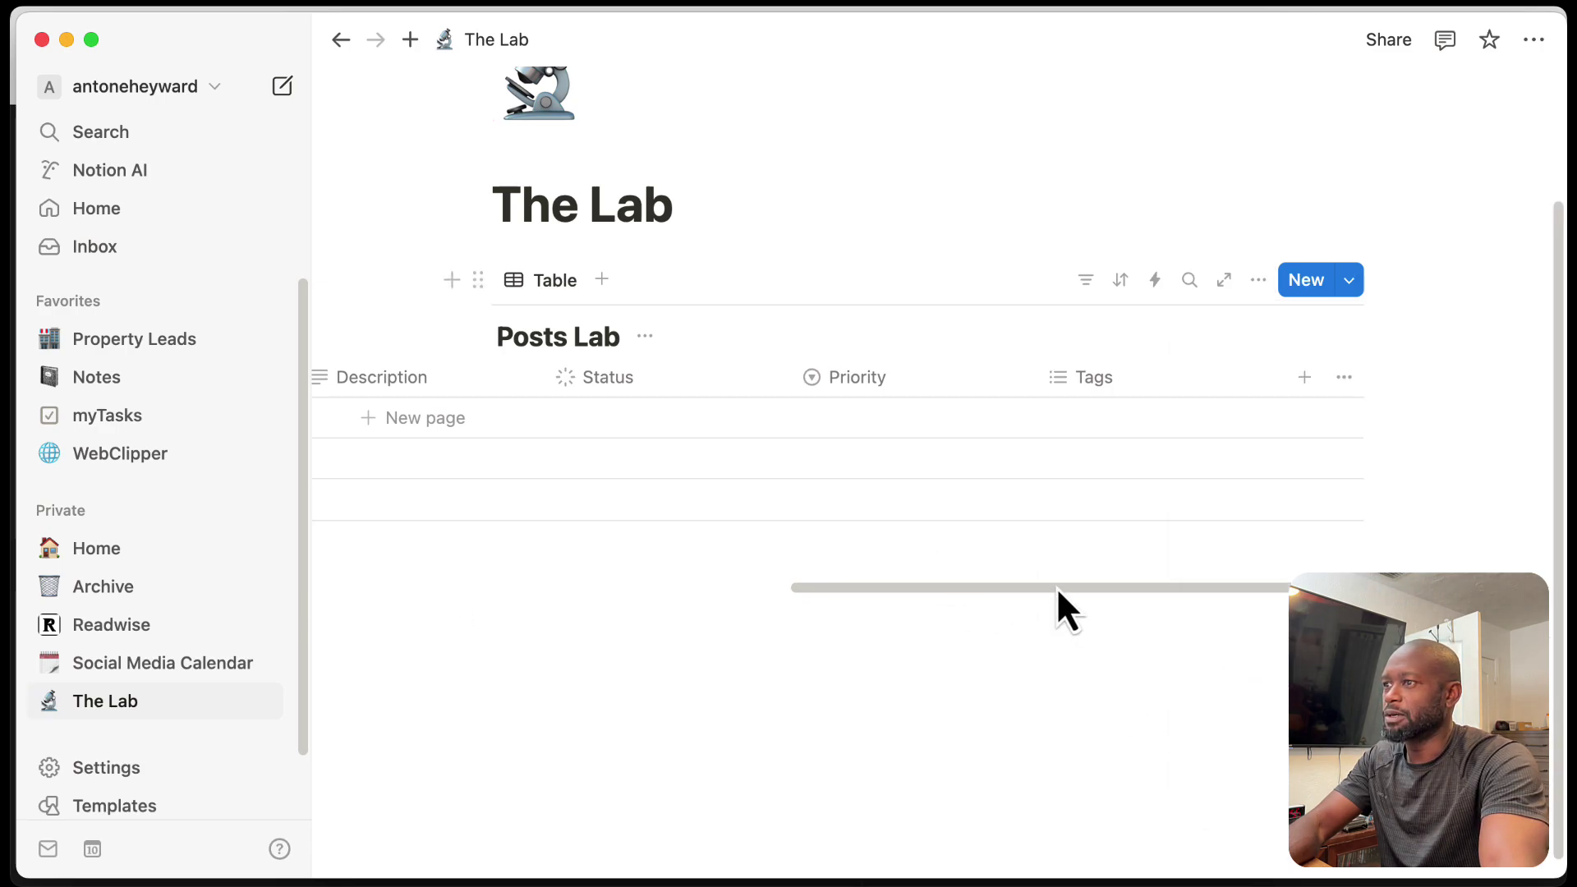
left_click_drag(1056, 587, 579, 587)
key("super+Tab")
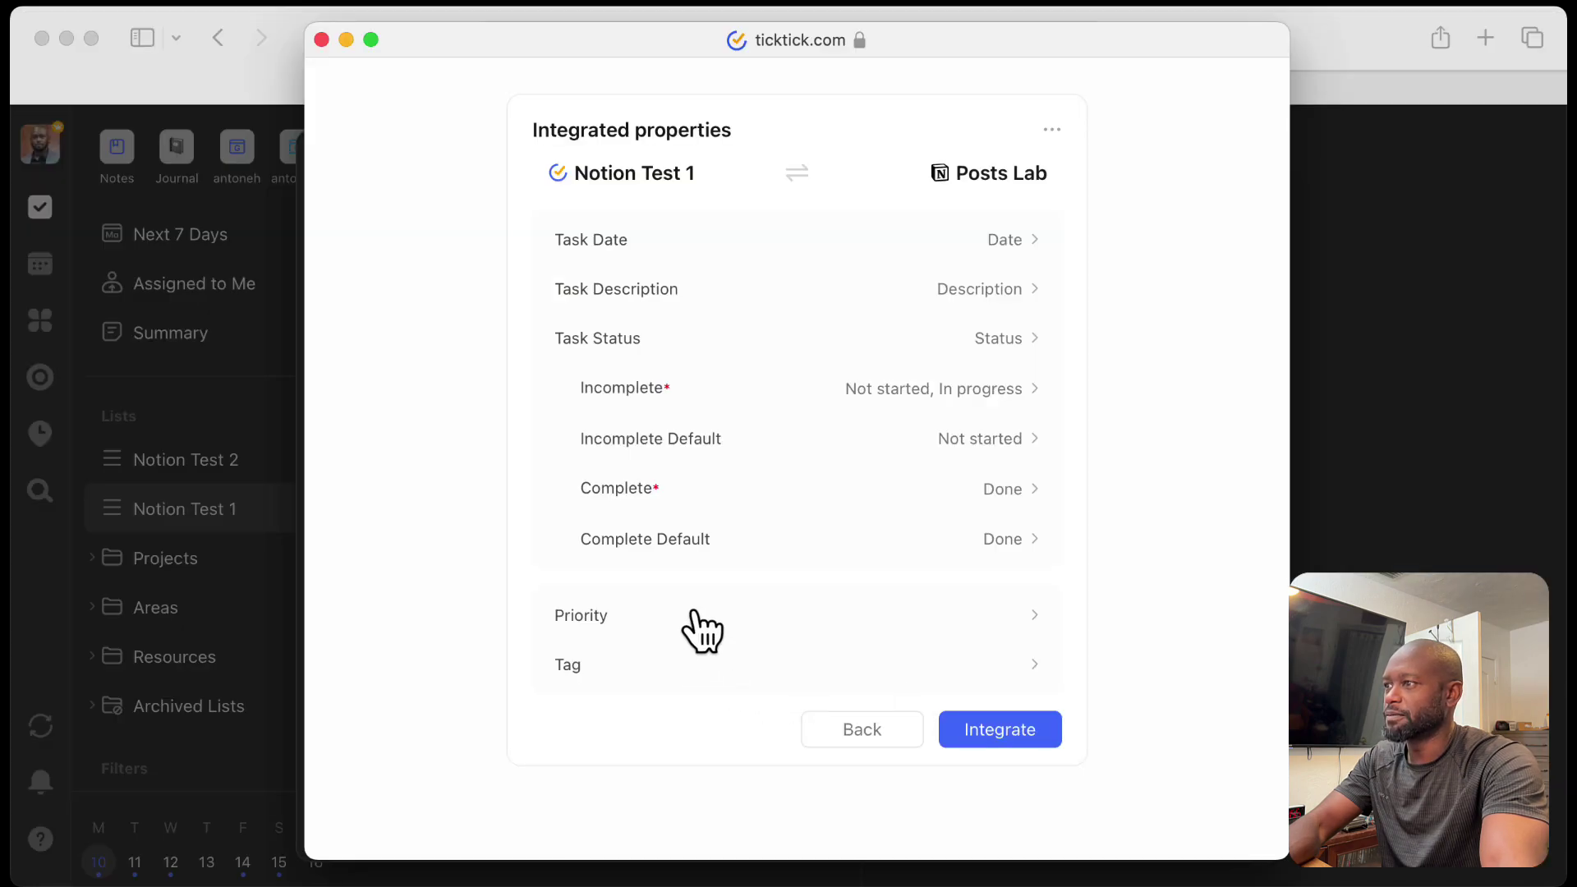
Step: Reload Notion properties and link TickTick priority to Notion's Priority property
left_click(1054, 130)
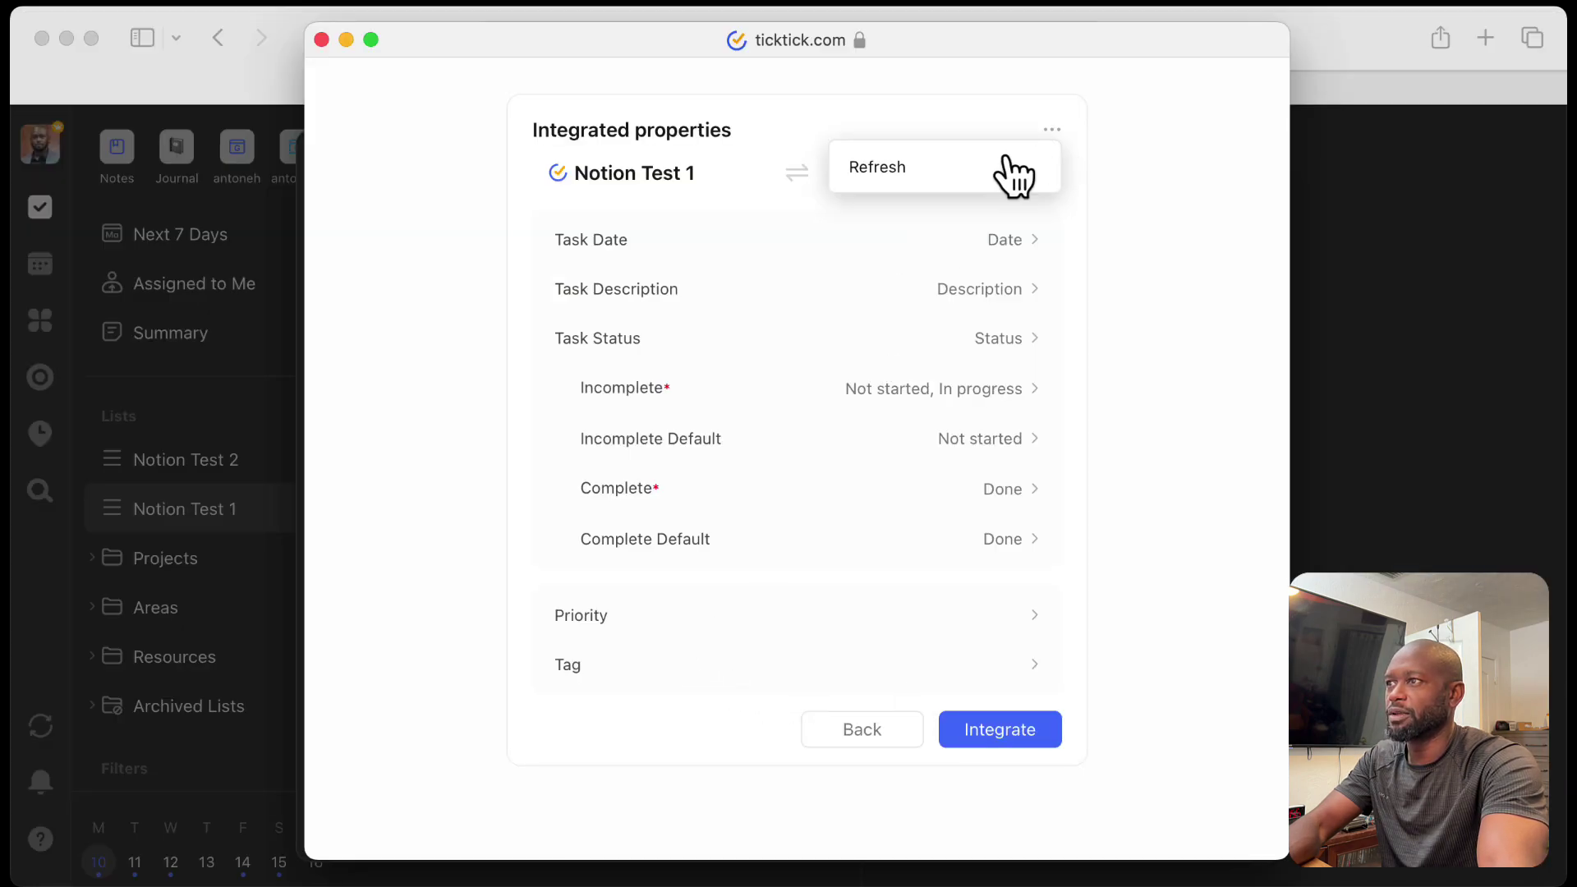
left_click(936, 165)
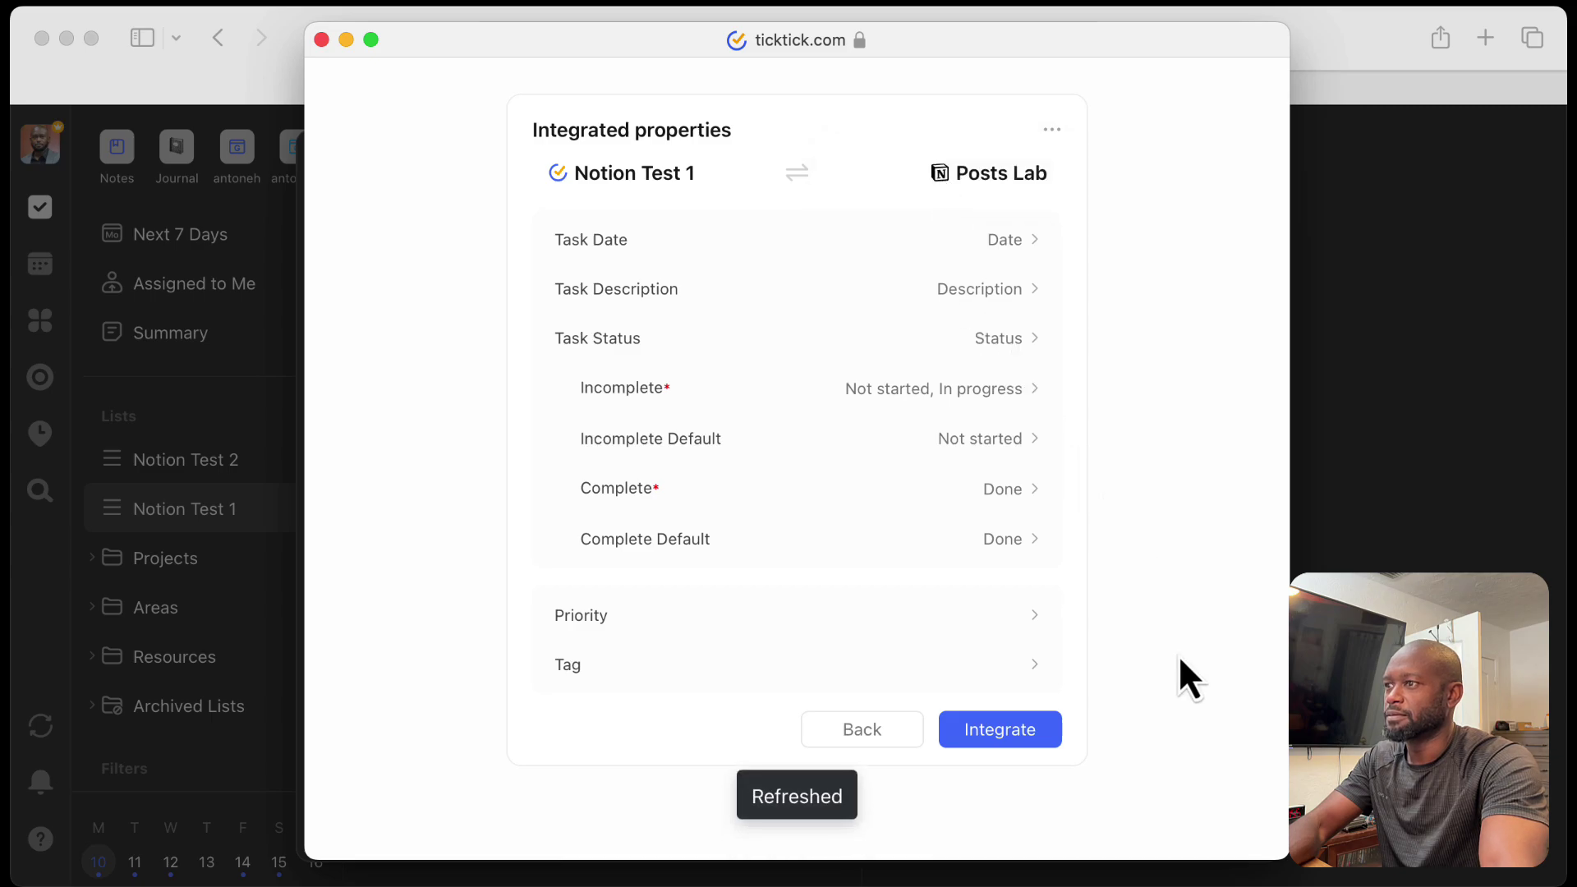
left_click(830, 621)
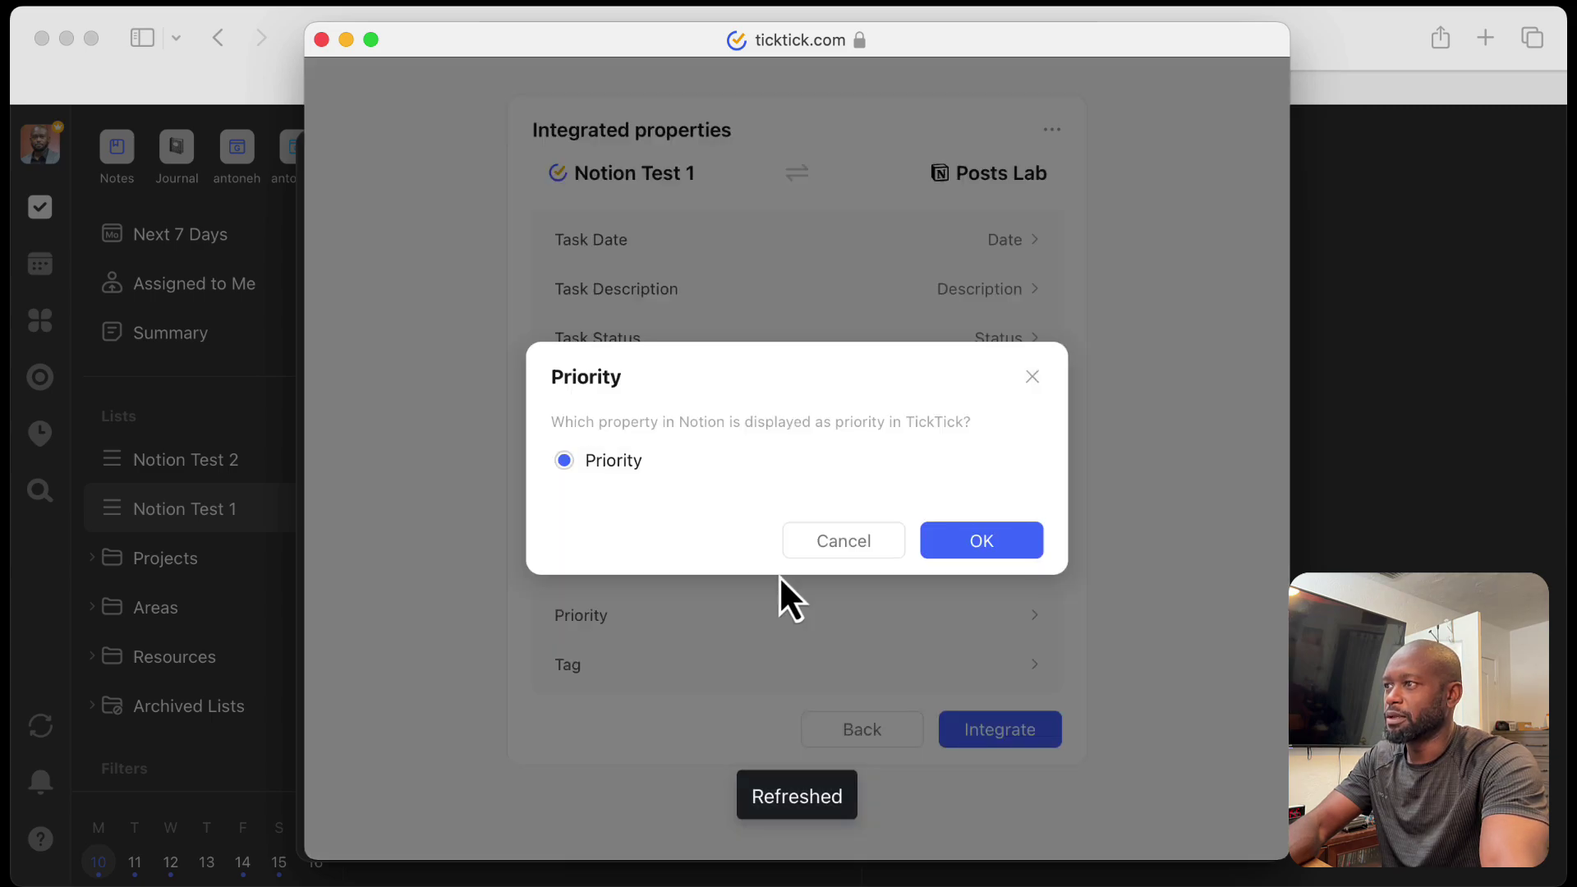
left_click(980, 539)
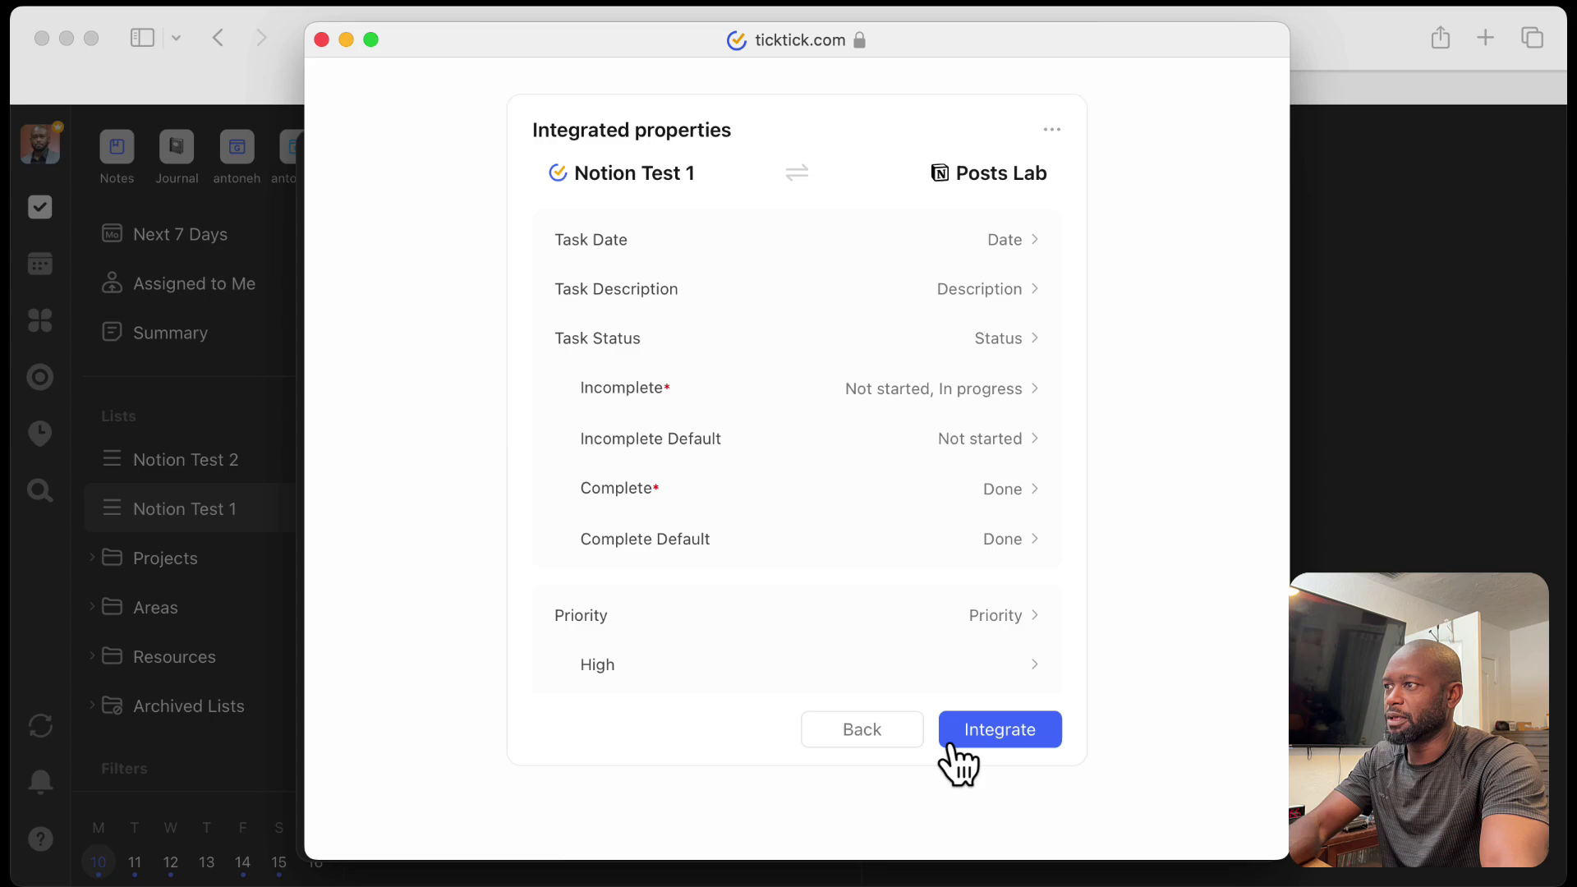
scroll(837, 627, "down", 4)
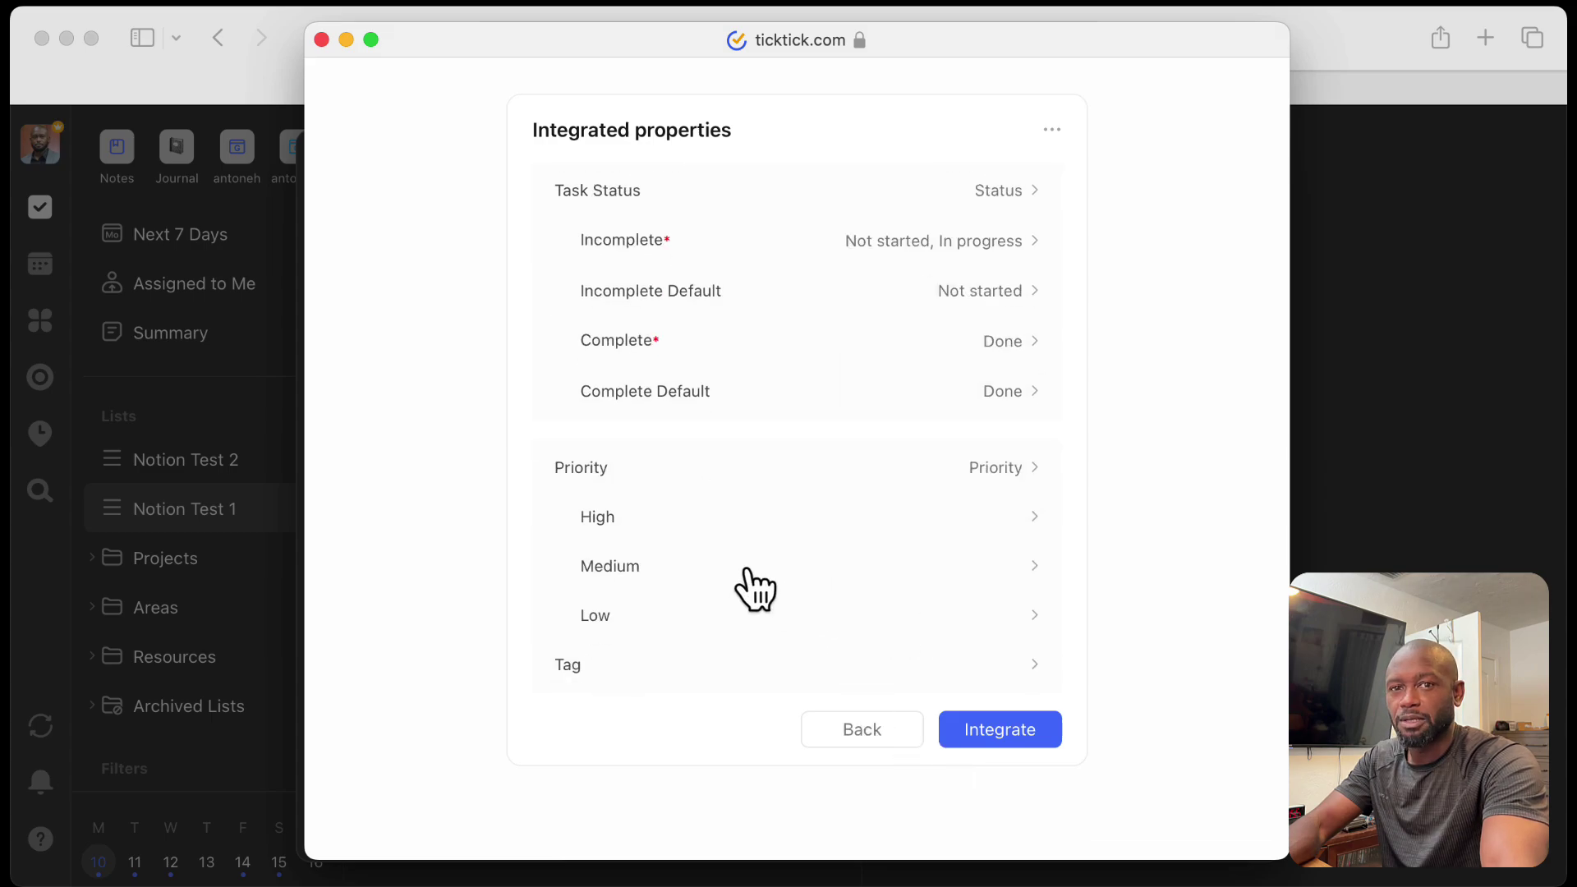
Step: Map high, medium and low priority to Notion's High, Med and Low options
left_click(889, 517)
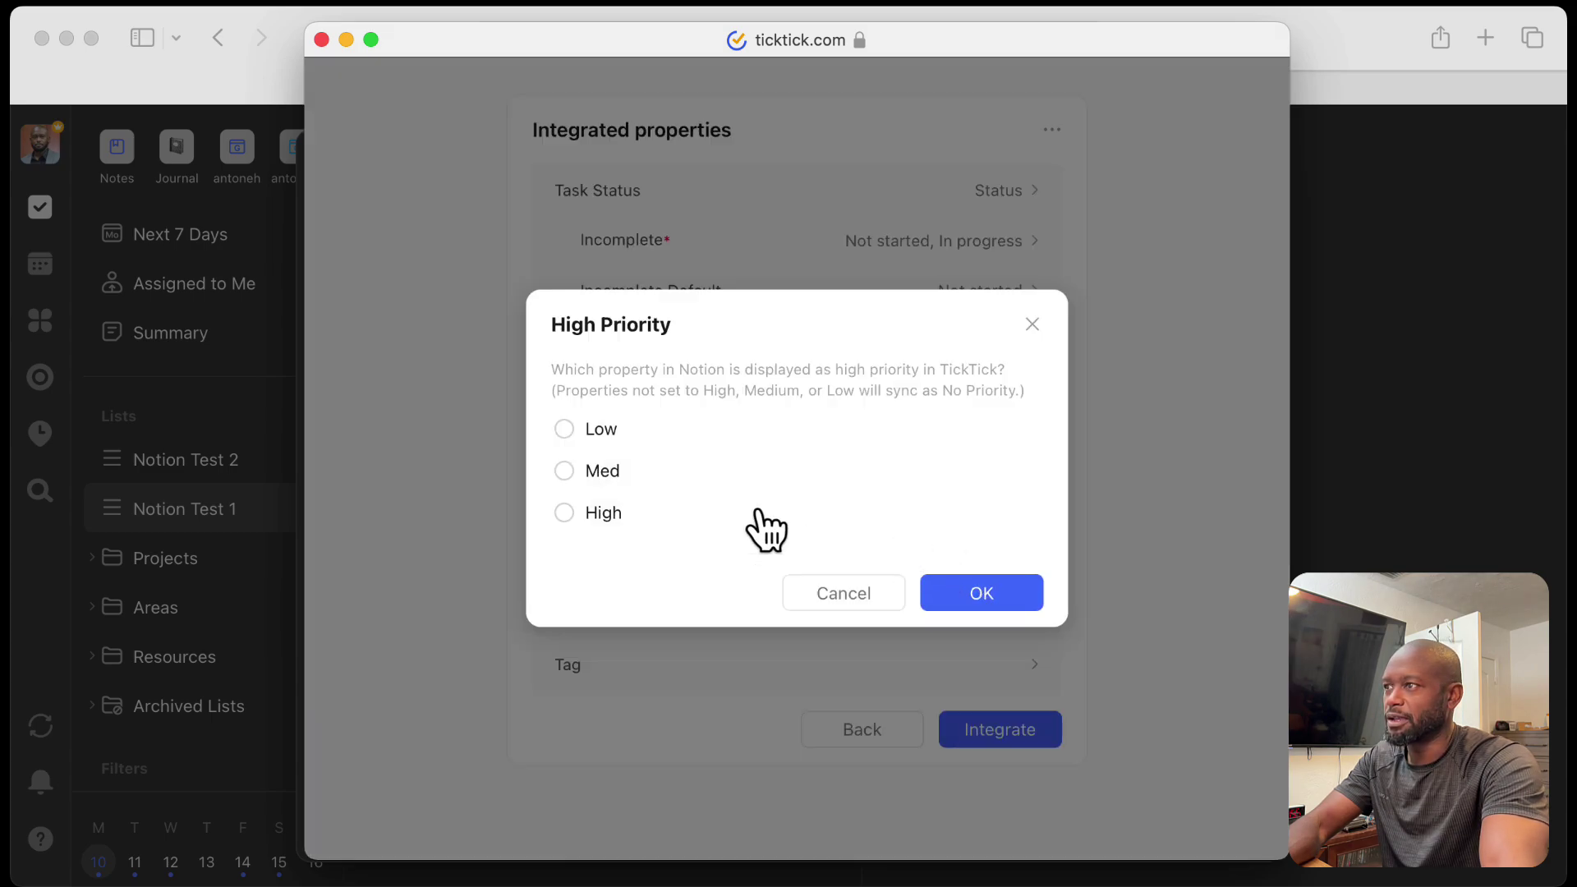
left_click(605, 512)
left_click(961, 593)
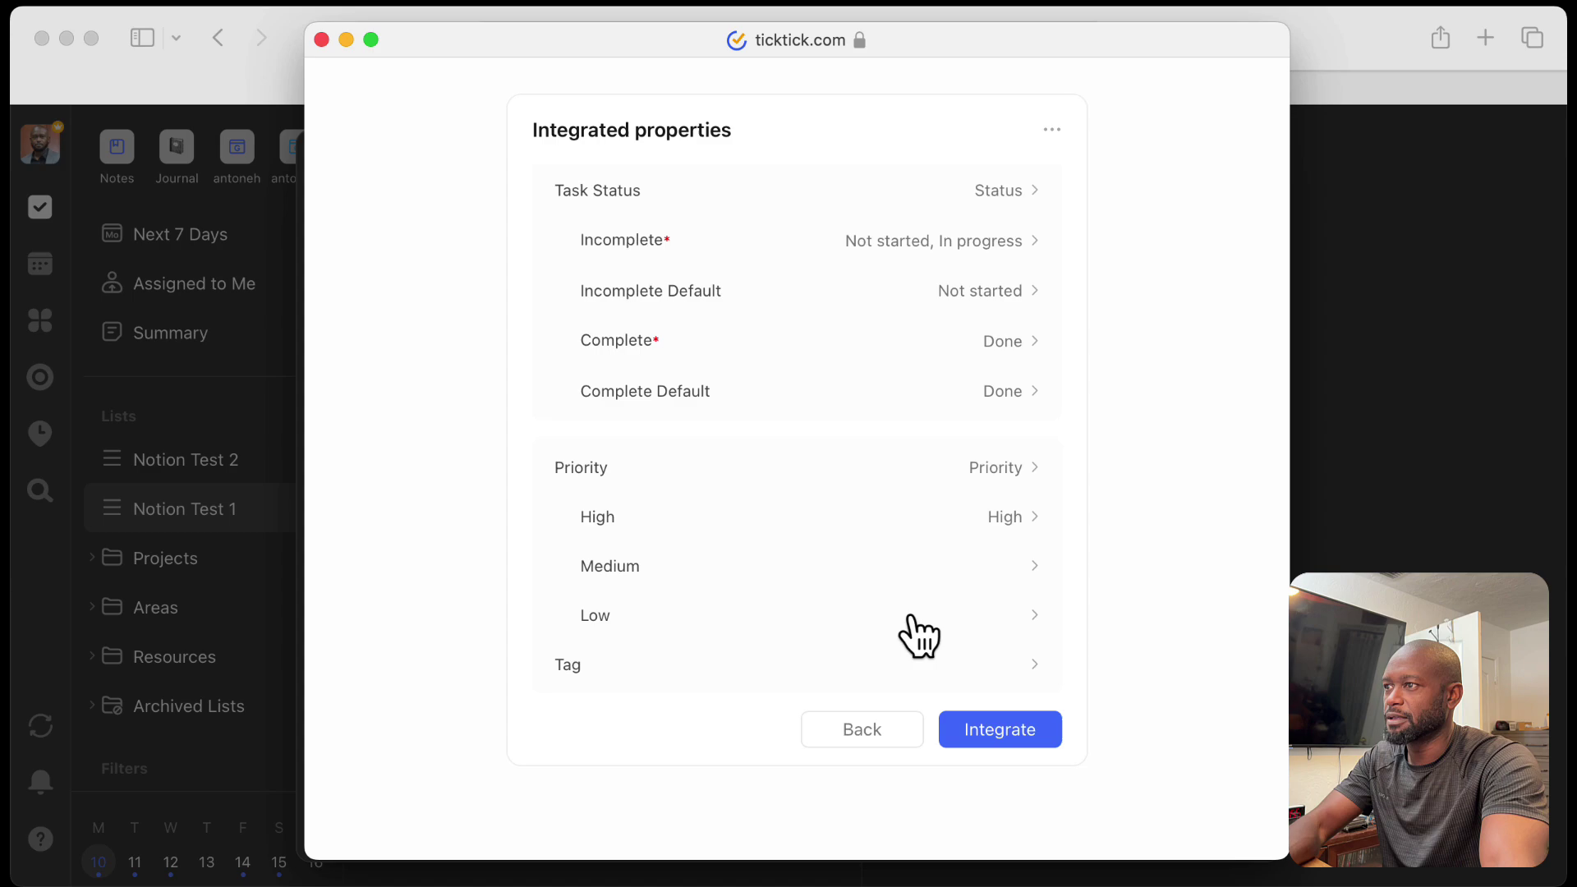
left_click(672, 586)
left_click(608, 472)
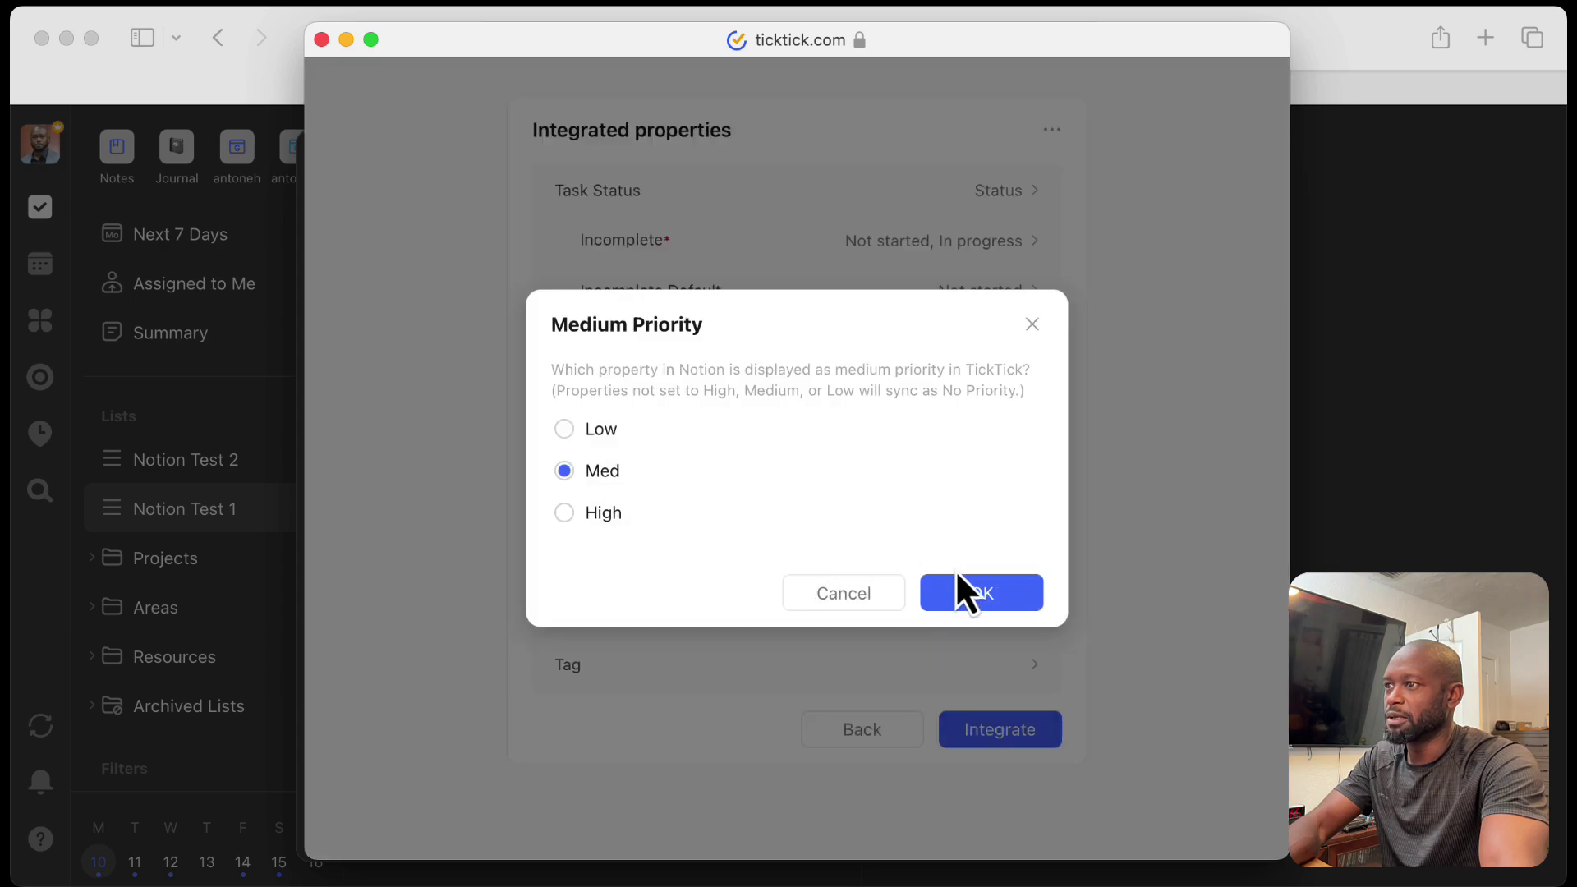
left_click(961, 593)
left_click(696, 613)
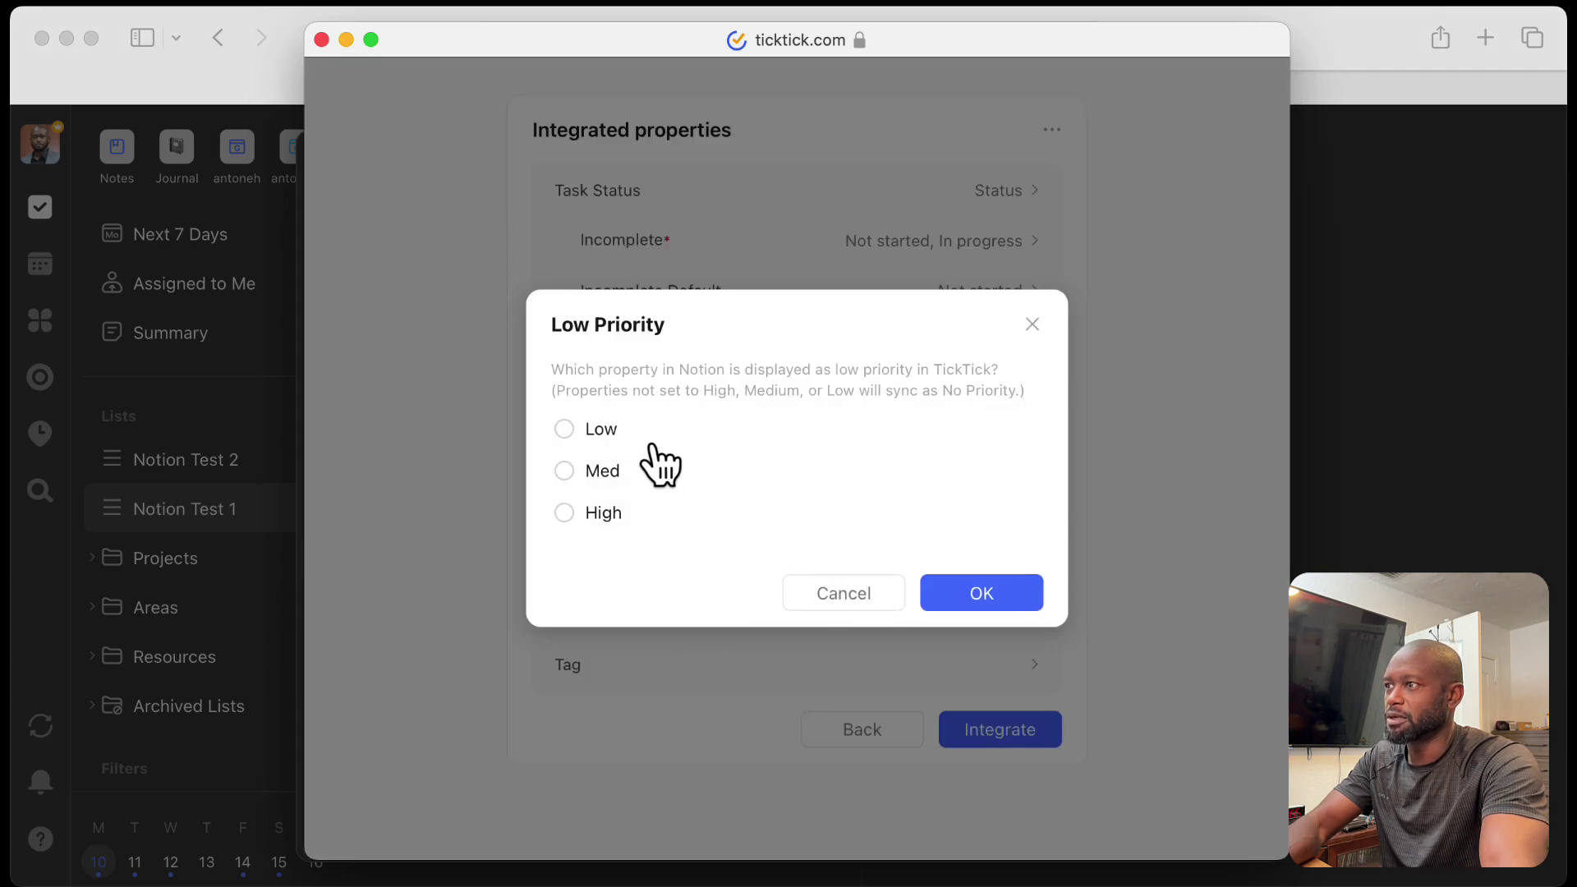
left_click(604, 430)
left_click(972, 603)
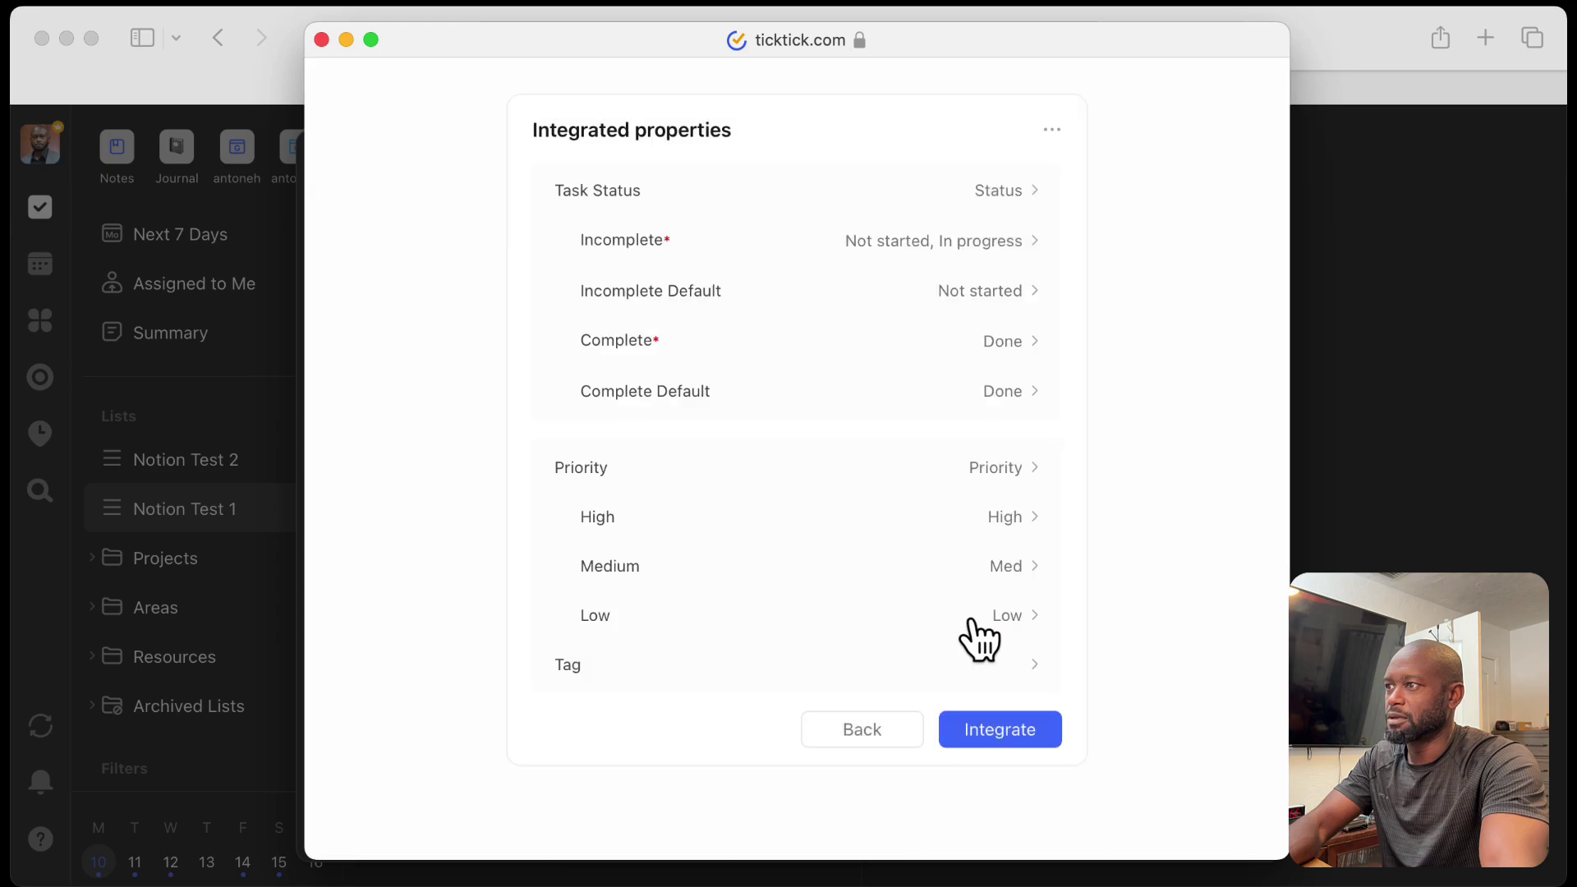
Step: Map TickTick tags to Notion's Tags property
left_click(642, 673)
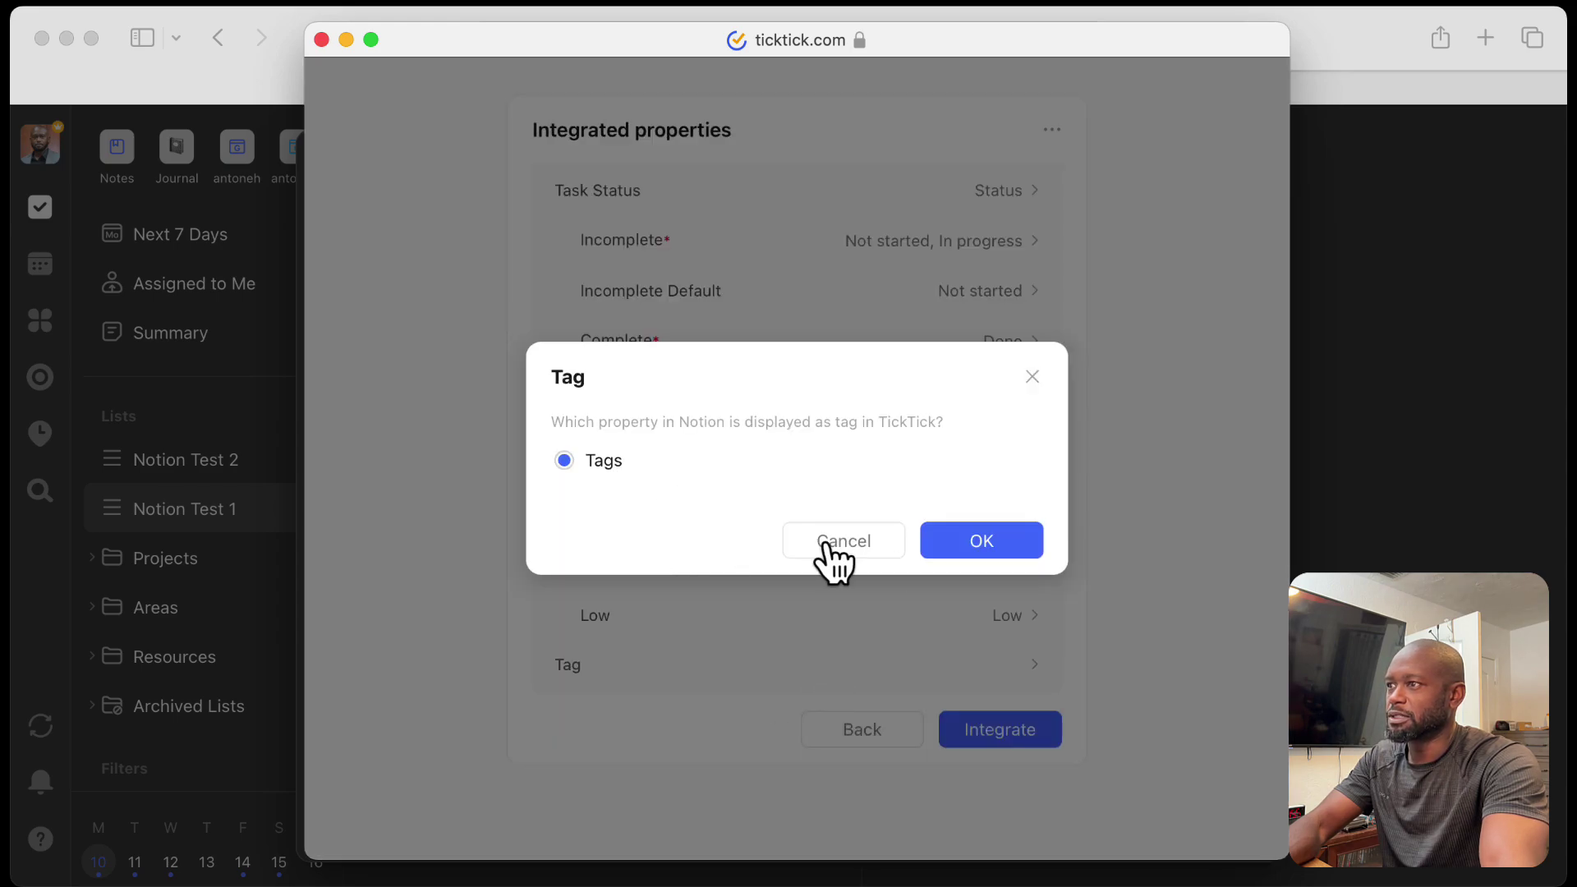
left_click(990, 544)
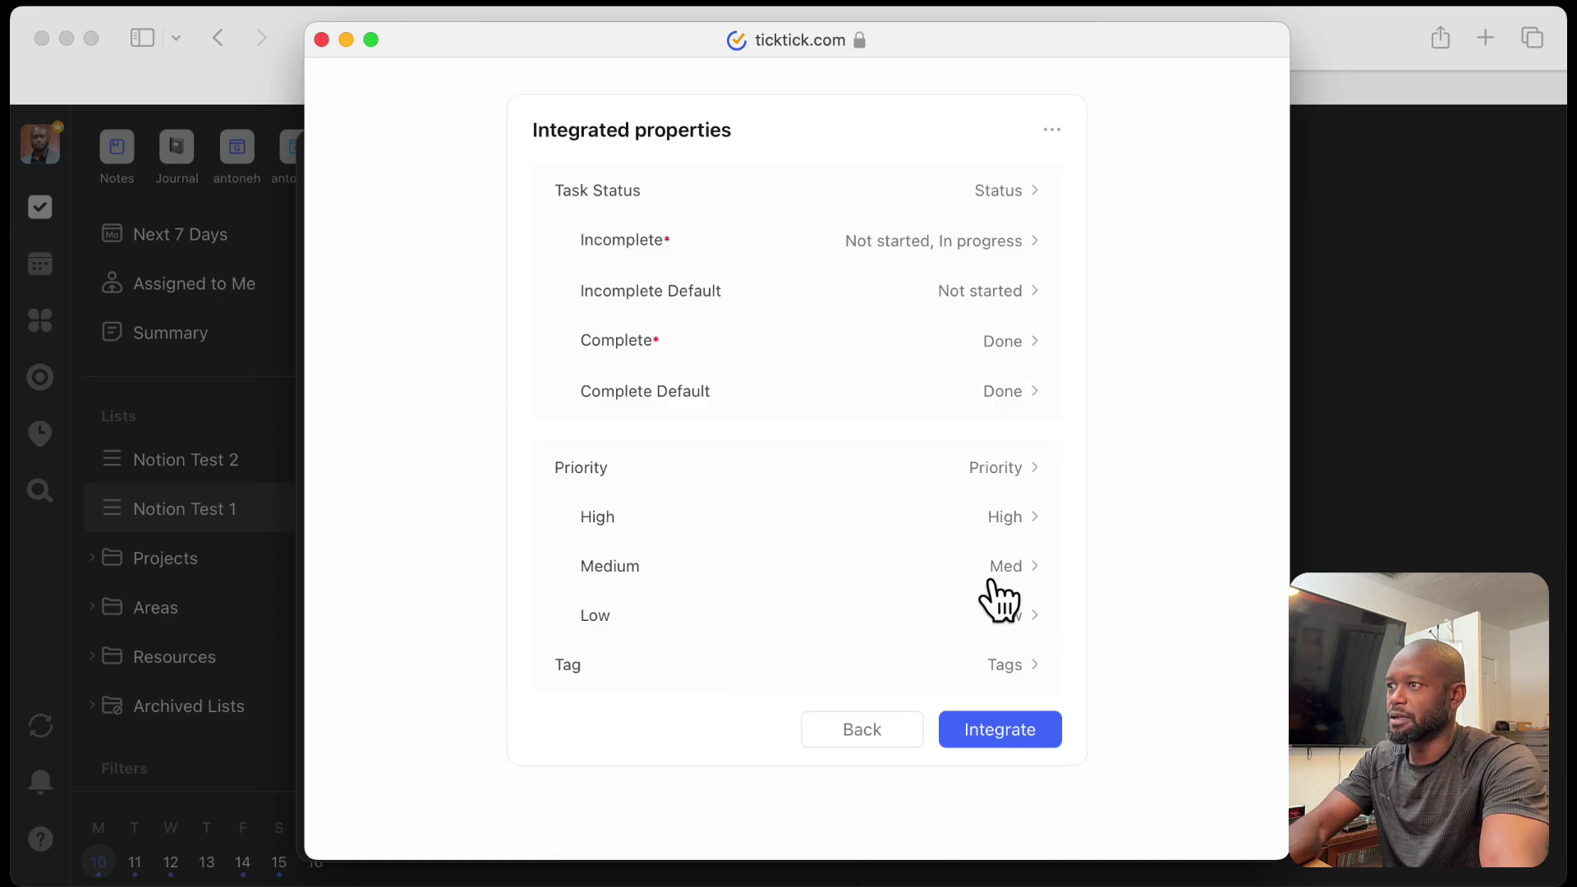
scroll(941, 516, "up", 5)
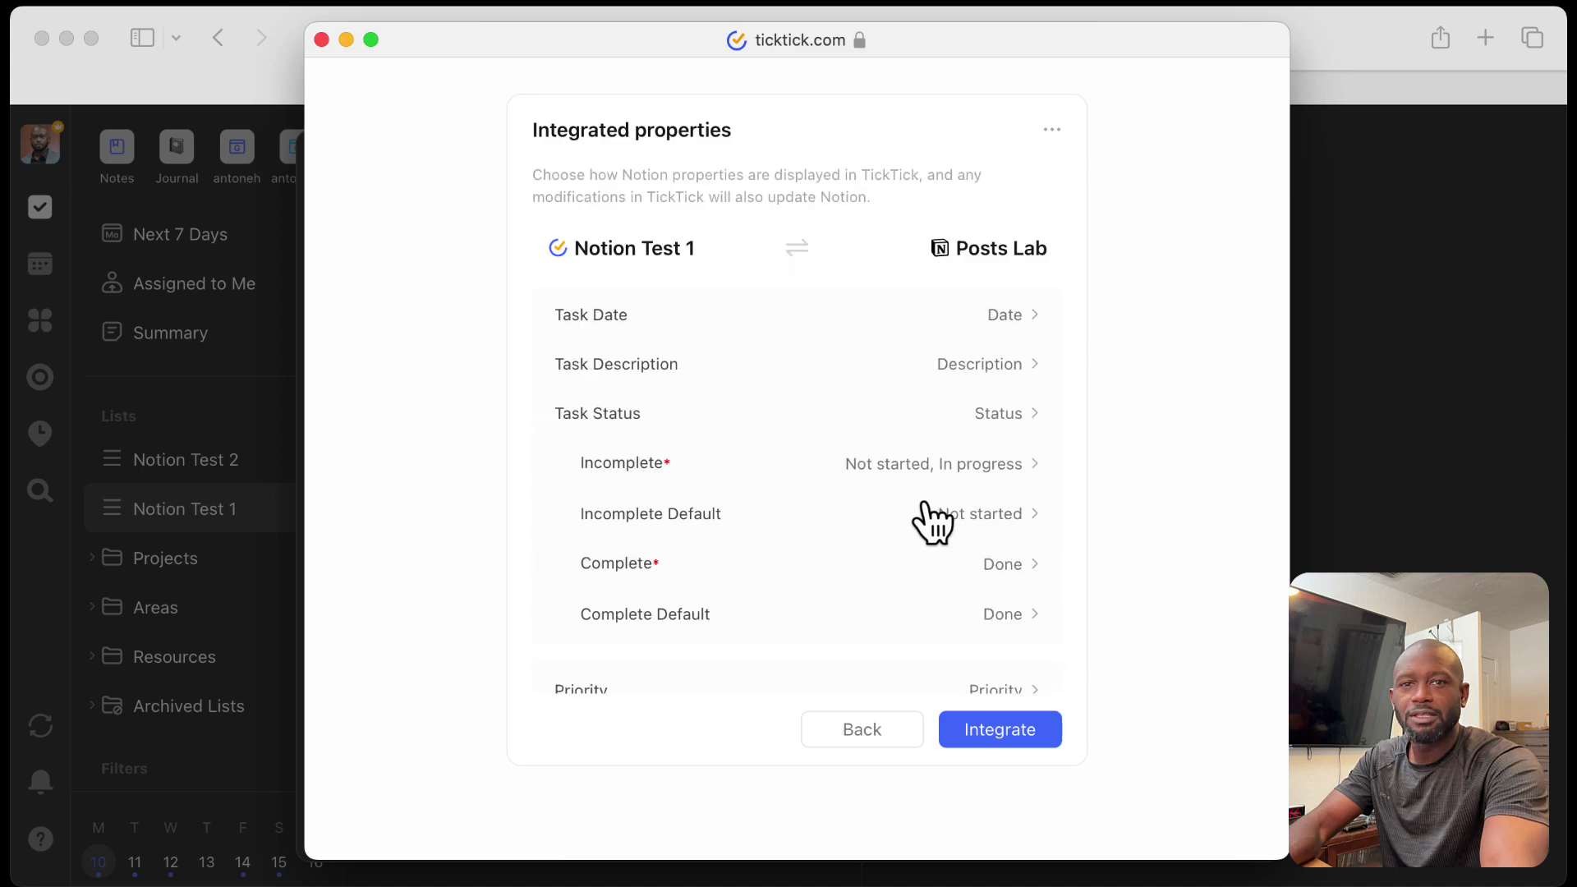
scroll(928, 519, "down", 3)
Step: Confirm the two-way Notion Test 1 ⇄ Posts Lab integration and dismiss the success message
left_click(988, 733)
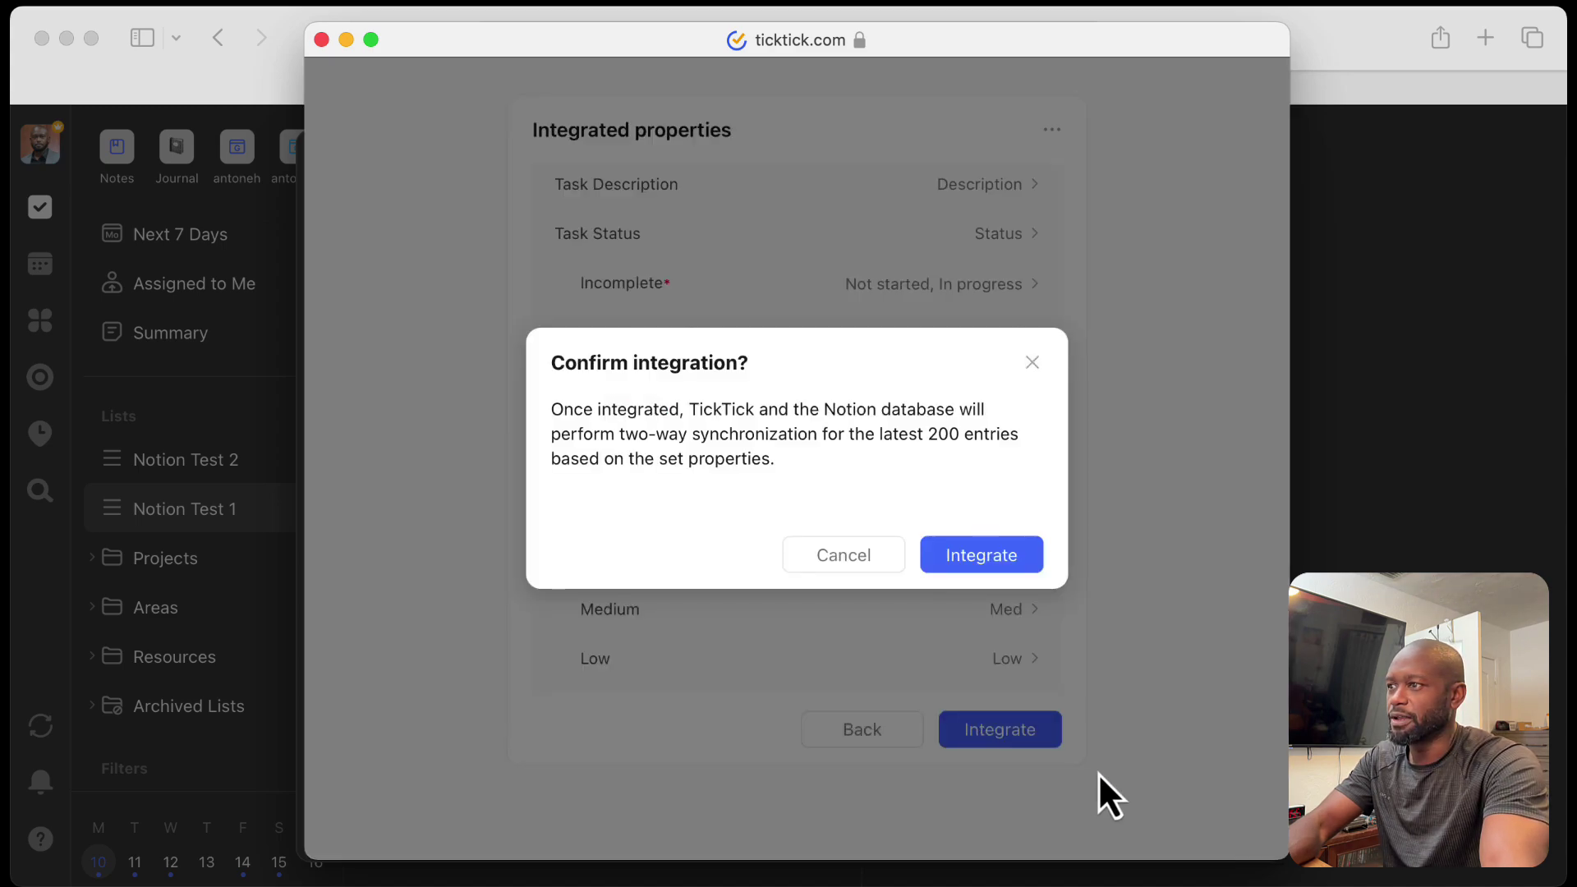
left_click(991, 559)
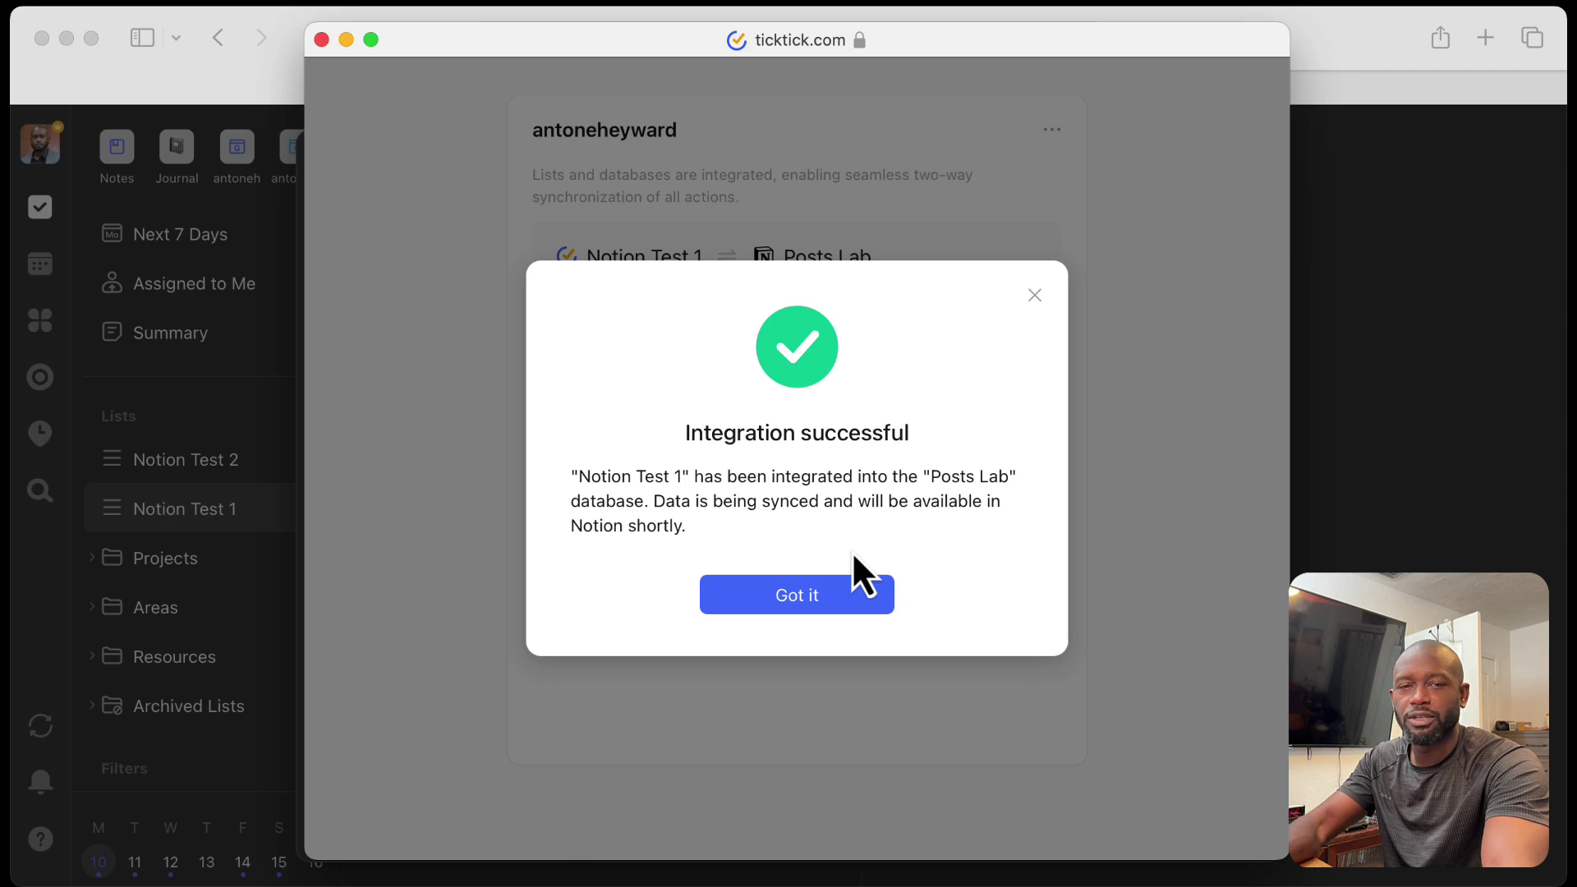
left_click(801, 602)
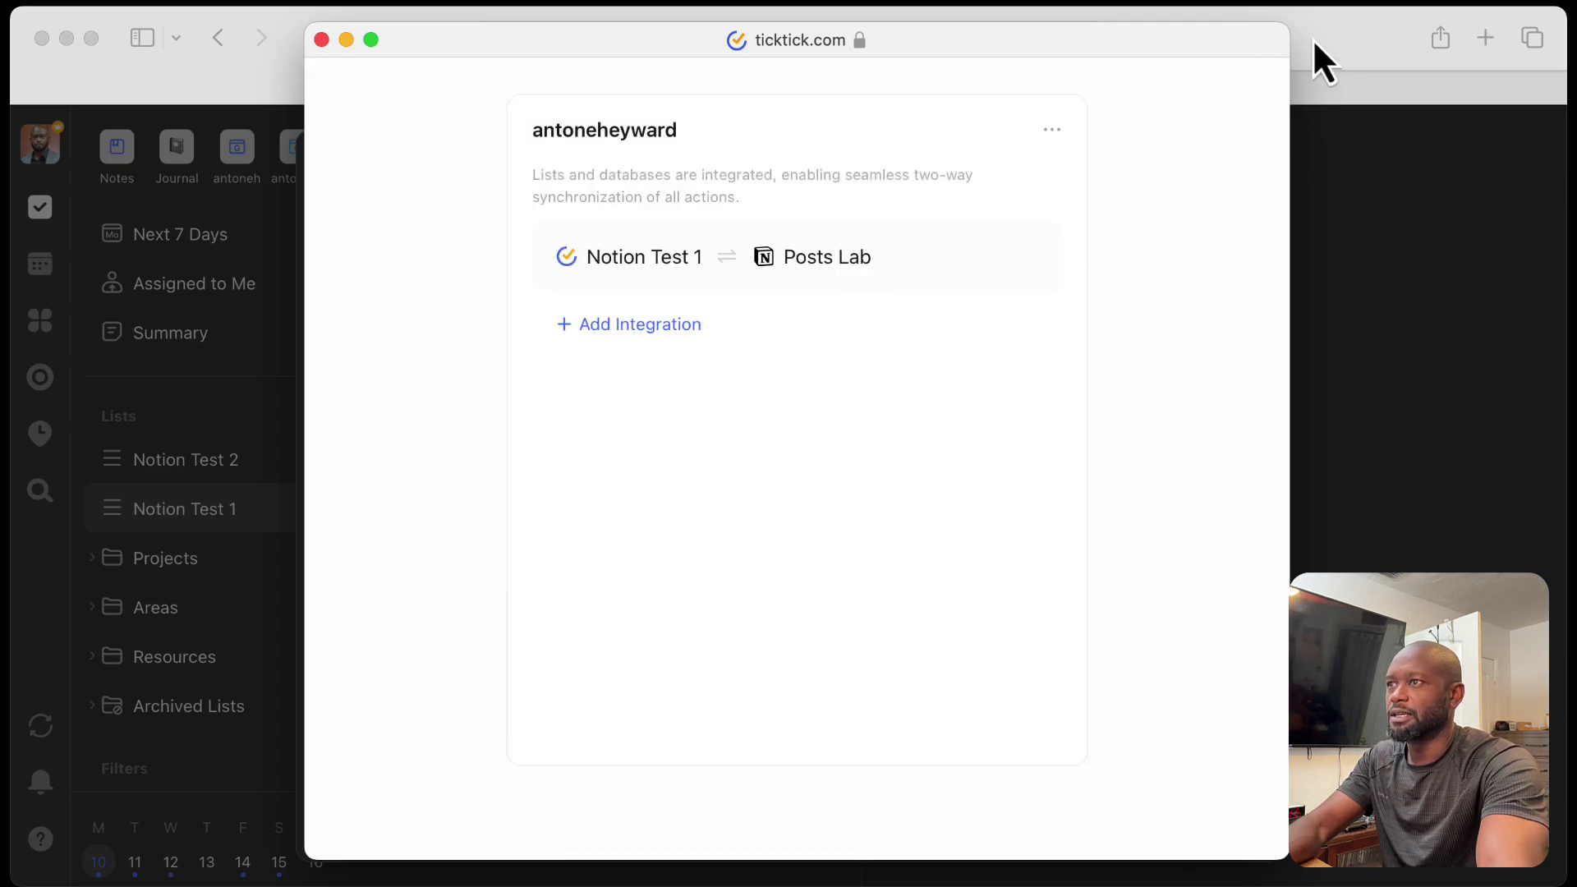
Step: Close TickTick settings and view Posts Lab's Name, Date, Description, Status and Priority columns in Notion
left_click(321, 40)
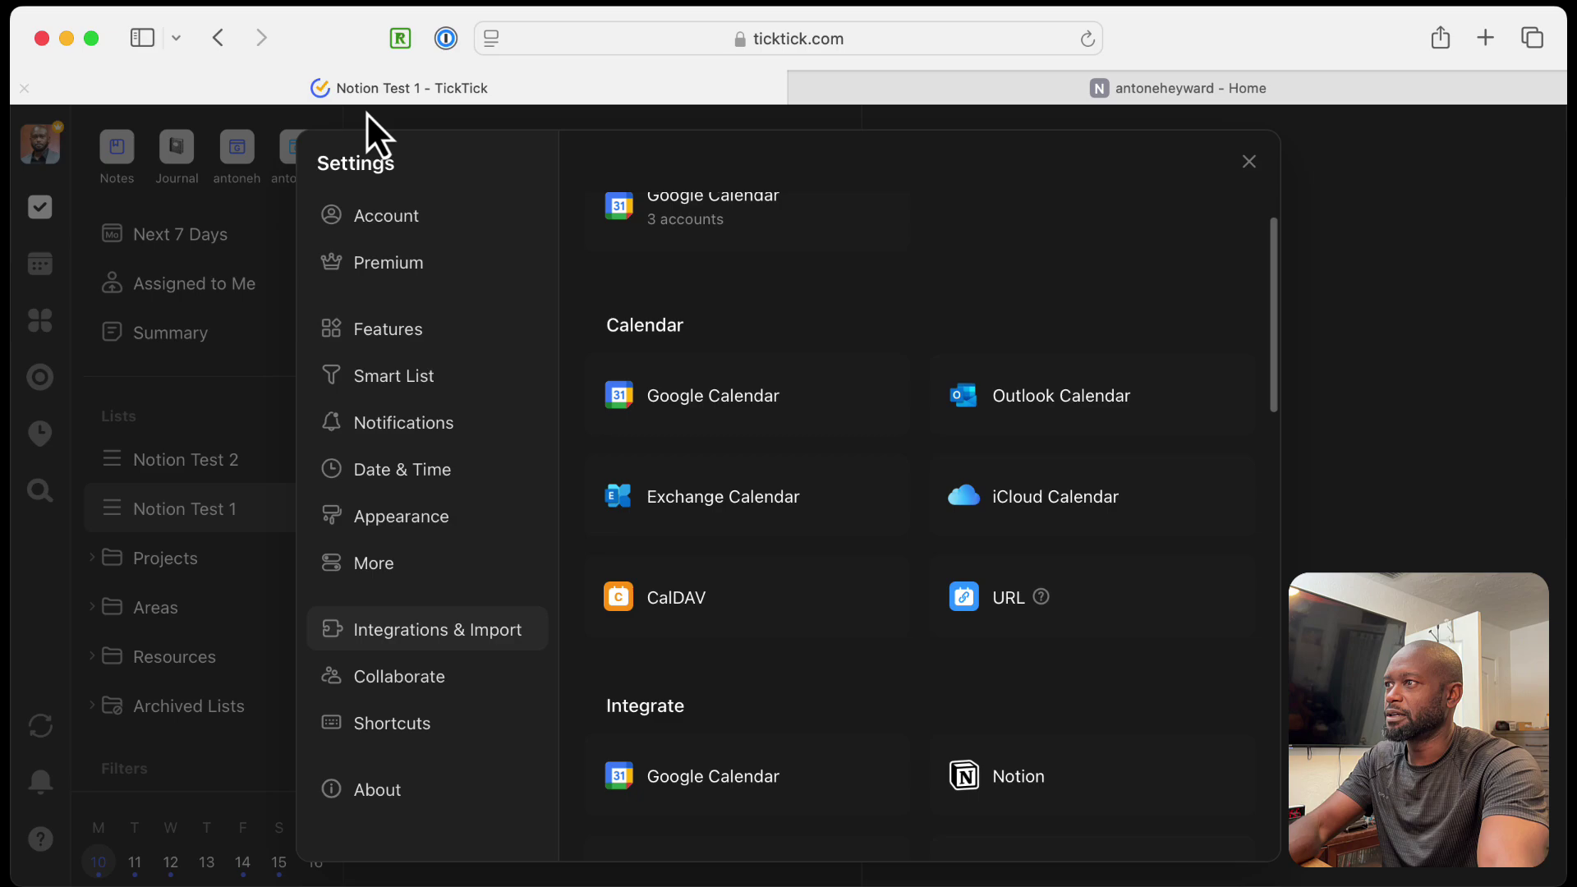
left_click(1248, 163)
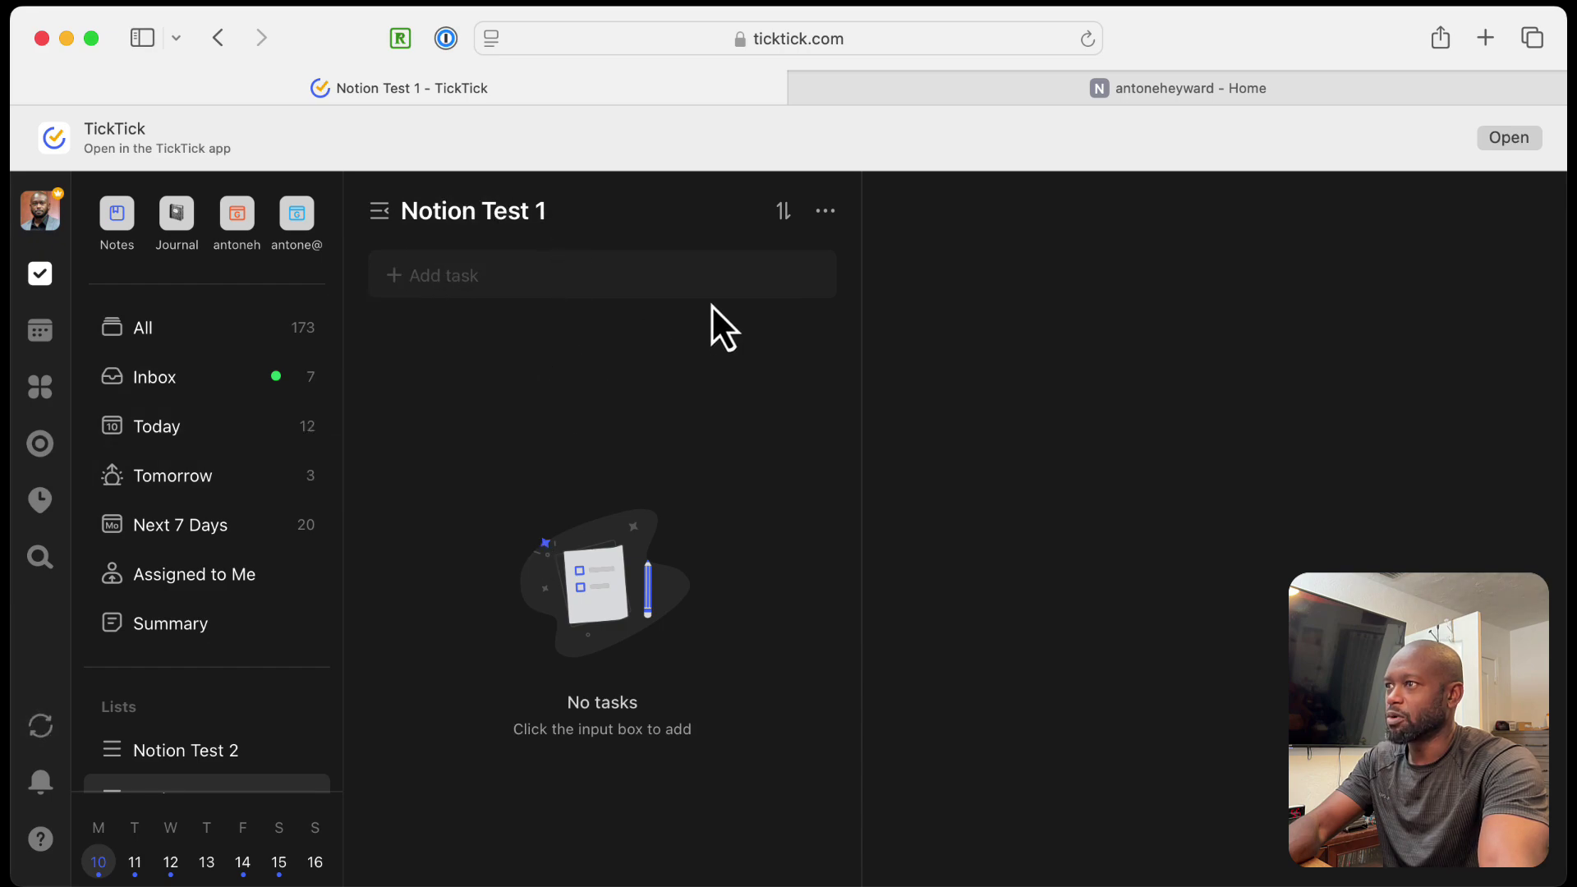
left_click(1042, 92)
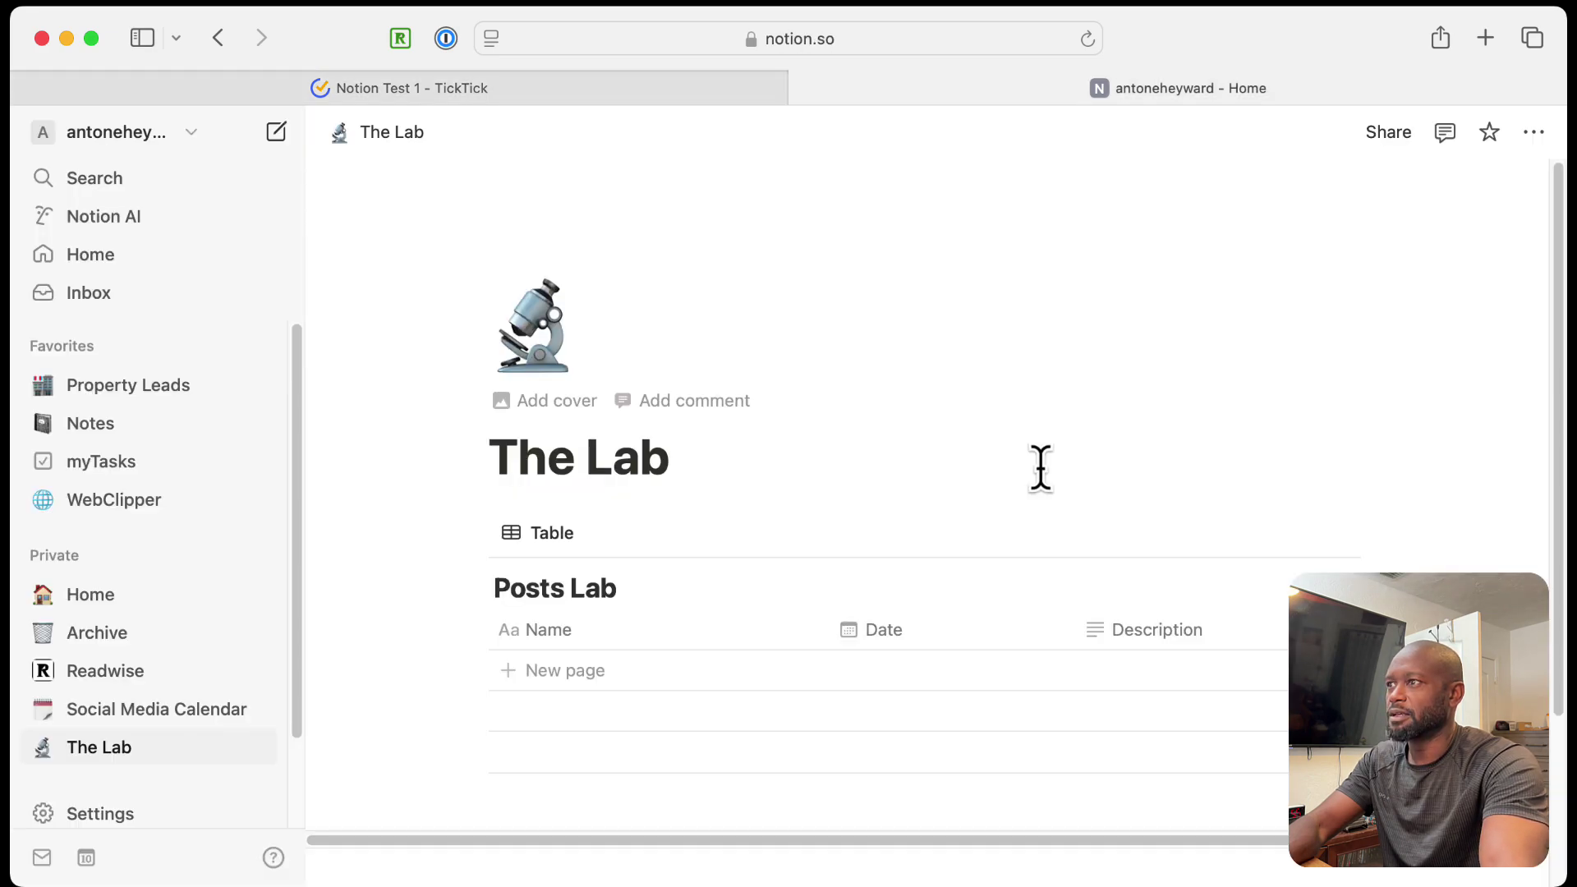
scroll(859, 693, "down", 3)
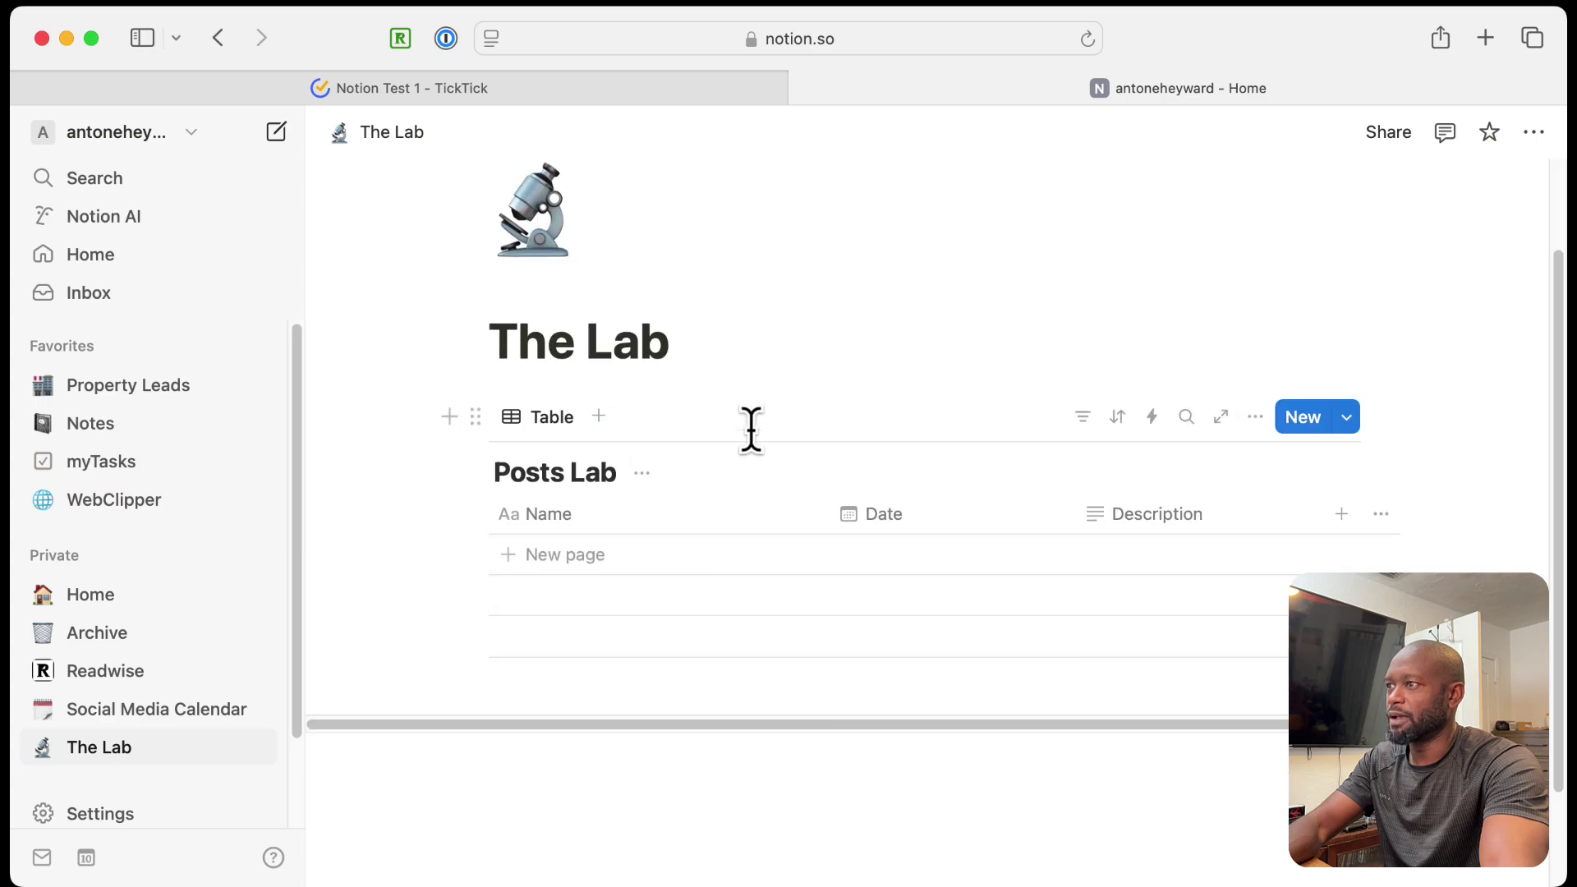
scroll(751, 464, "down", 2)
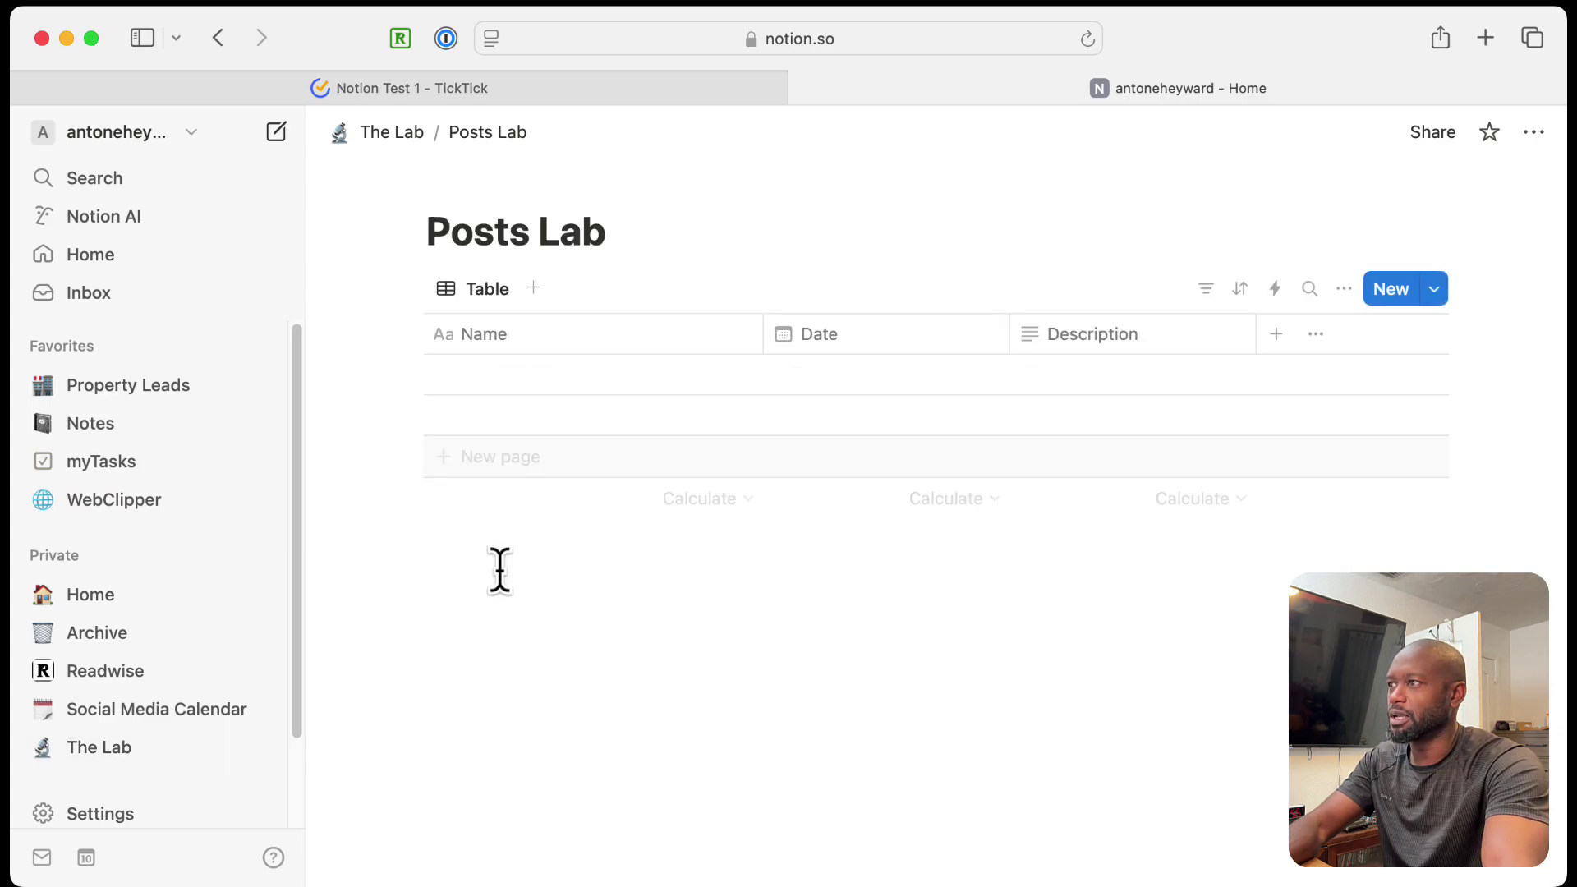
left_click_drag(1086, 762, 859, 657)
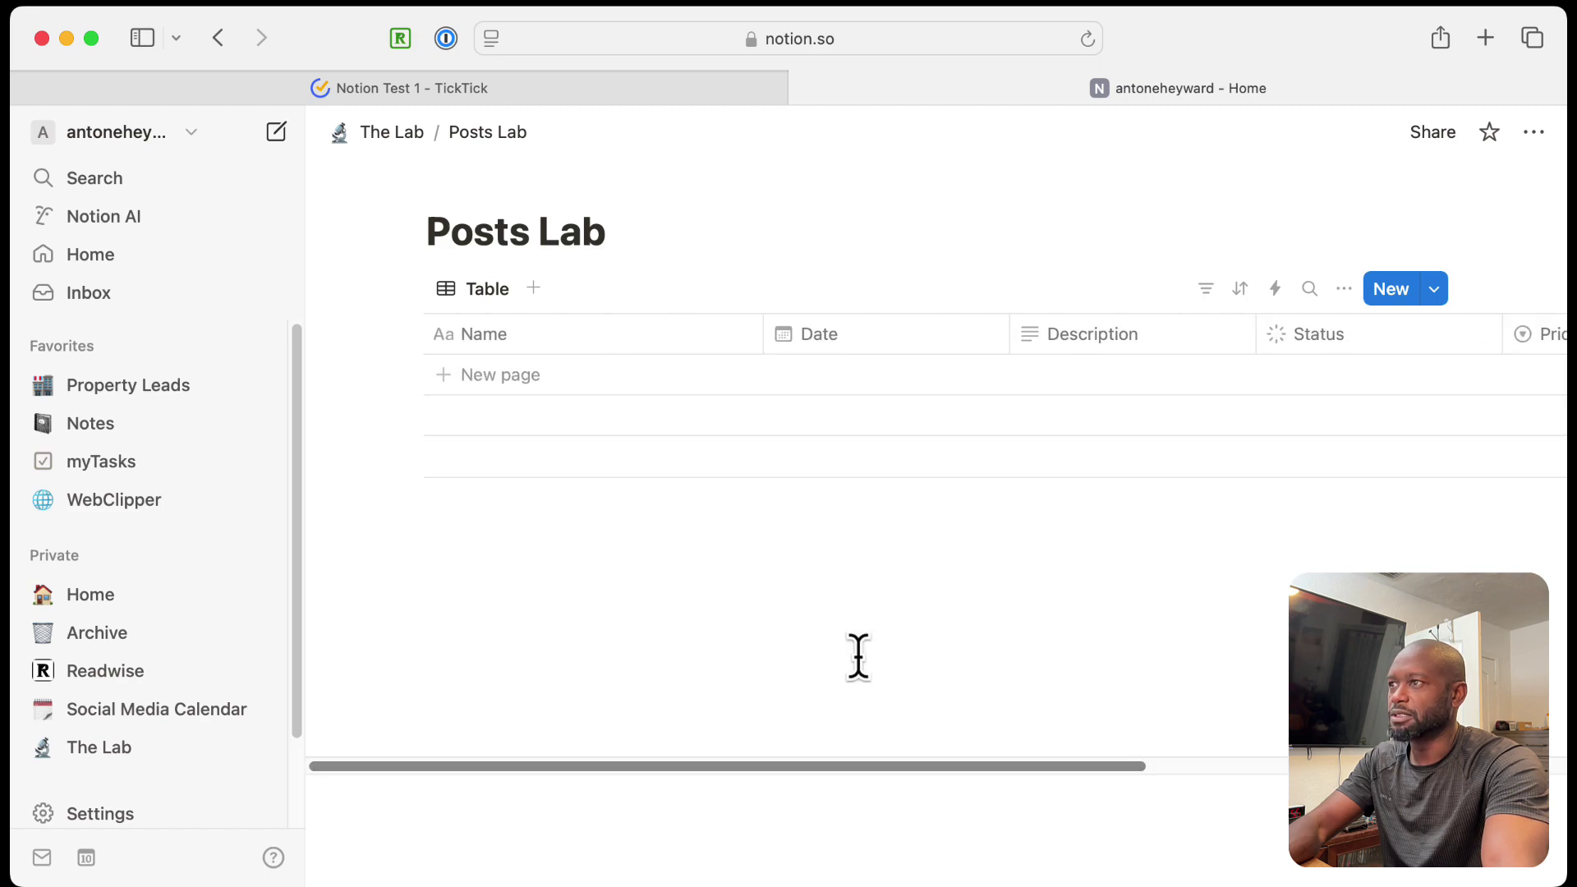
Step: Add tasks 'Post 1' and 'Post 2' to the Notion Test 1 list
left_click(476, 85)
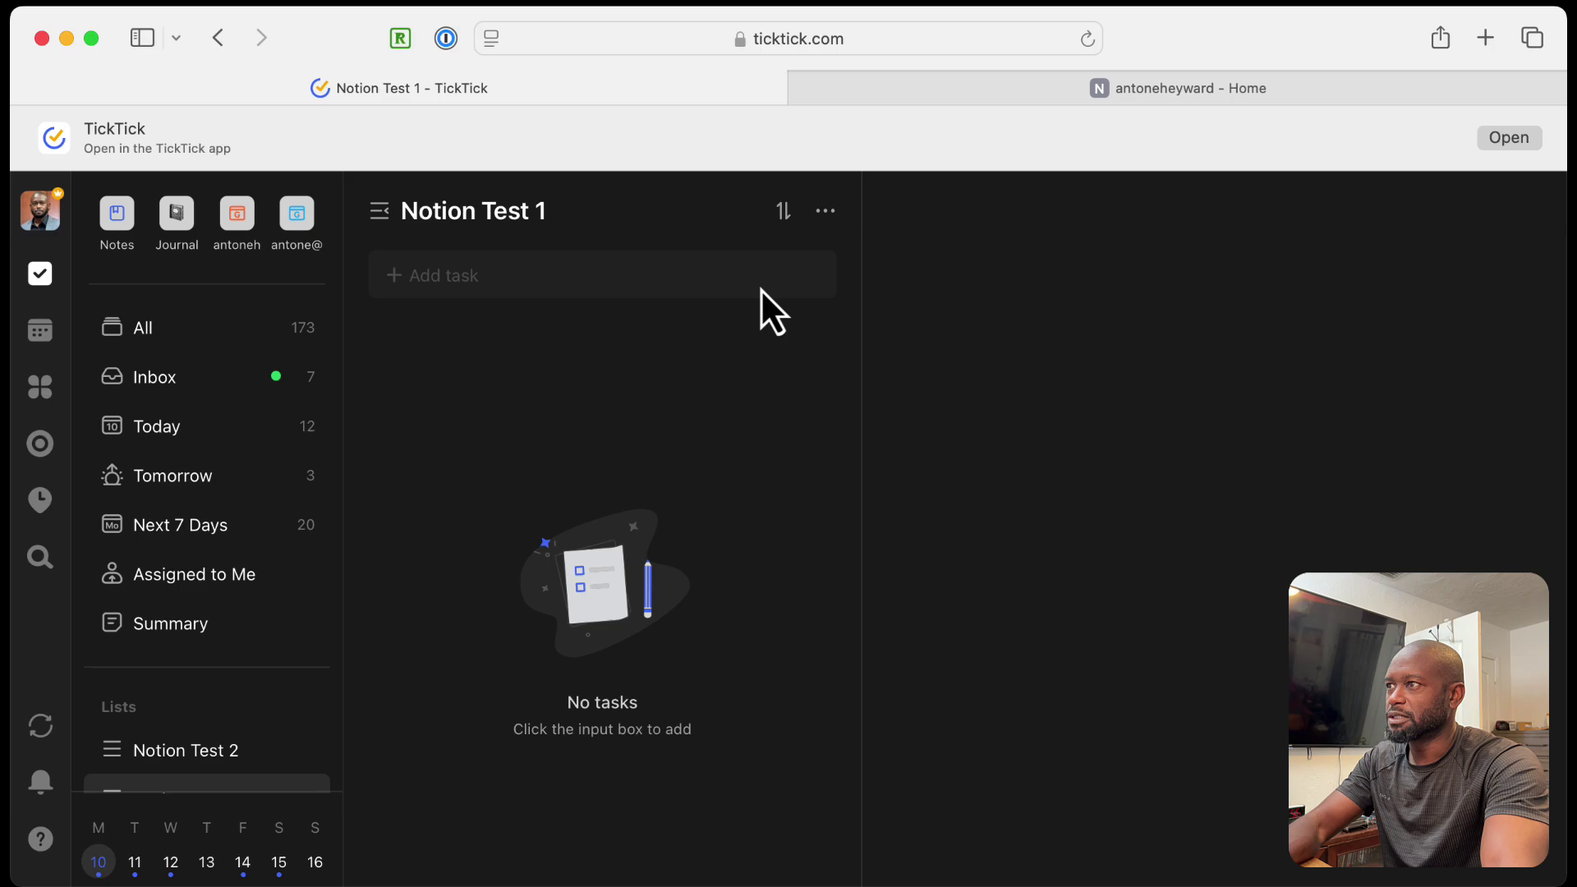
left_click(507, 275)
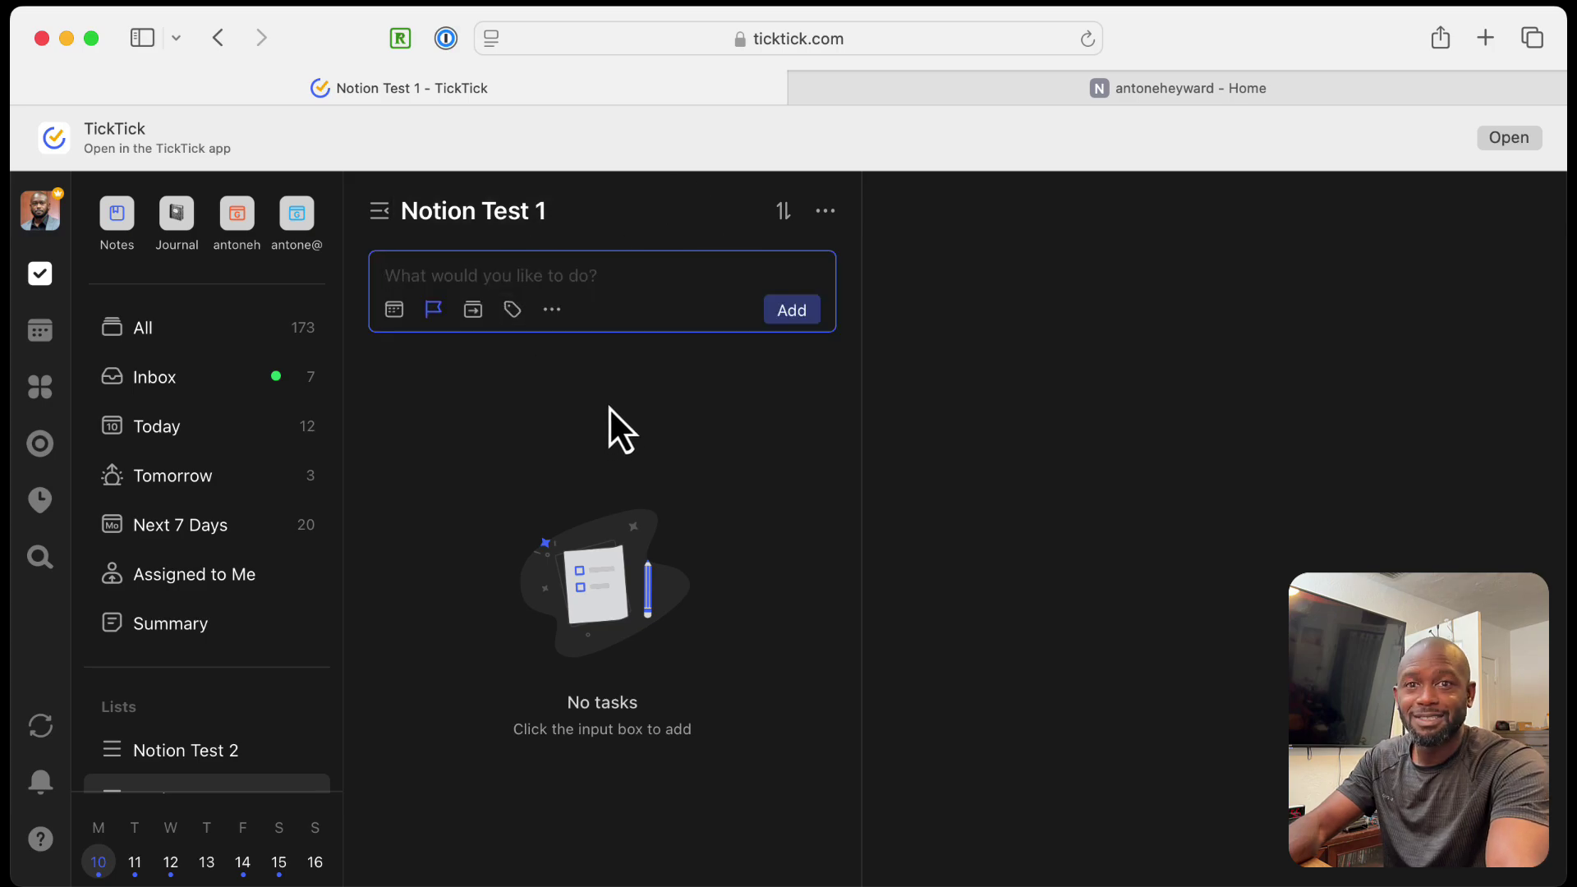
type("Post")
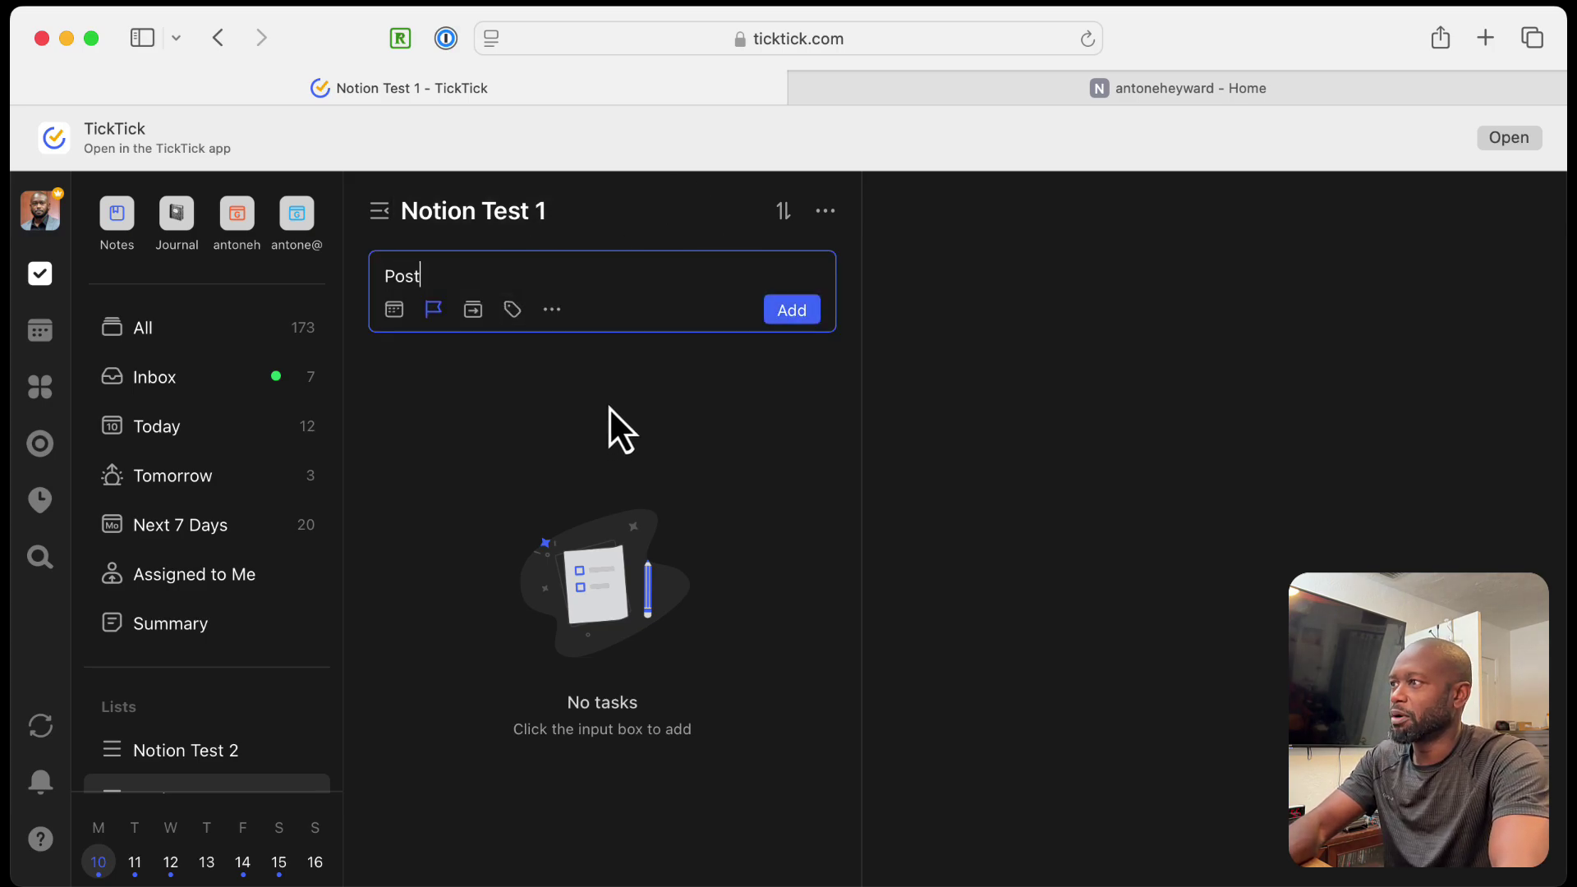
type(" 1")
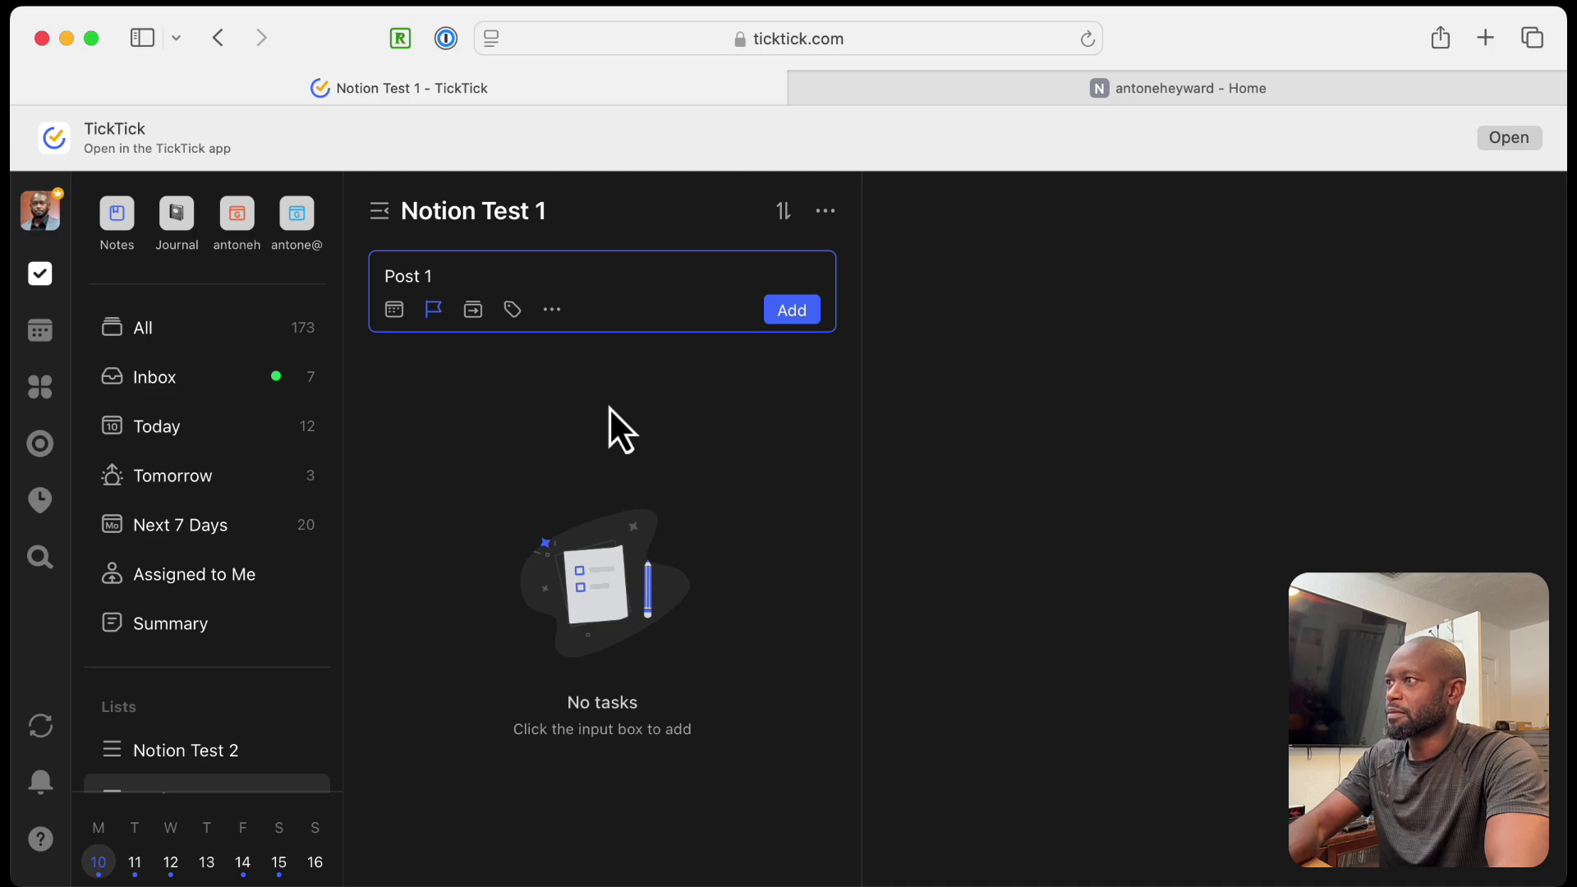
key("Return")
type("Post")
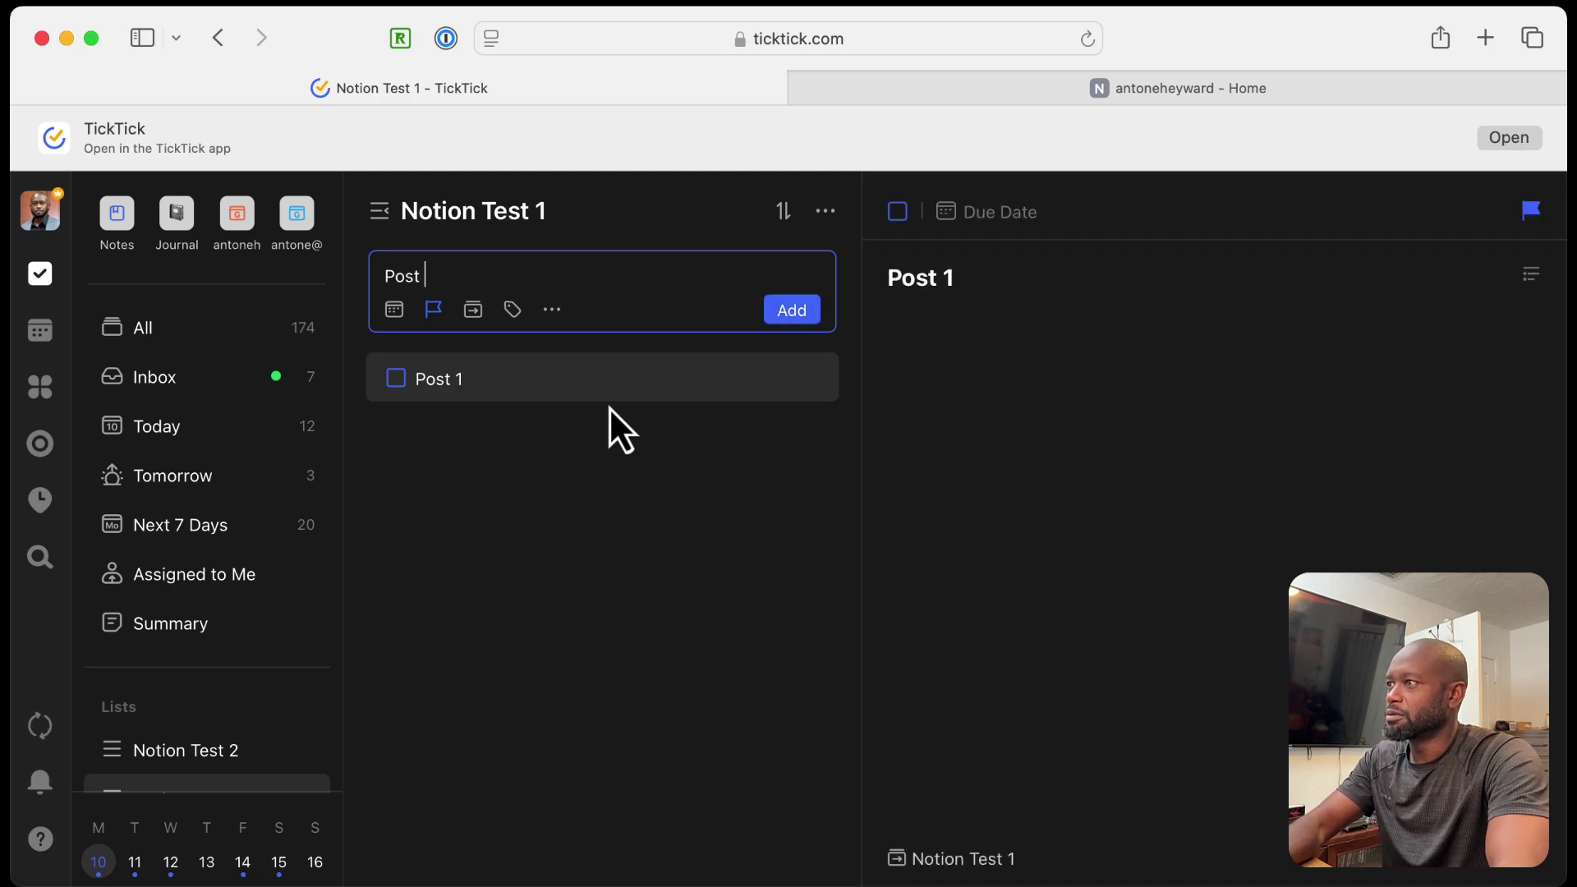
type(" 2")
key("Return")
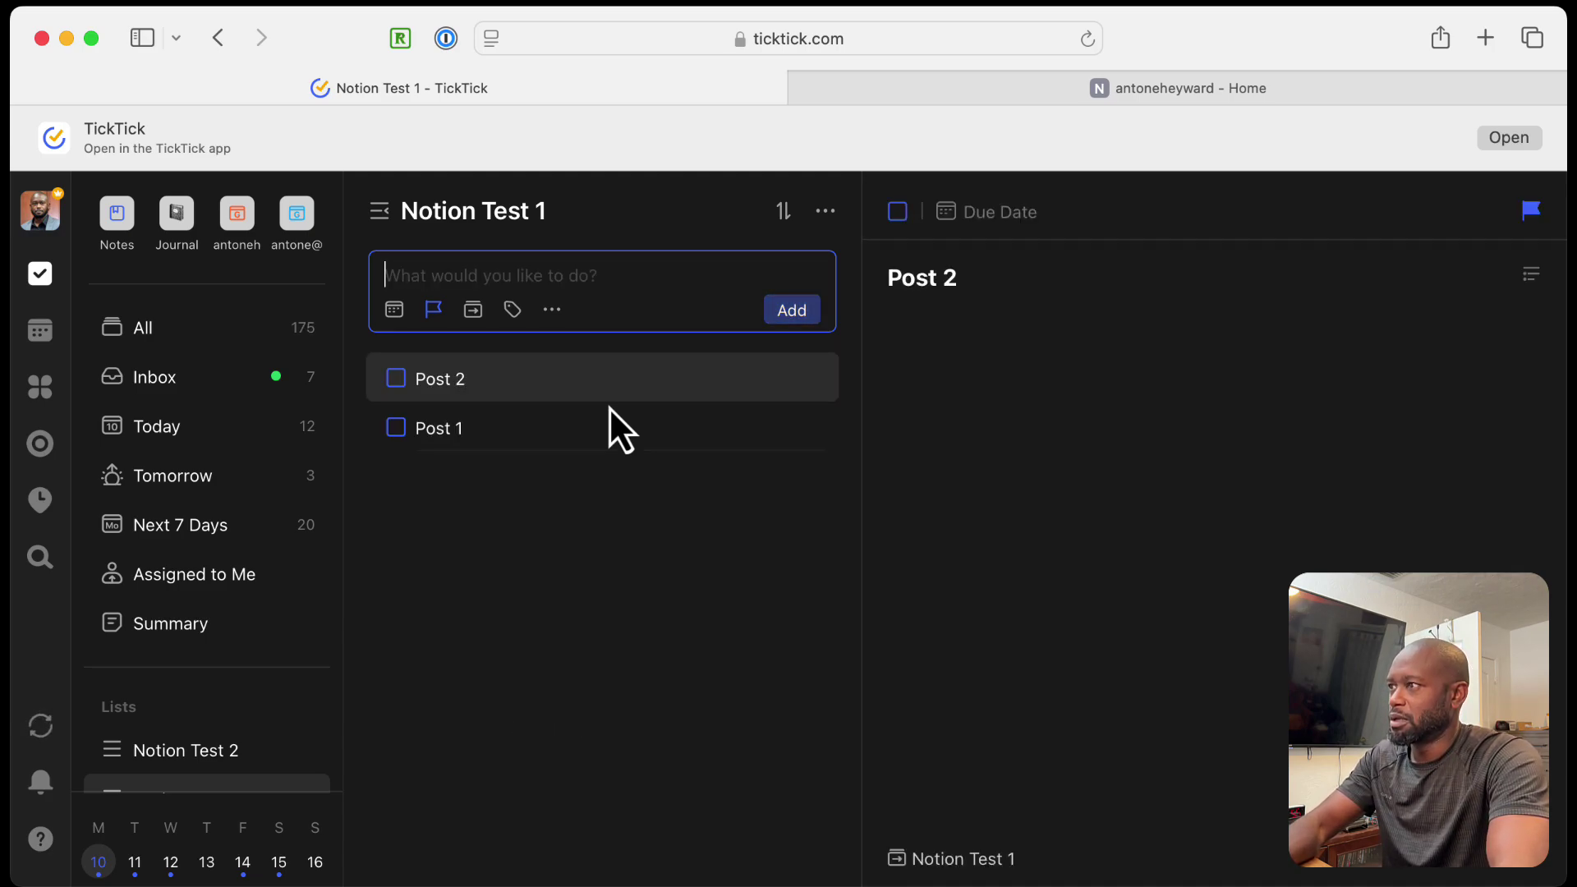
type("Post")
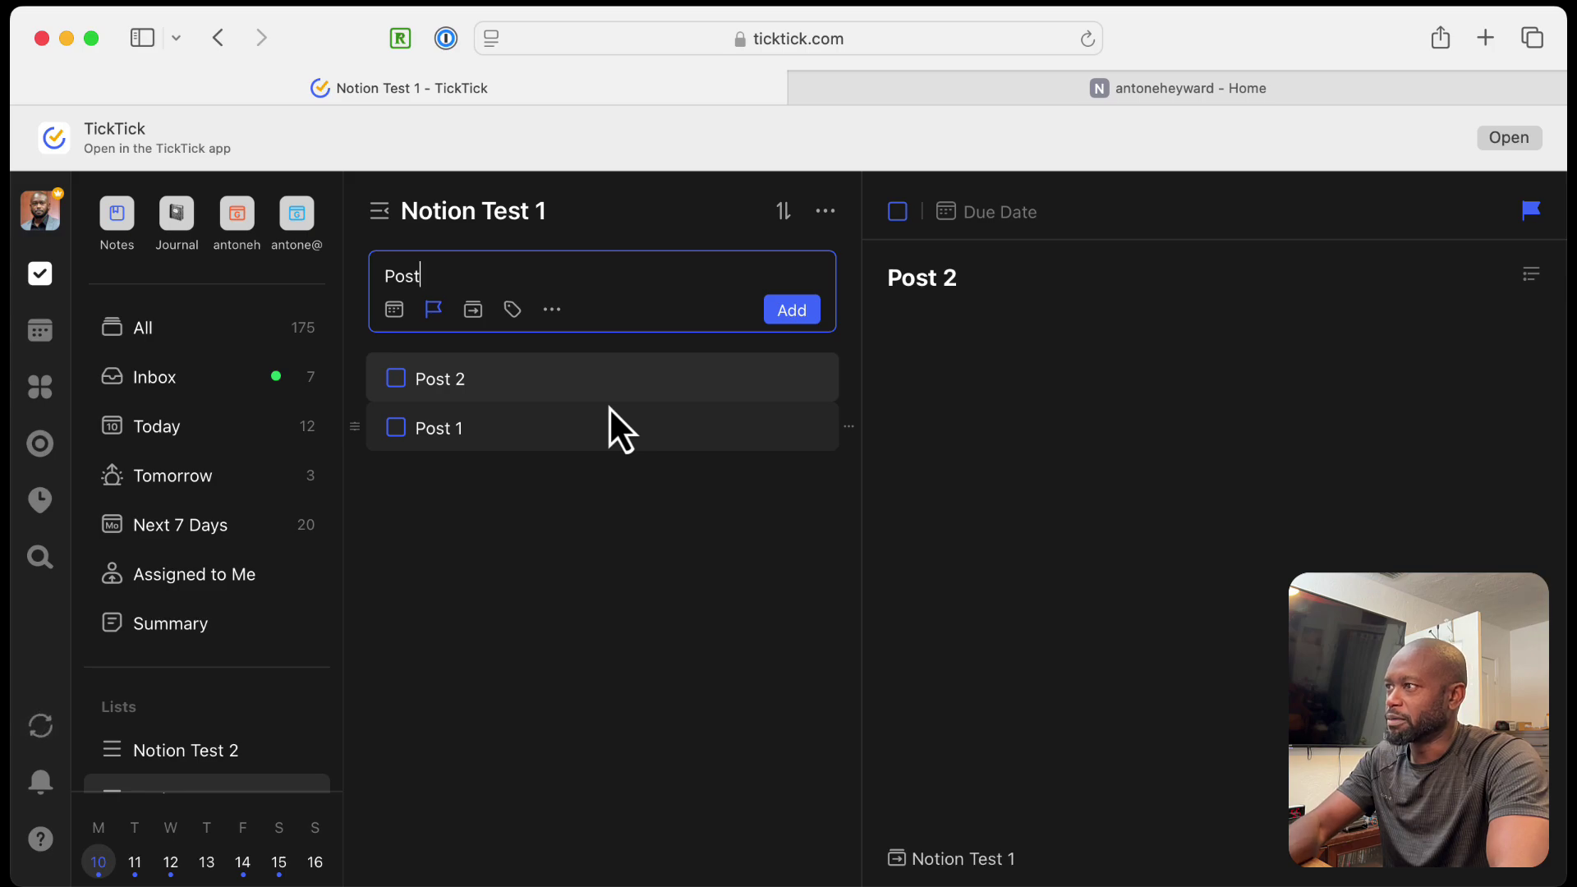
type(" 3")
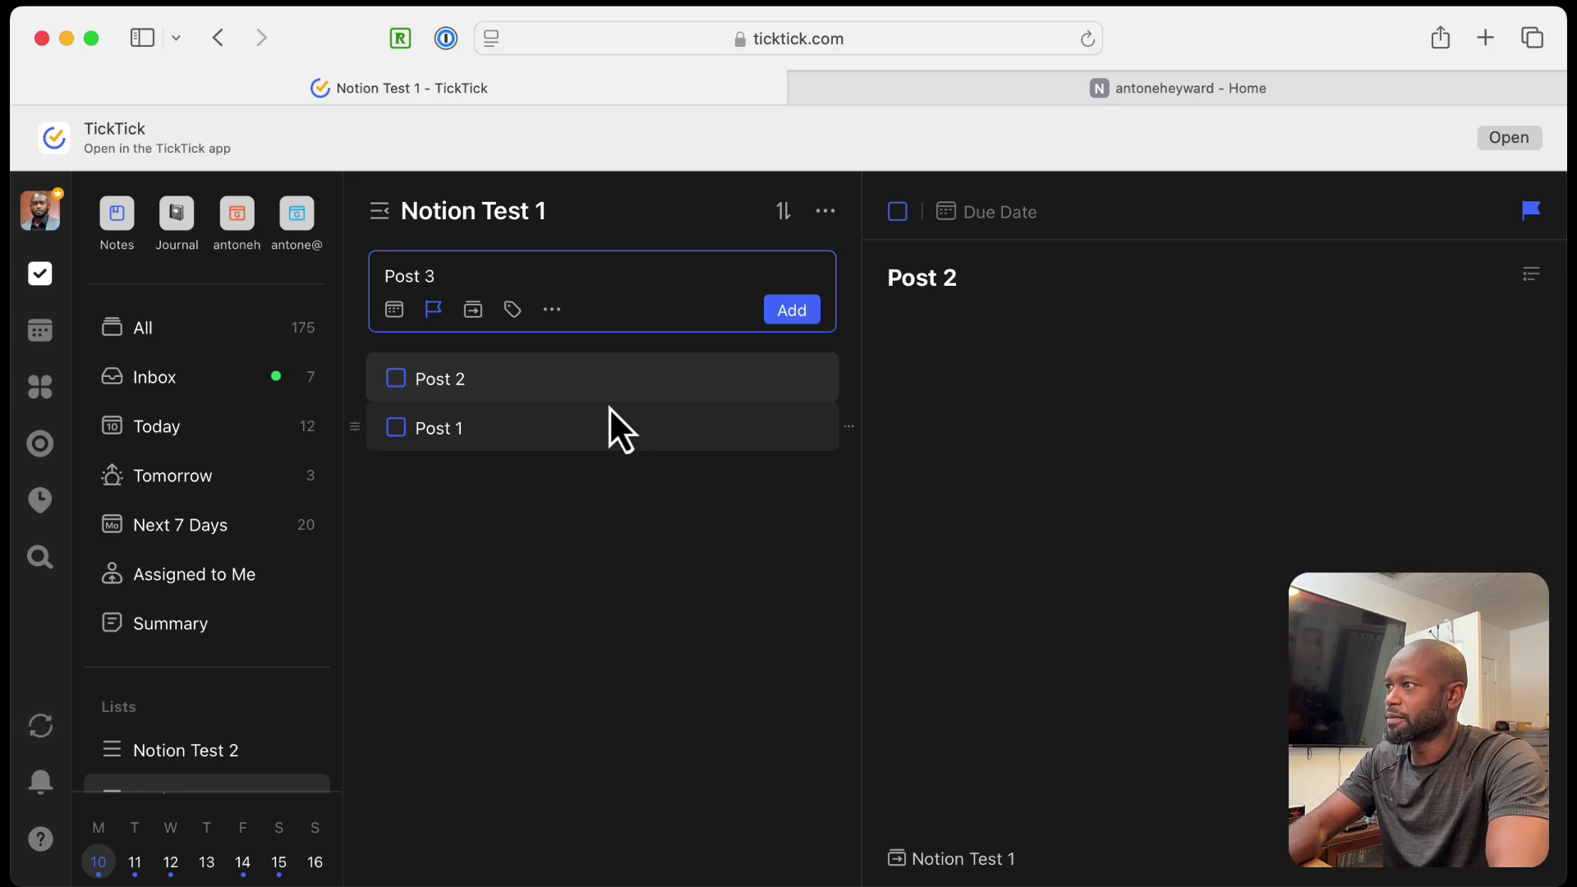
key("BackSpace")
key("BackSpace")
key("BackSpace")
key("BackSpace")
key("BackSpace")
key("BackSpace")
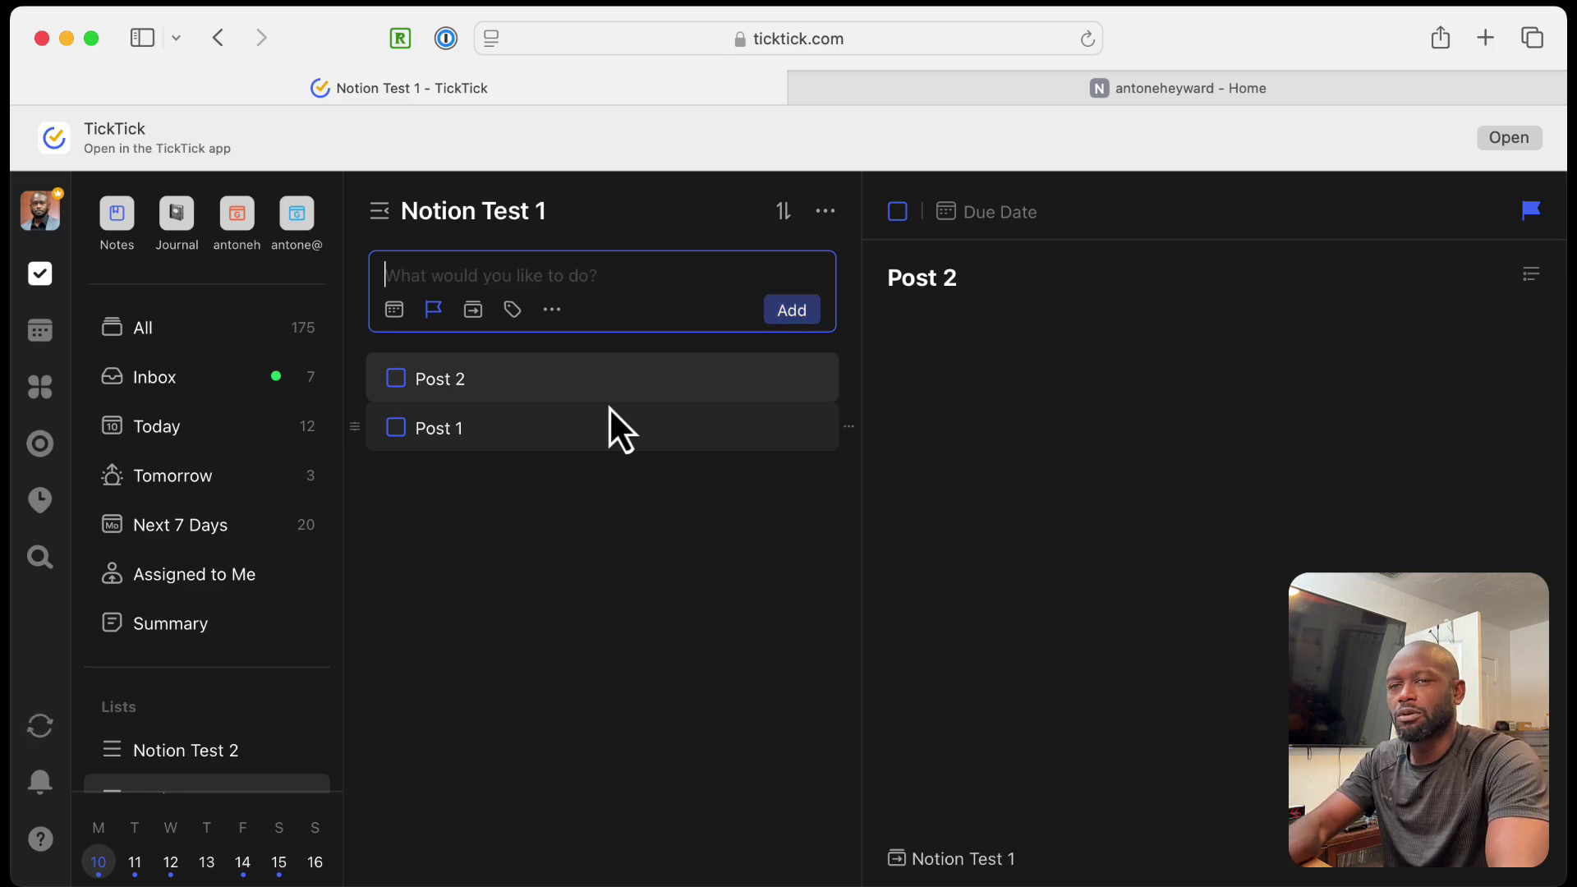
Step: Set Post 2's due date to March 11 and Post 1's to today
left_click(531, 657)
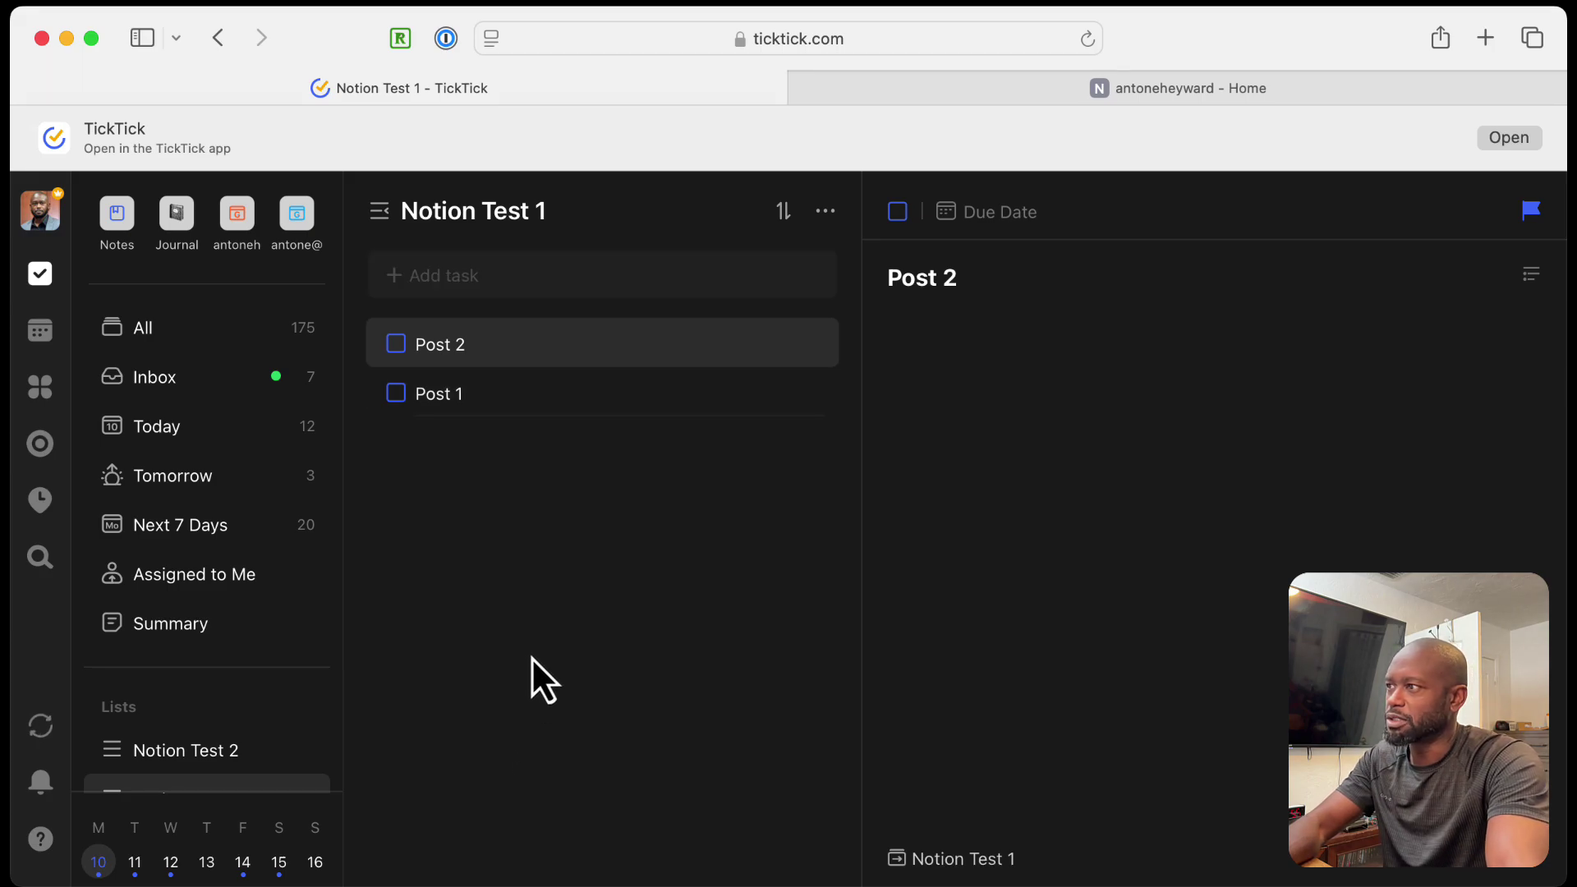
left_click(662, 353)
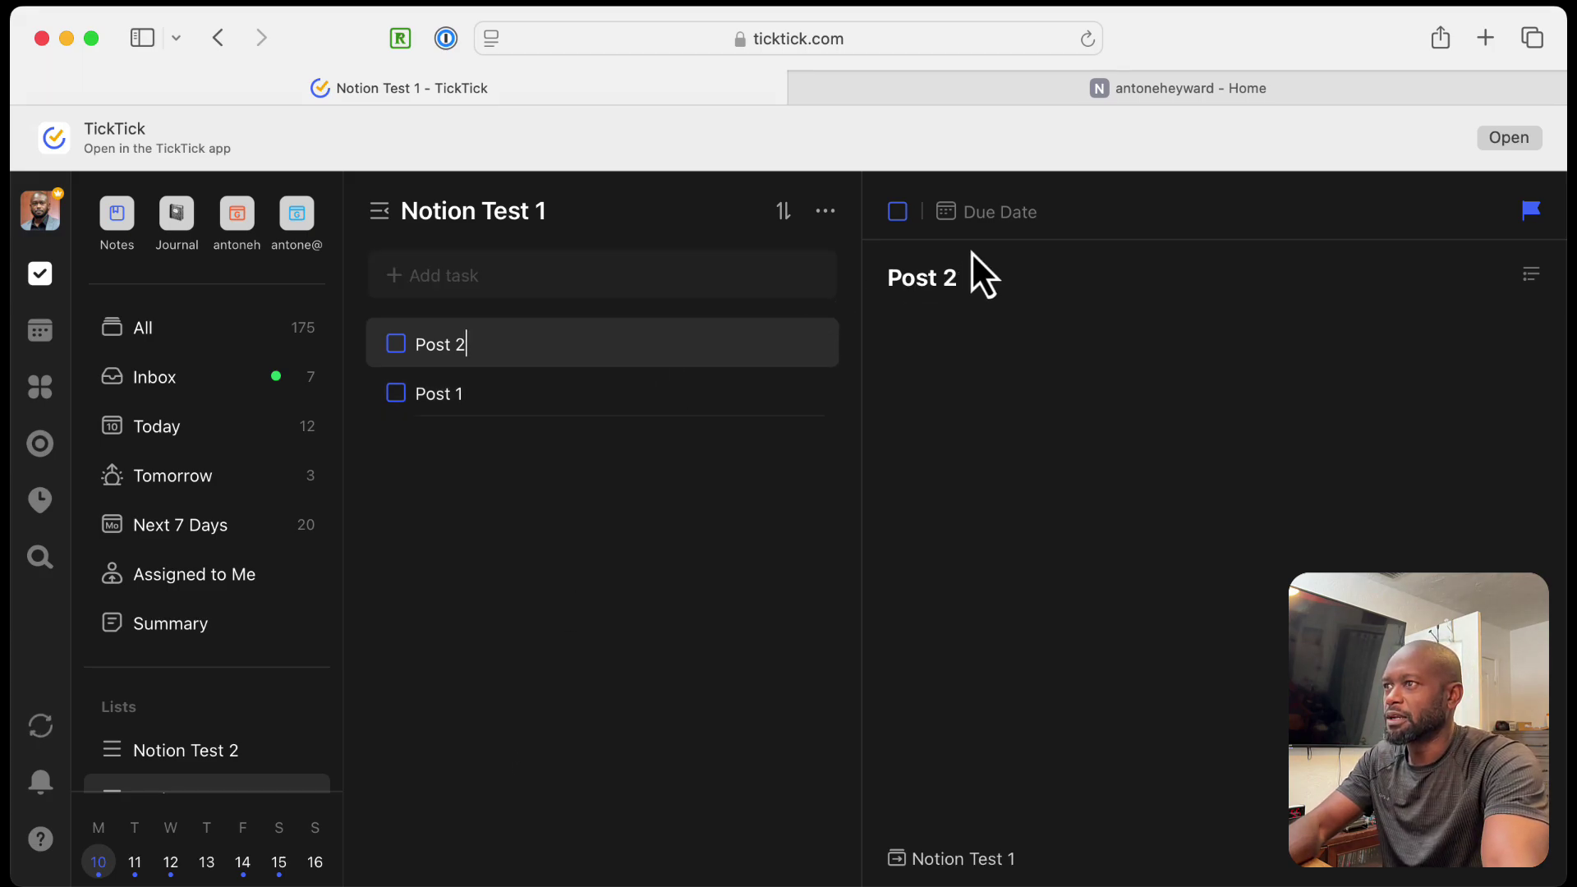
left_click(993, 223)
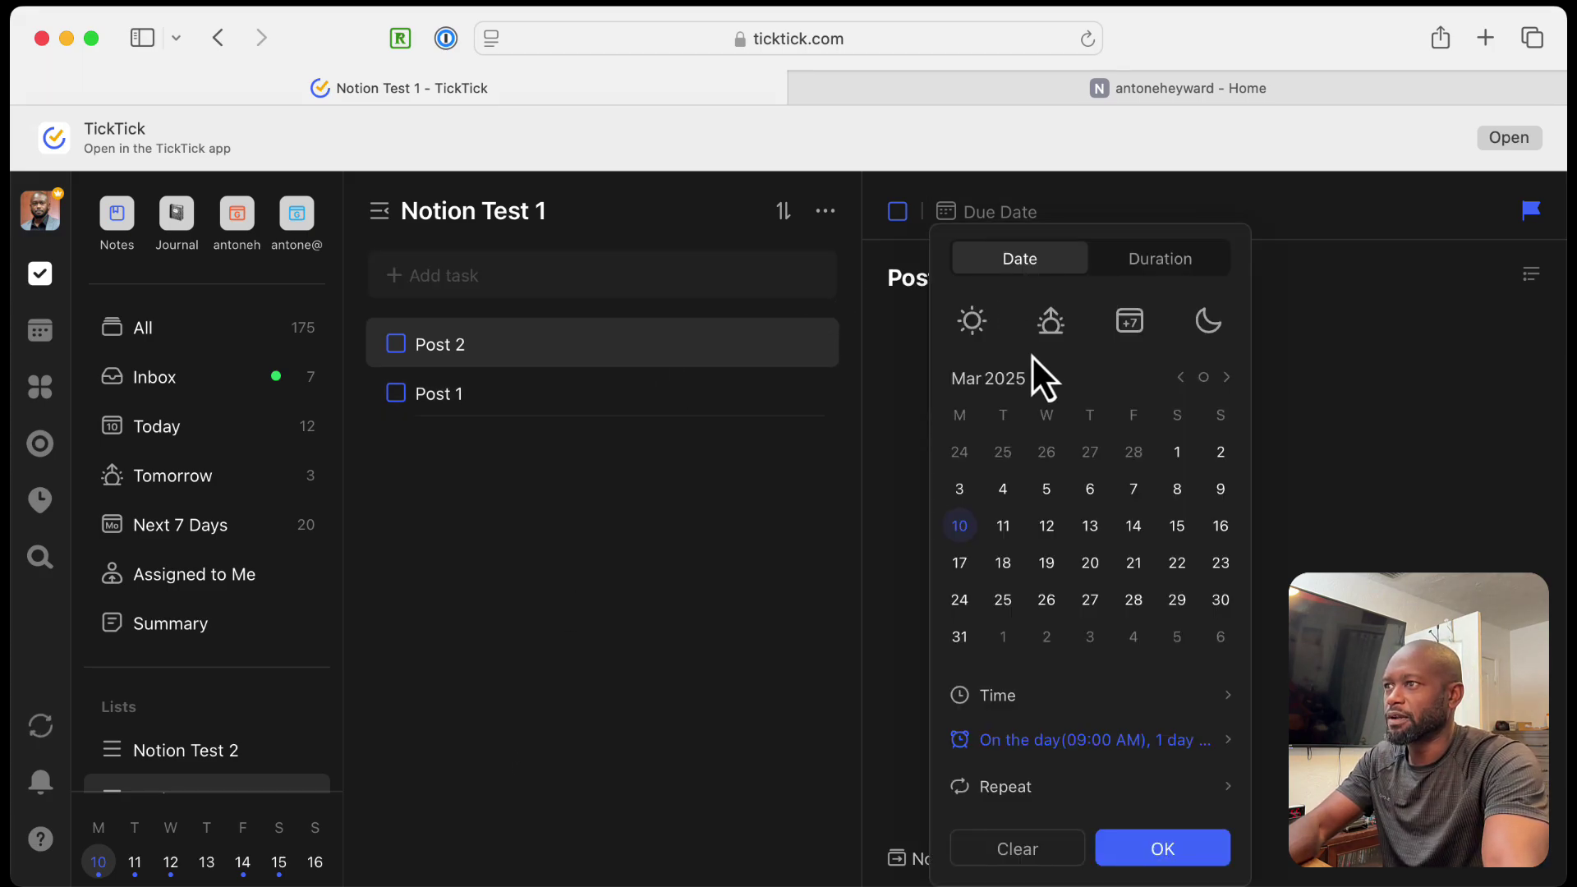
left_click(960, 527)
left_click(1003, 526)
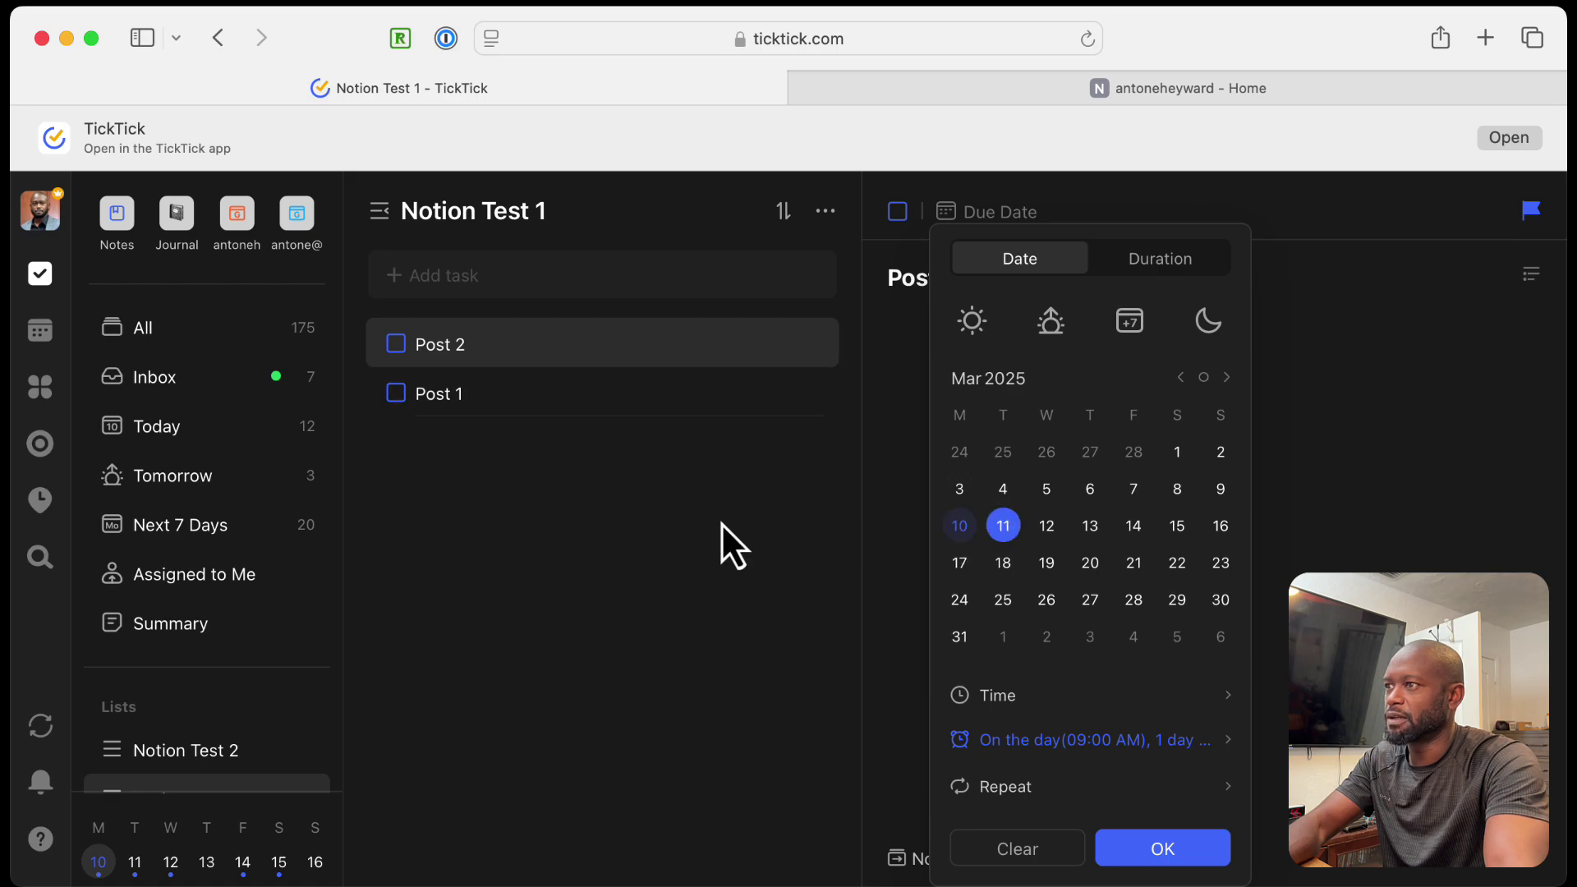
left_click(1145, 840)
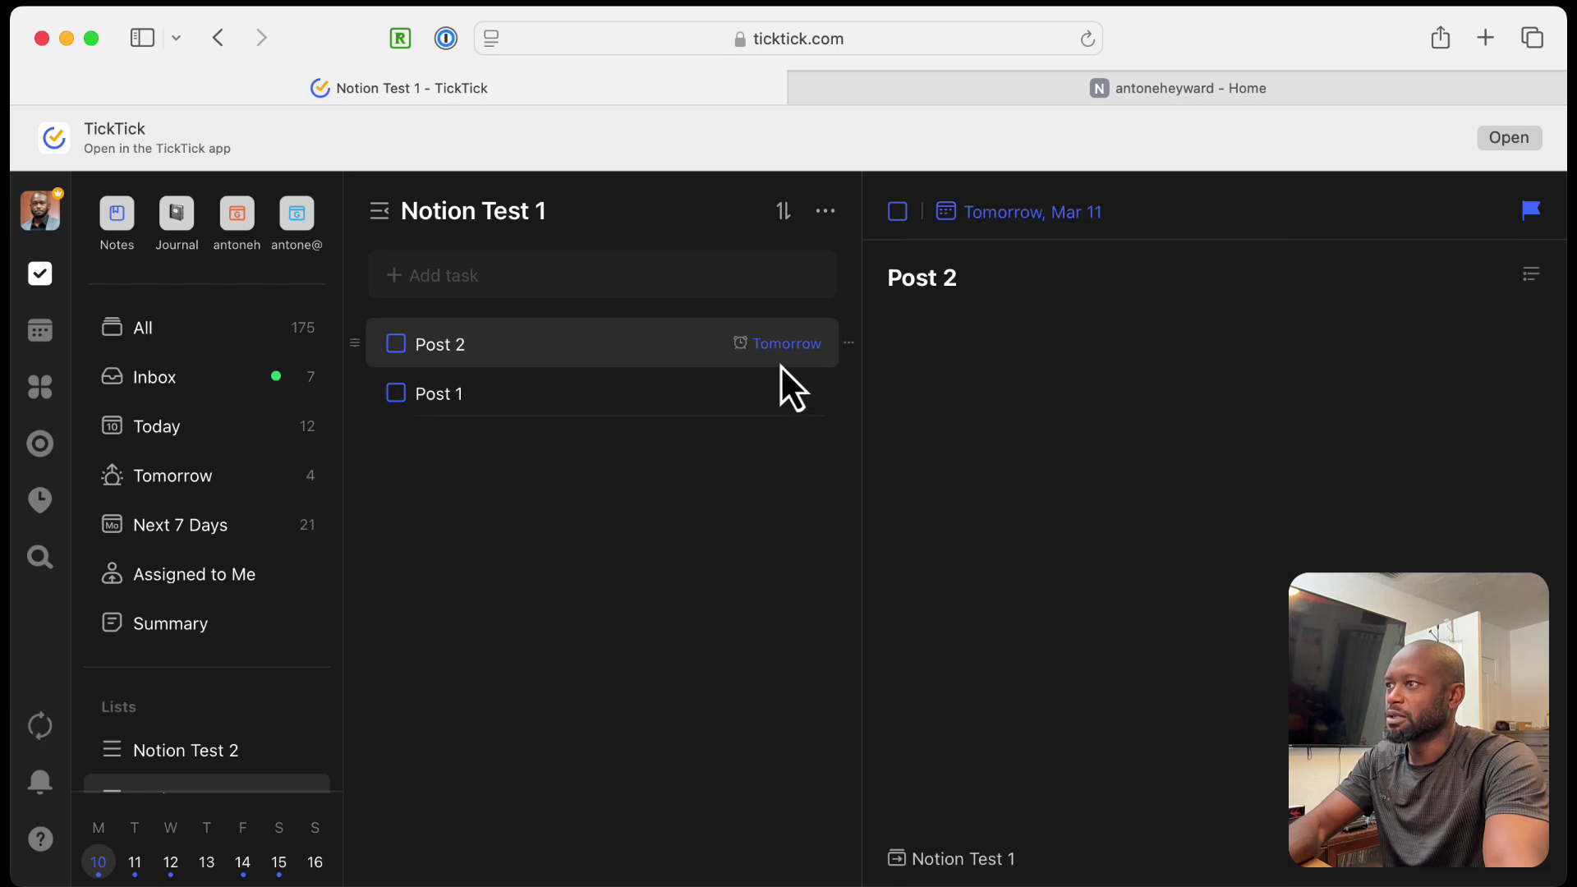
left_click(612, 396)
left_click(1017, 218)
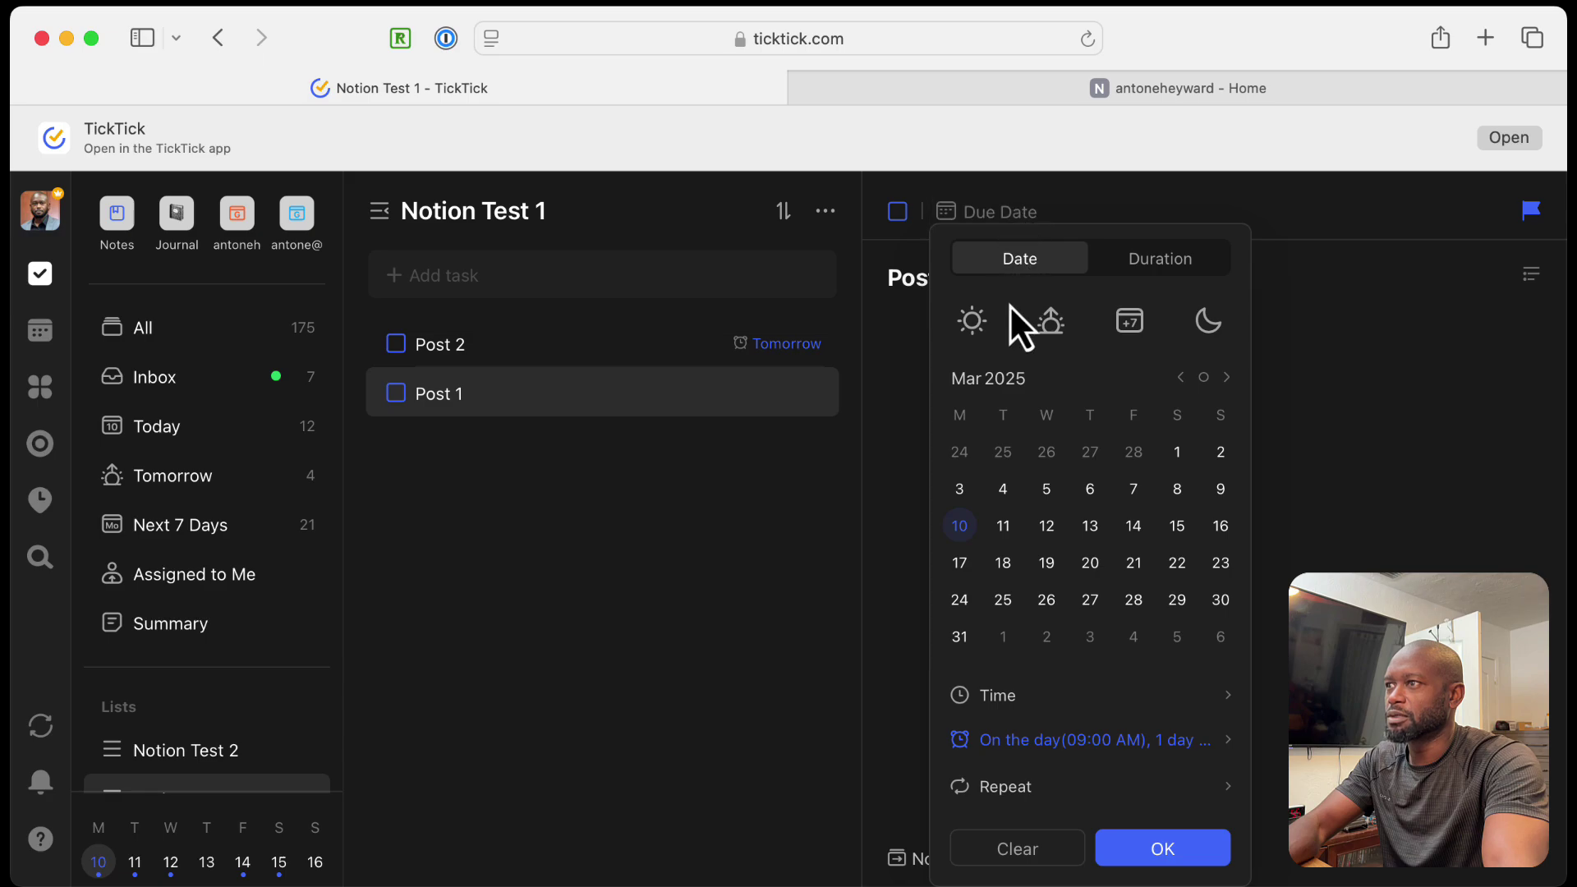
left_click(973, 318)
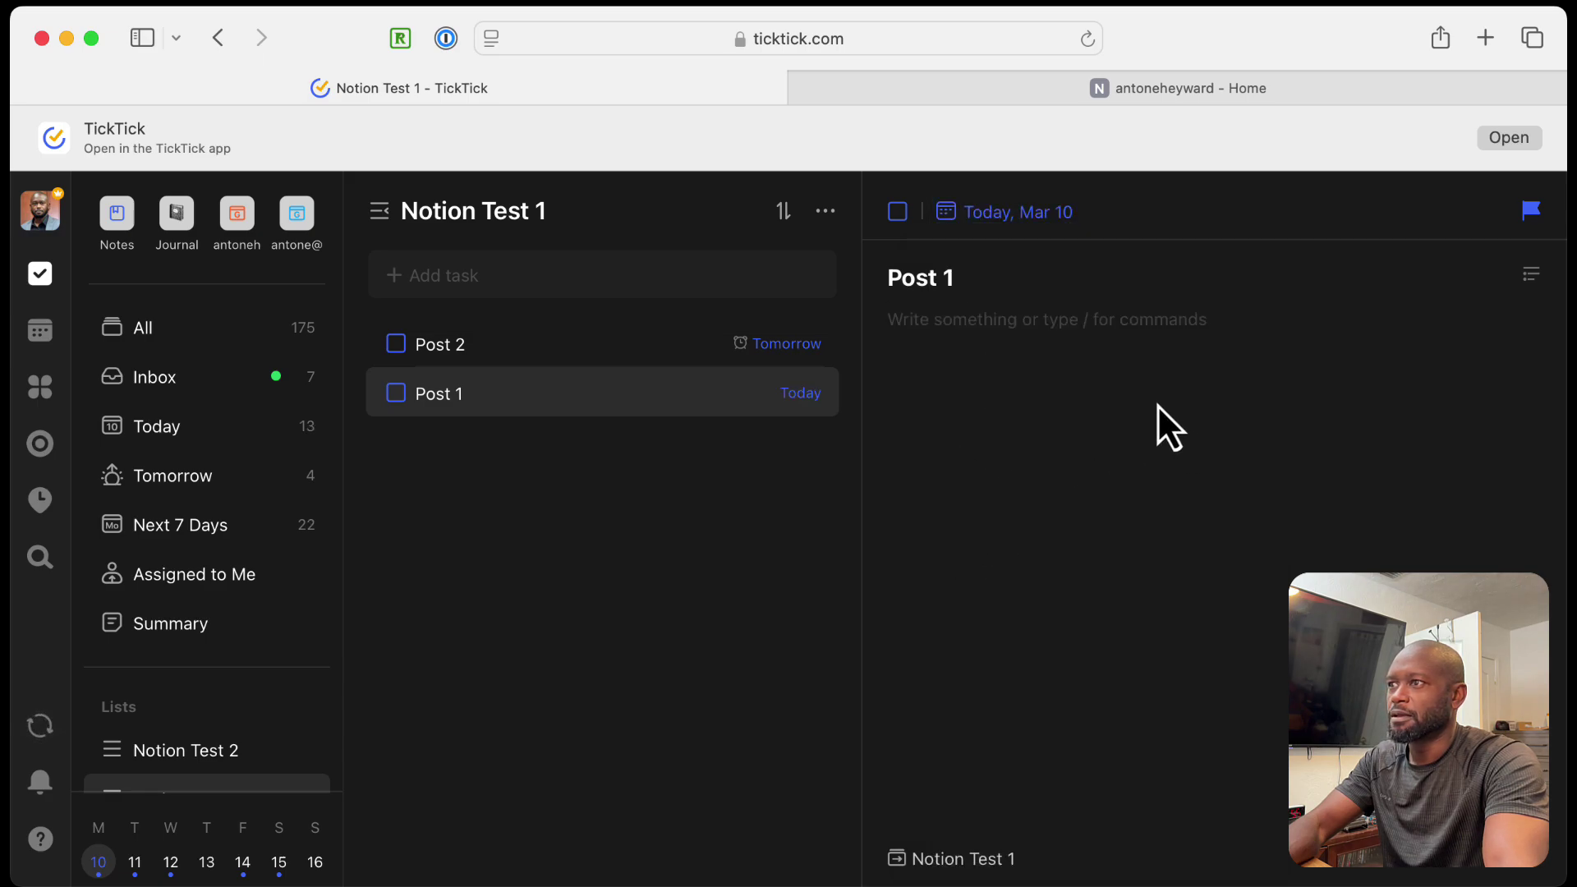
Step: Add descriptions to Post 1 ('aaaaa') and Post 2 ('bbbbbb')
left_click(1080, 363)
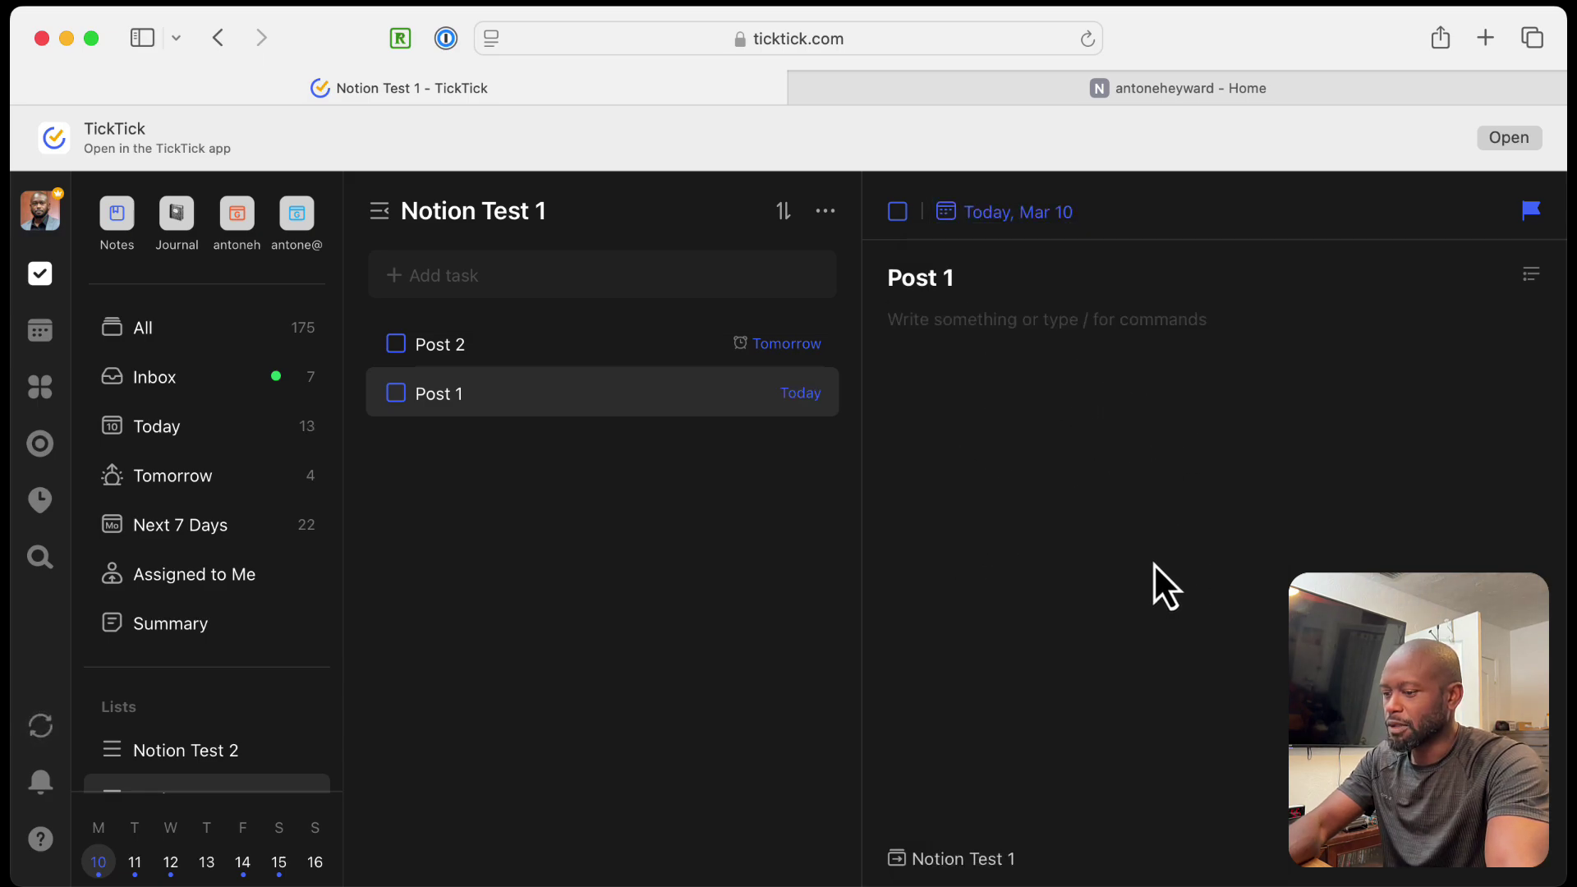
type("aaaaa")
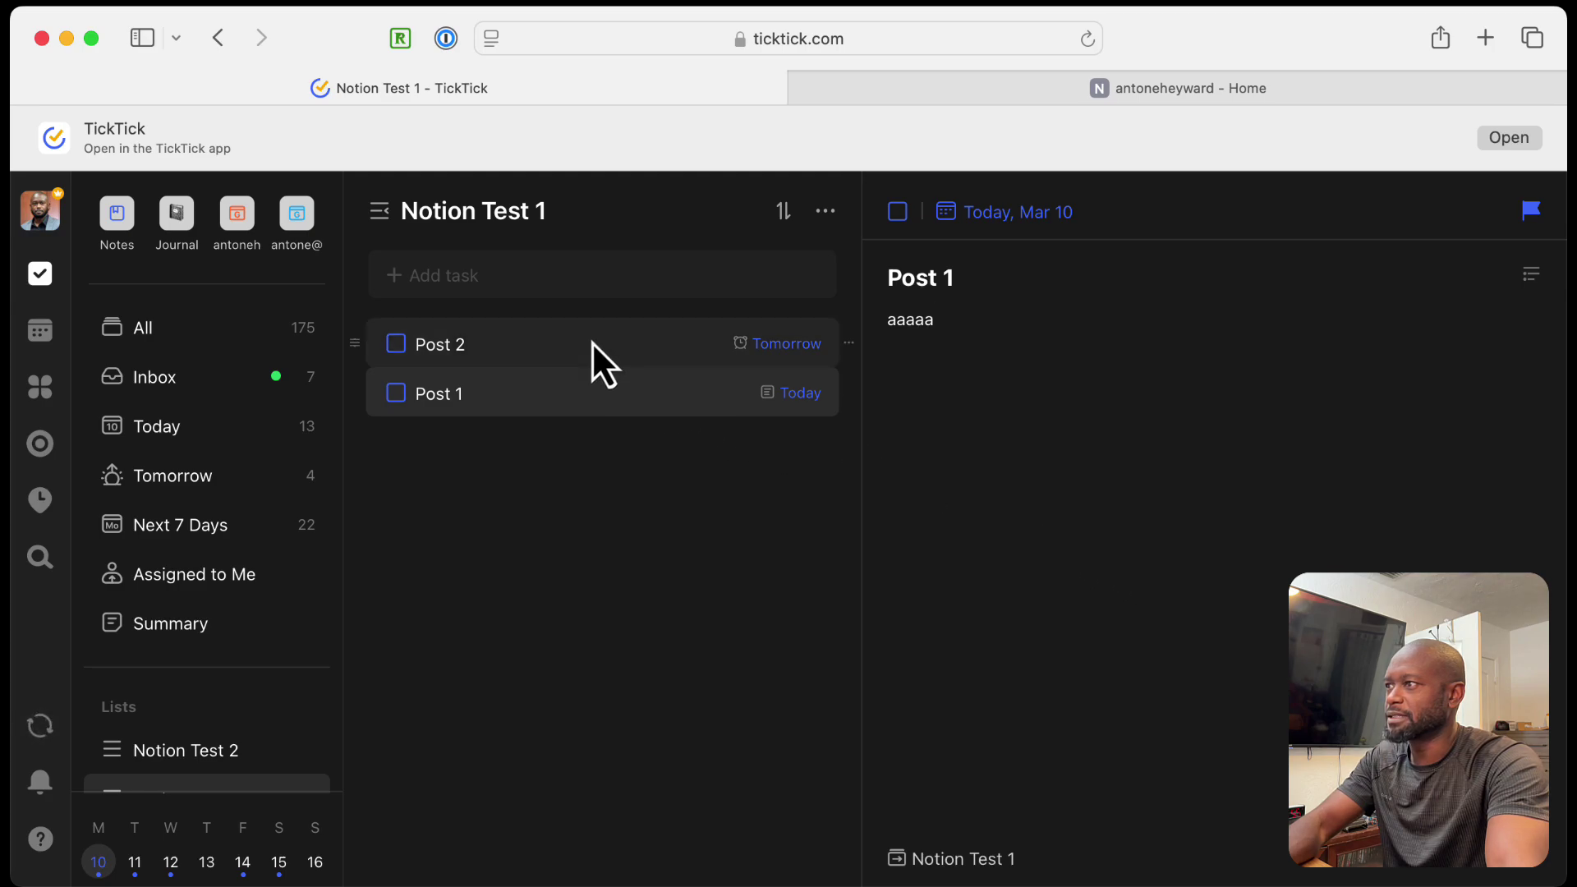
left_click(592, 344)
left_click(1013, 437)
type("bbbbbb")
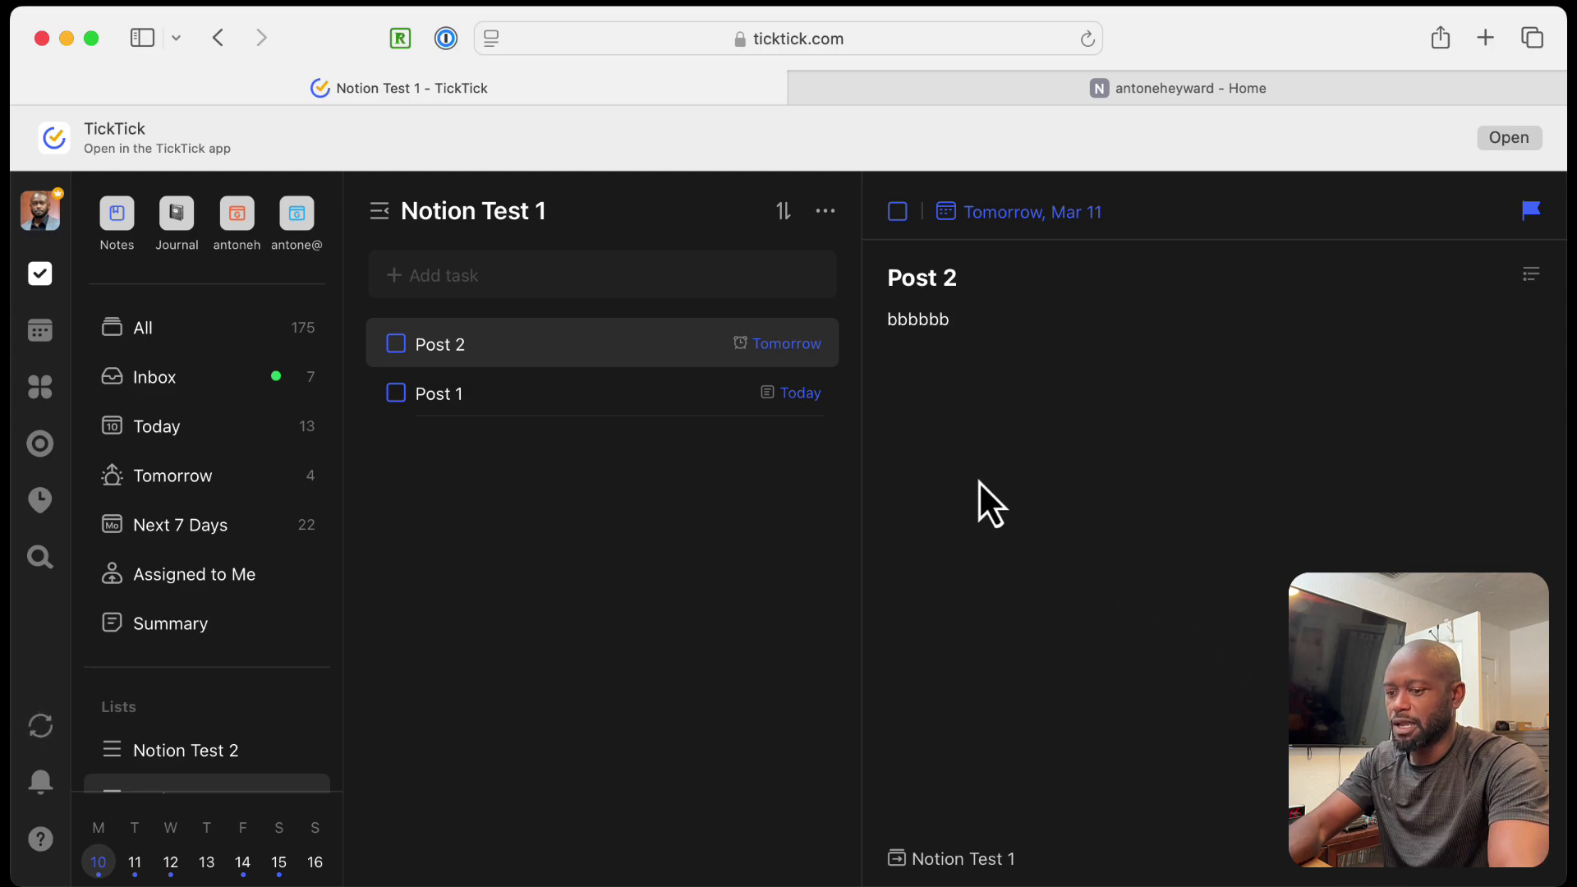
Step: Add the event tag to Post 2 and the product tag to Post 1 in their descriptions
key("Return")
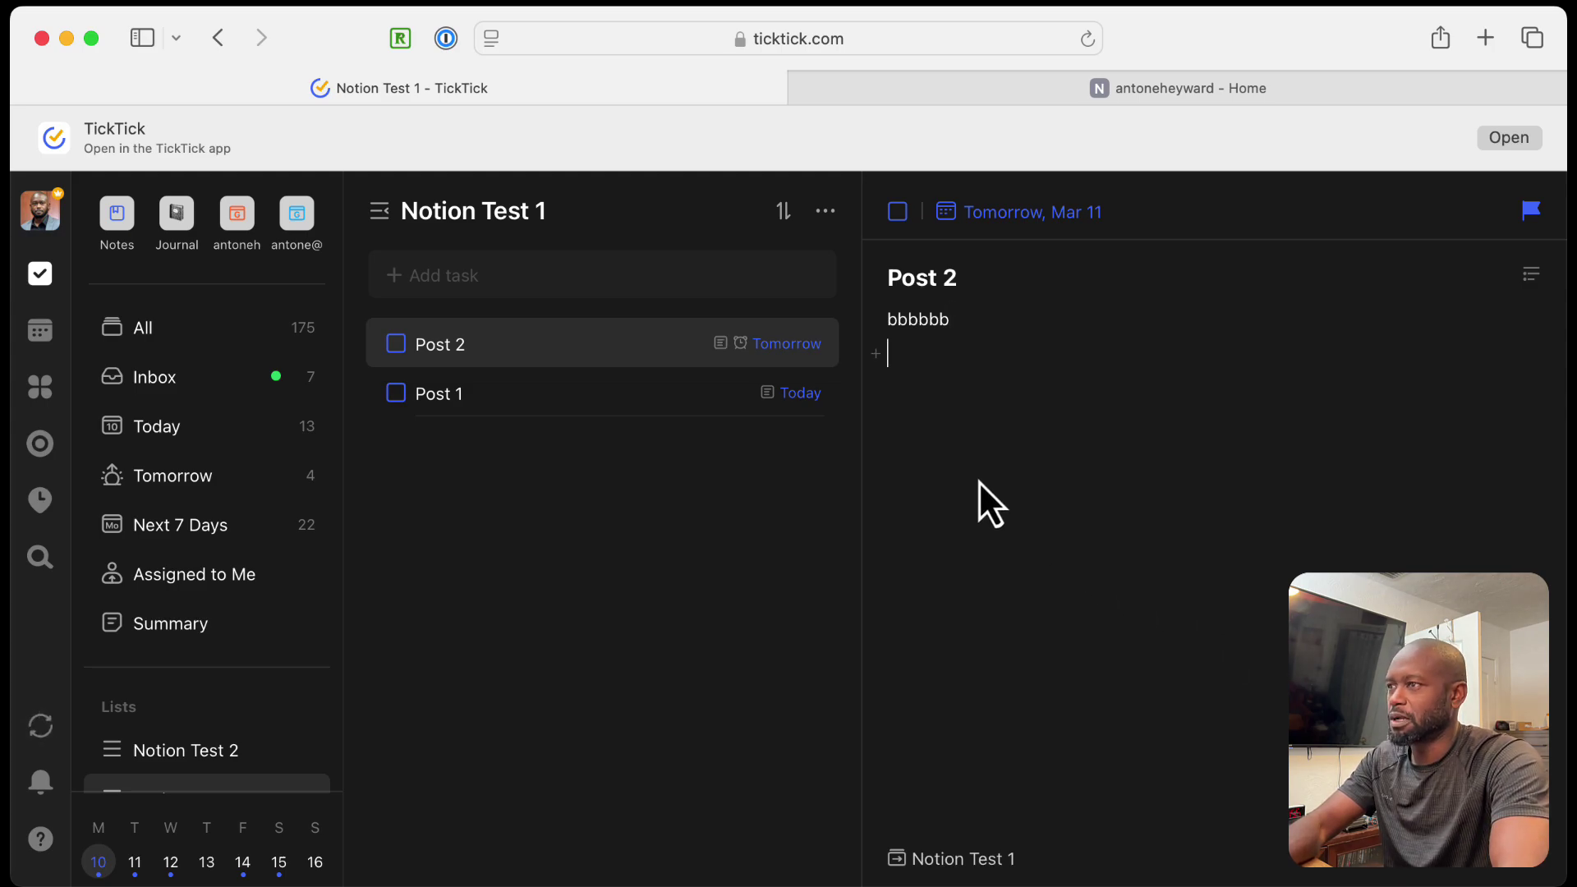
type("#")
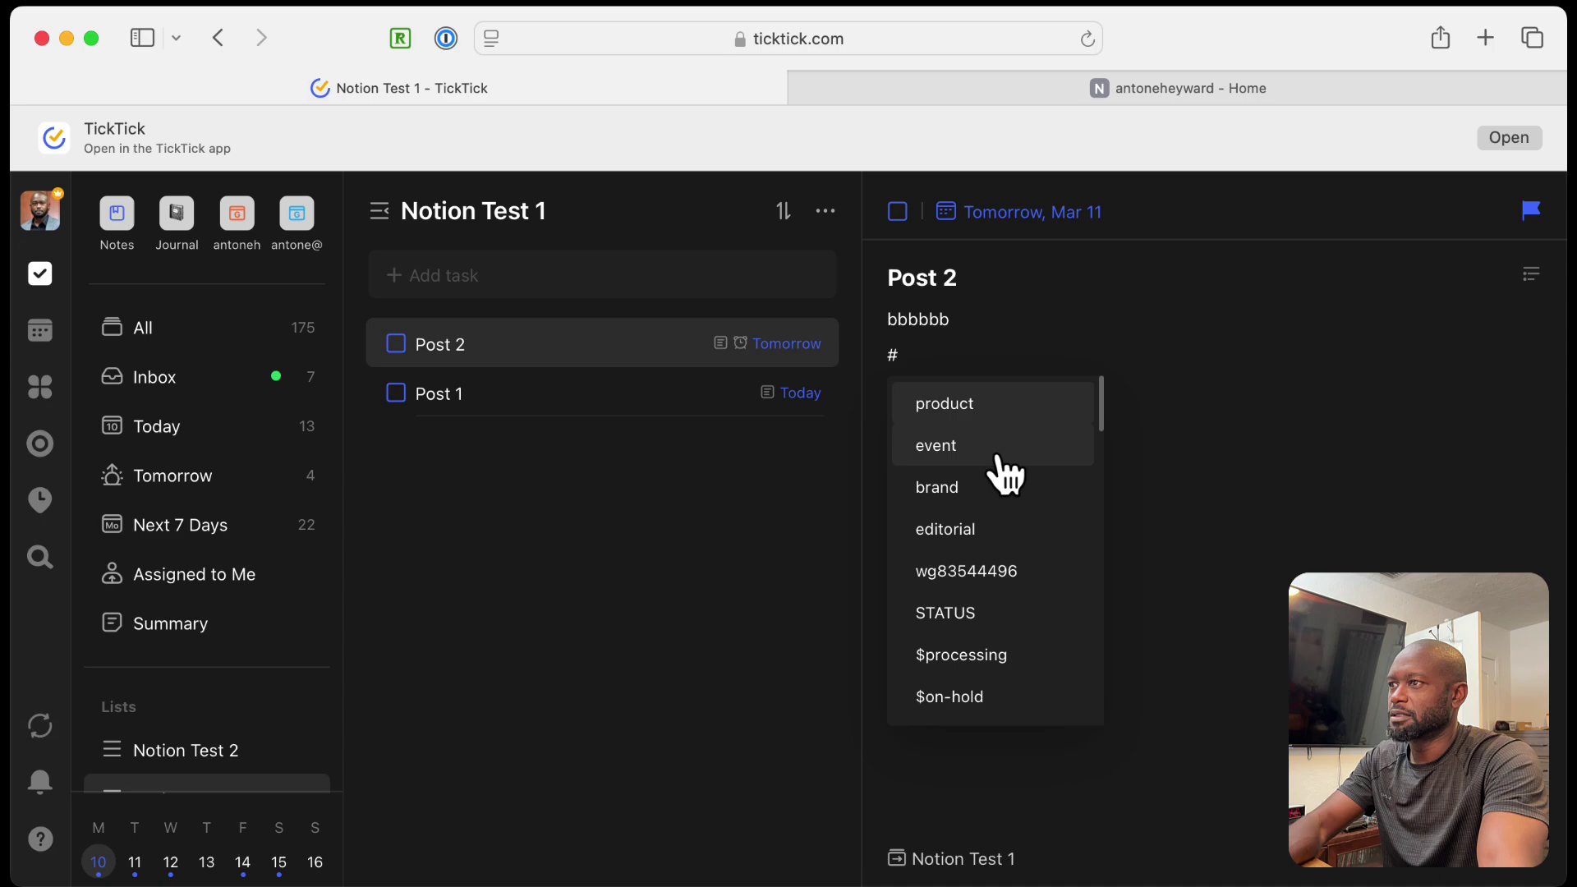
left_click(986, 450)
left_click(659, 397)
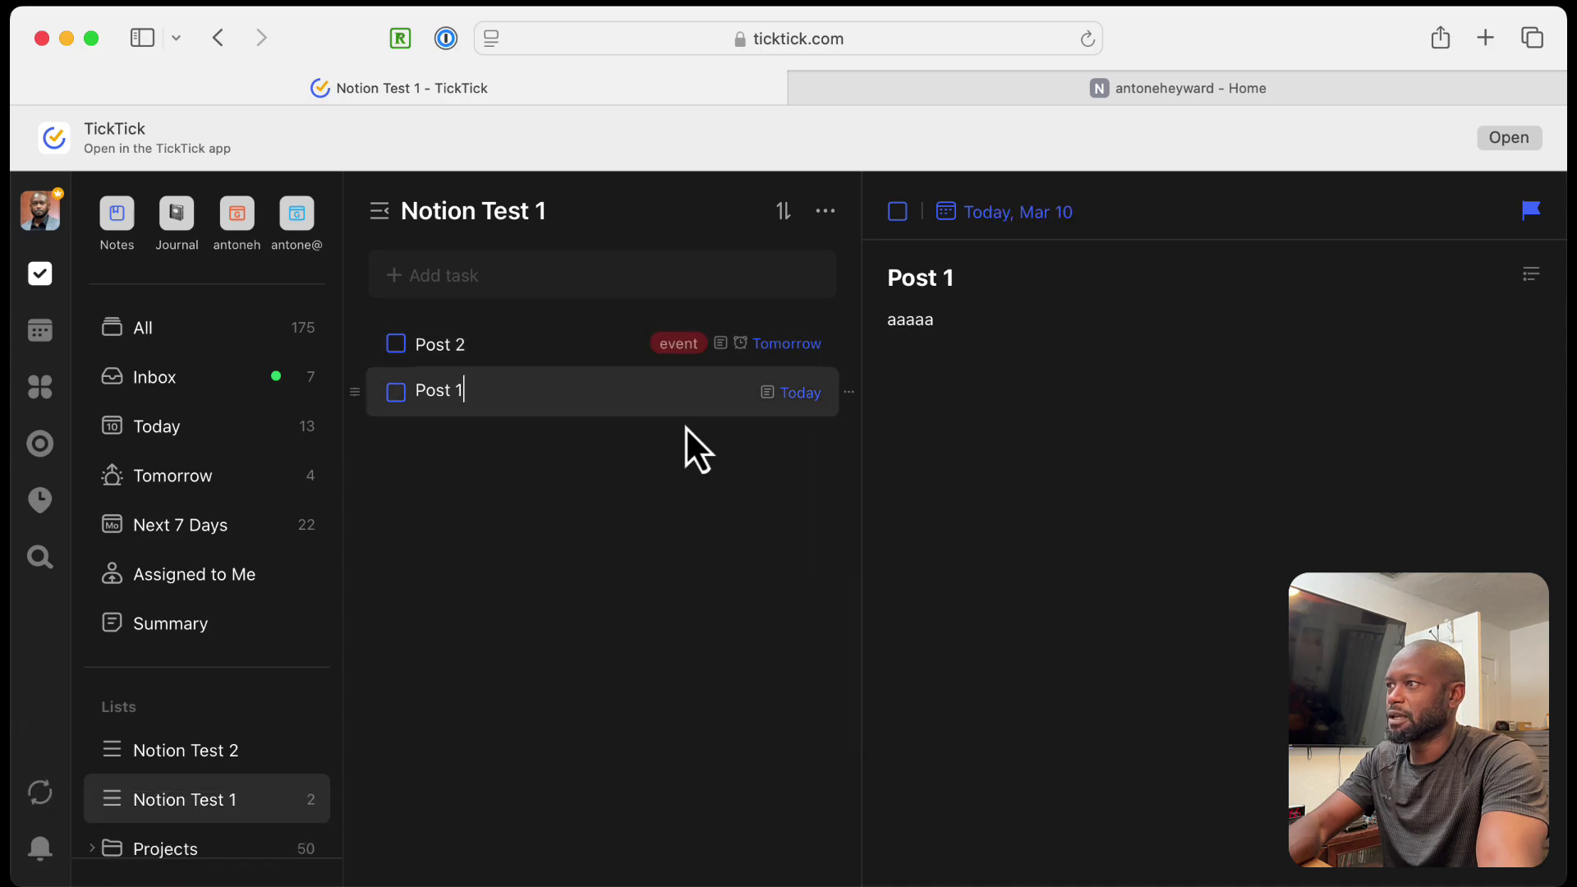
left_click(999, 387)
key("Return")
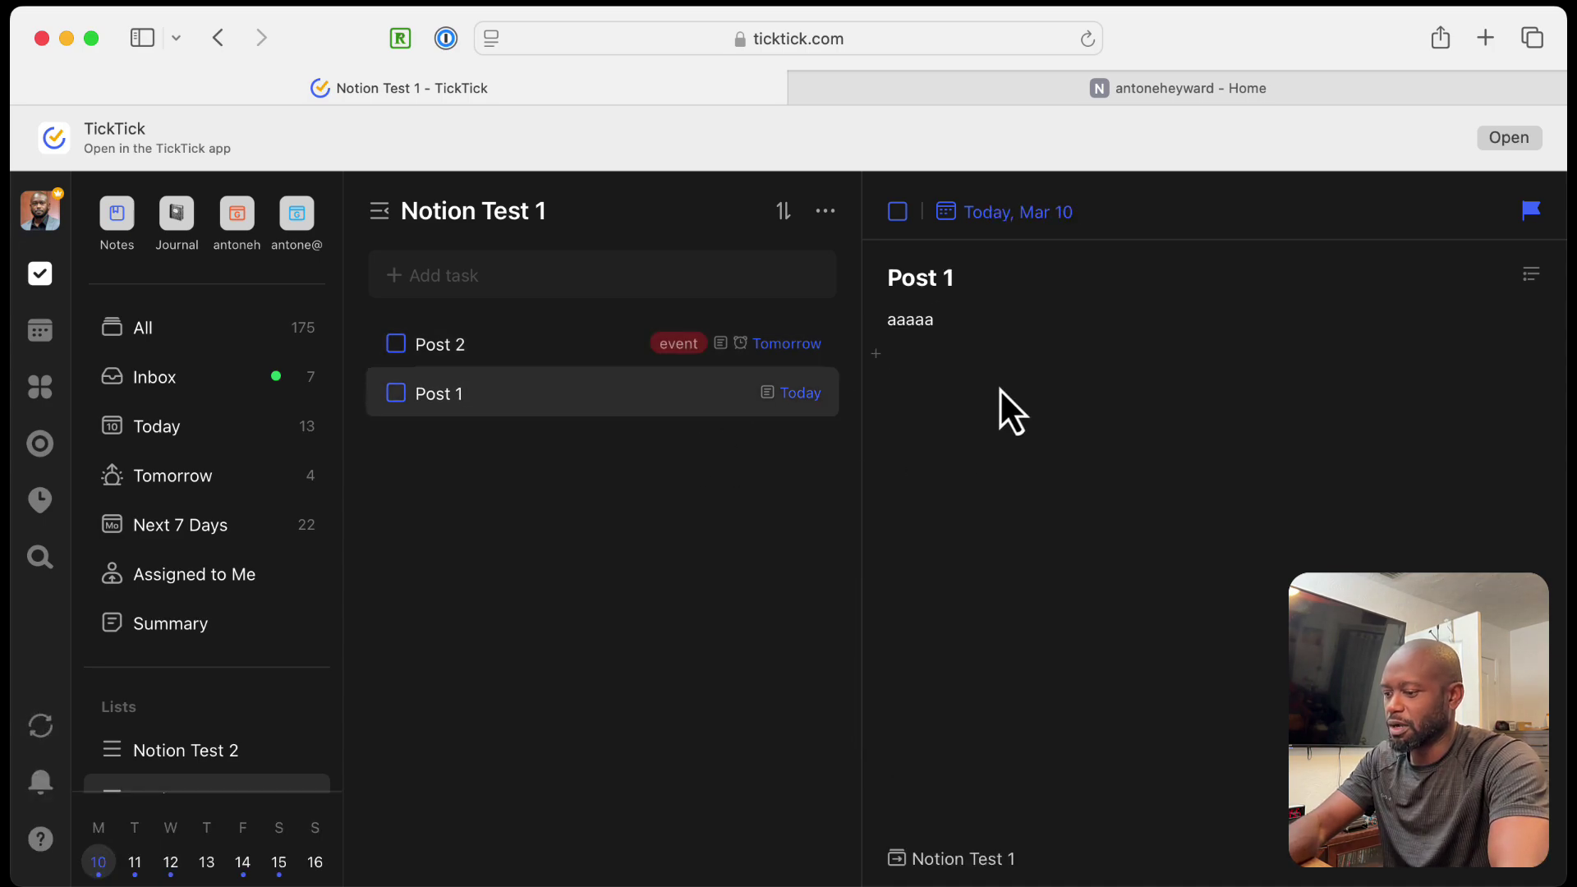
type("#e")
key("BackSpace")
key("BackSpace")
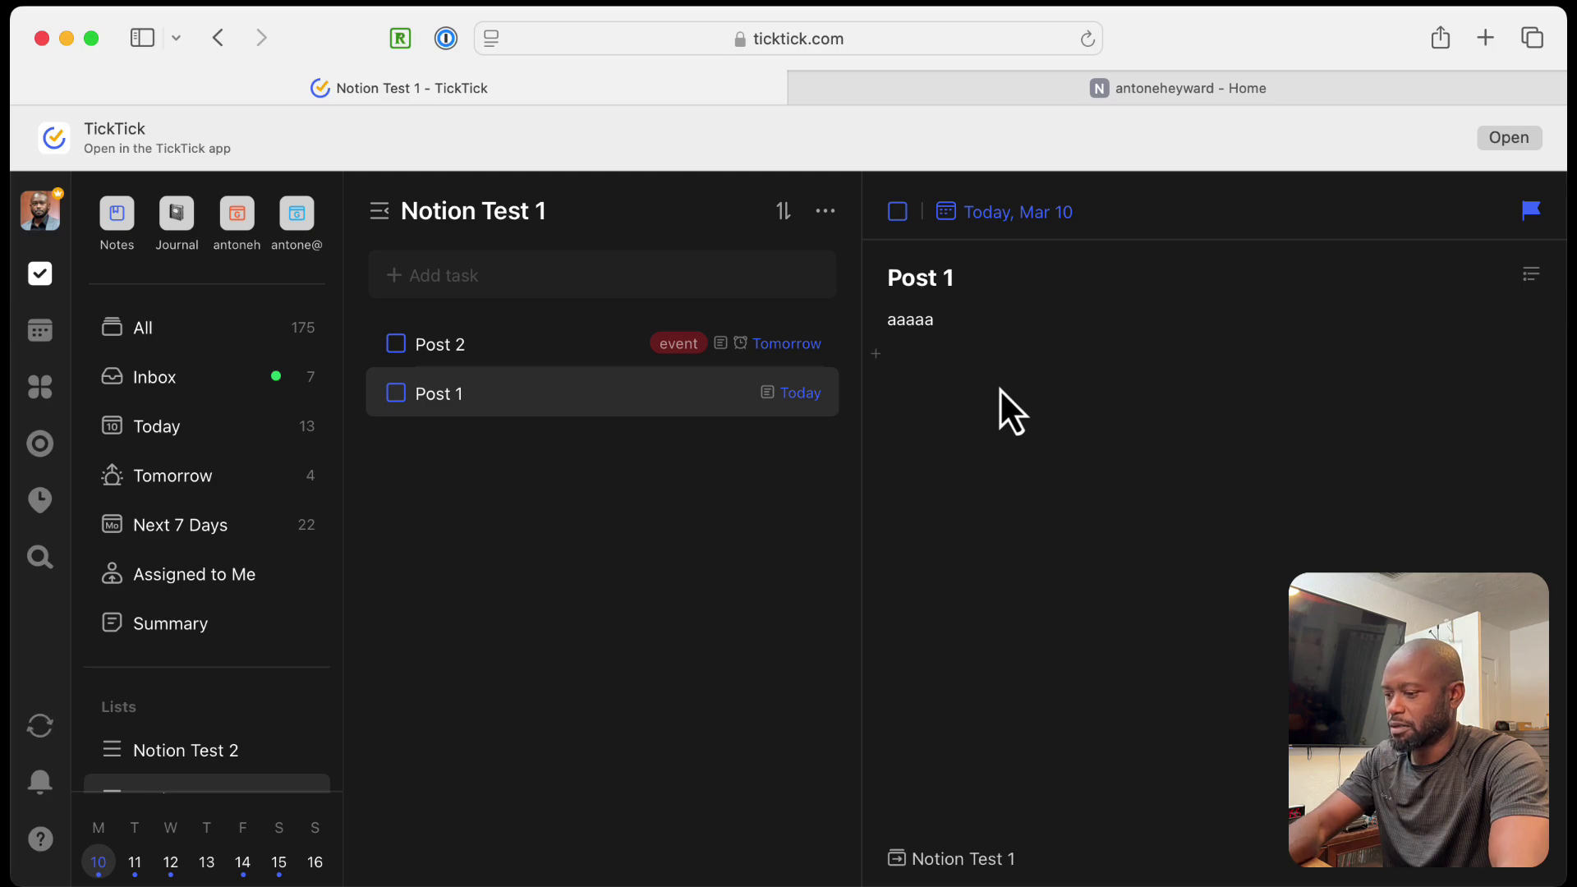
type("#")
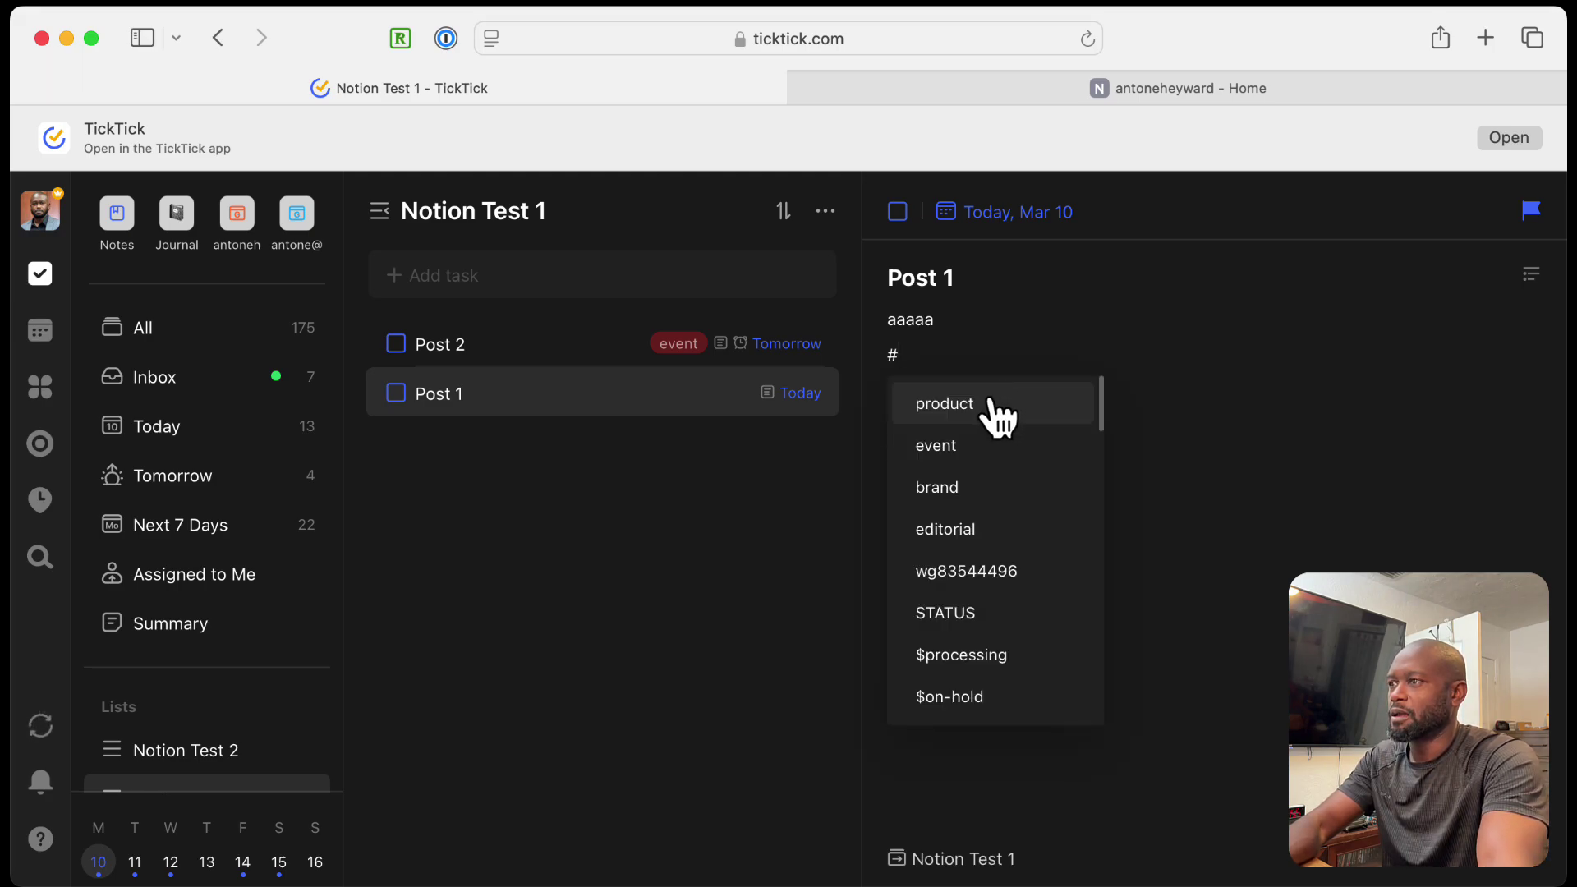
left_click(998, 407)
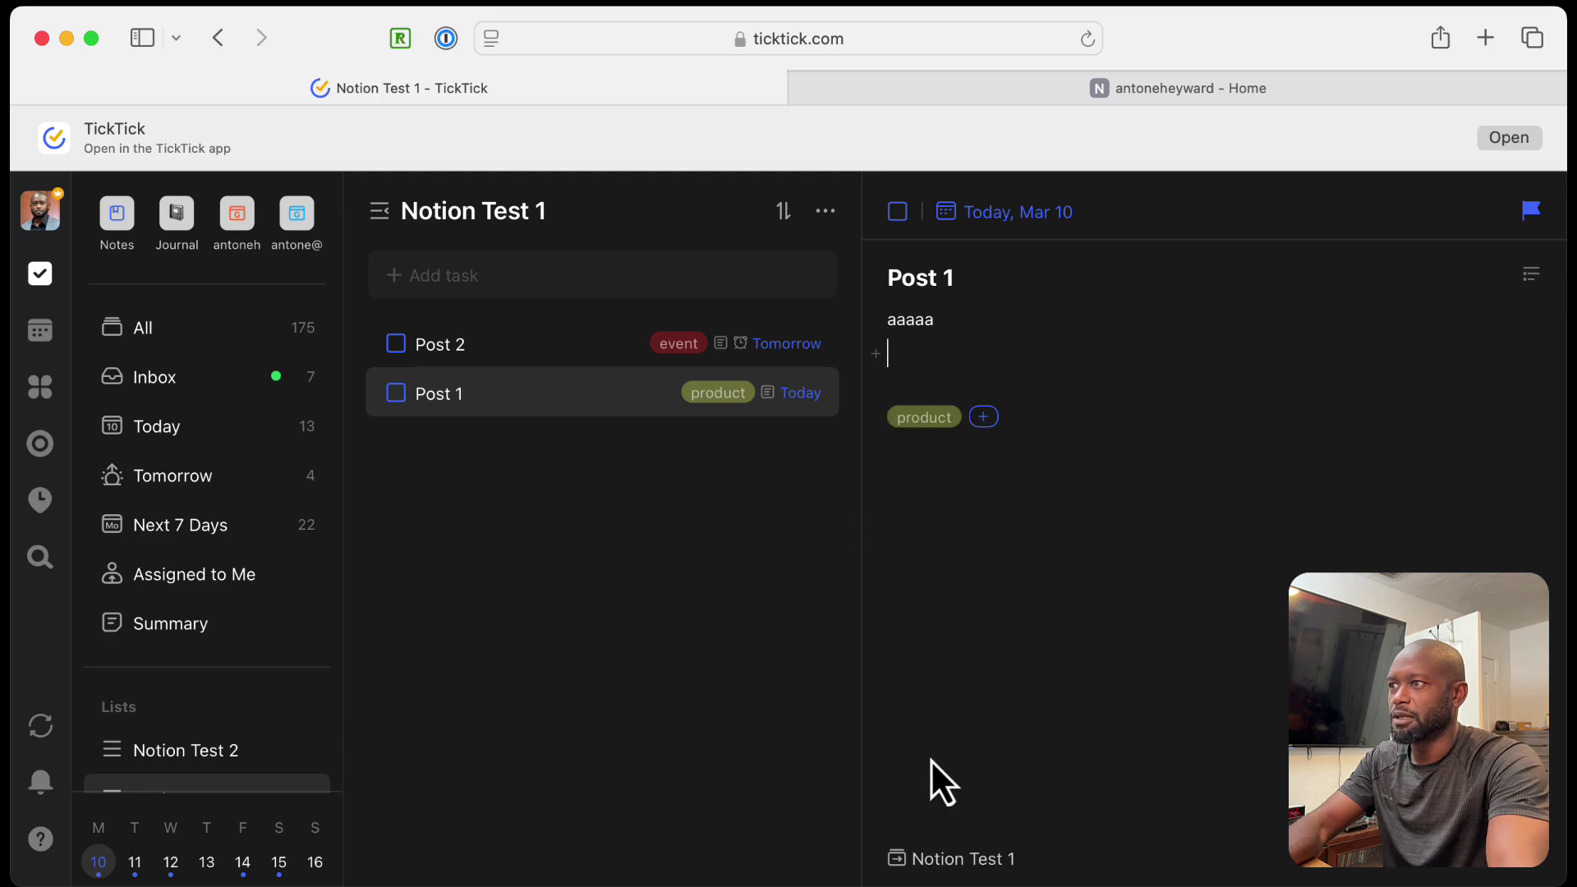
Step: Run Sync with Notion from the Notion Test 1 list's options menu
left_click(869, 87)
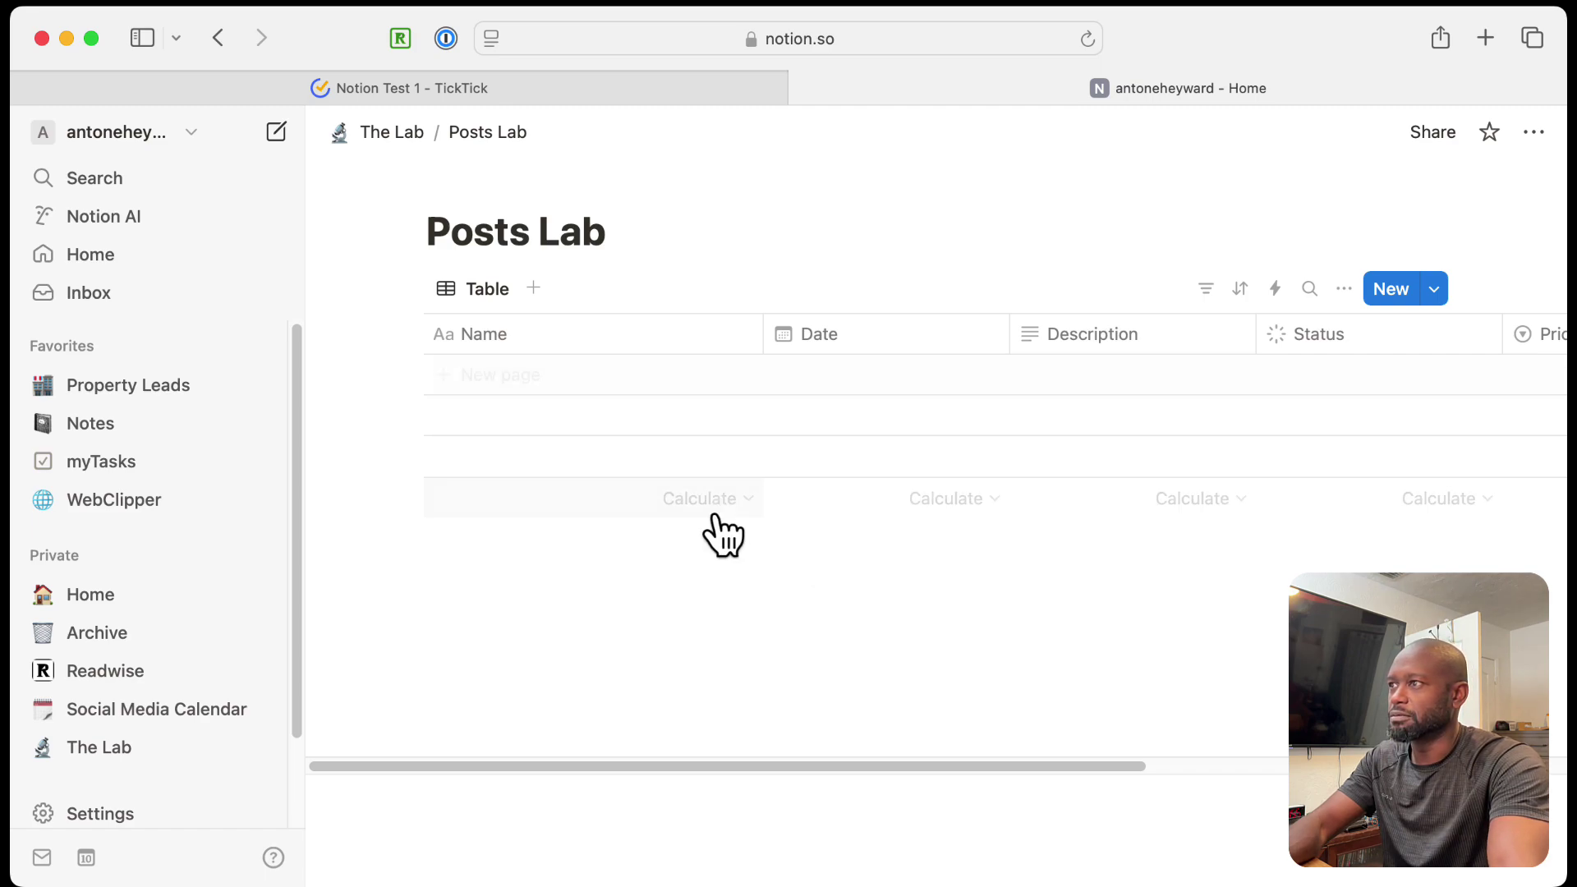
key("ctrl+shift+Tab")
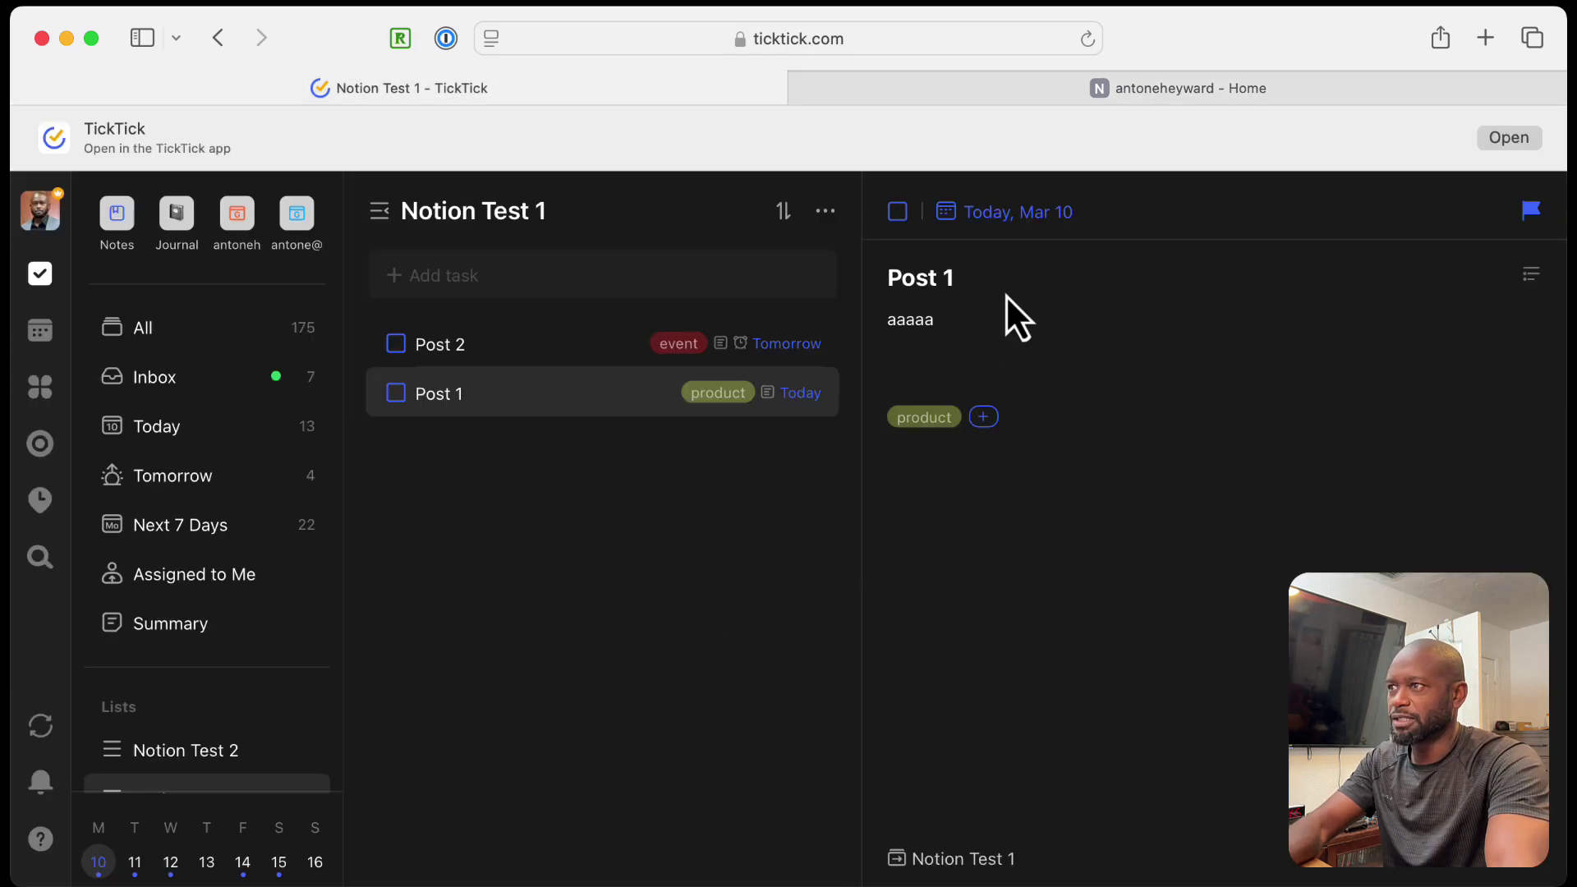
key("ctrl+Tab")
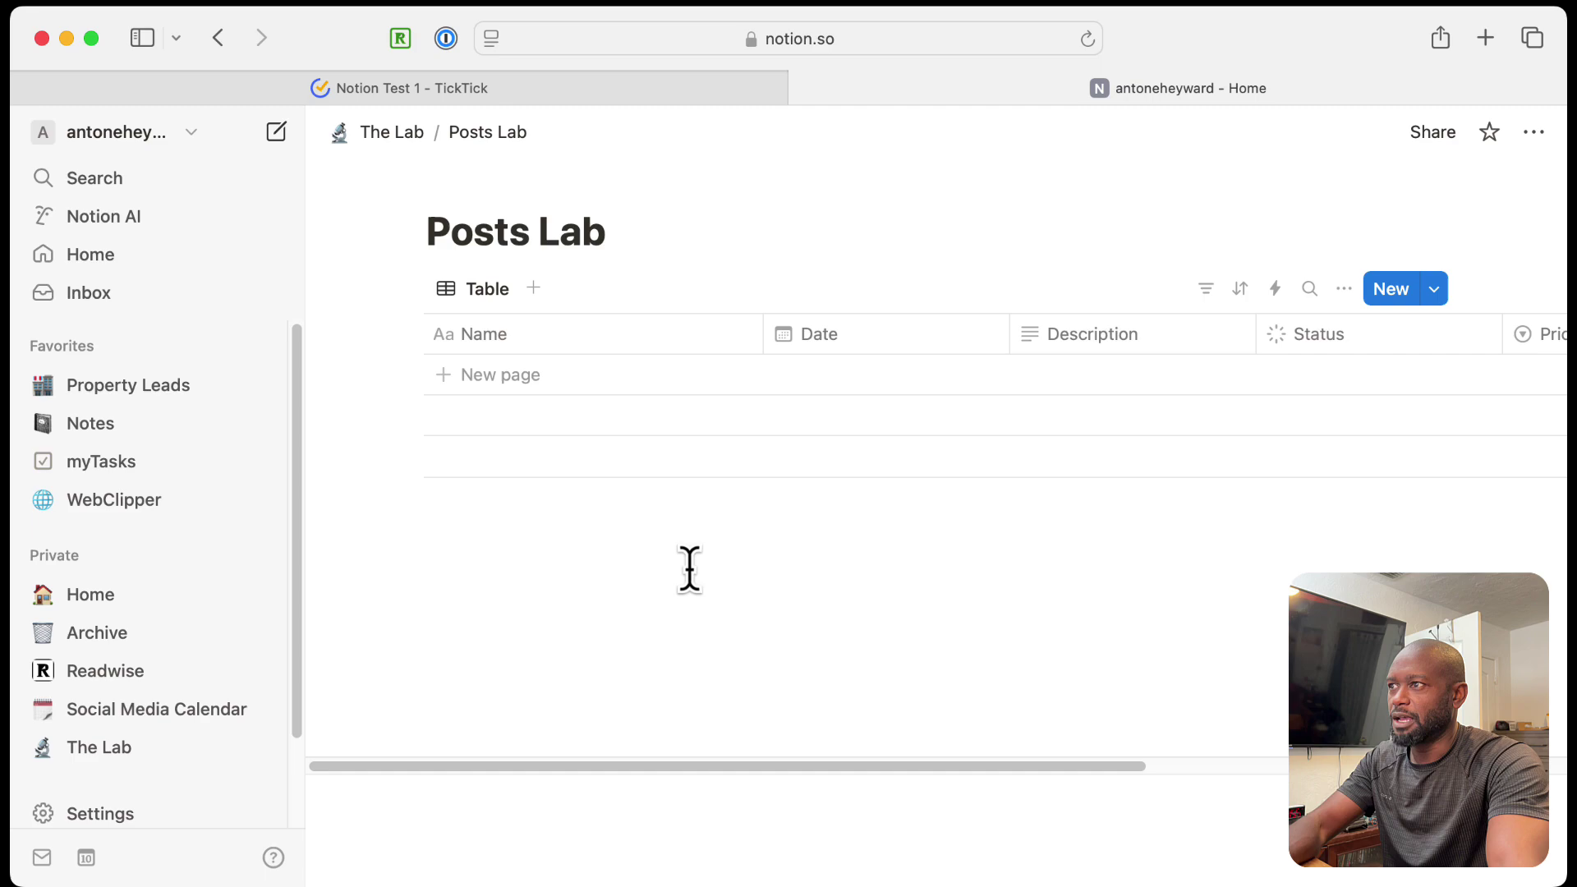
left_click(610, 92)
left_click(826, 212)
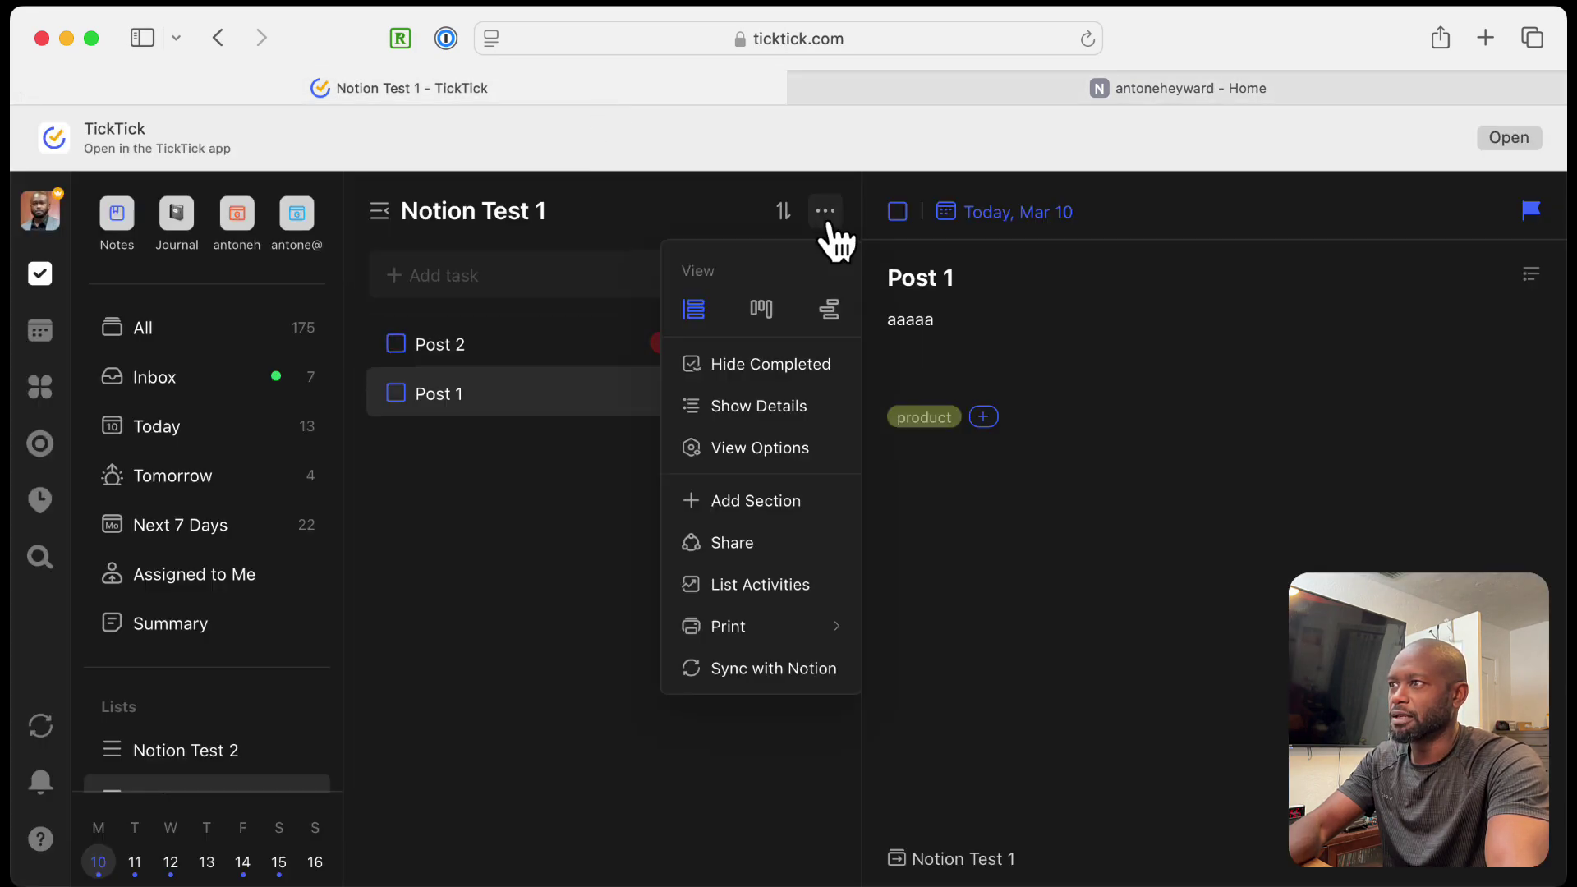
left_click(776, 669)
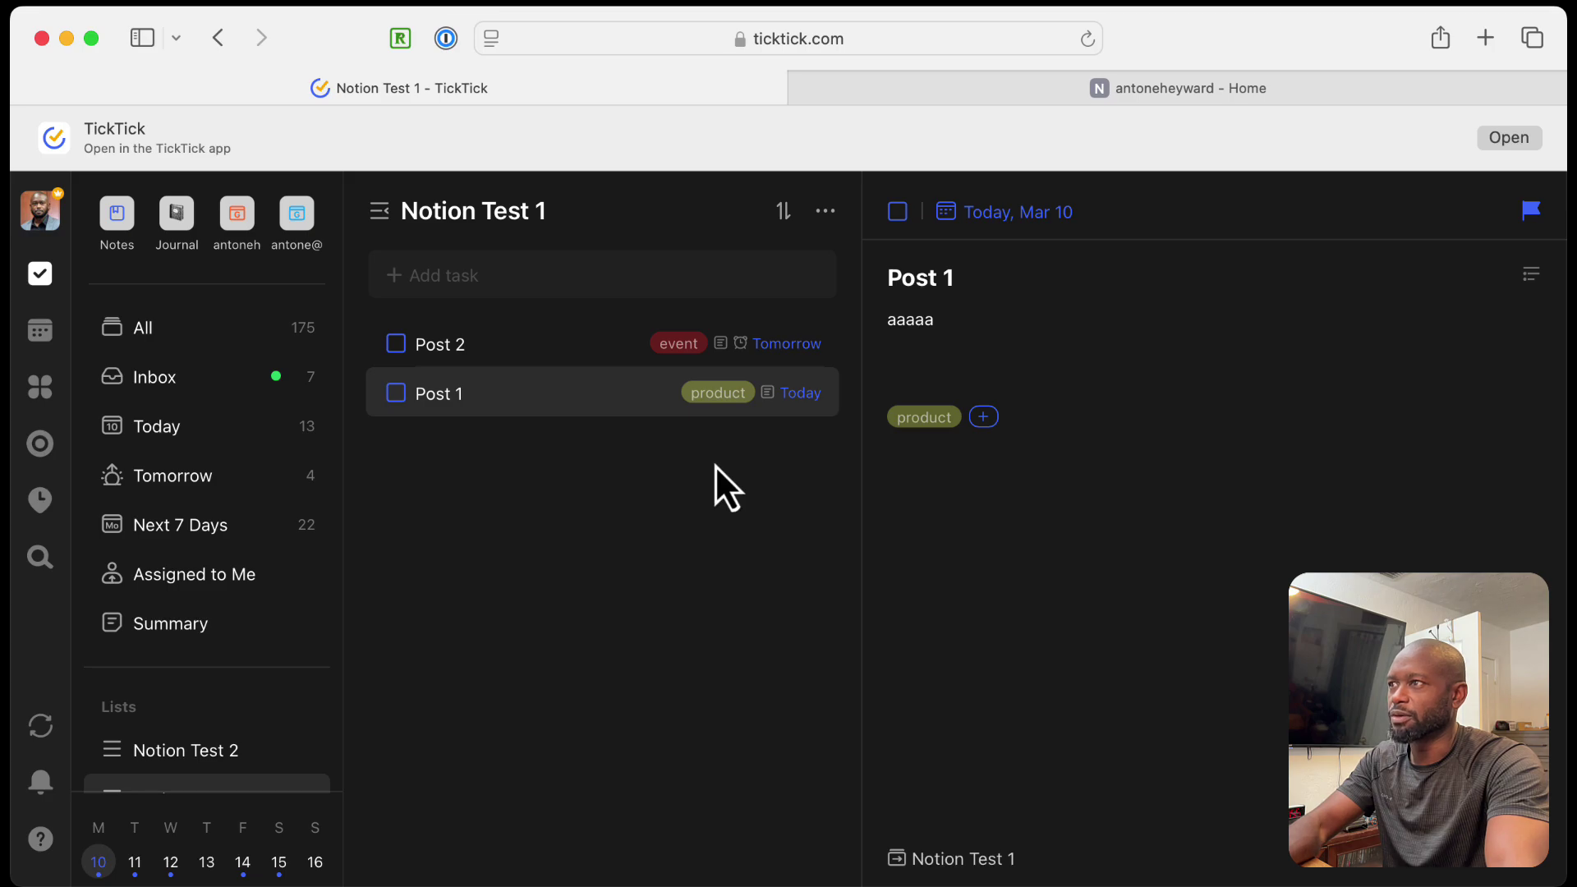
Step: Reload the Posts Lab page in Notion and compare it with the TickTick list
left_click(877, 94)
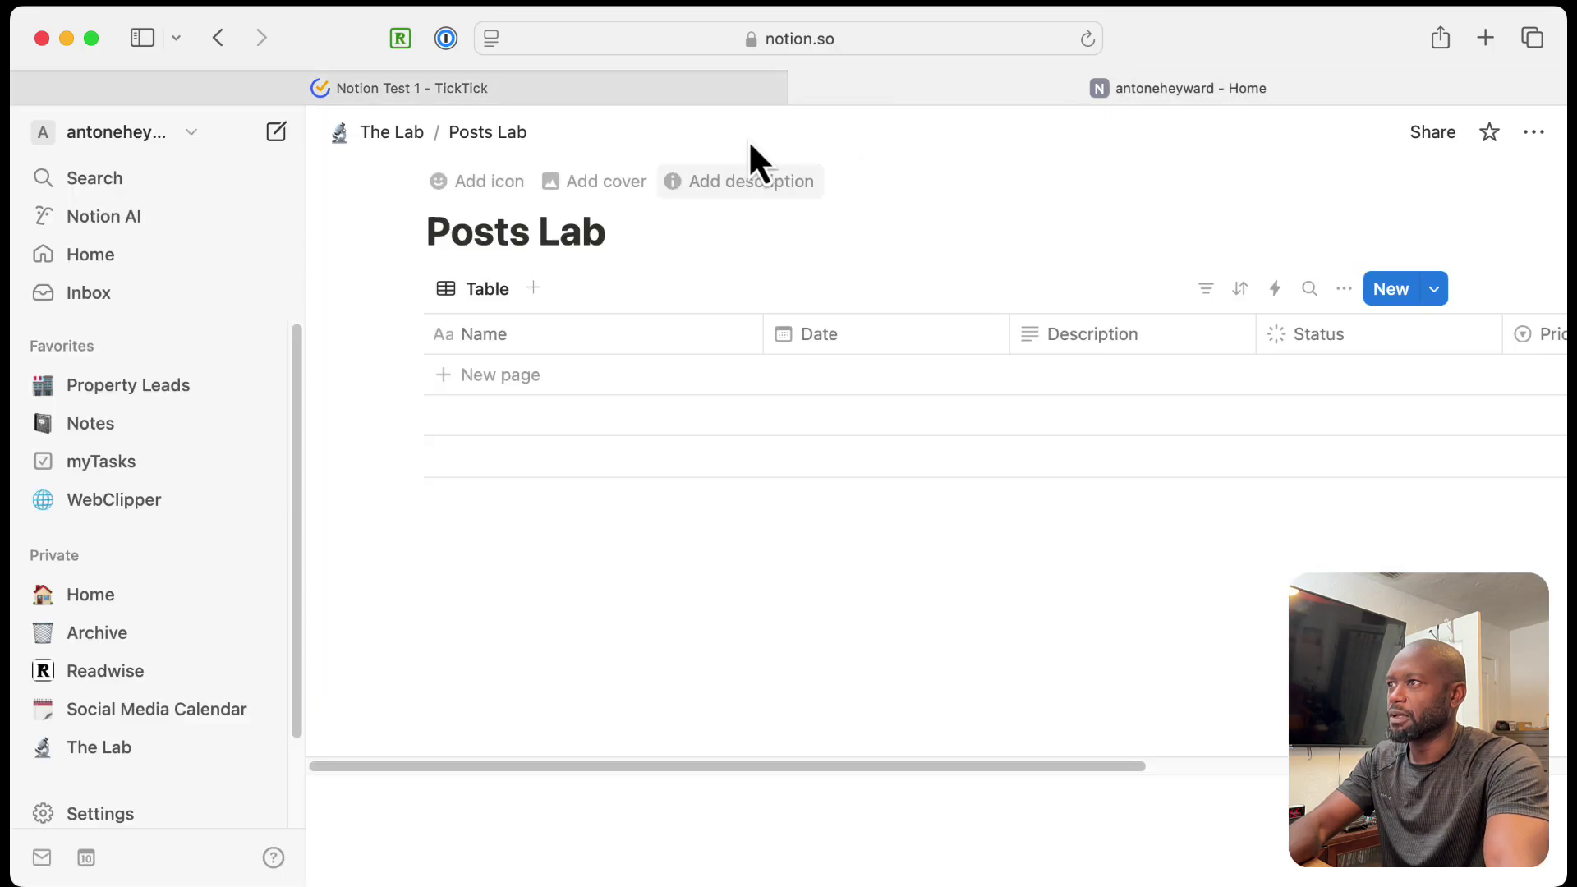
left_click(612, 90)
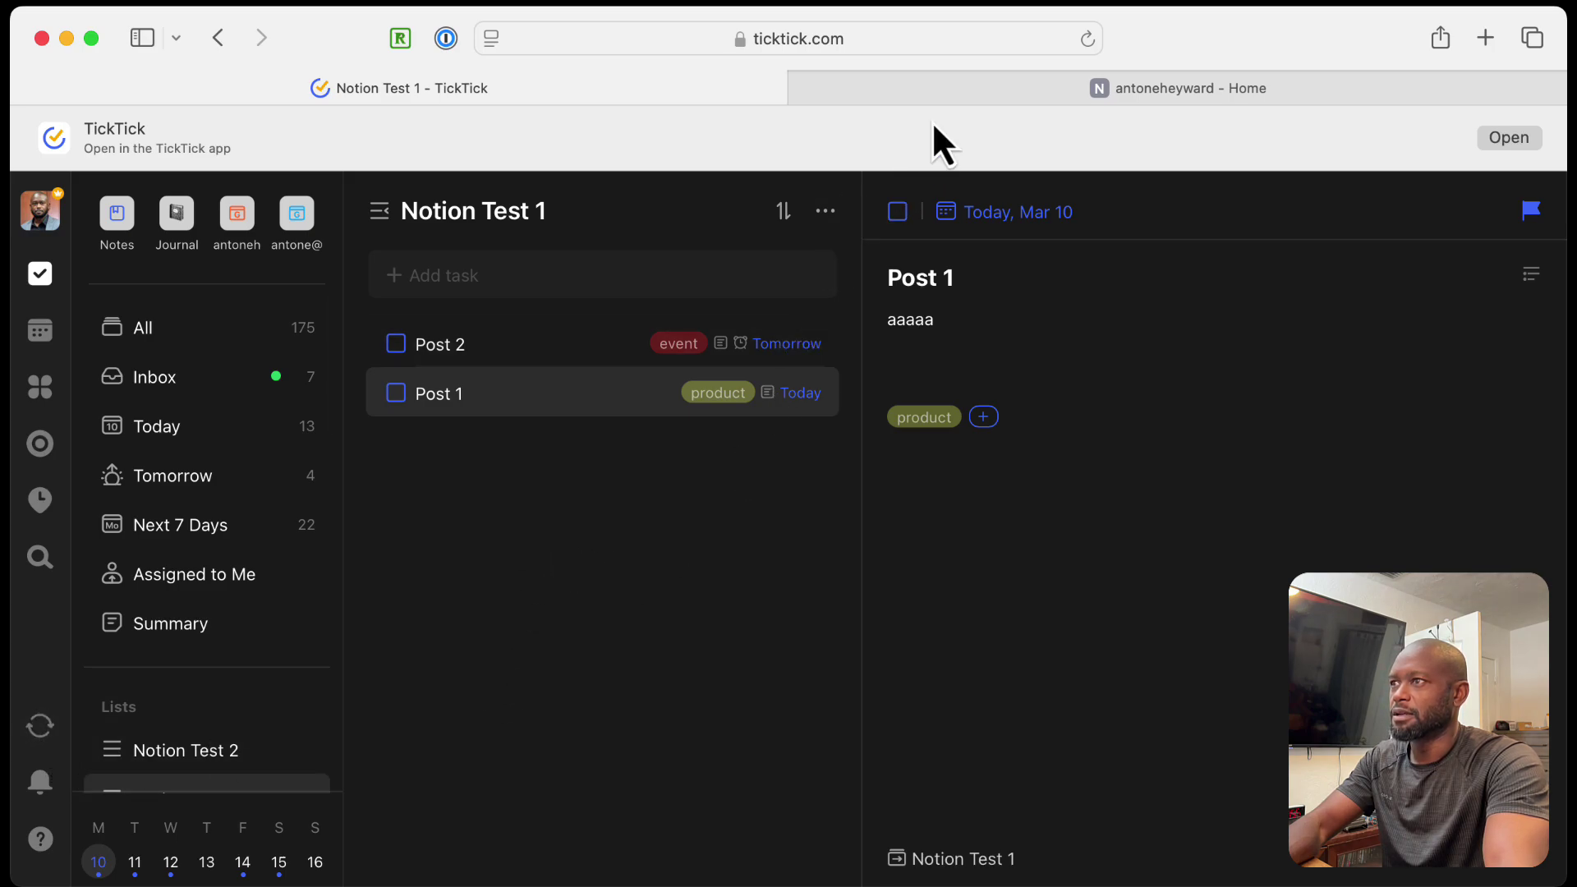
left_click(951, 86)
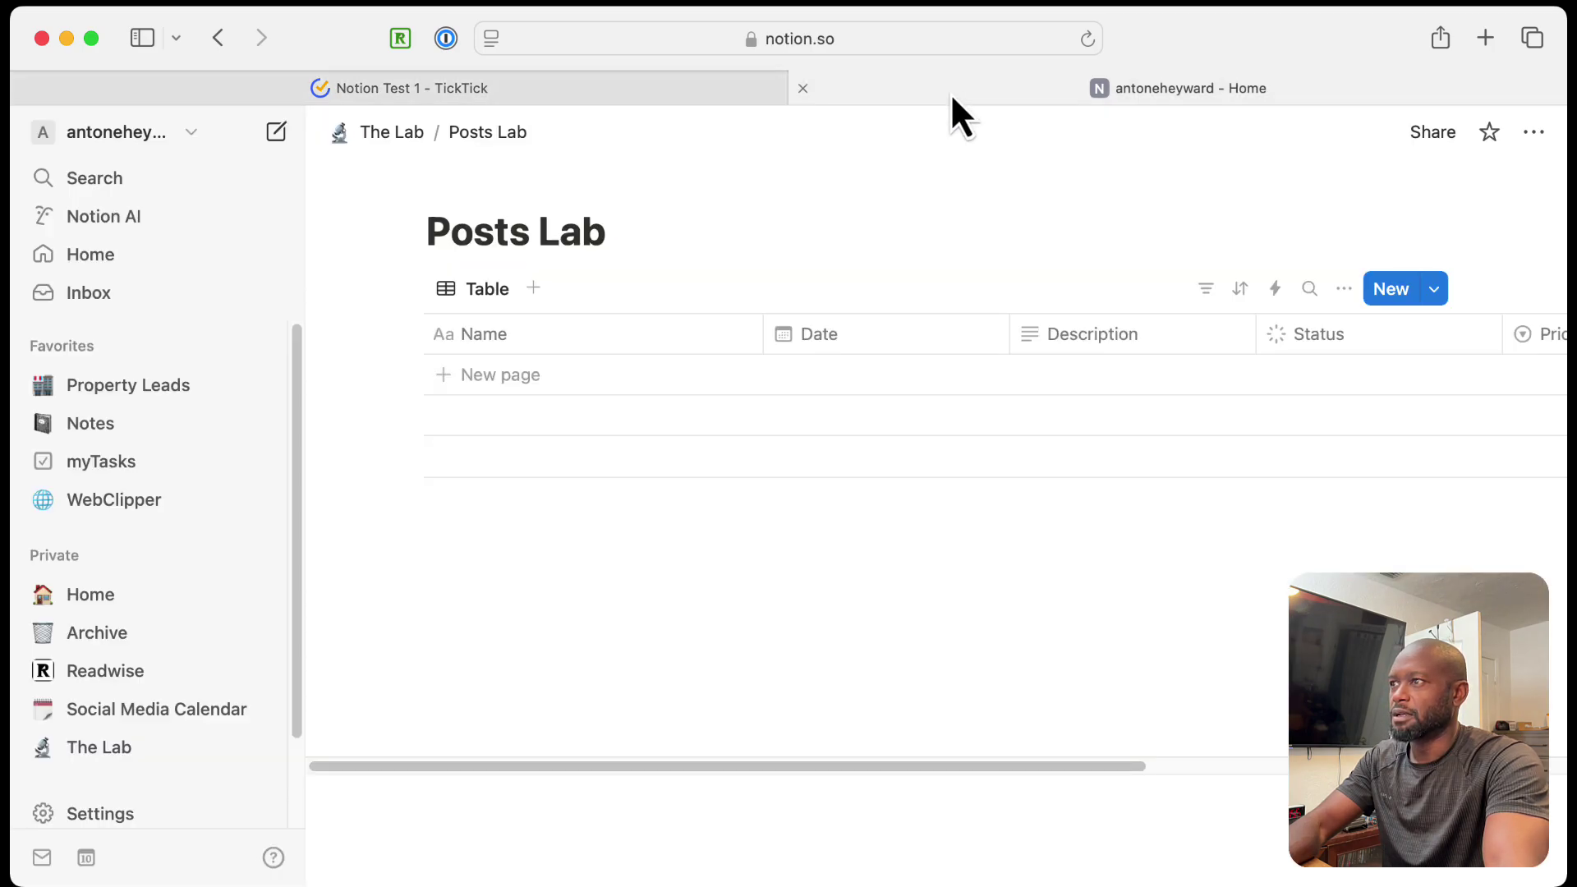
left_click(1088, 42)
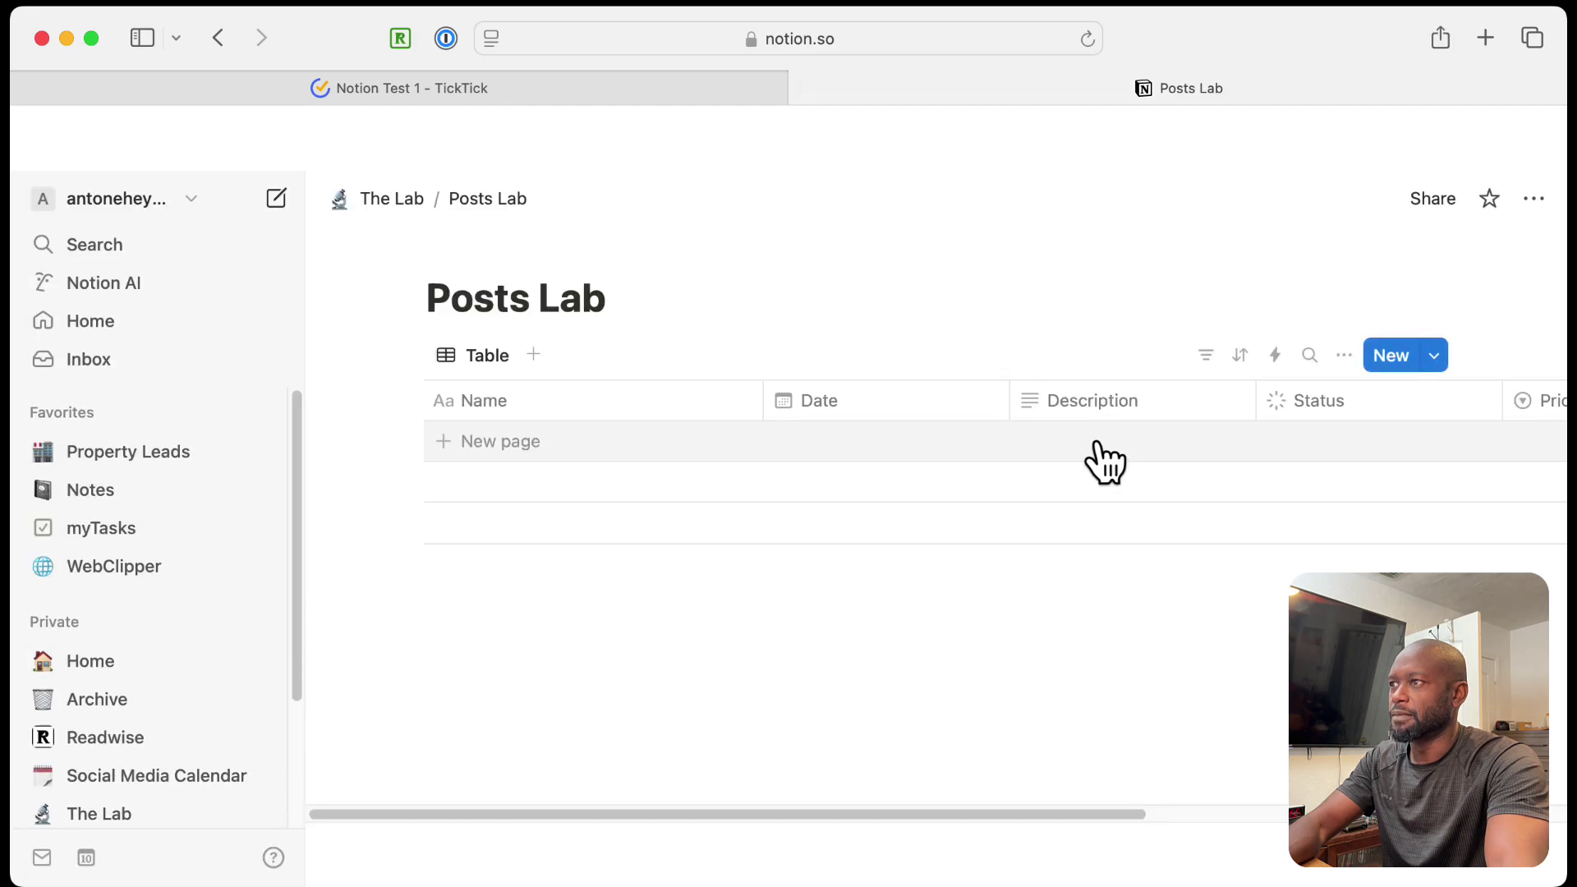
left_click(578, 87)
left_click(940, 86)
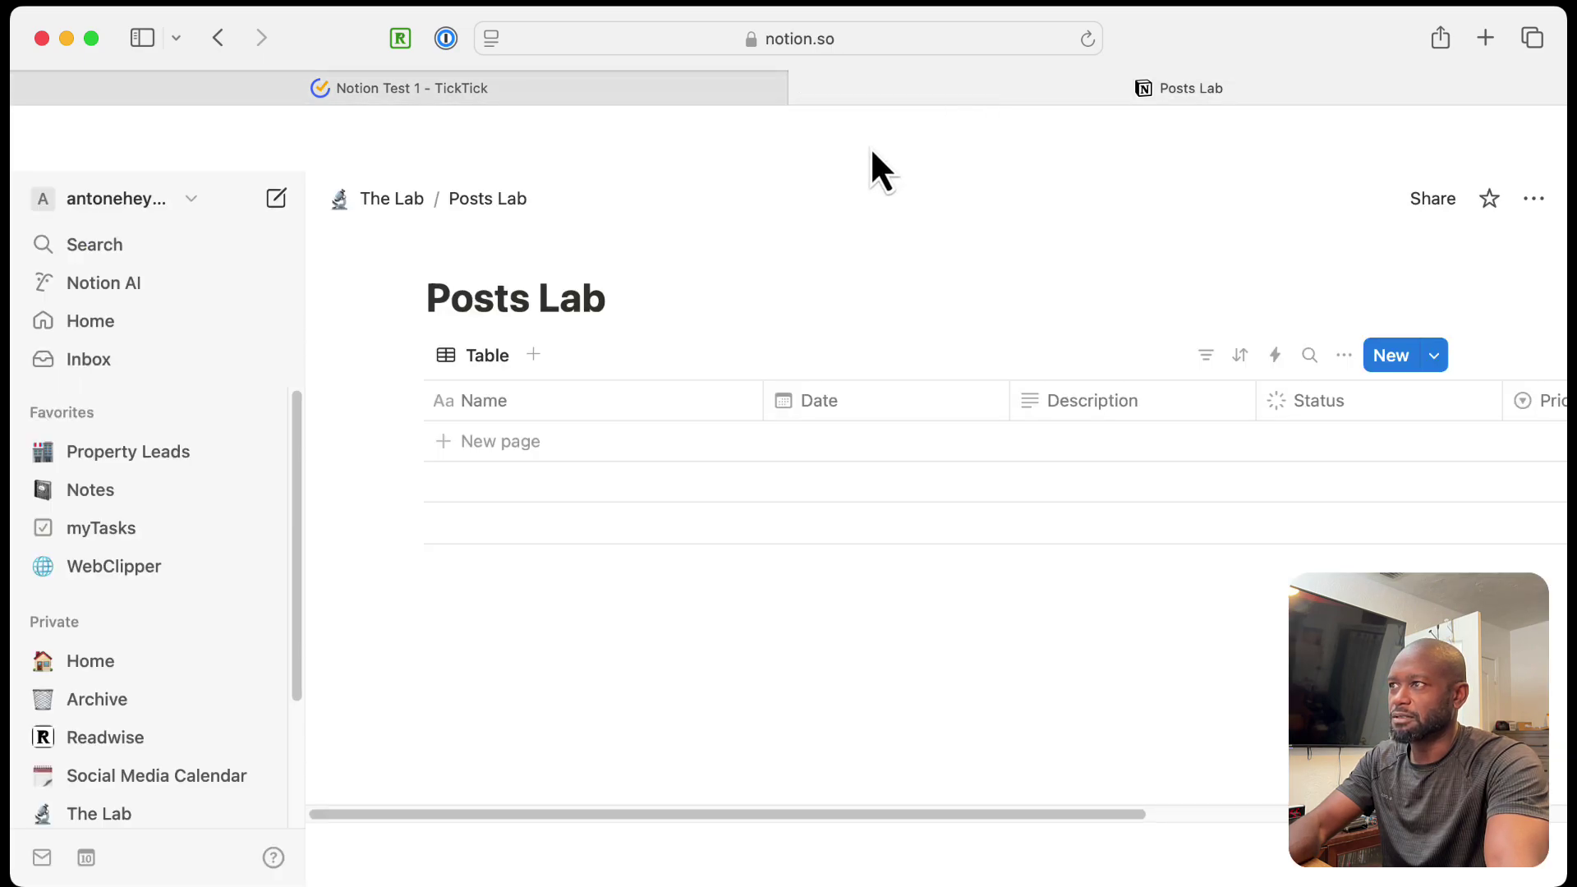
left_click(550, 87)
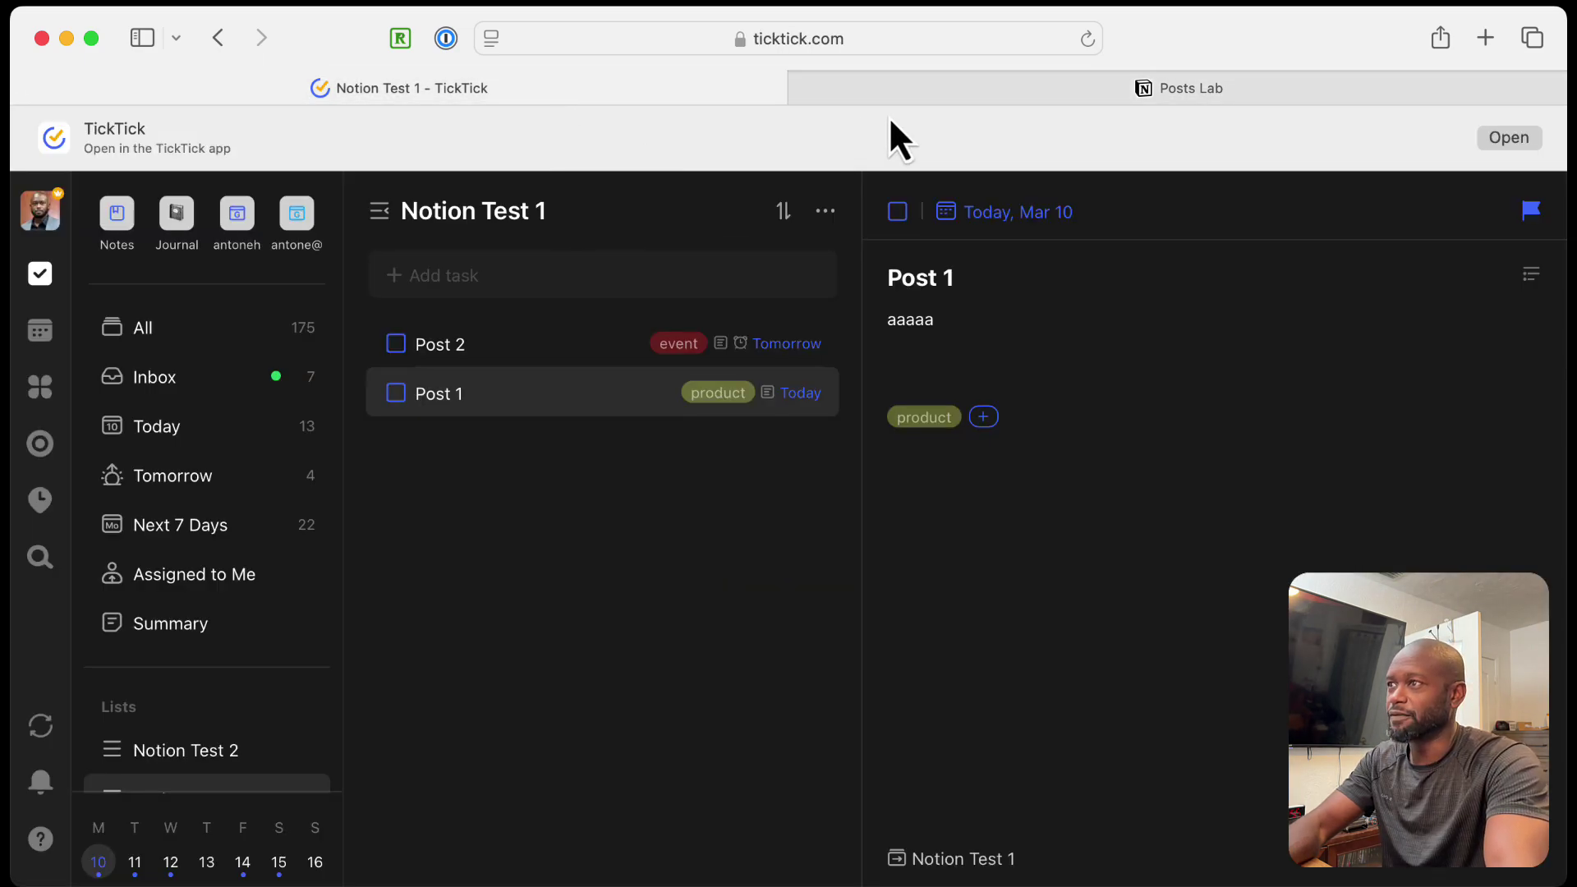
left_click(940, 87)
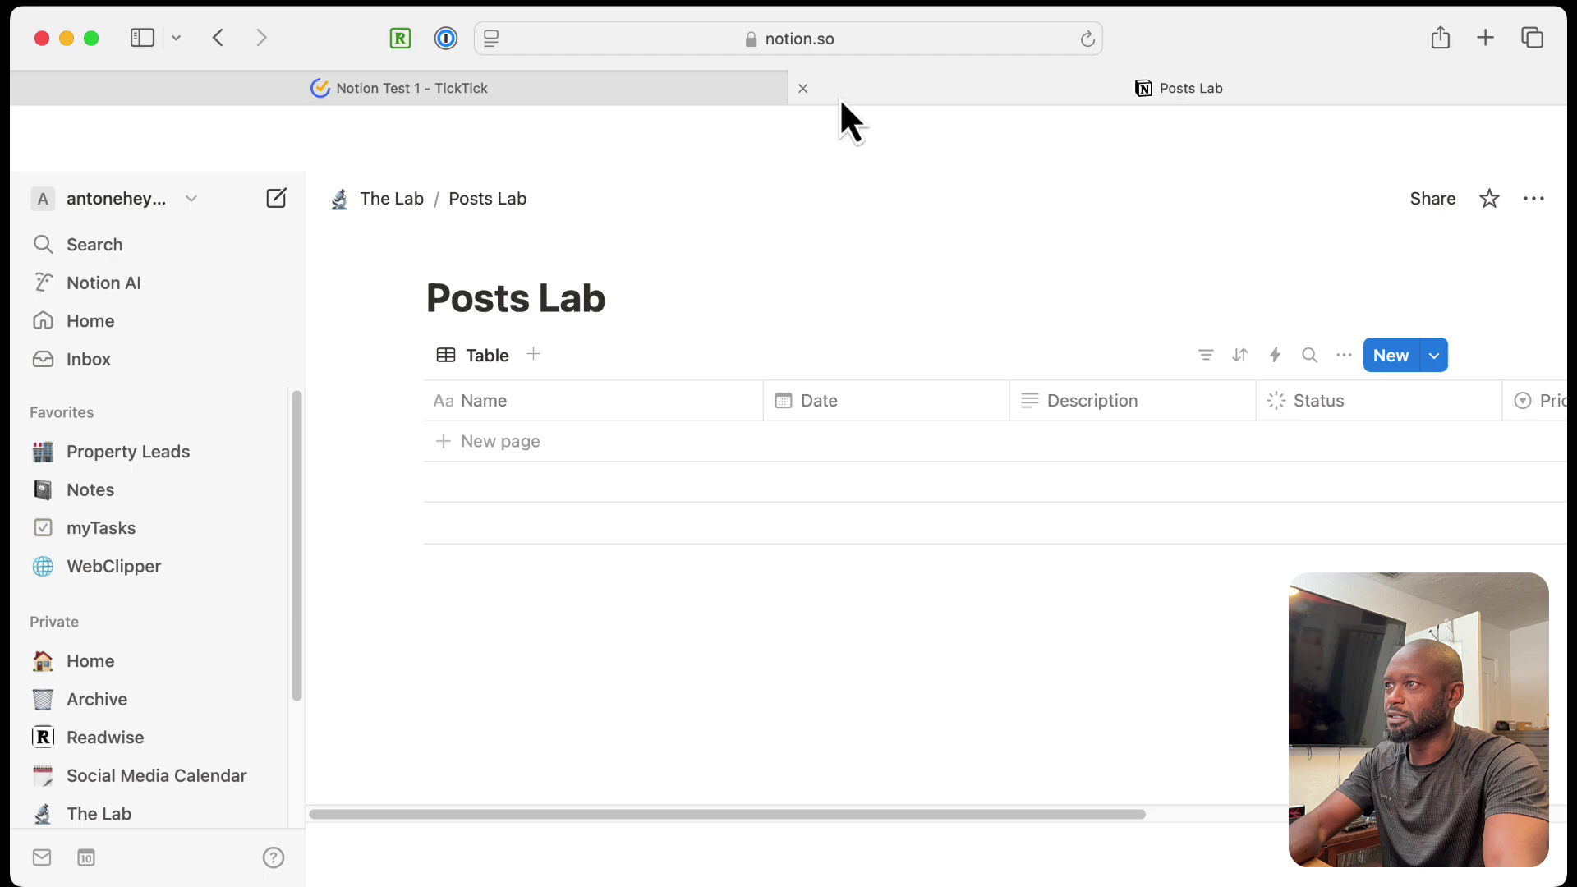
left_click(656, 89)
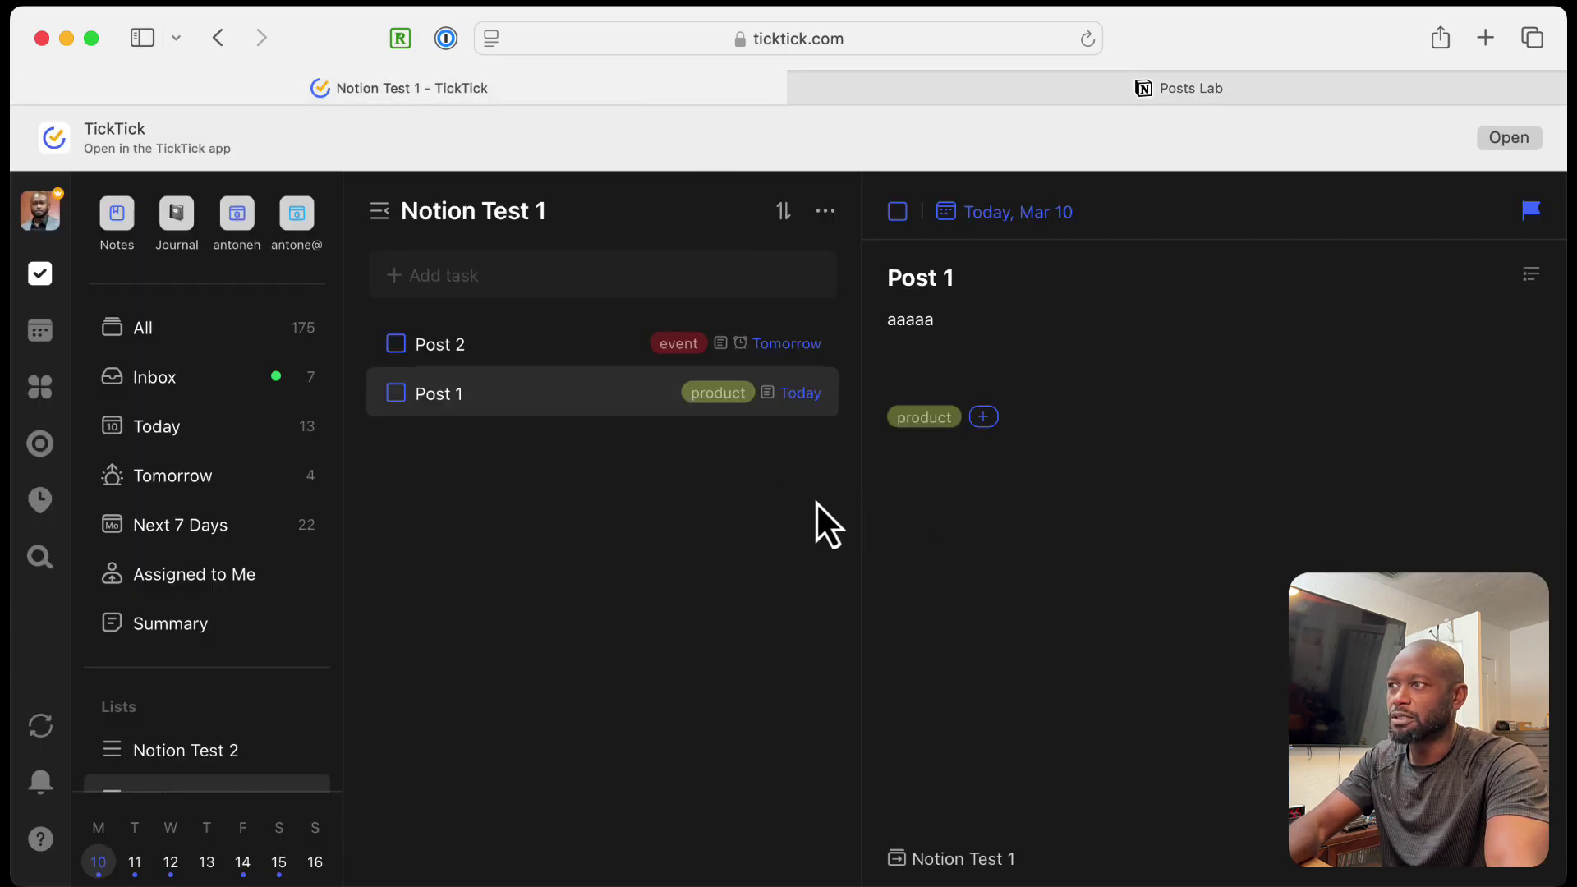
Step: Add a 'Post 3' row to Posts Lab dated March 12, 2025
left_click(1000, 88)
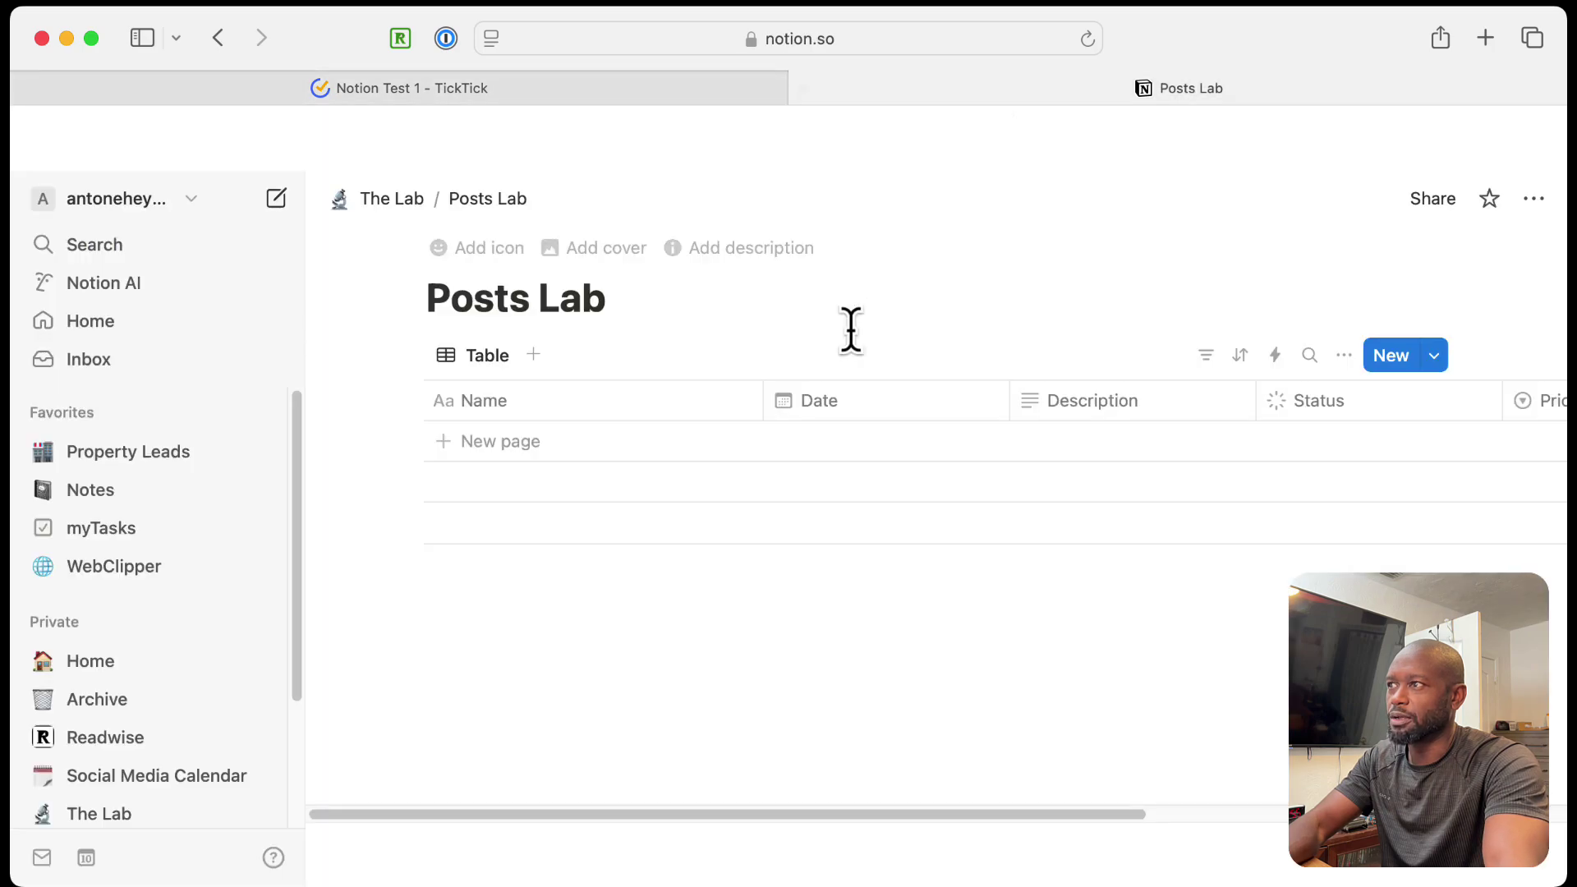
left_click(536, 457)
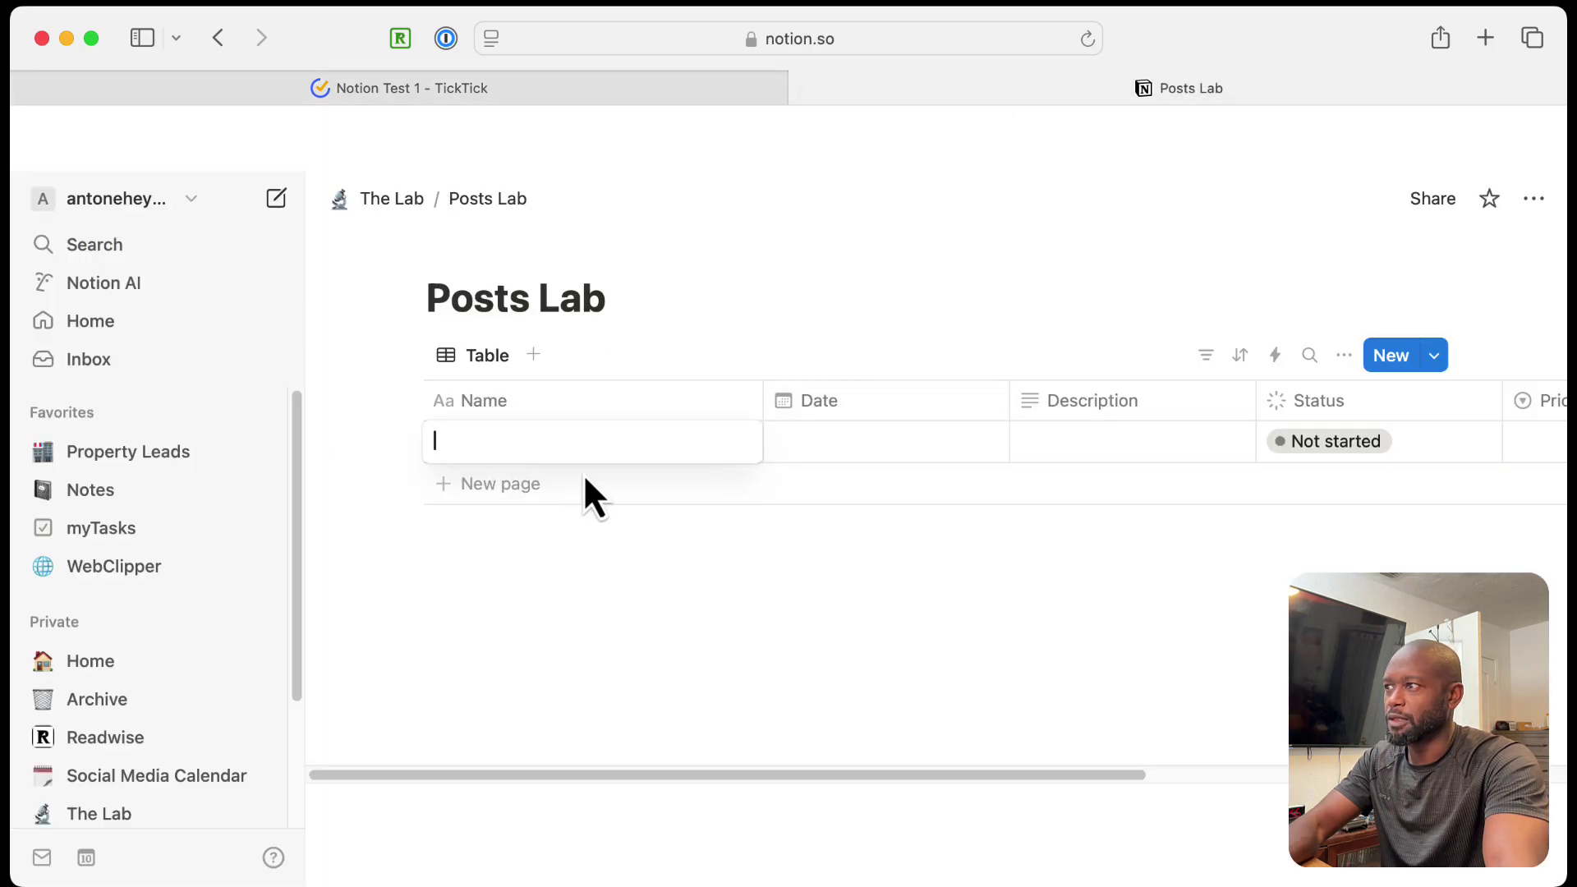
type("Post 3")
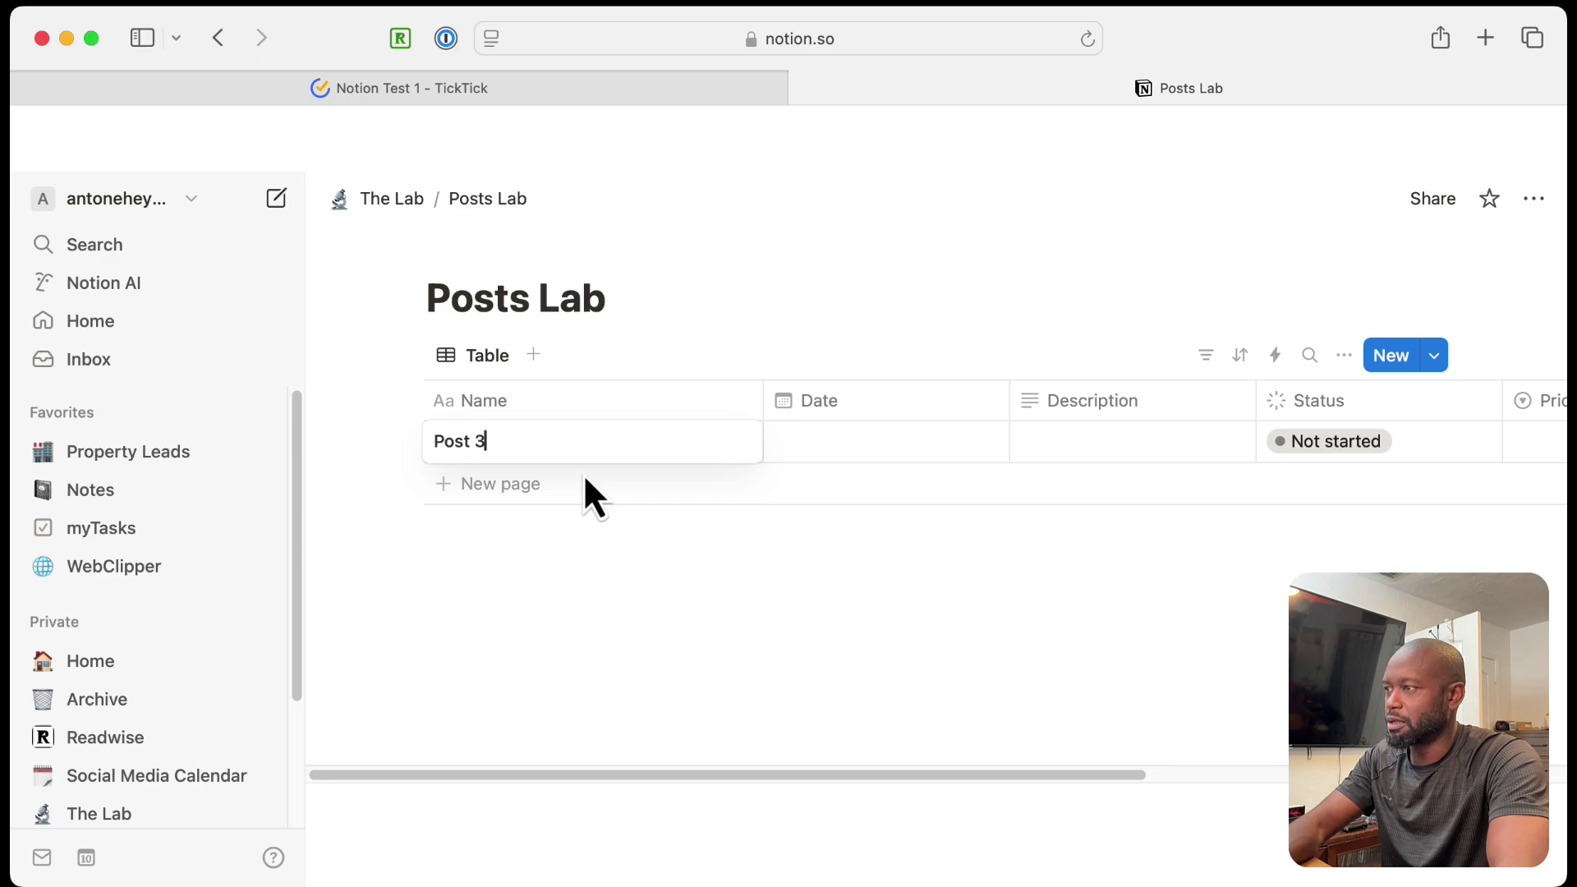
key("Escape")
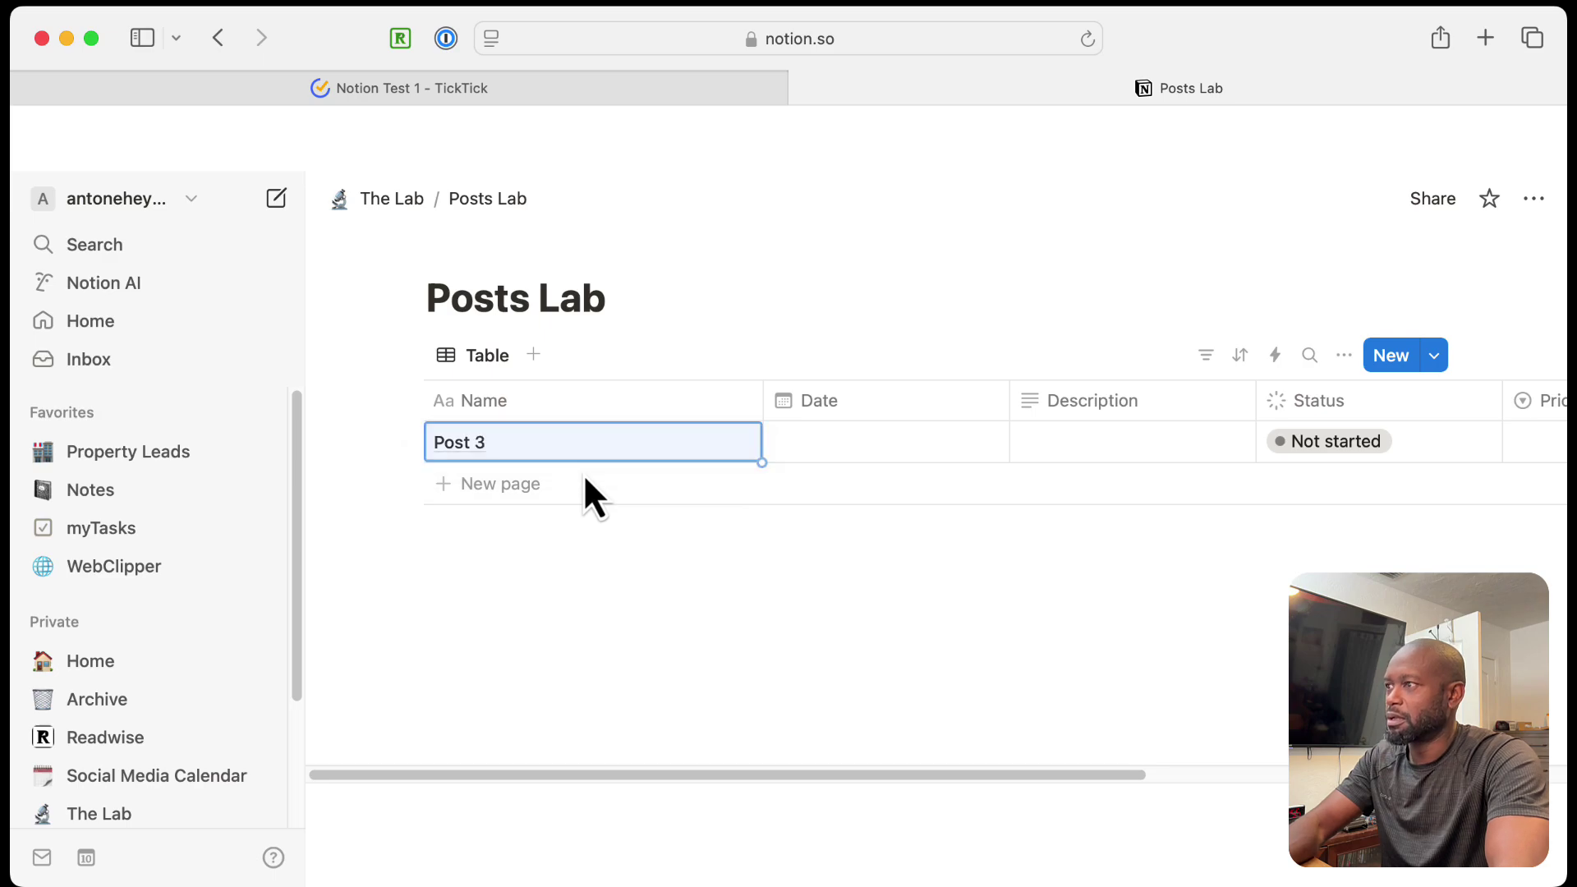
left_click(838, 447)
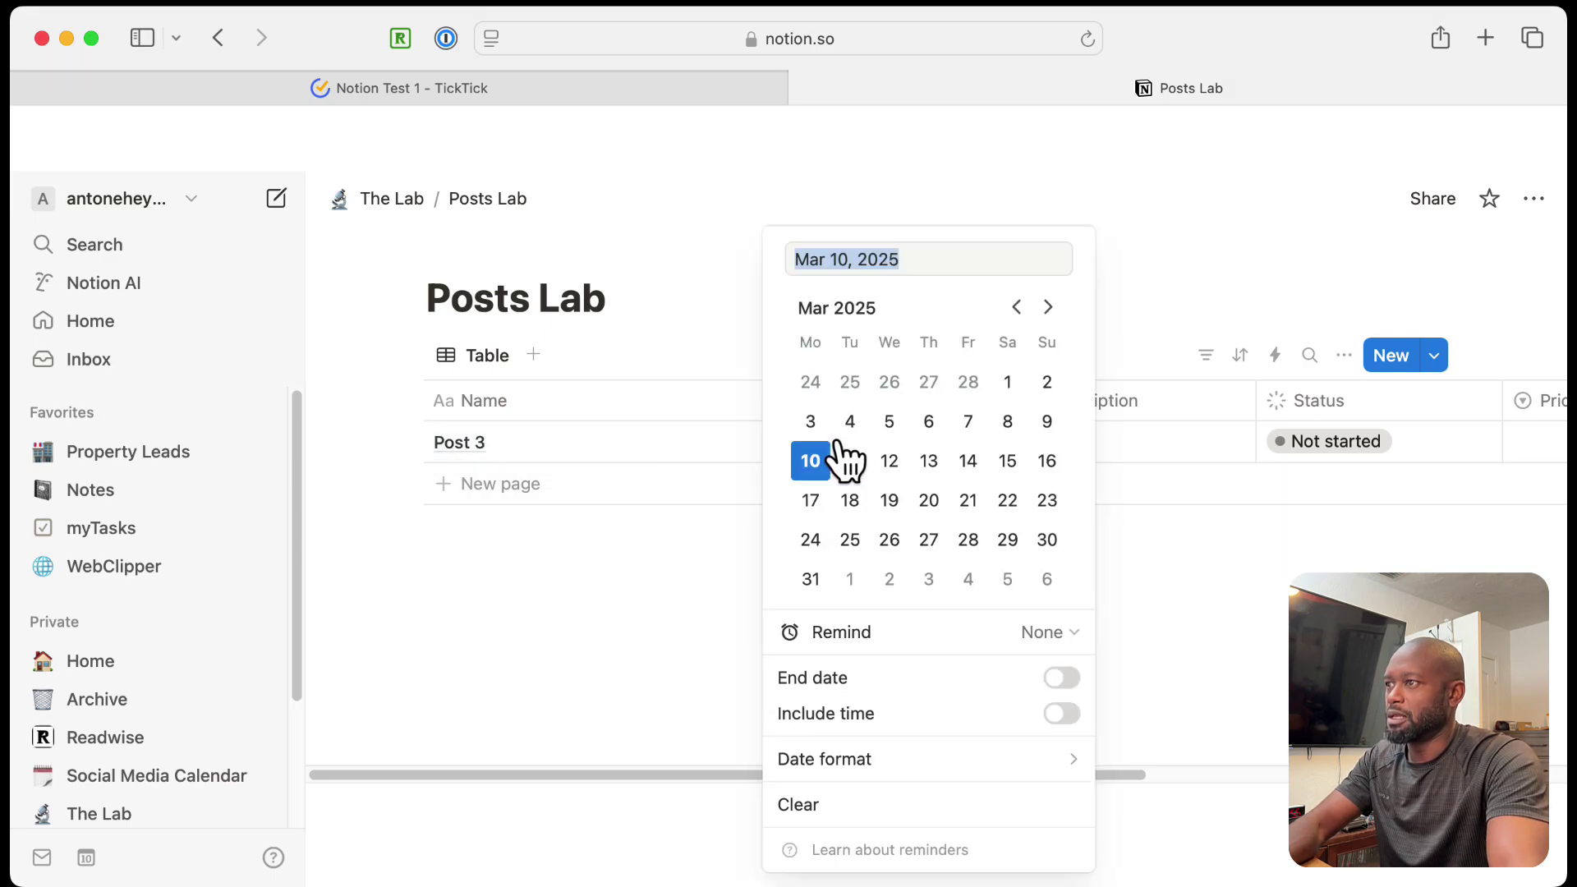
left_click(890, 462)
key("Escape")
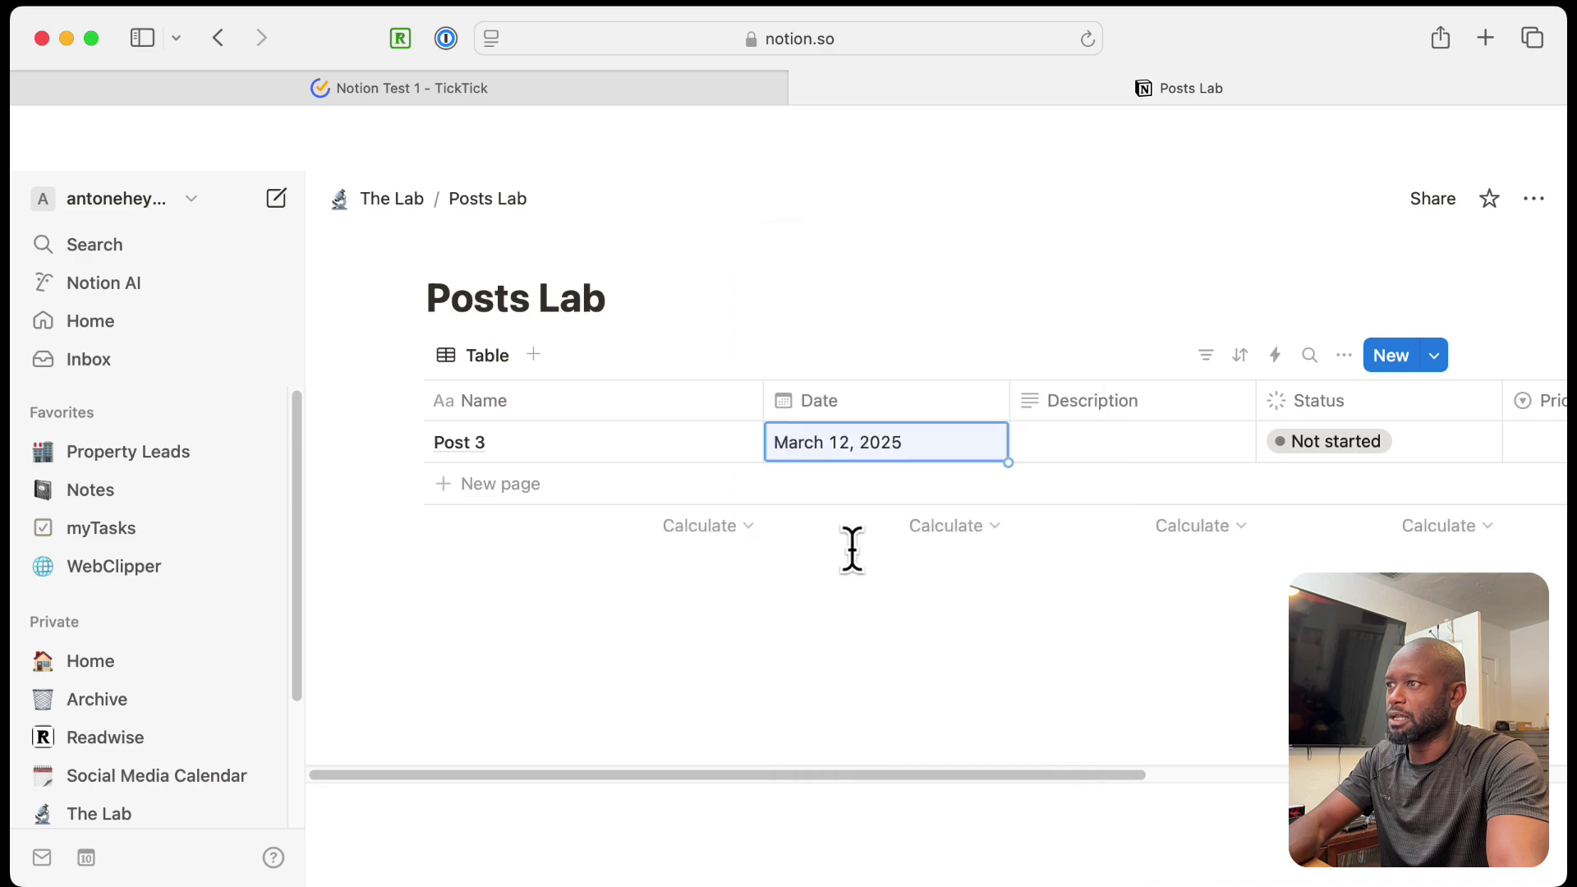
Step: Give Post 3 the description 'ccccc' and status In progress
left_click(1082, 443)
type("c")
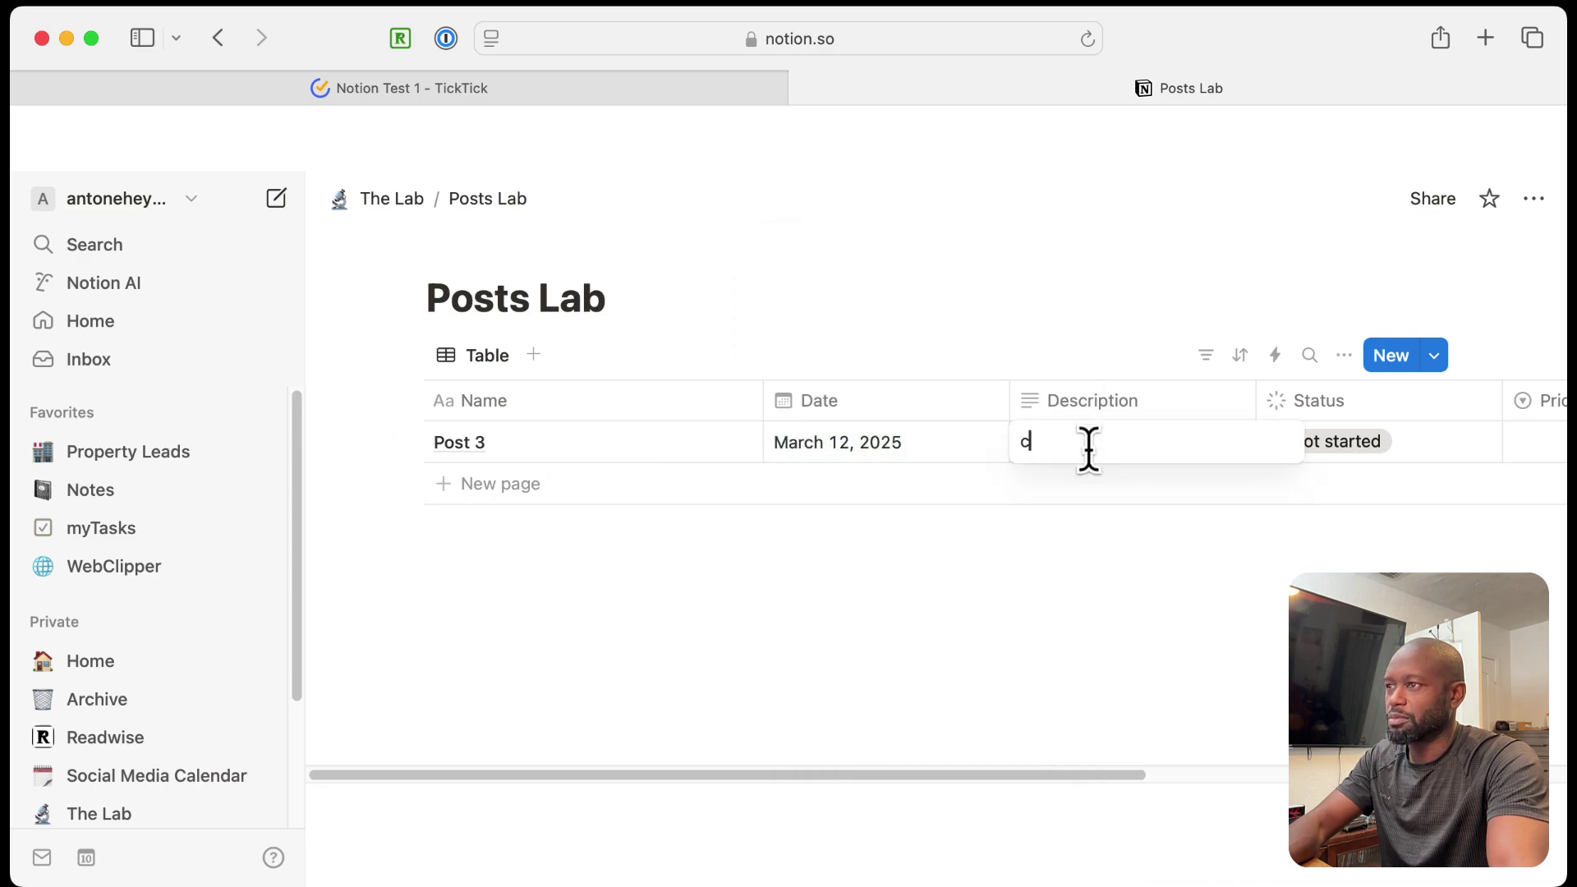
type("cccc")
key("Escape")
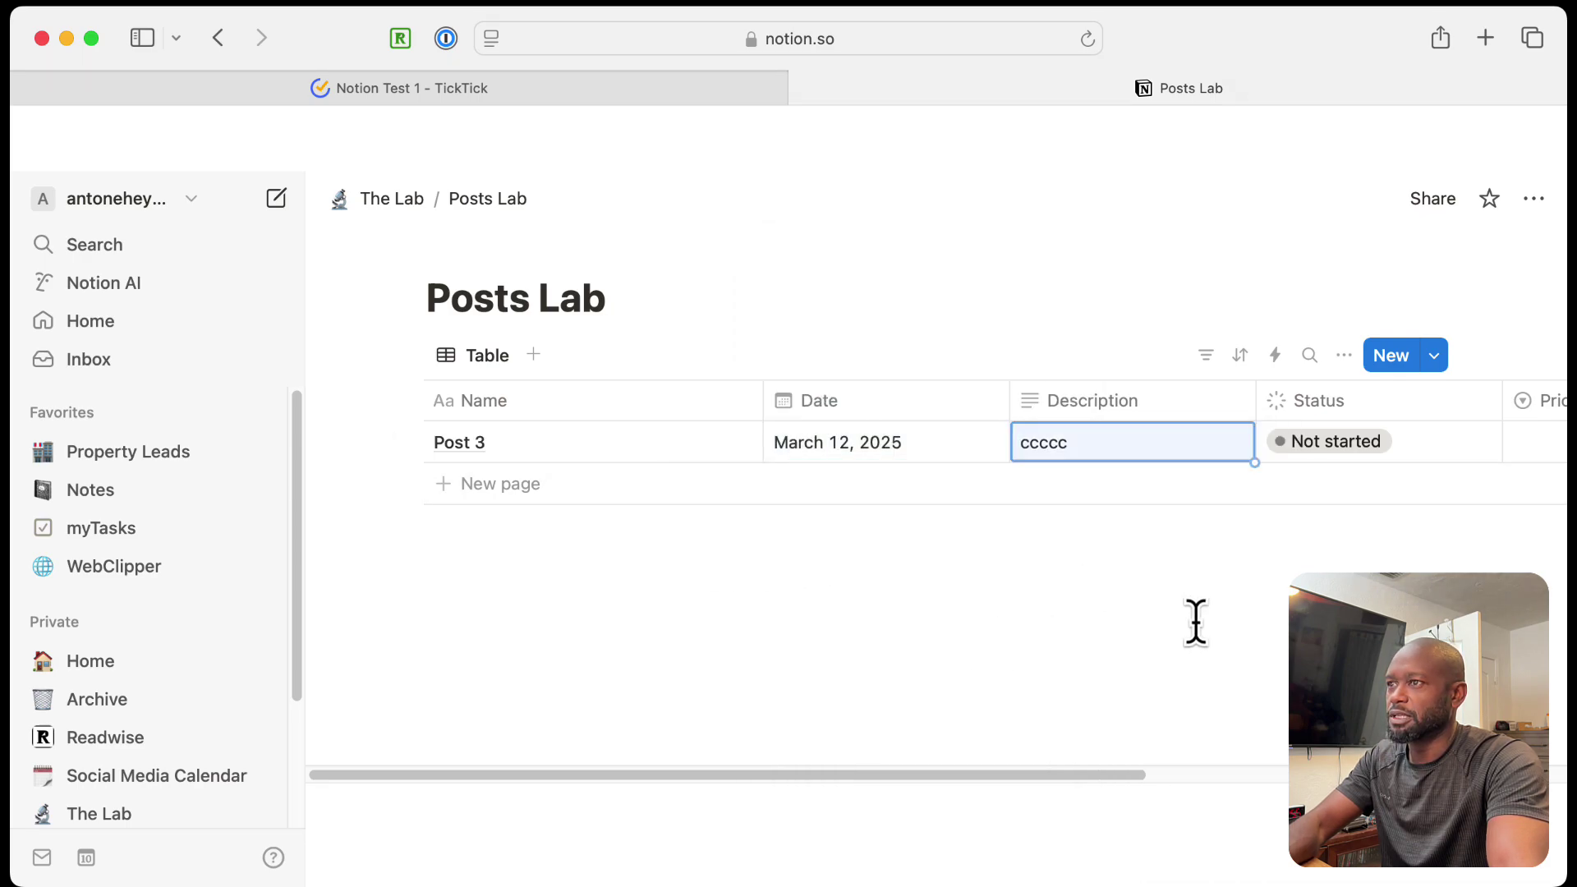
left_click(1351, 443)
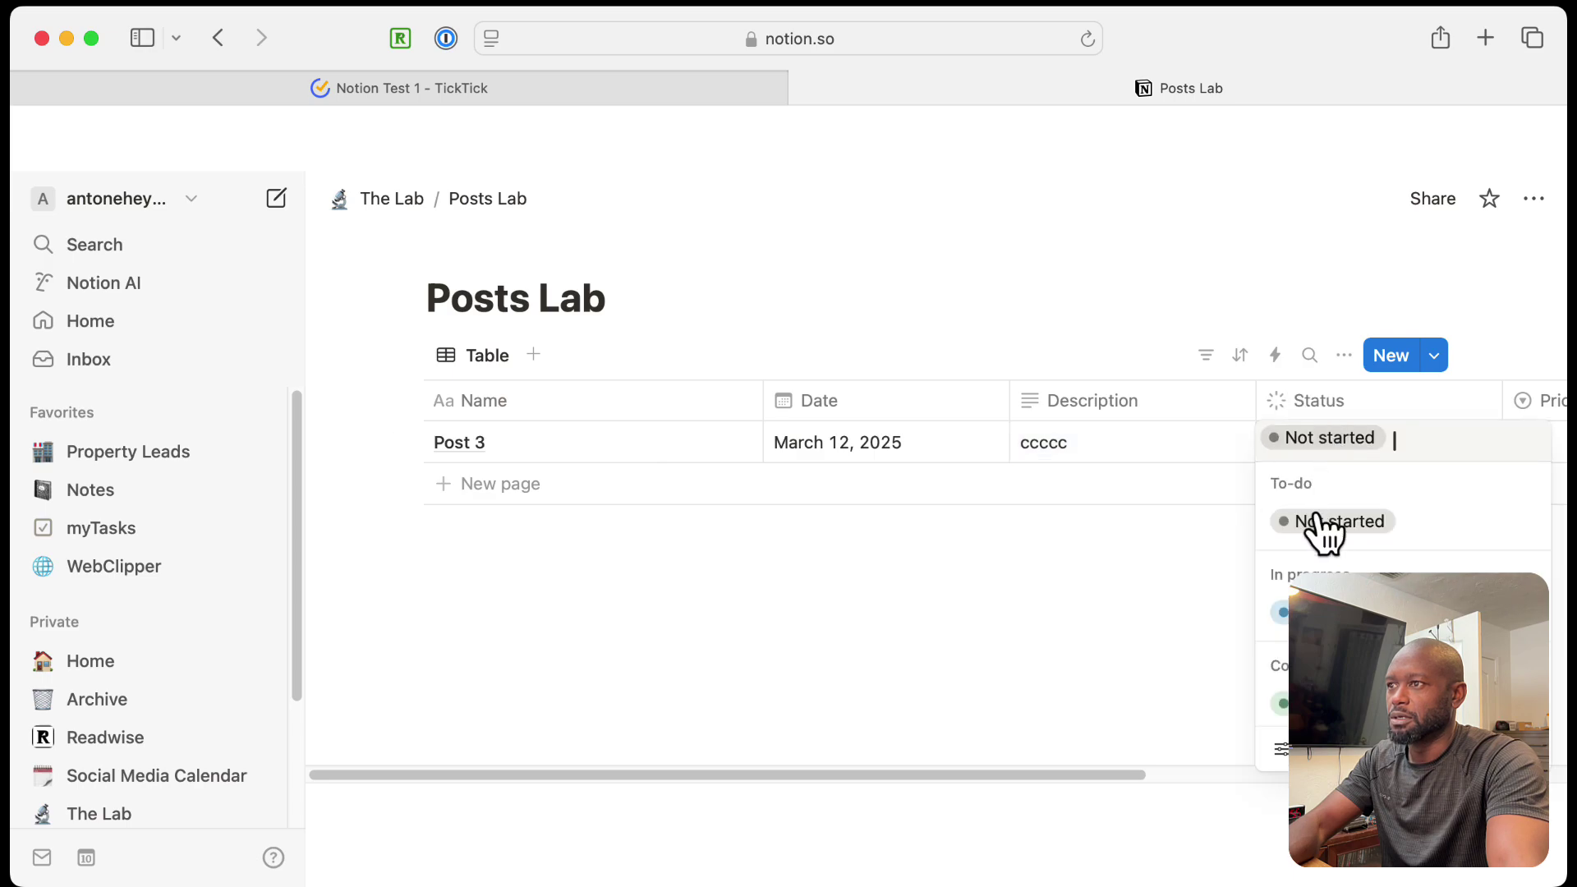
left_click(1314, 611)
left_click(1064, 620)
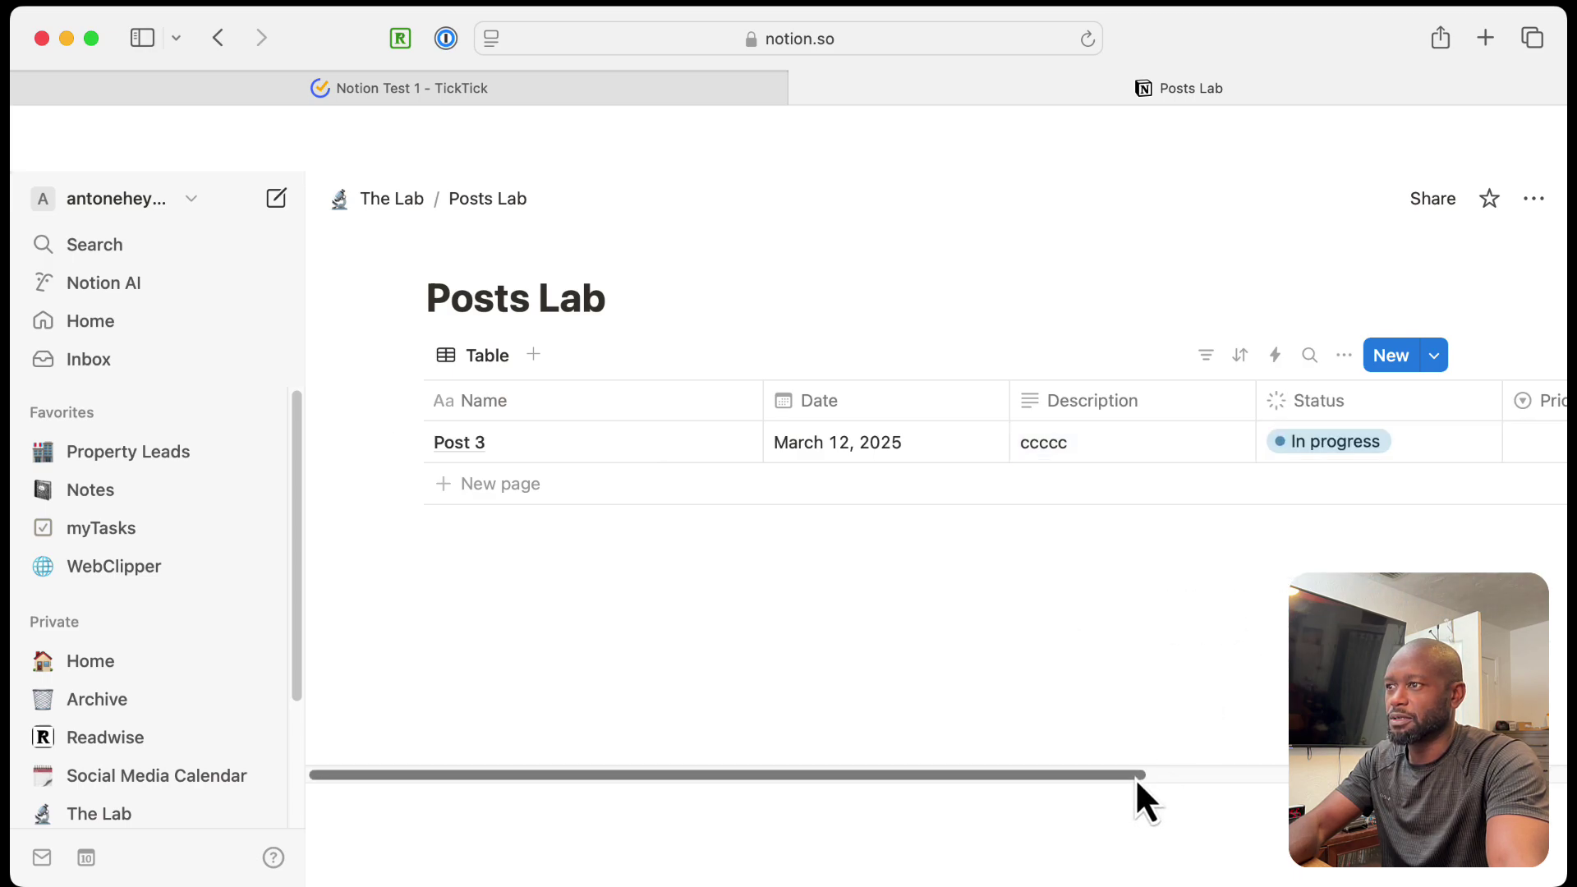
Step: Set Post 3's Priority to Med, leaving Tags empty
left_click_drag(1135, 777, 1373, 777)
left_click(1261, 452)
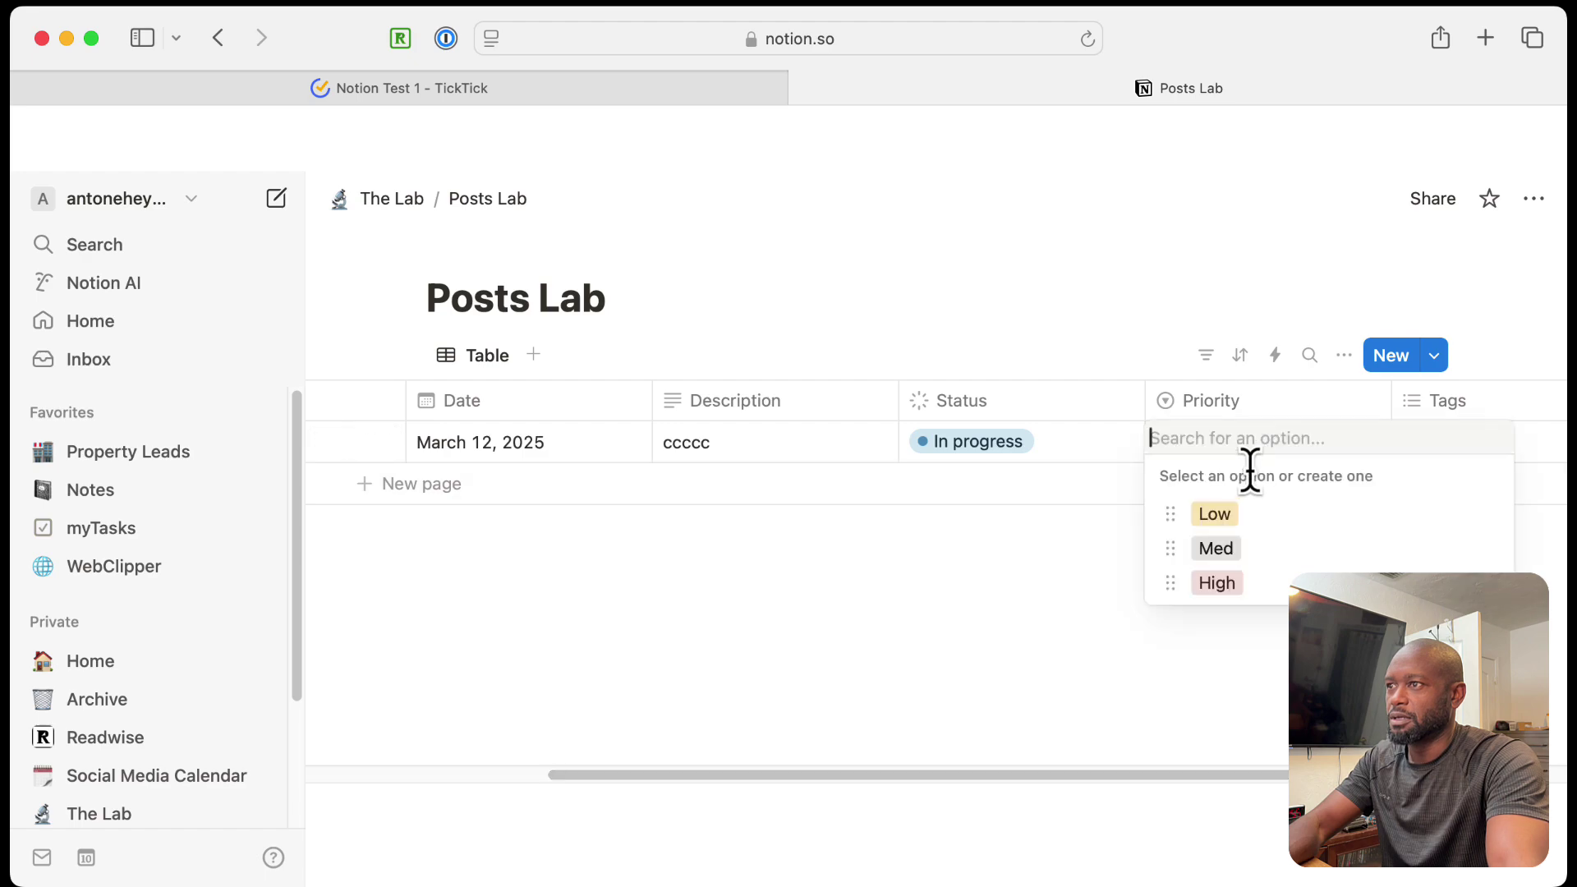
left_click(1238, 550)
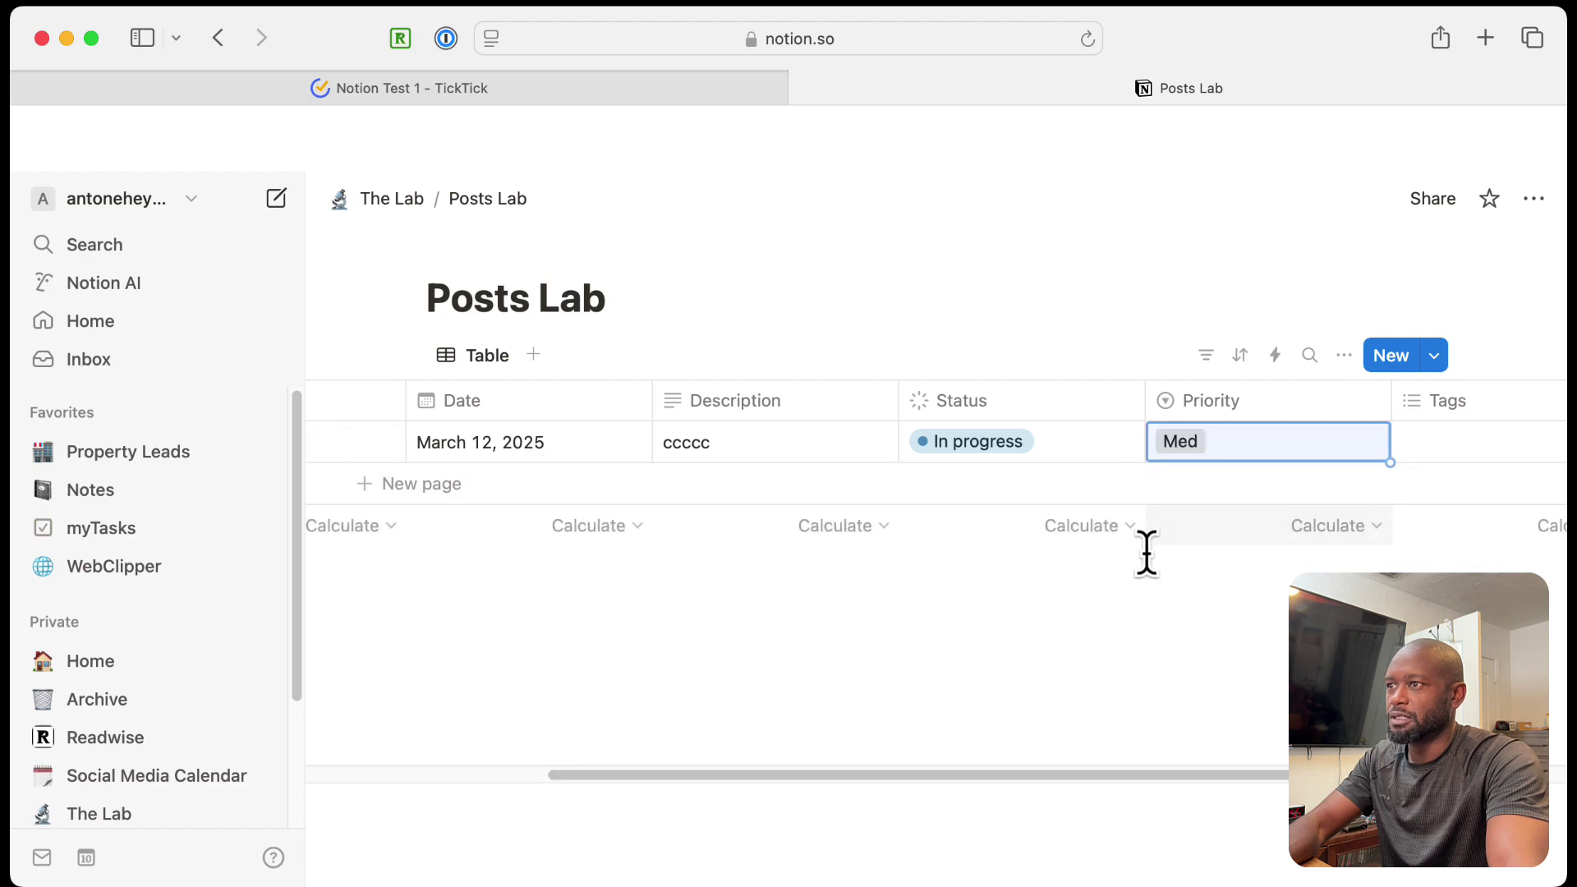
left_click(1468, 465)
key("Escape")
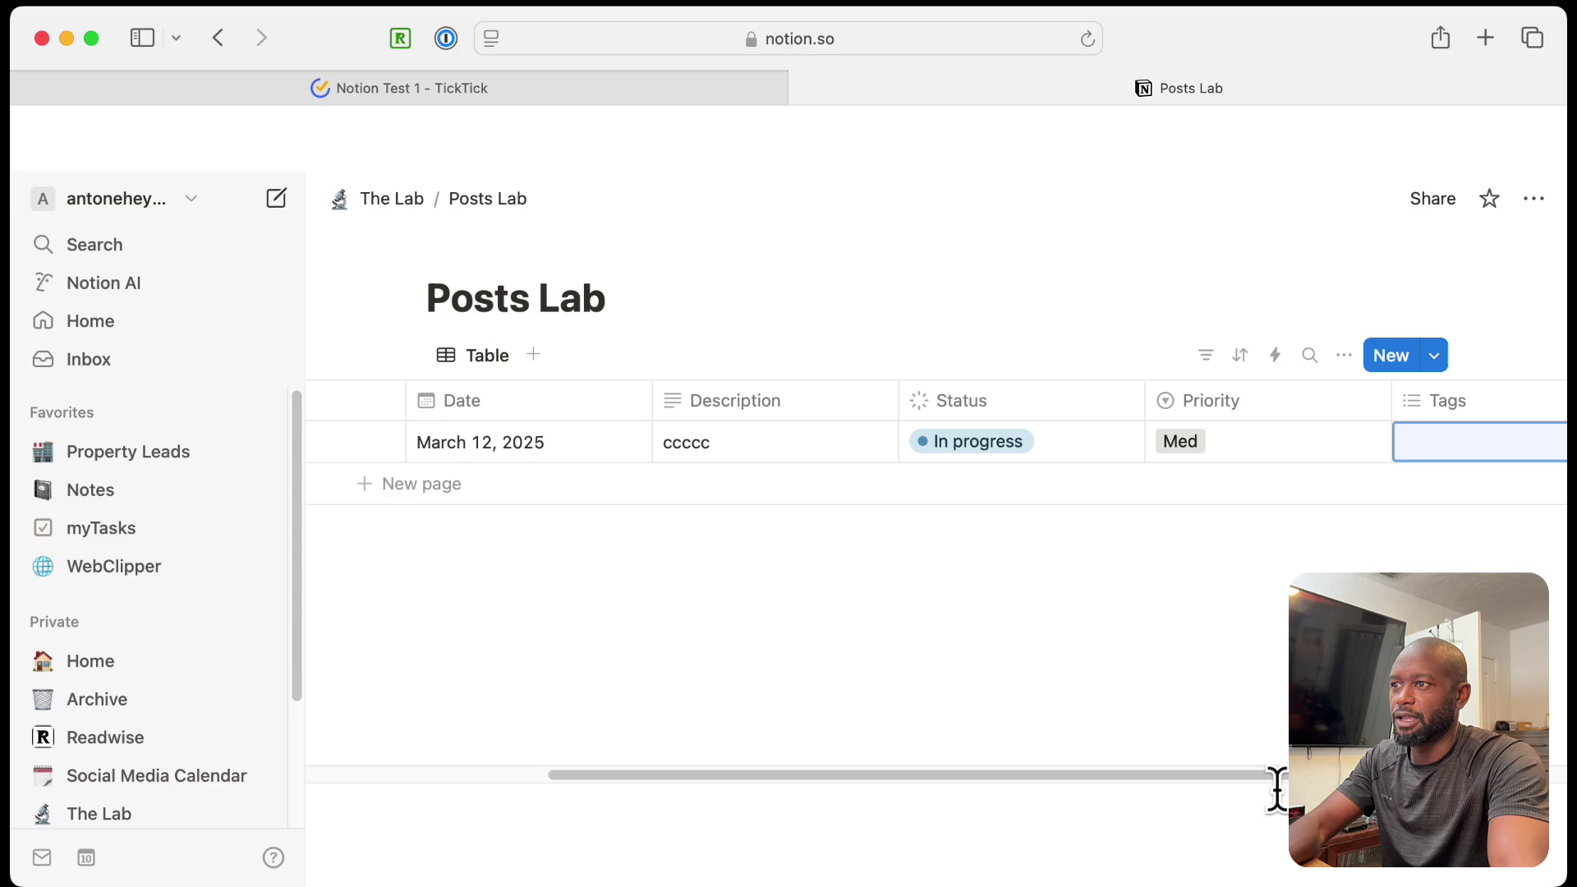
left_click_drag(1277, 776, 816, 780)
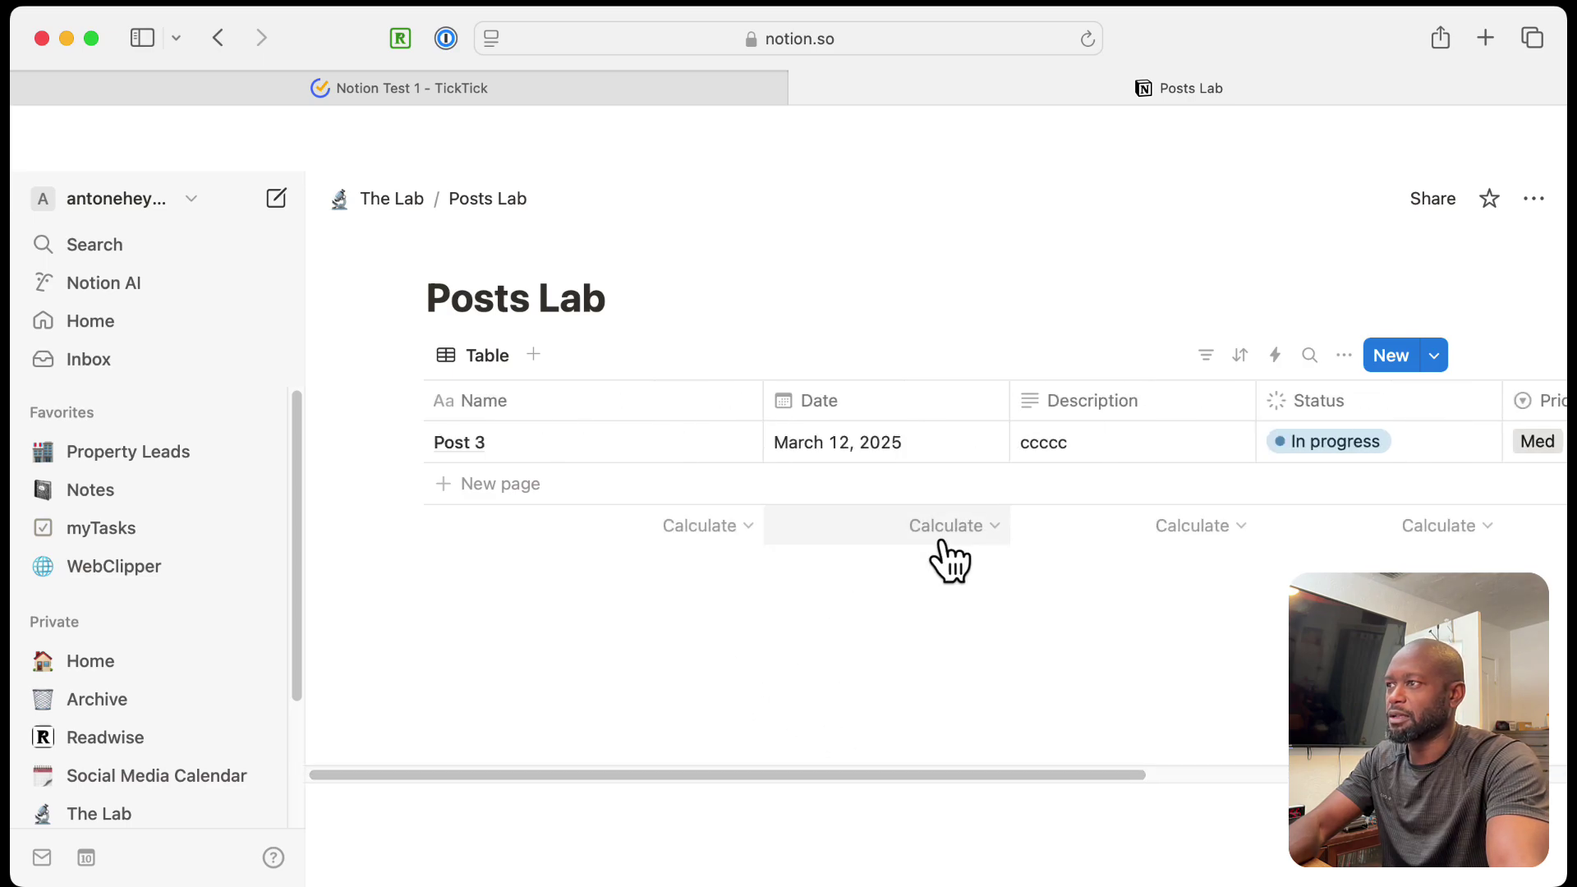
Step: Sync TickTick and the Notion Test 1 list with Notion, checking Posts Lab in between
left_click(685, 92)
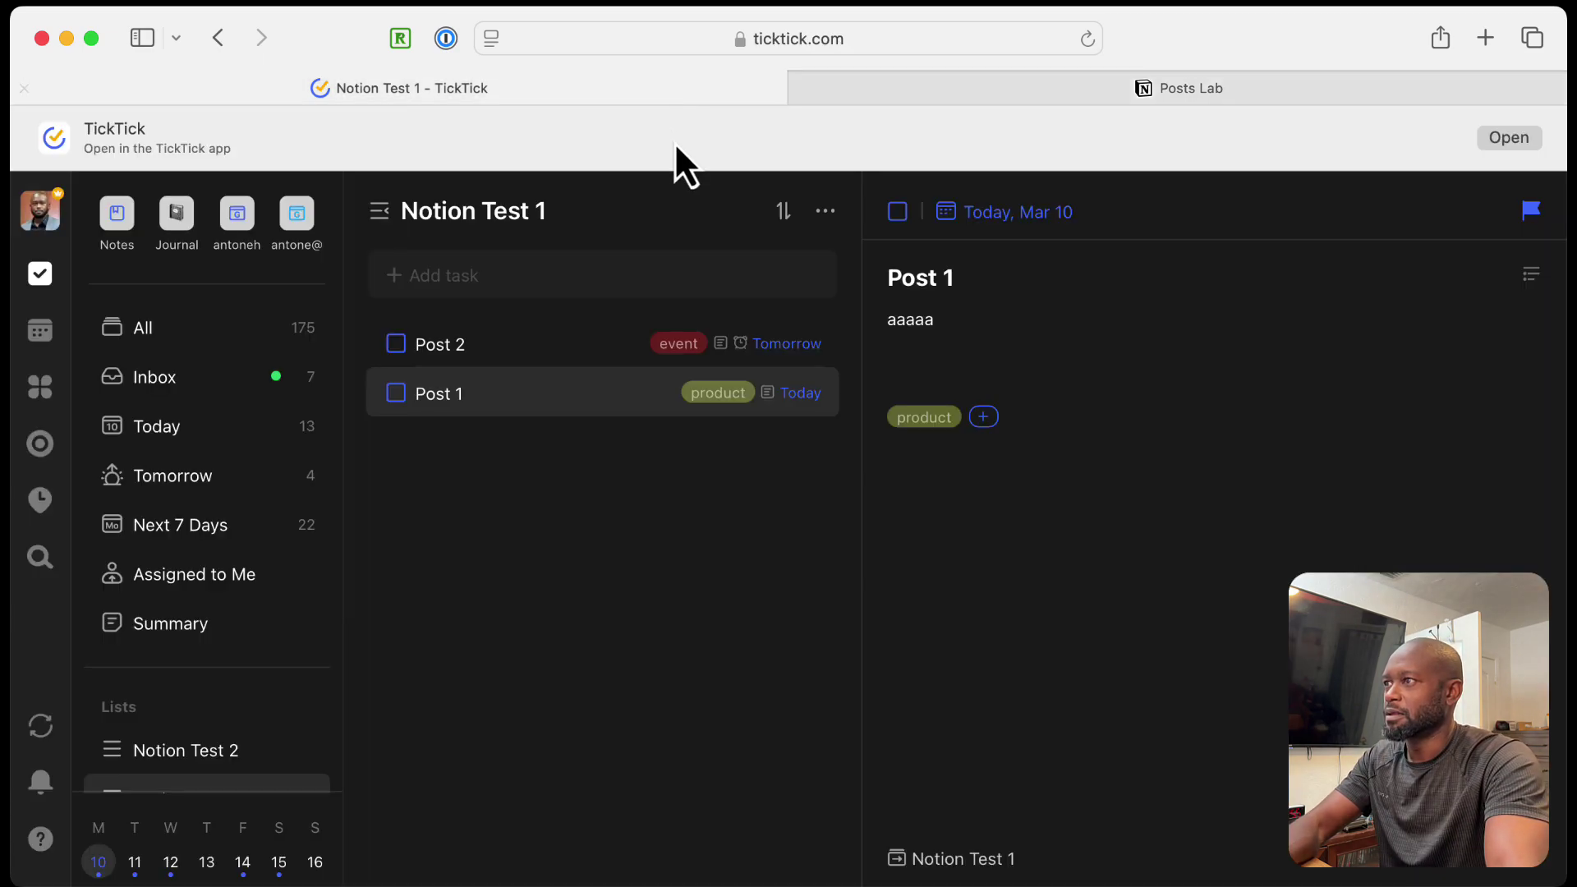
left_click(47, 733)
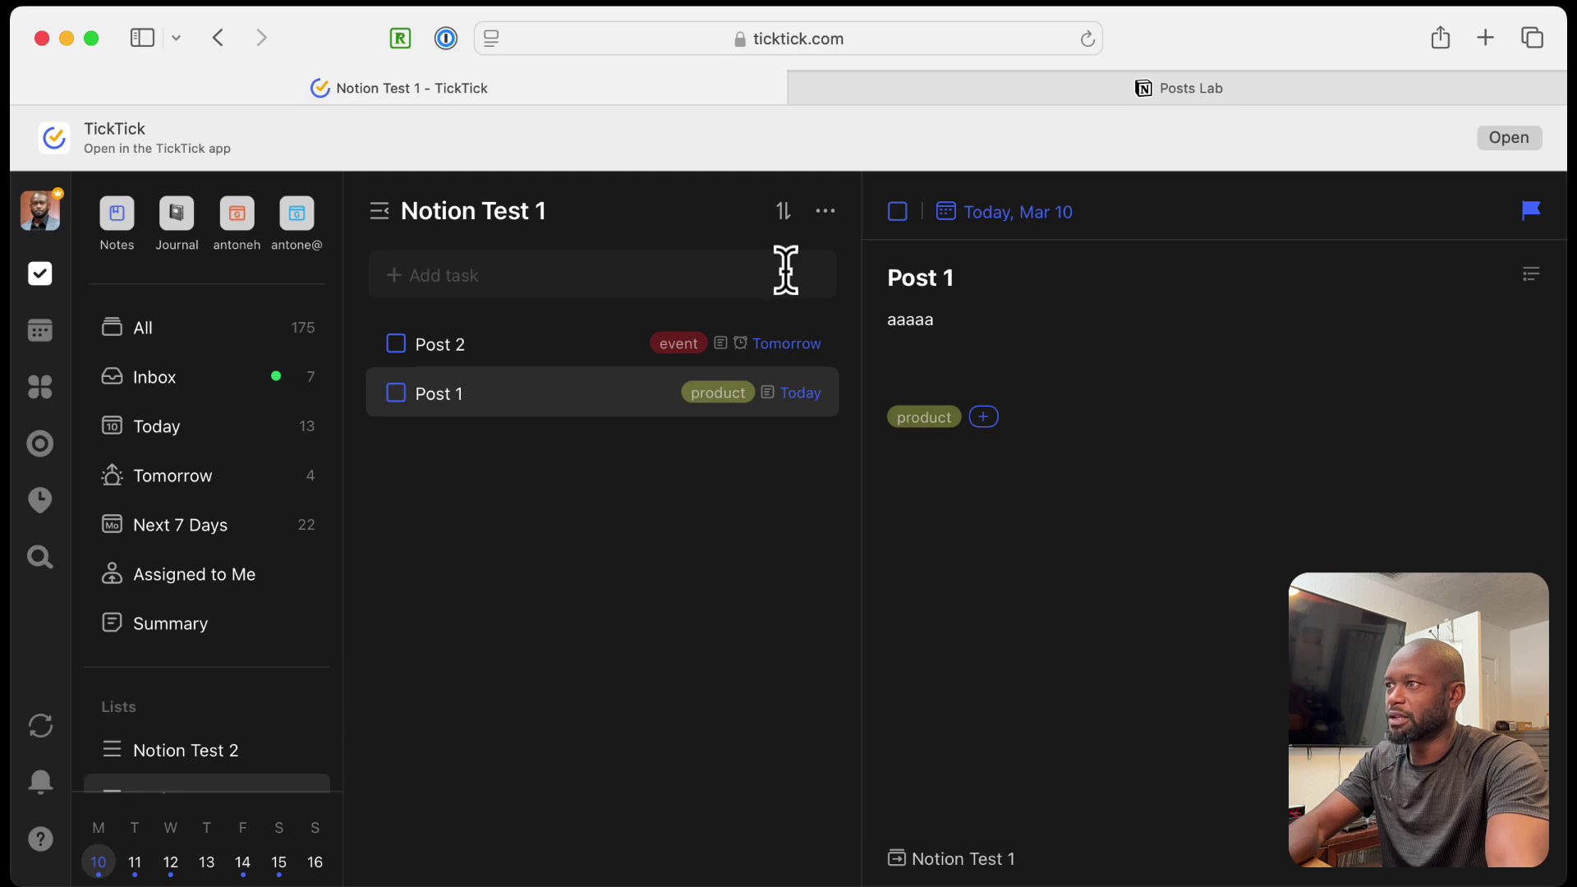
left_click(825, 212)
left_click(772, 665)
left_click(982, 94)
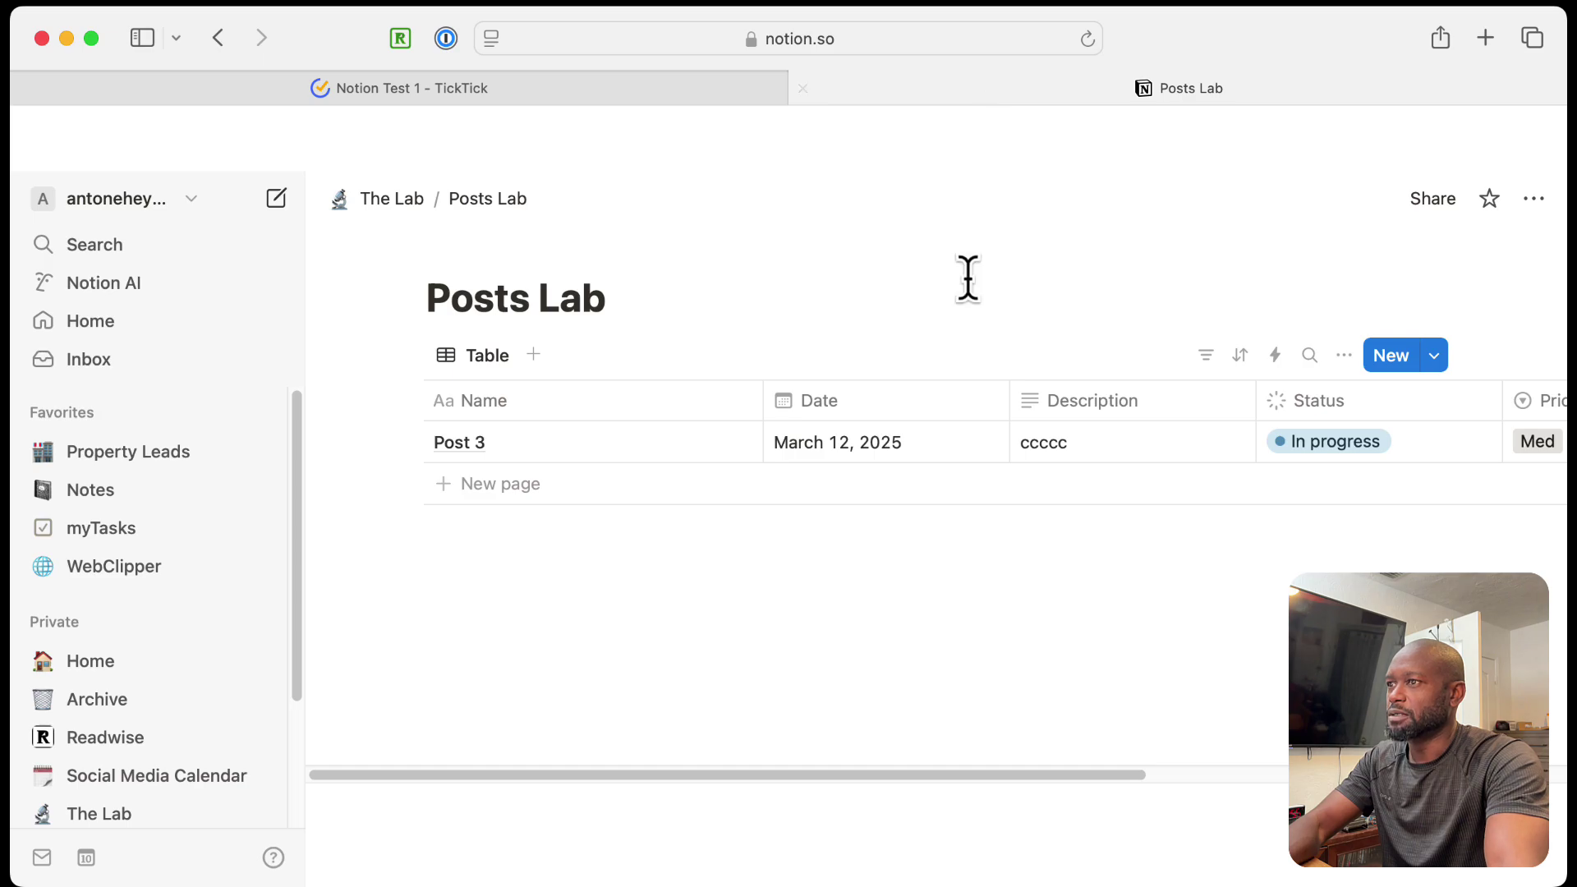
left_click(580, 88)
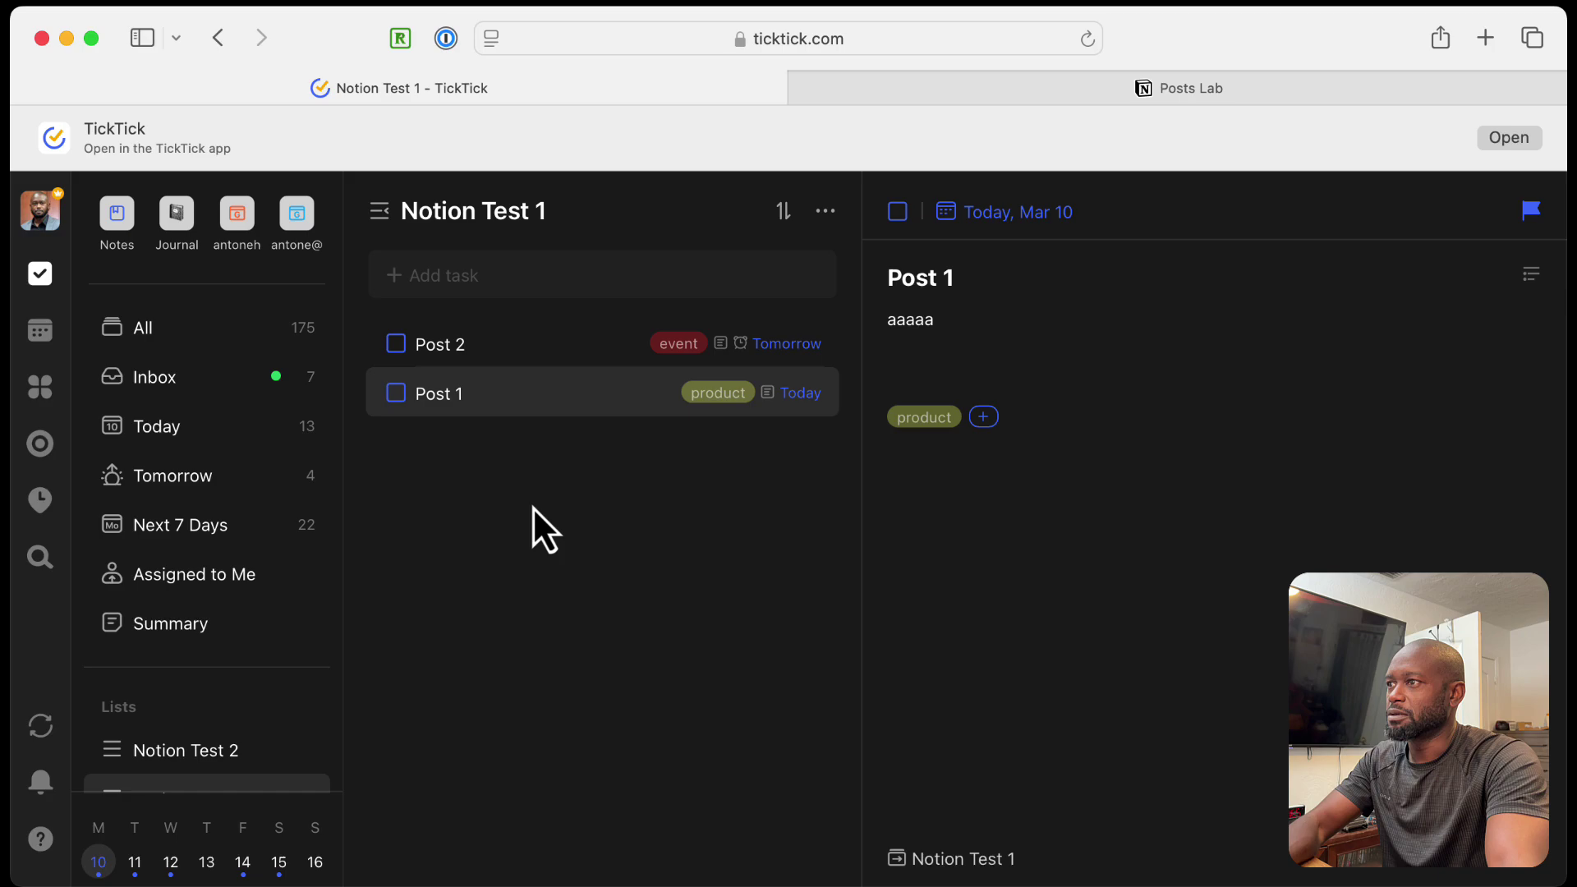
Step: Open Settings > Integrations & Import, edit the Notion workspace integration, and centre its window
left_click(51, 224)
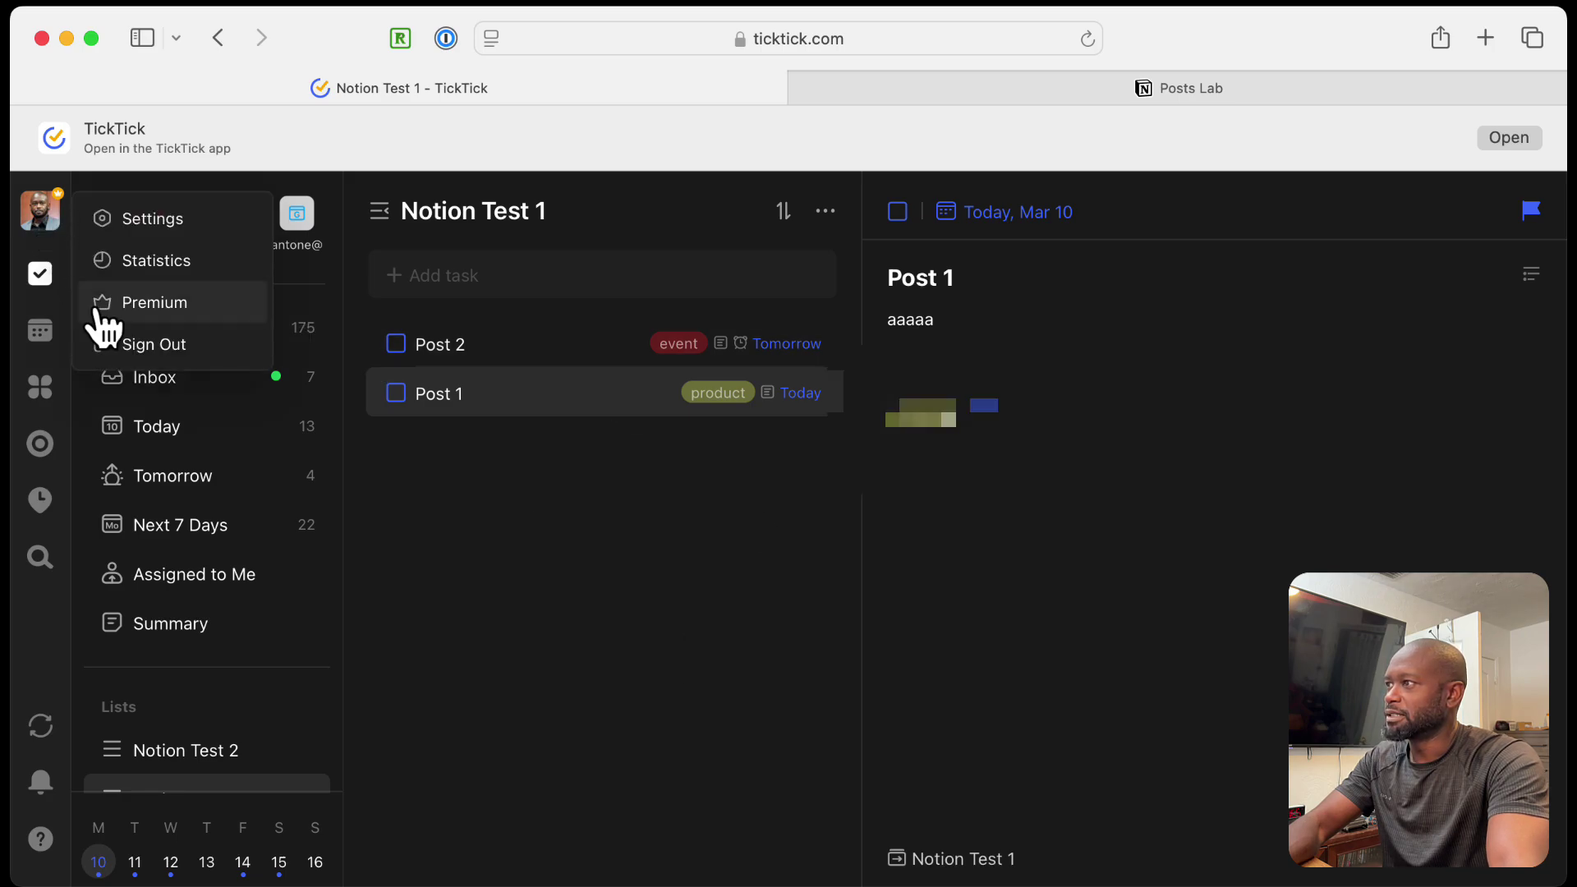
left_click(146, 220)
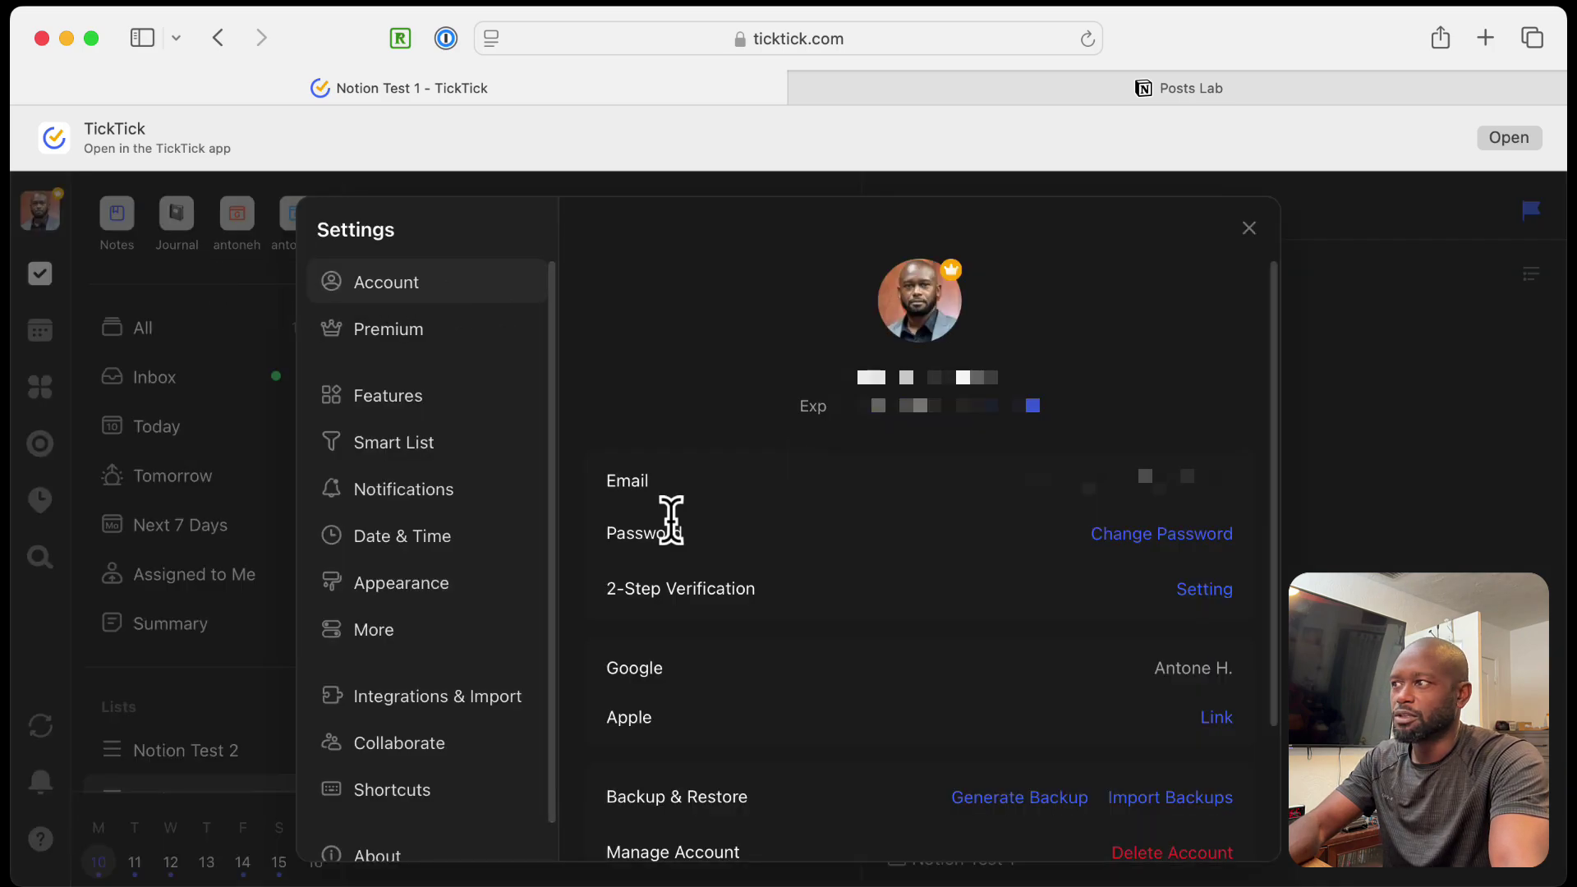
left_click(470, 697)
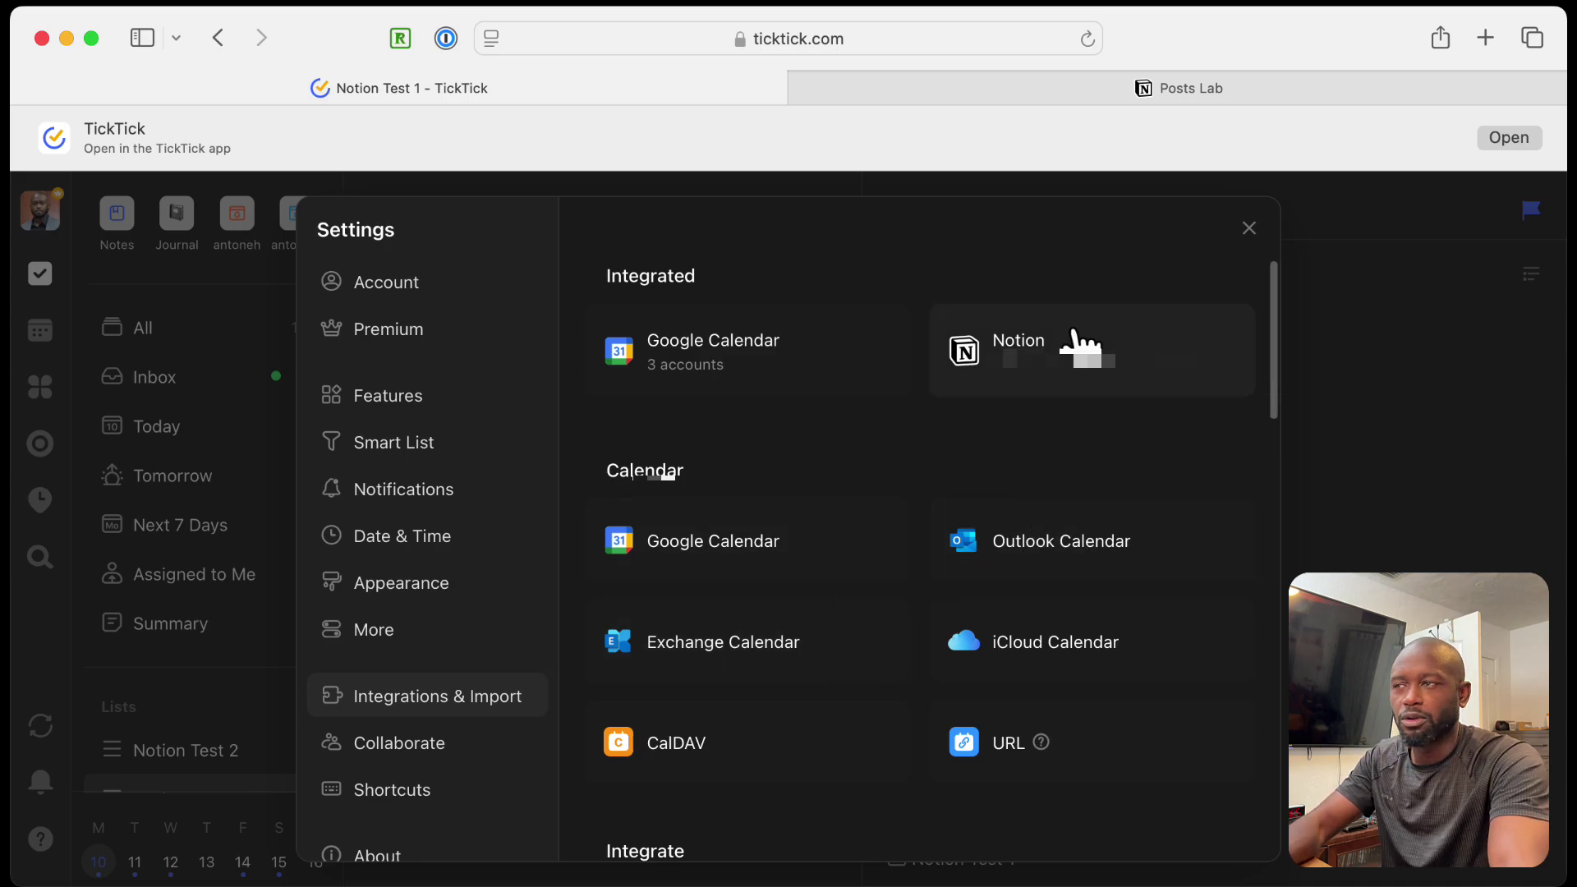
left_click(1098, 366)
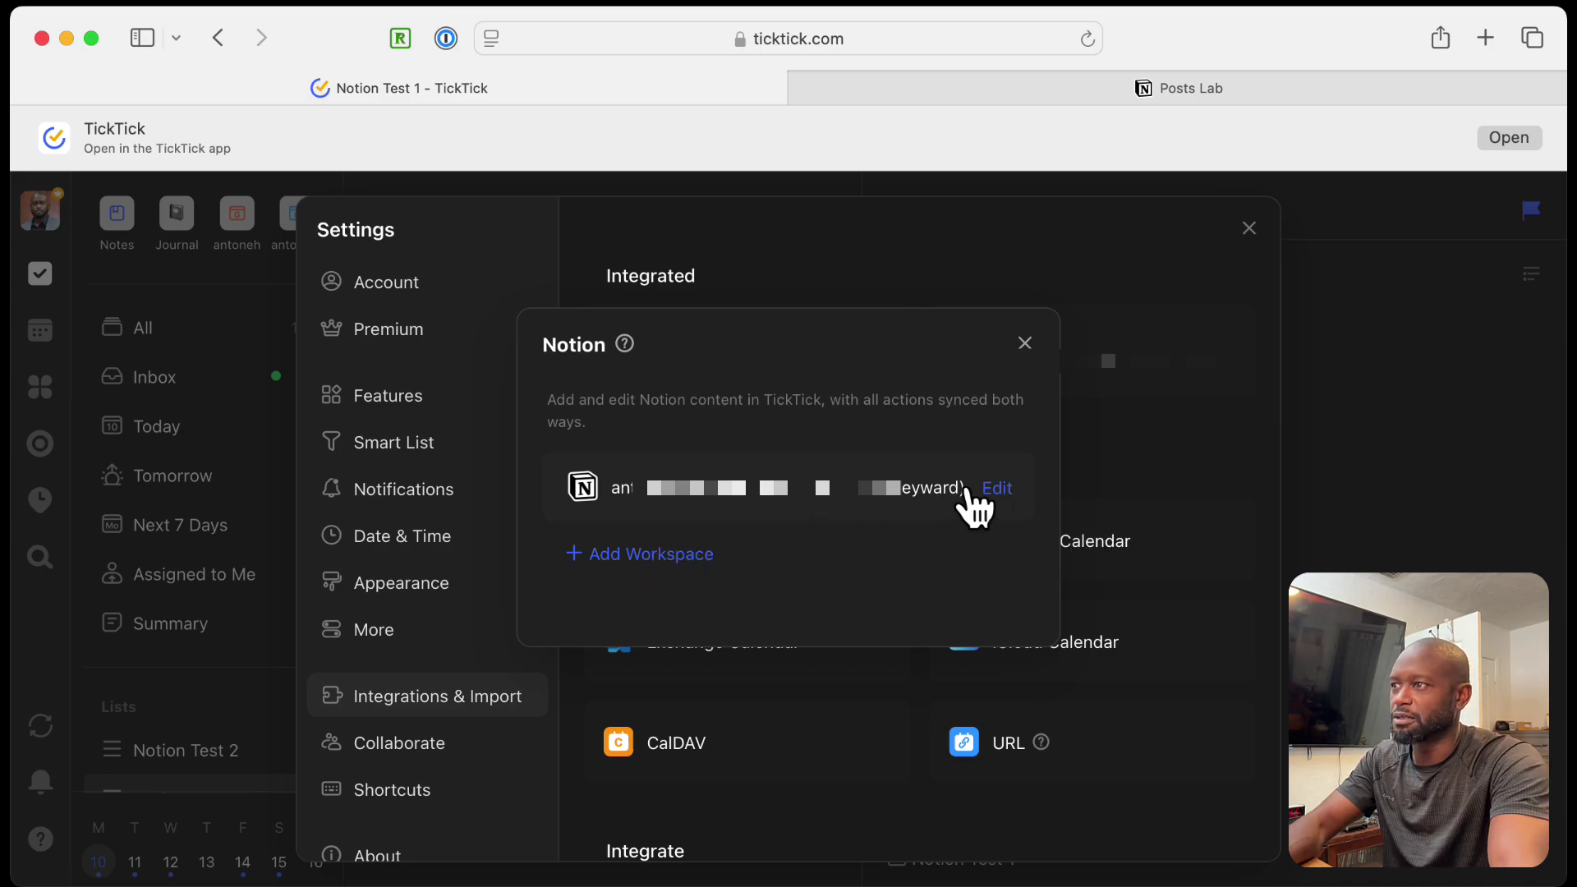
left_click(992, 489)
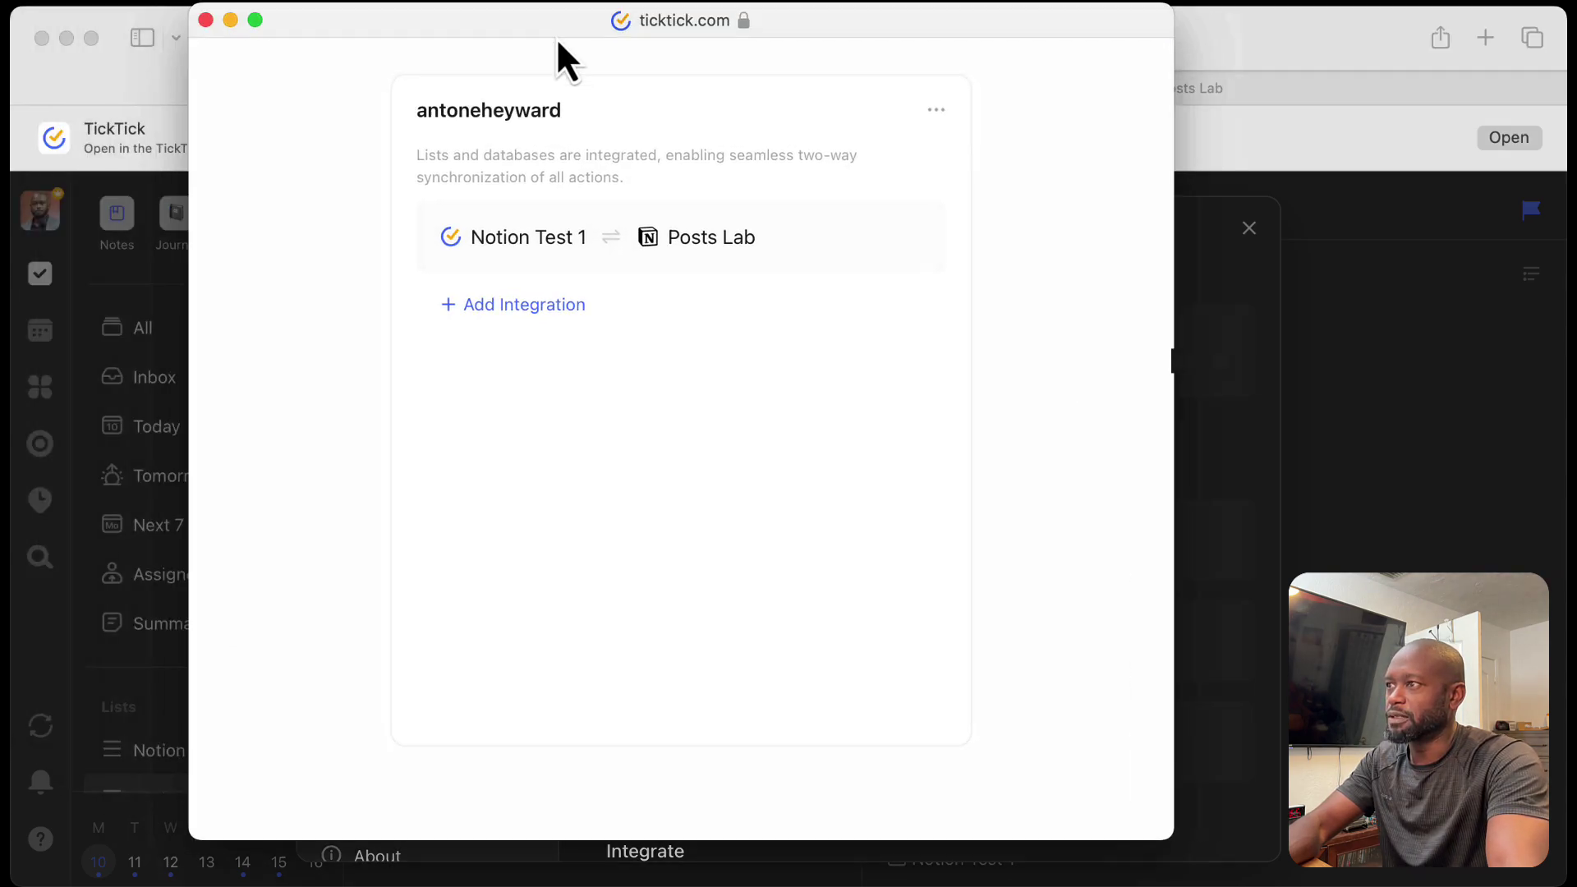
left_click_drag(555, 37, 633, 96)
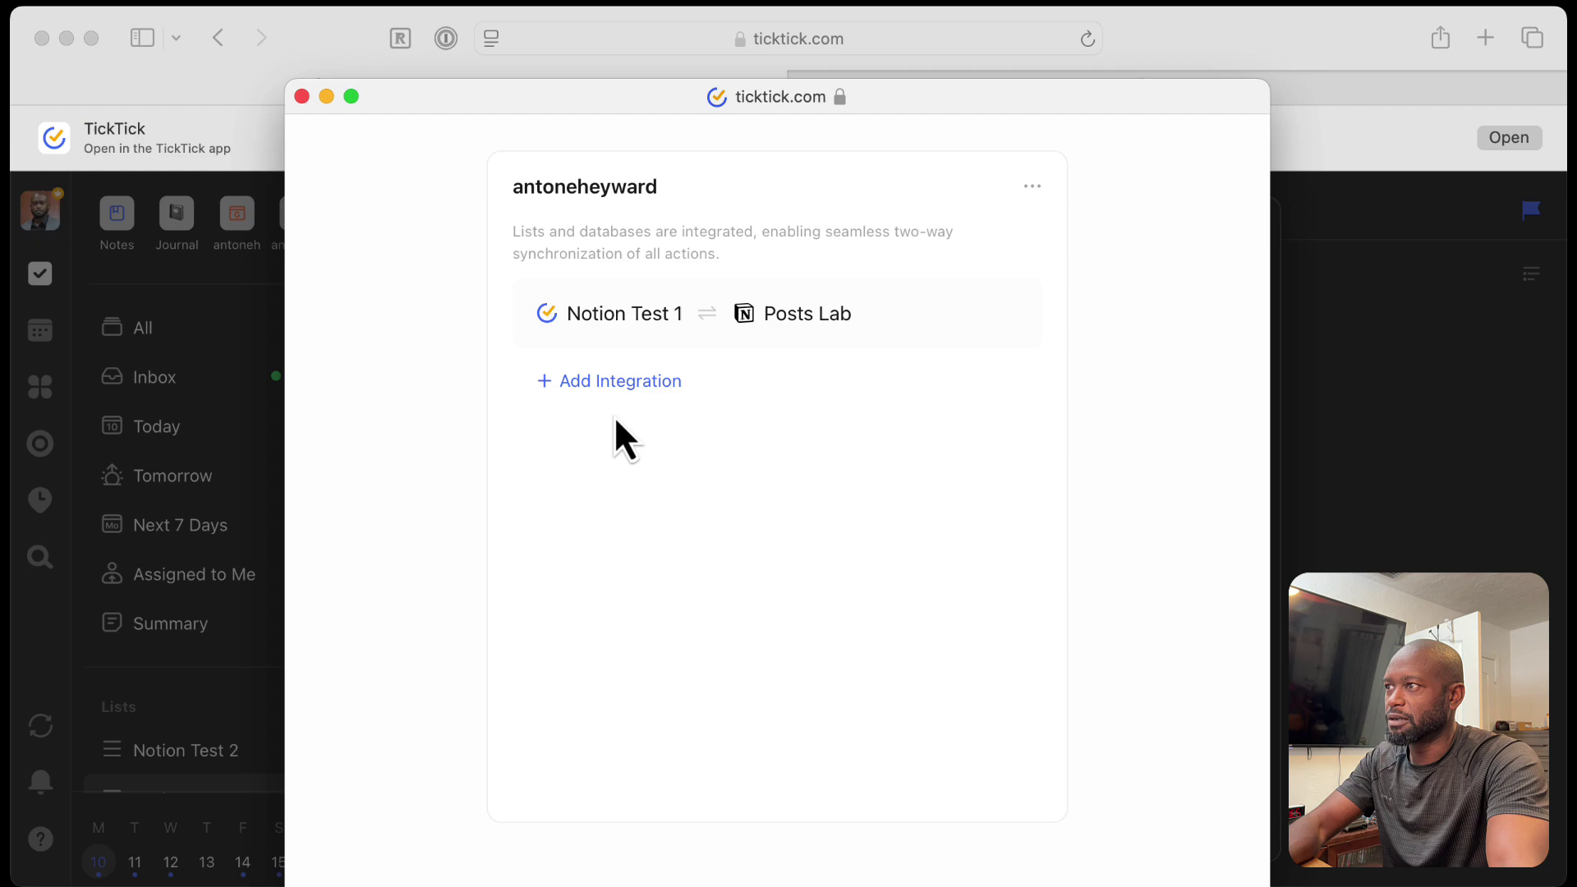
Step: Add a new integration and allow TickTick access to the Notion workspace again
left_click(618, 386)
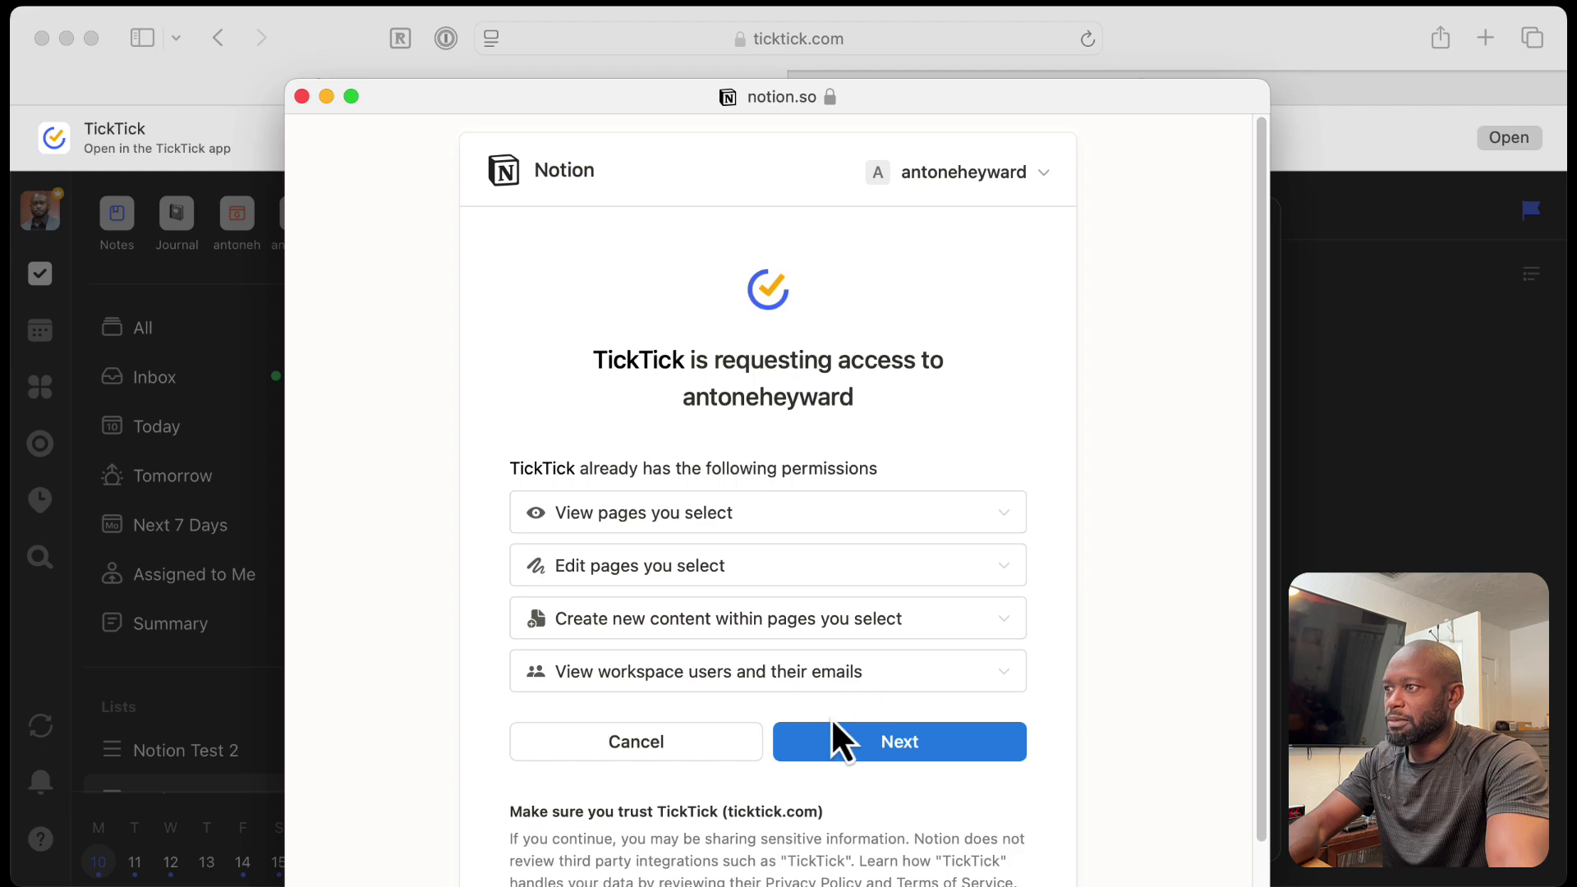
left_click(898, 744)
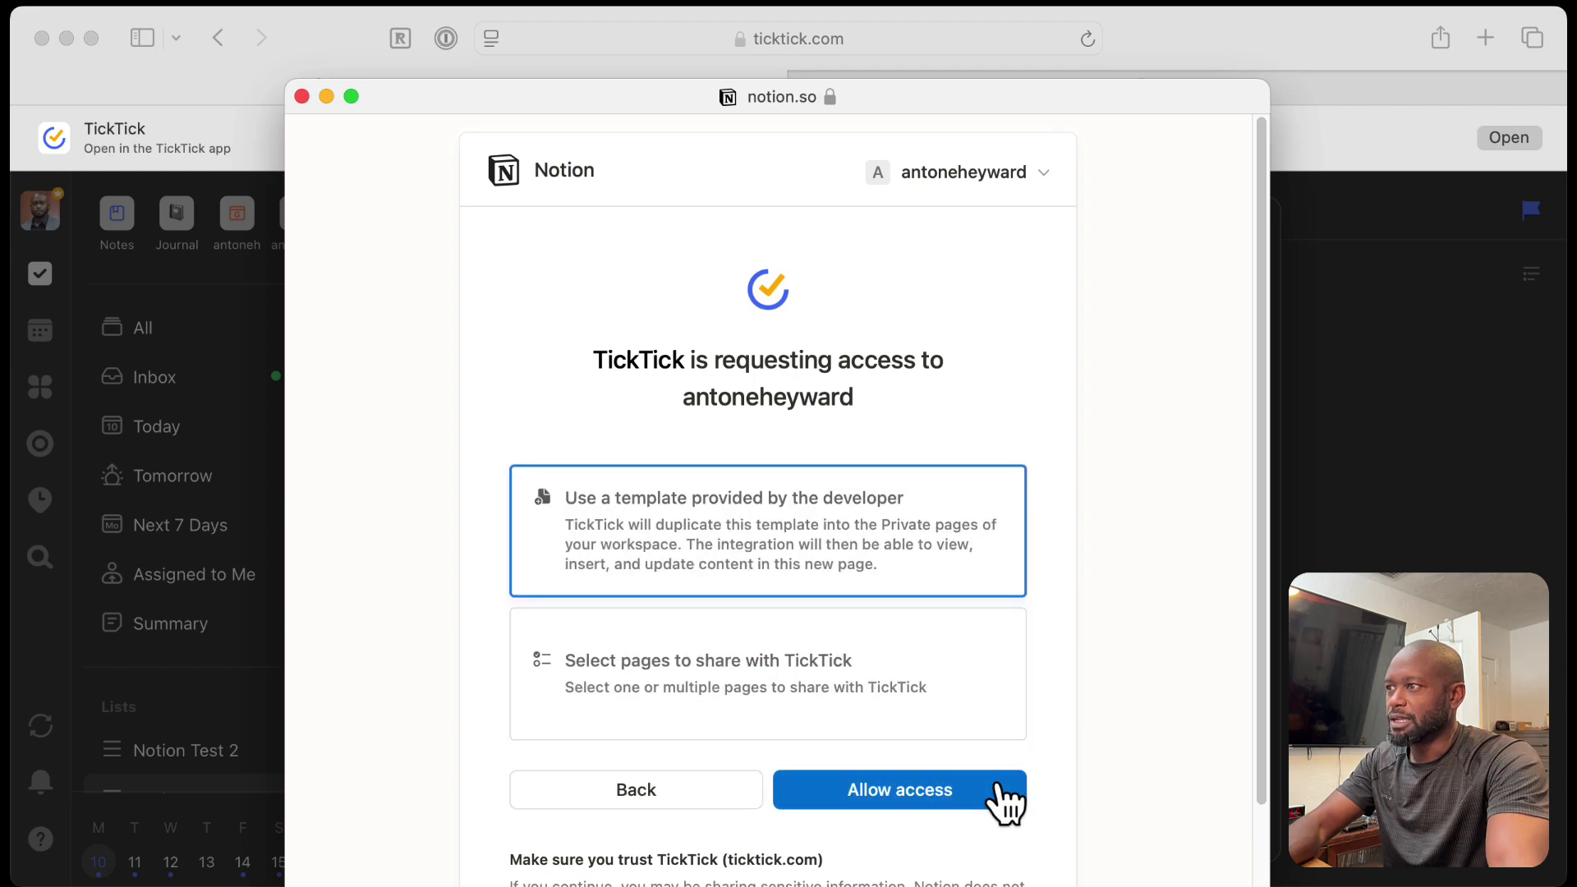
left_click(907, 801)
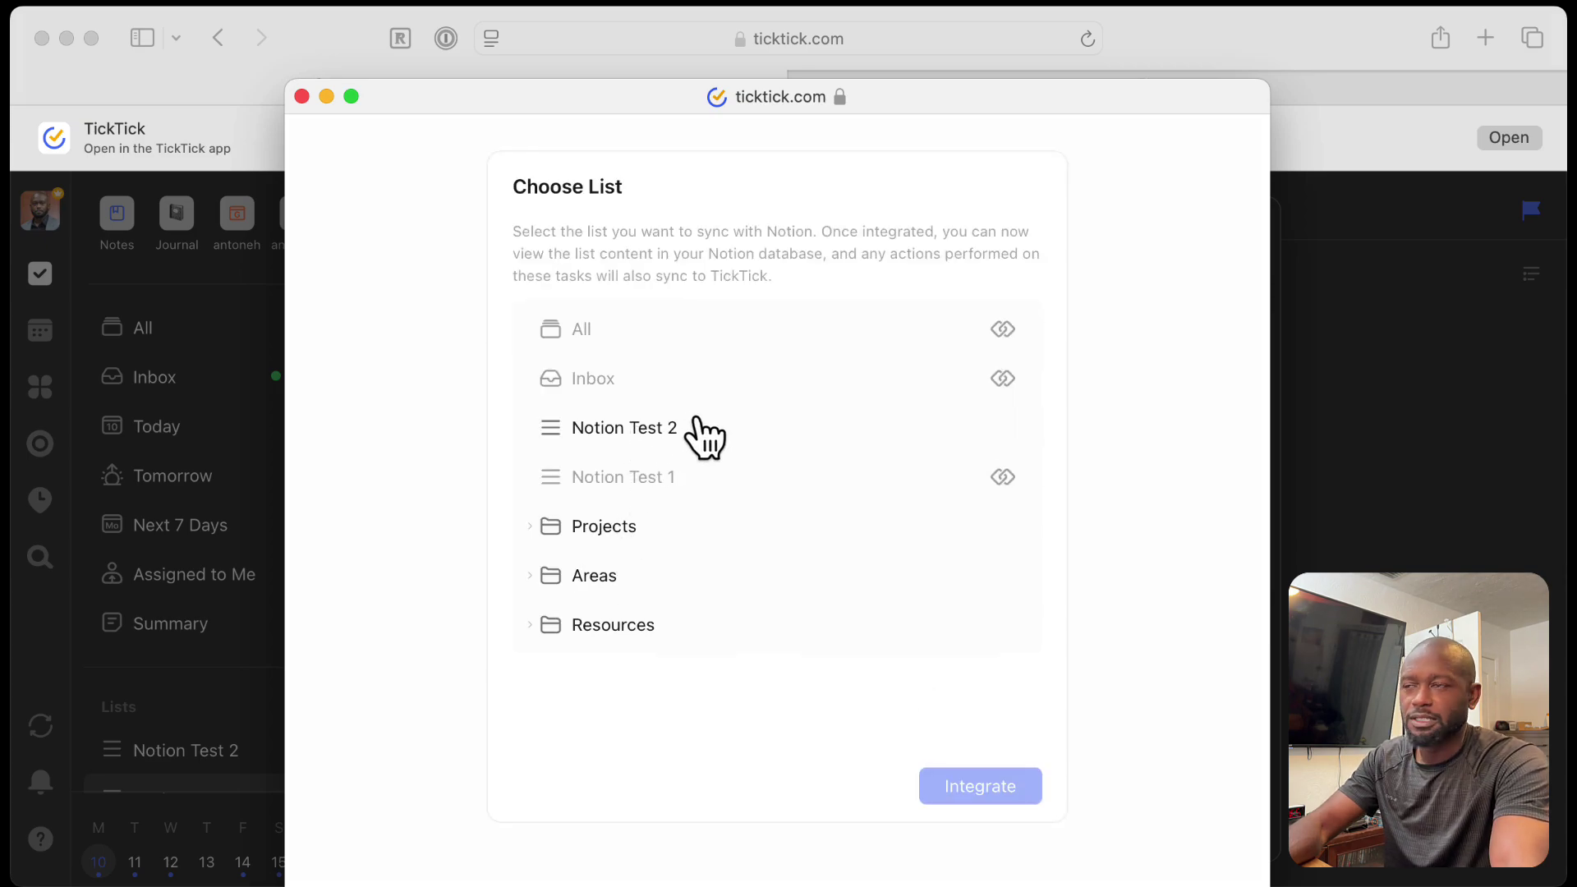
Step: Select Notion Test 2 in Choose List and confirm its integration
left_click(633, 431)
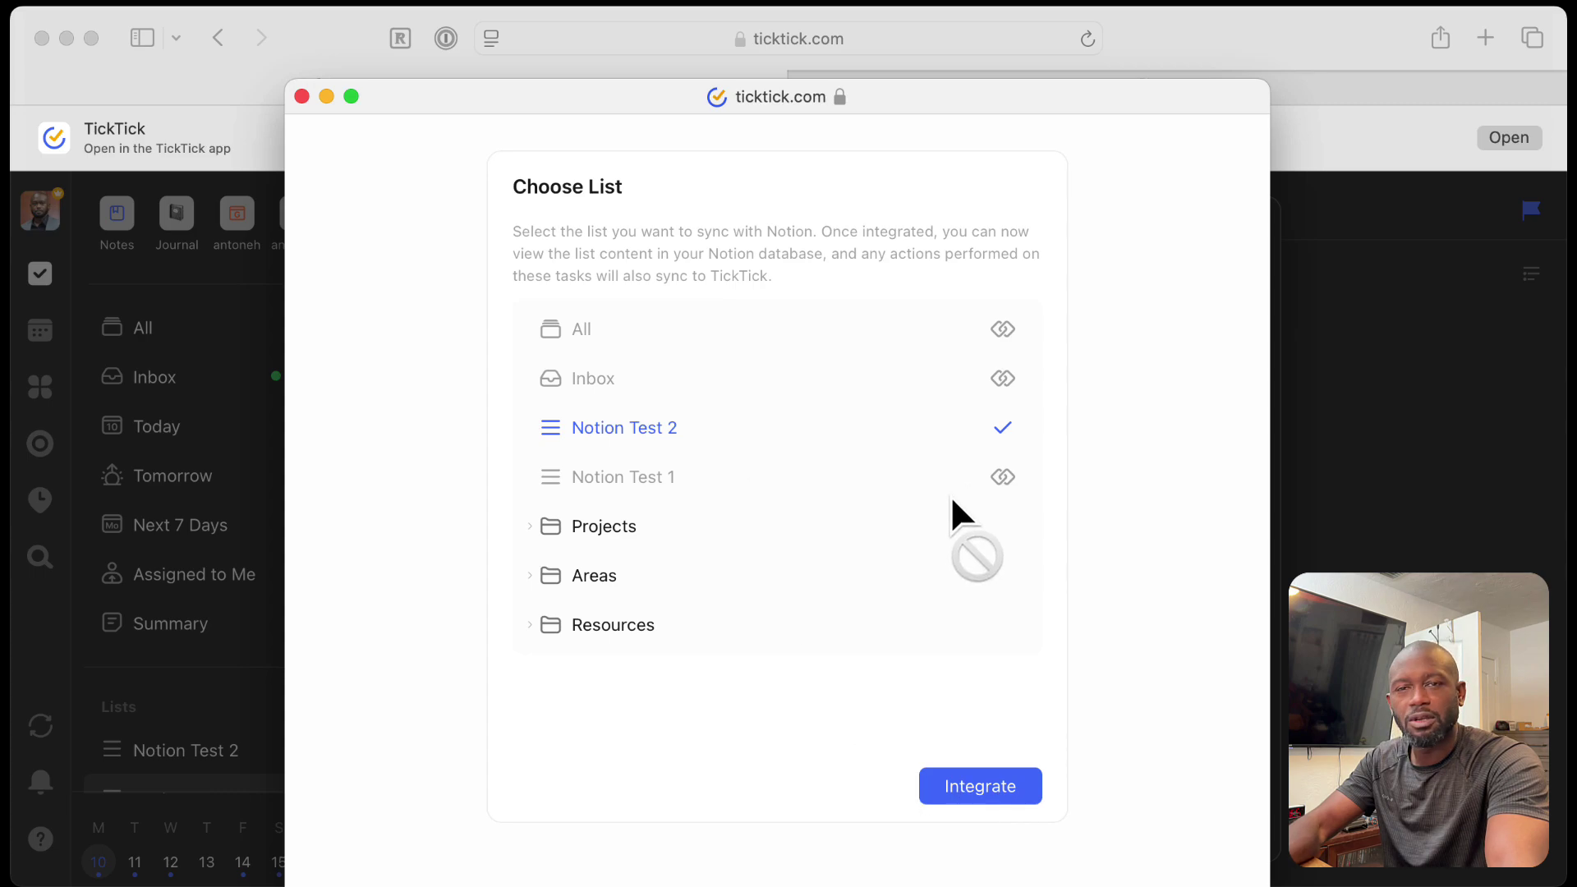
left_click(994, 797)
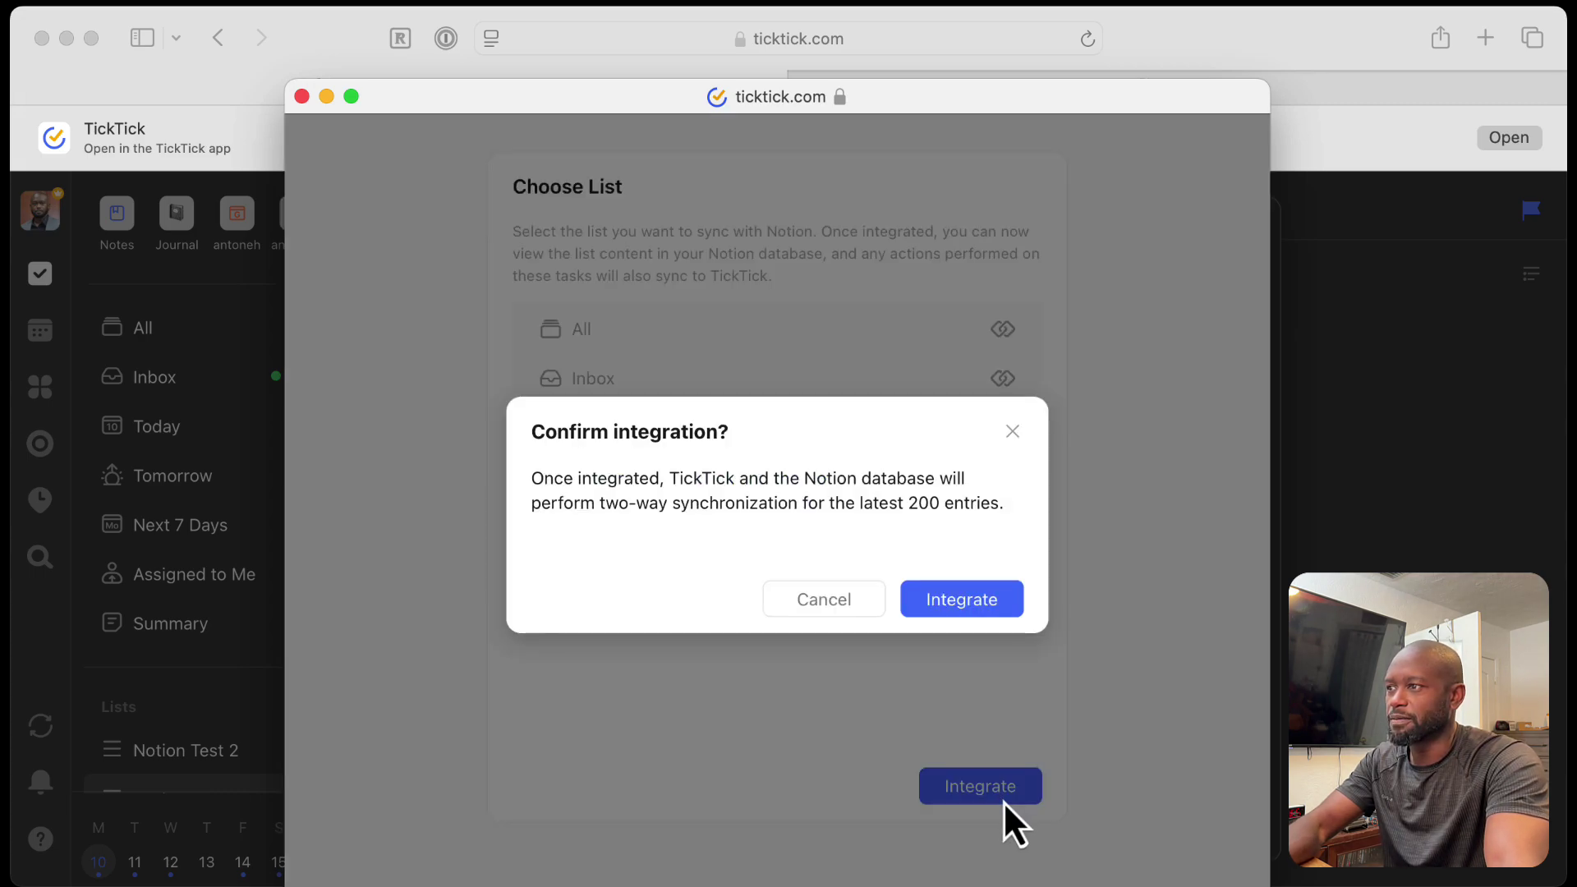
left_click(959, 606)
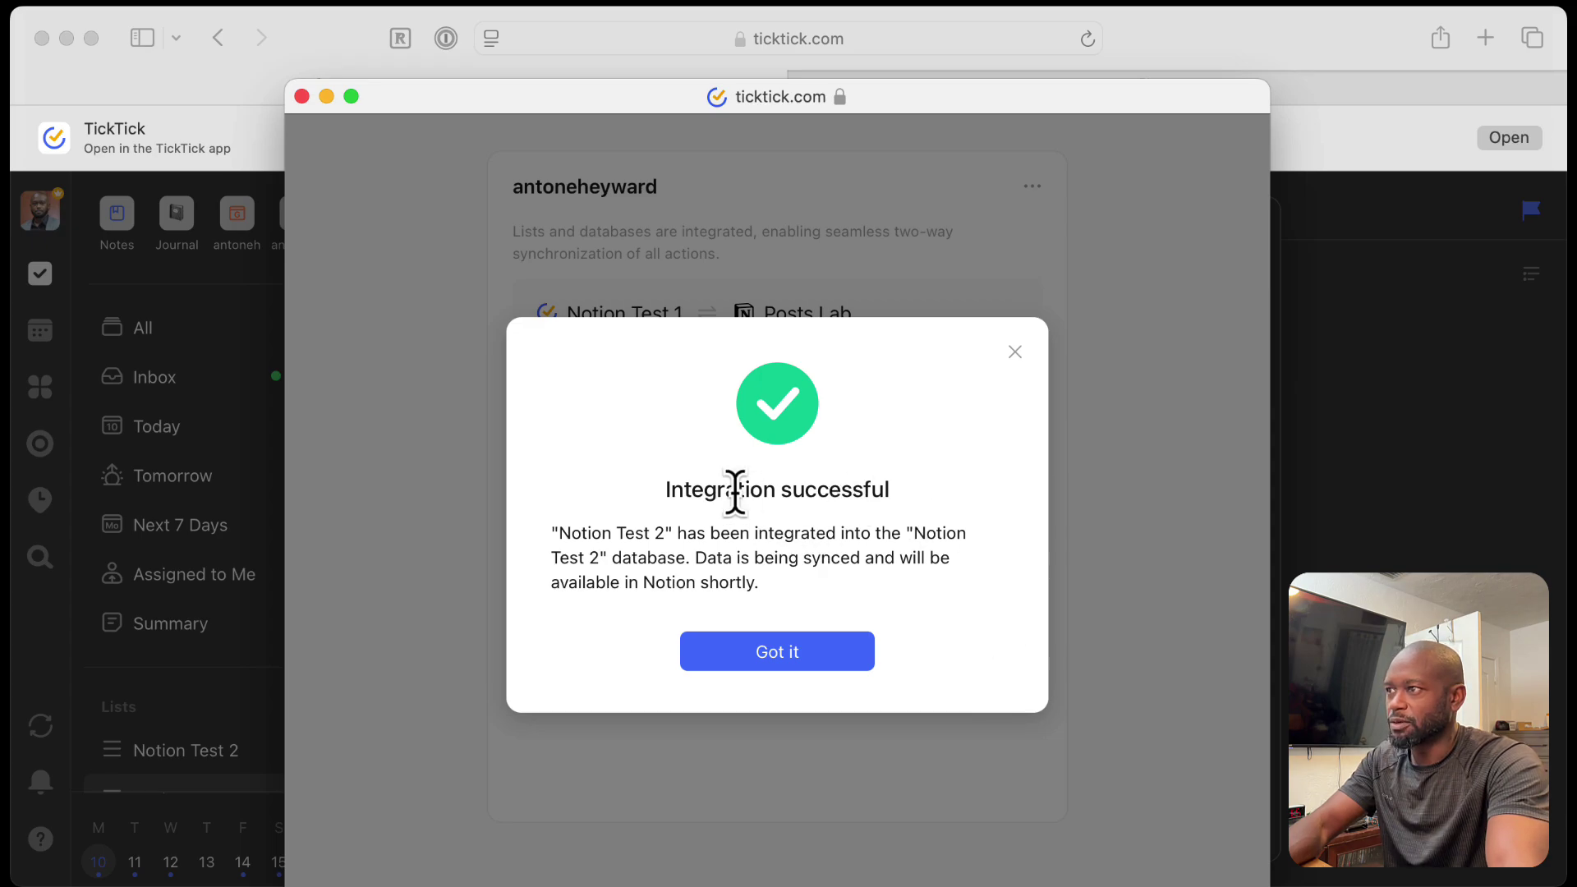
Step: Dismiss the 'Integration successful' message for Notion Test 2
left_click_drag(666, 490, 918, 491)
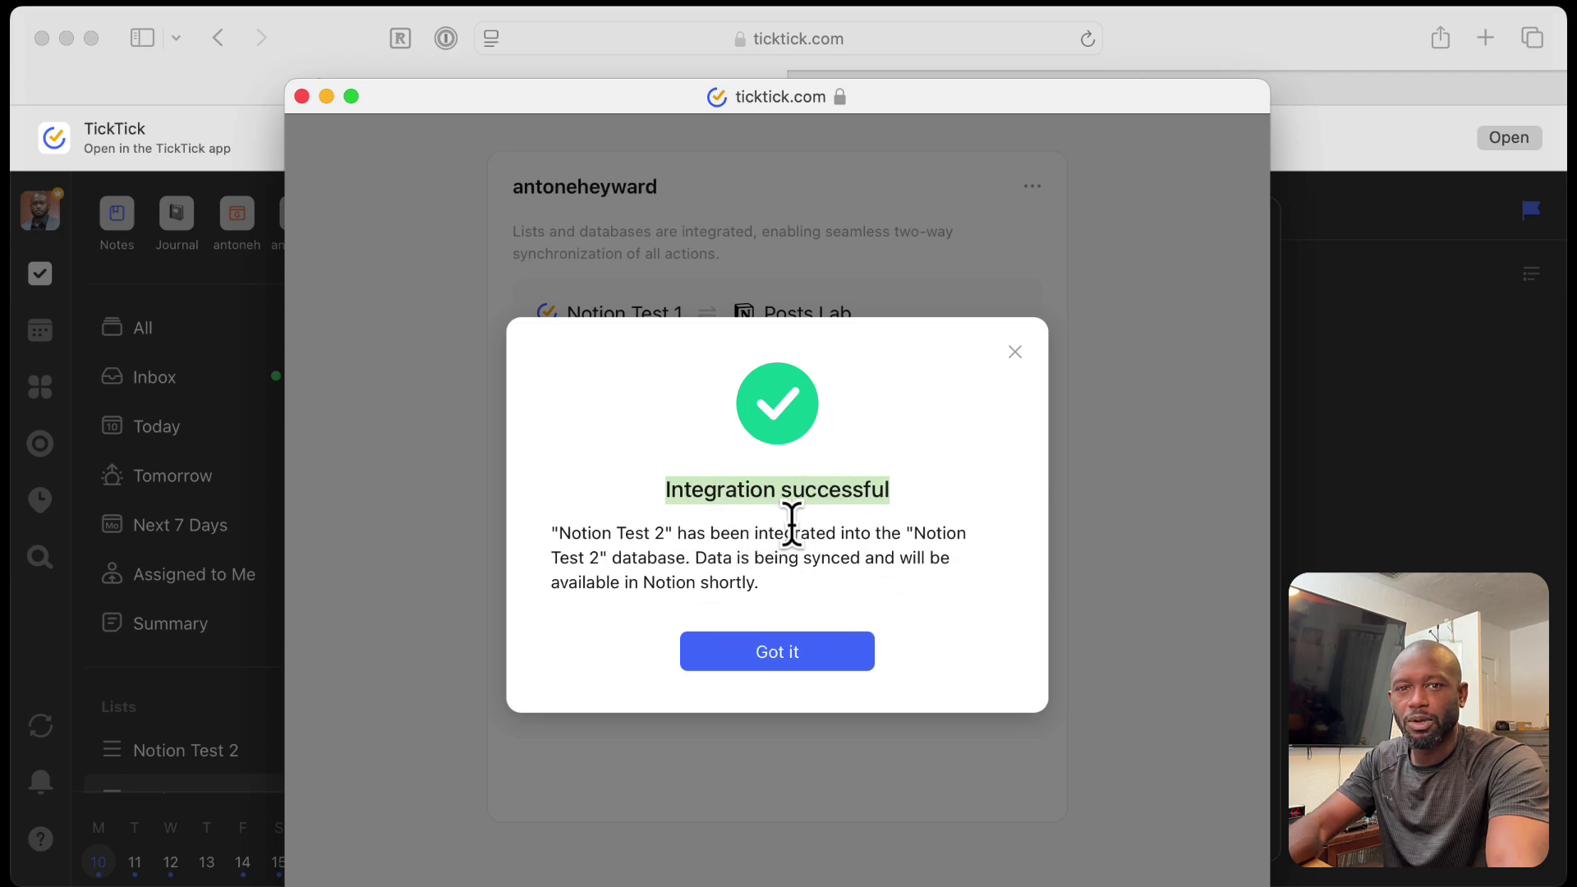
left_click(777, 657)
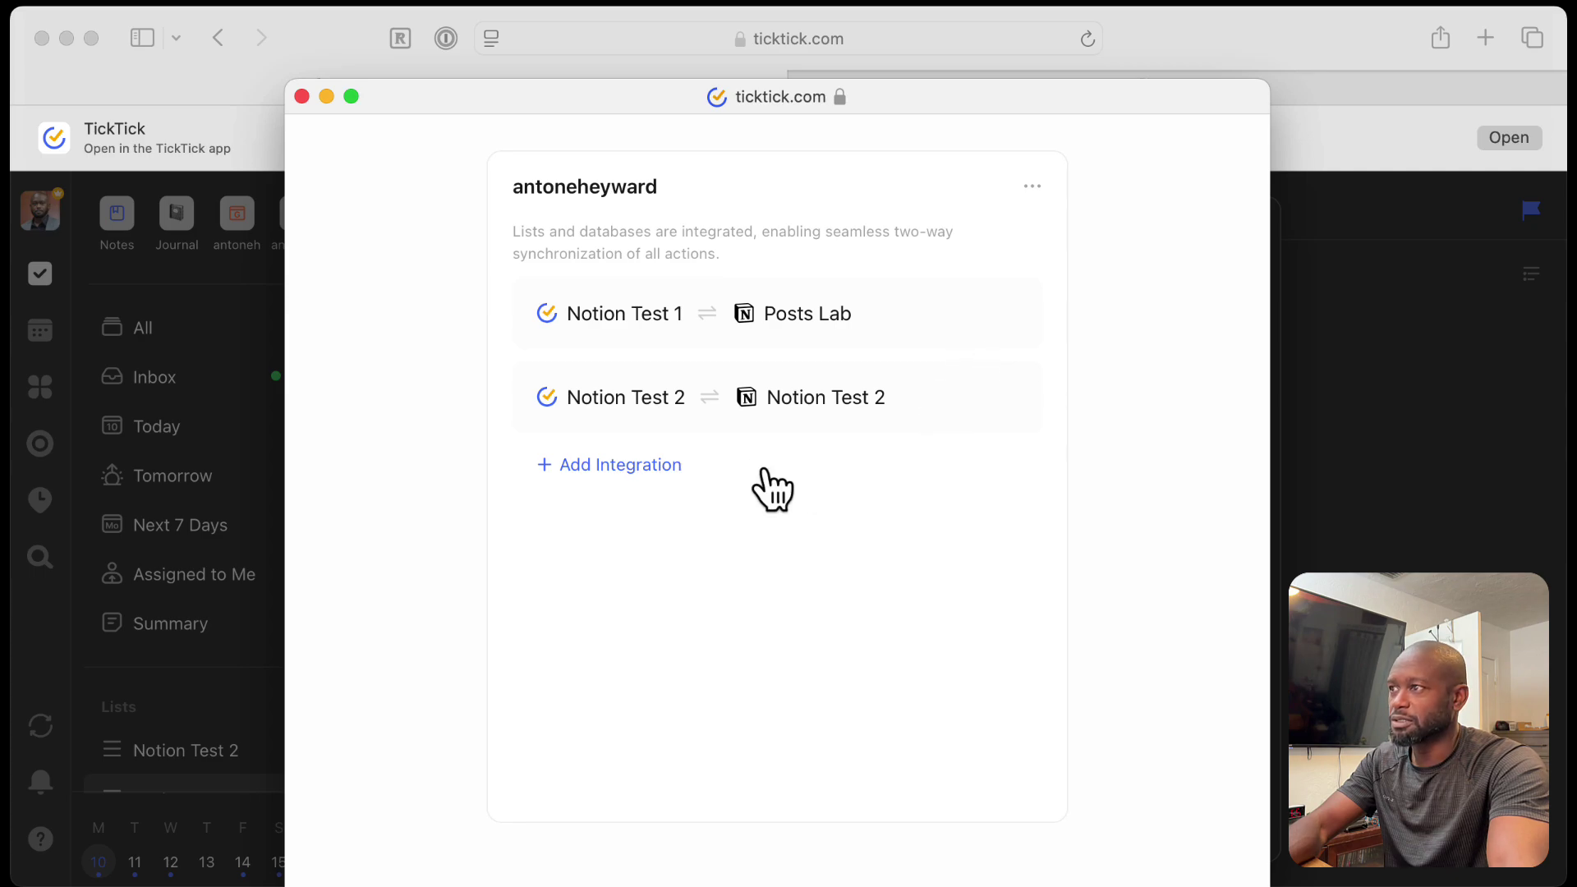
Step: Start another integration and choose to share selected pages with TickTick
left_click(634, 466)
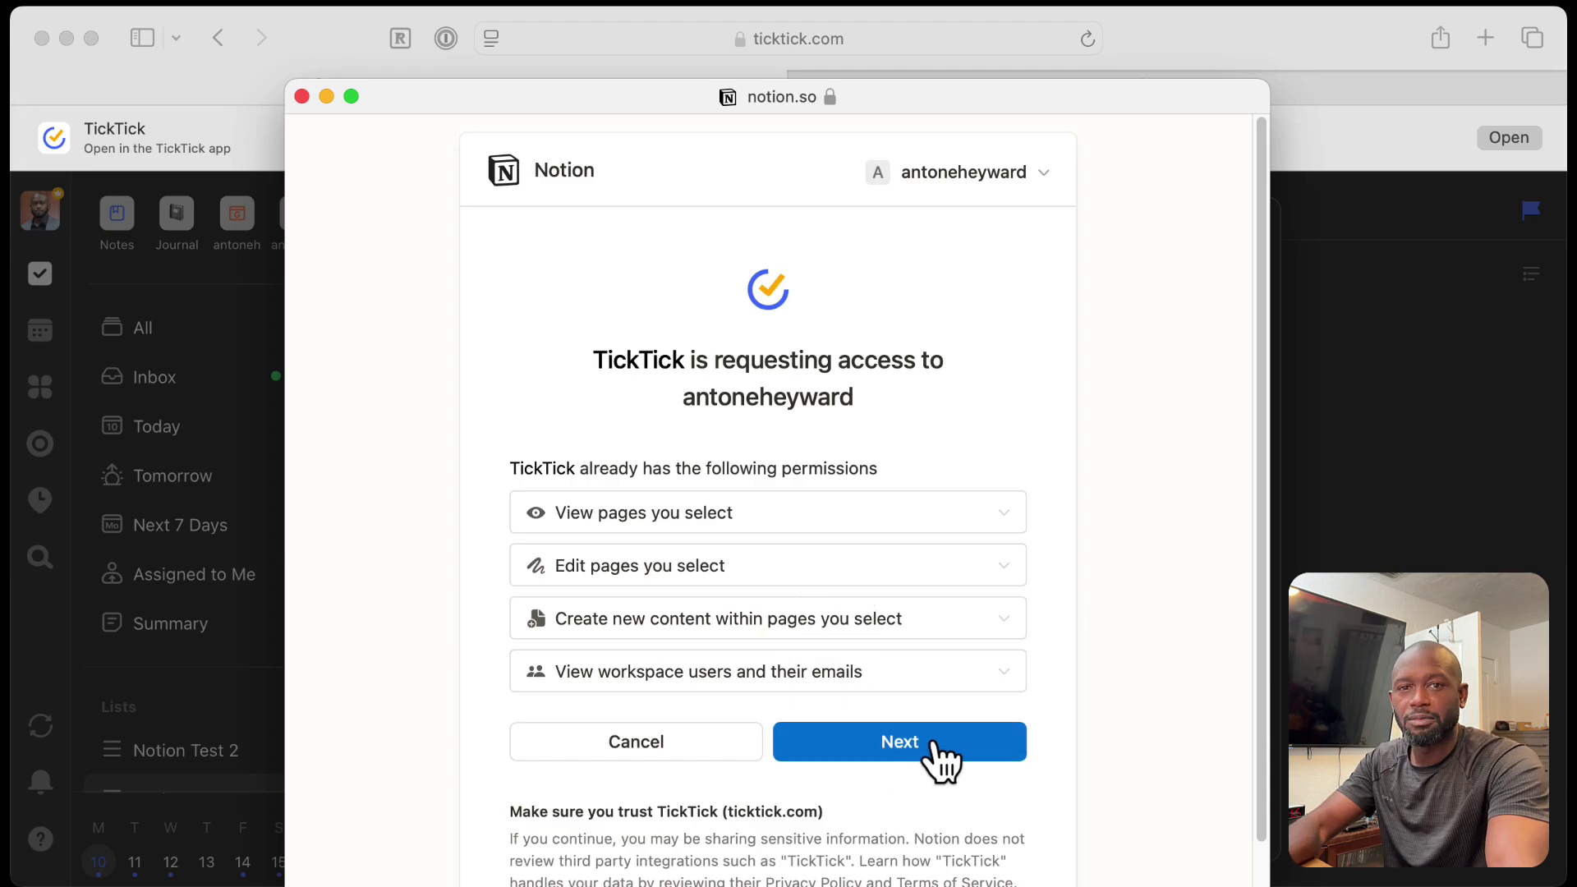
left_click(903, 745)
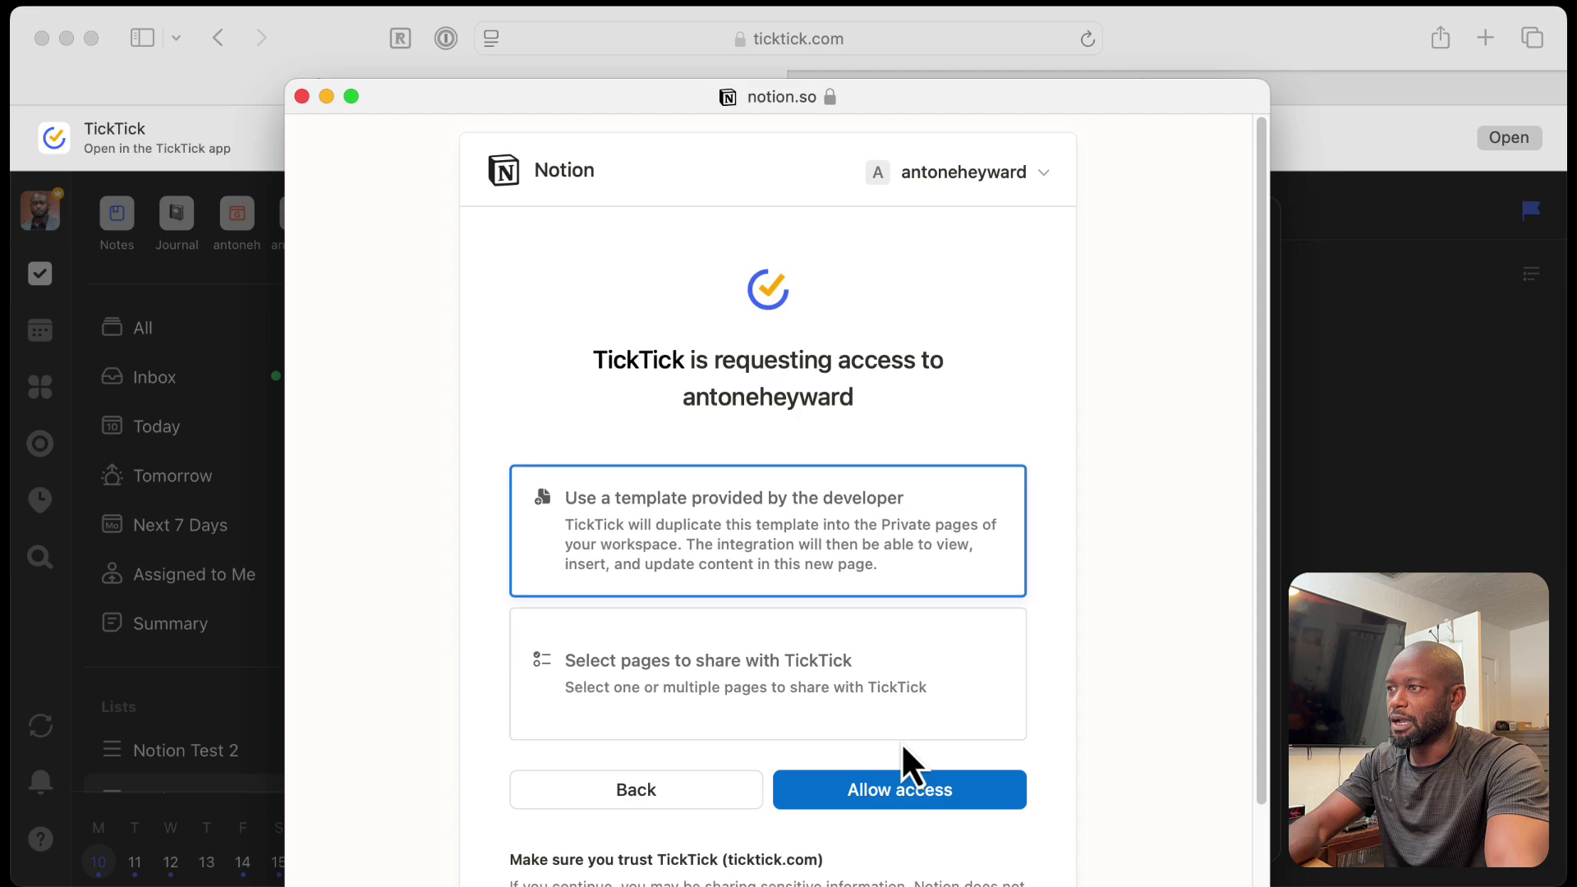
left_click(823, 682)
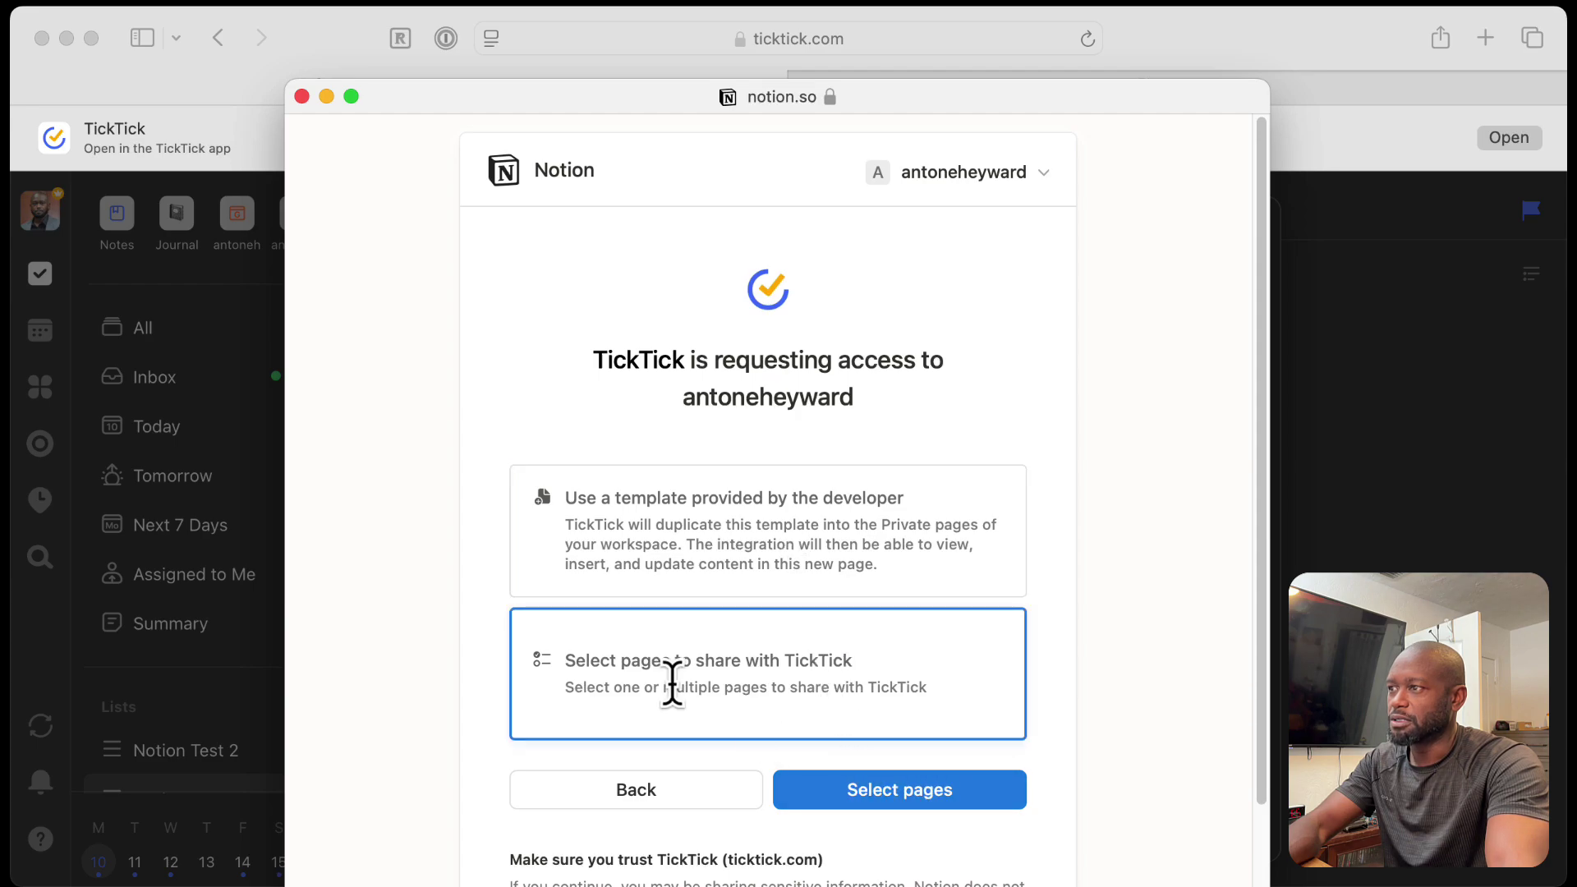
left_click(901, 813)
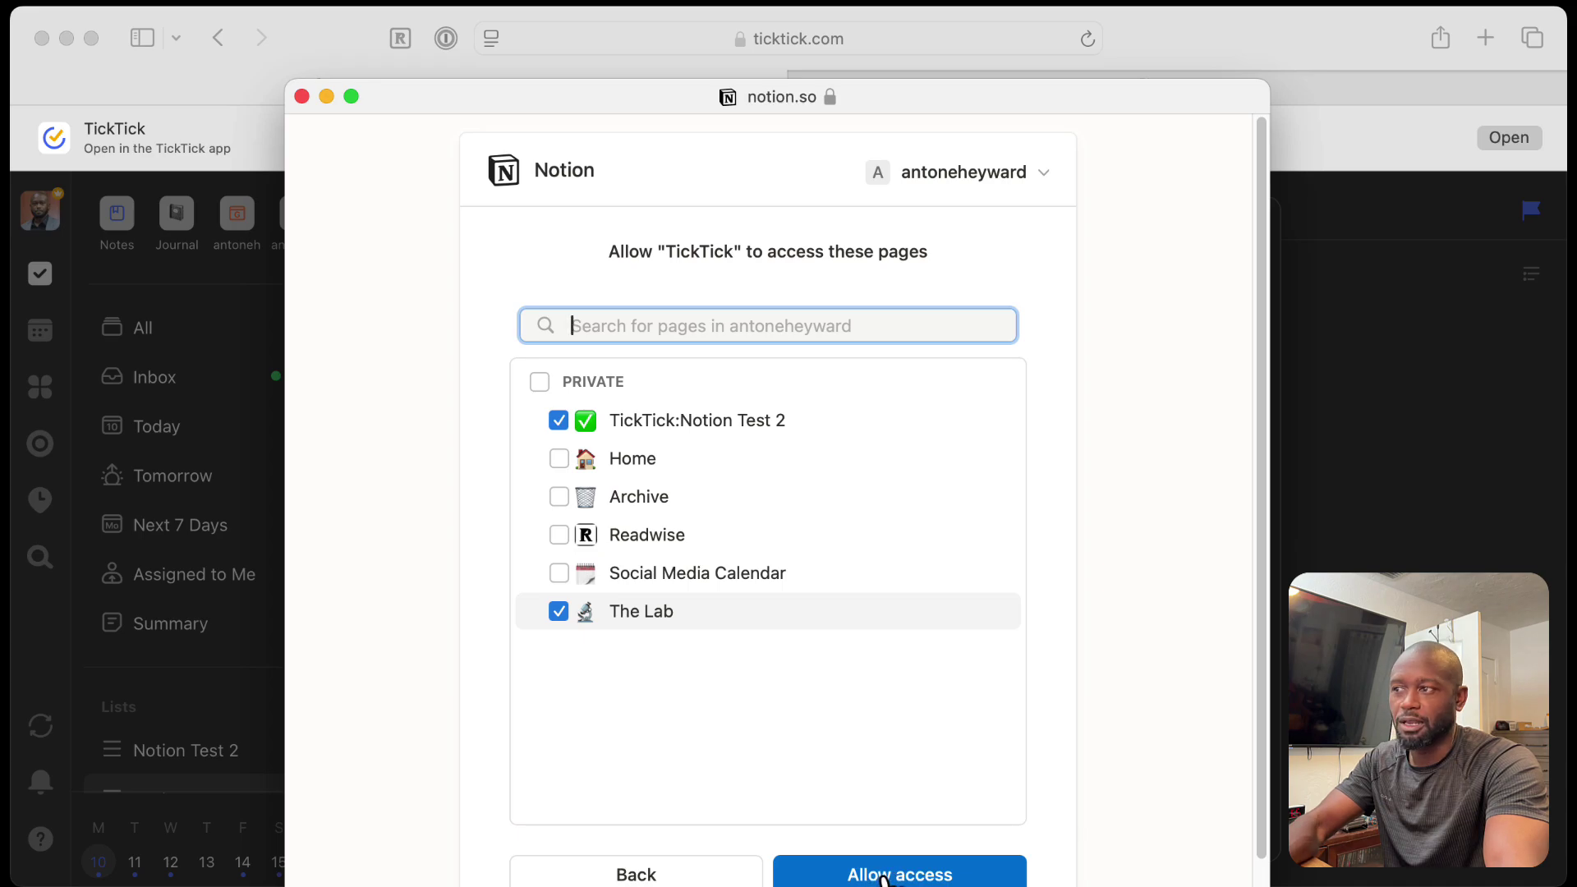
Step: Revisit the pages-to-share list, then back out and cancel the Notion authorization
left_click(673, 876)
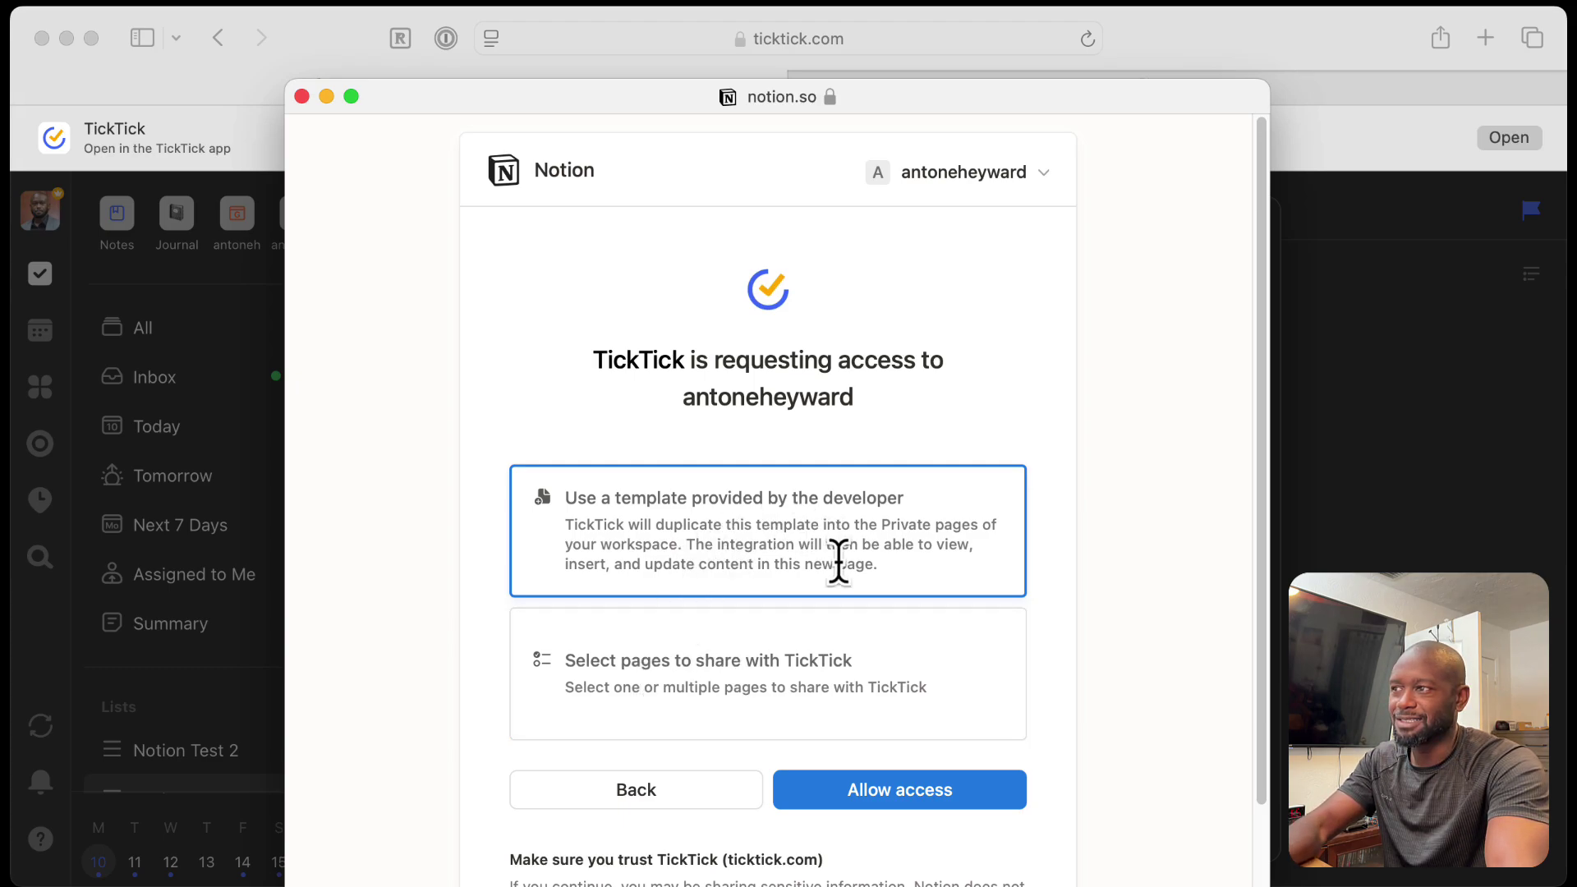
left_click(740, 648)
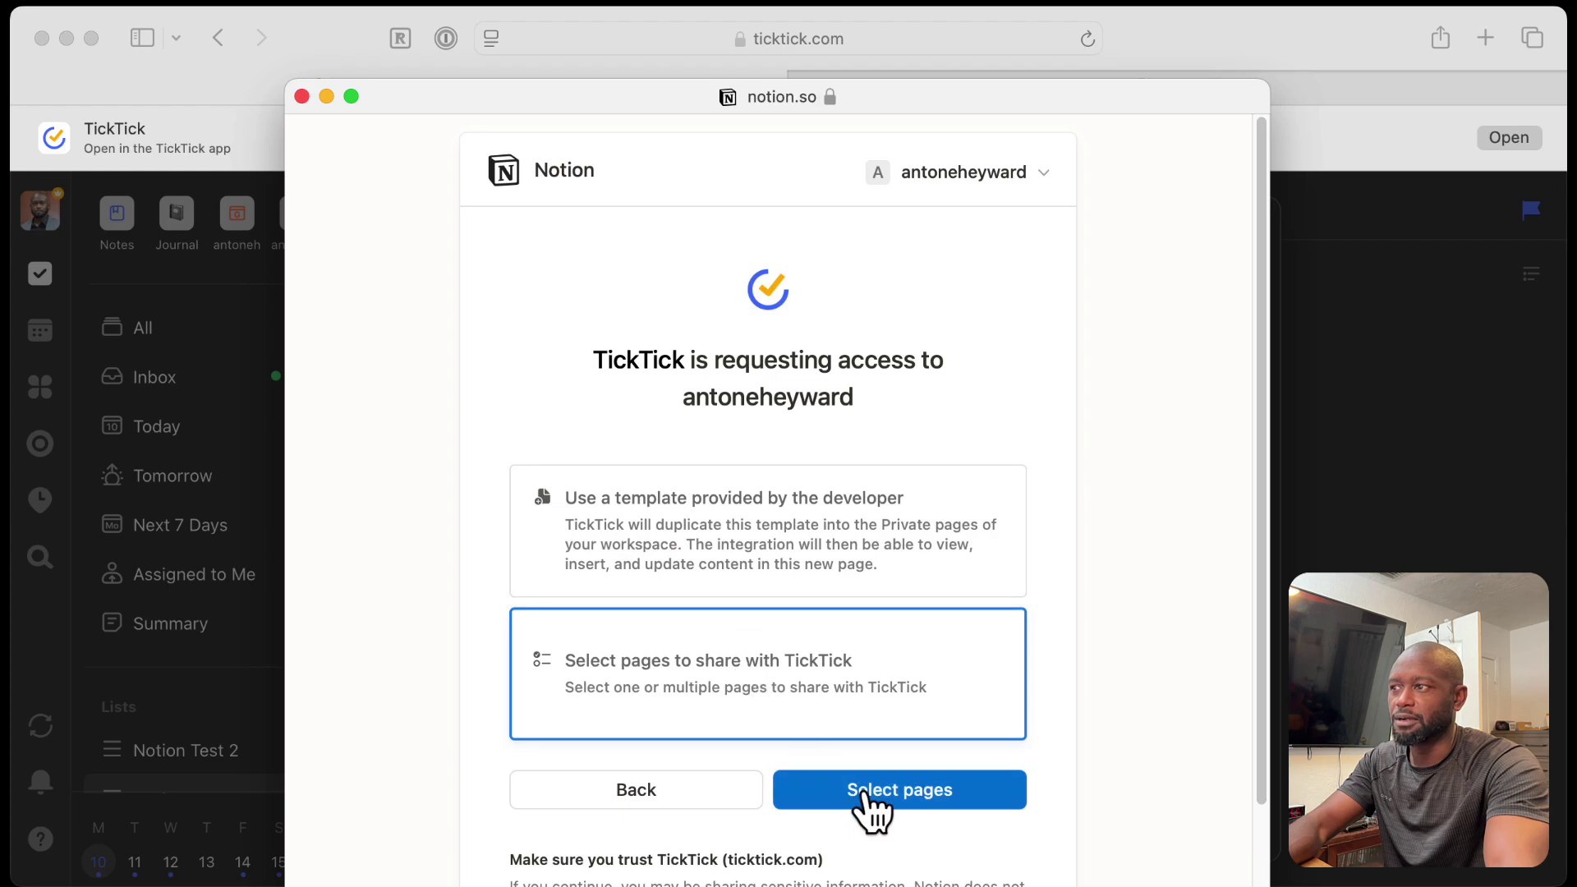
left_click(880, 801)
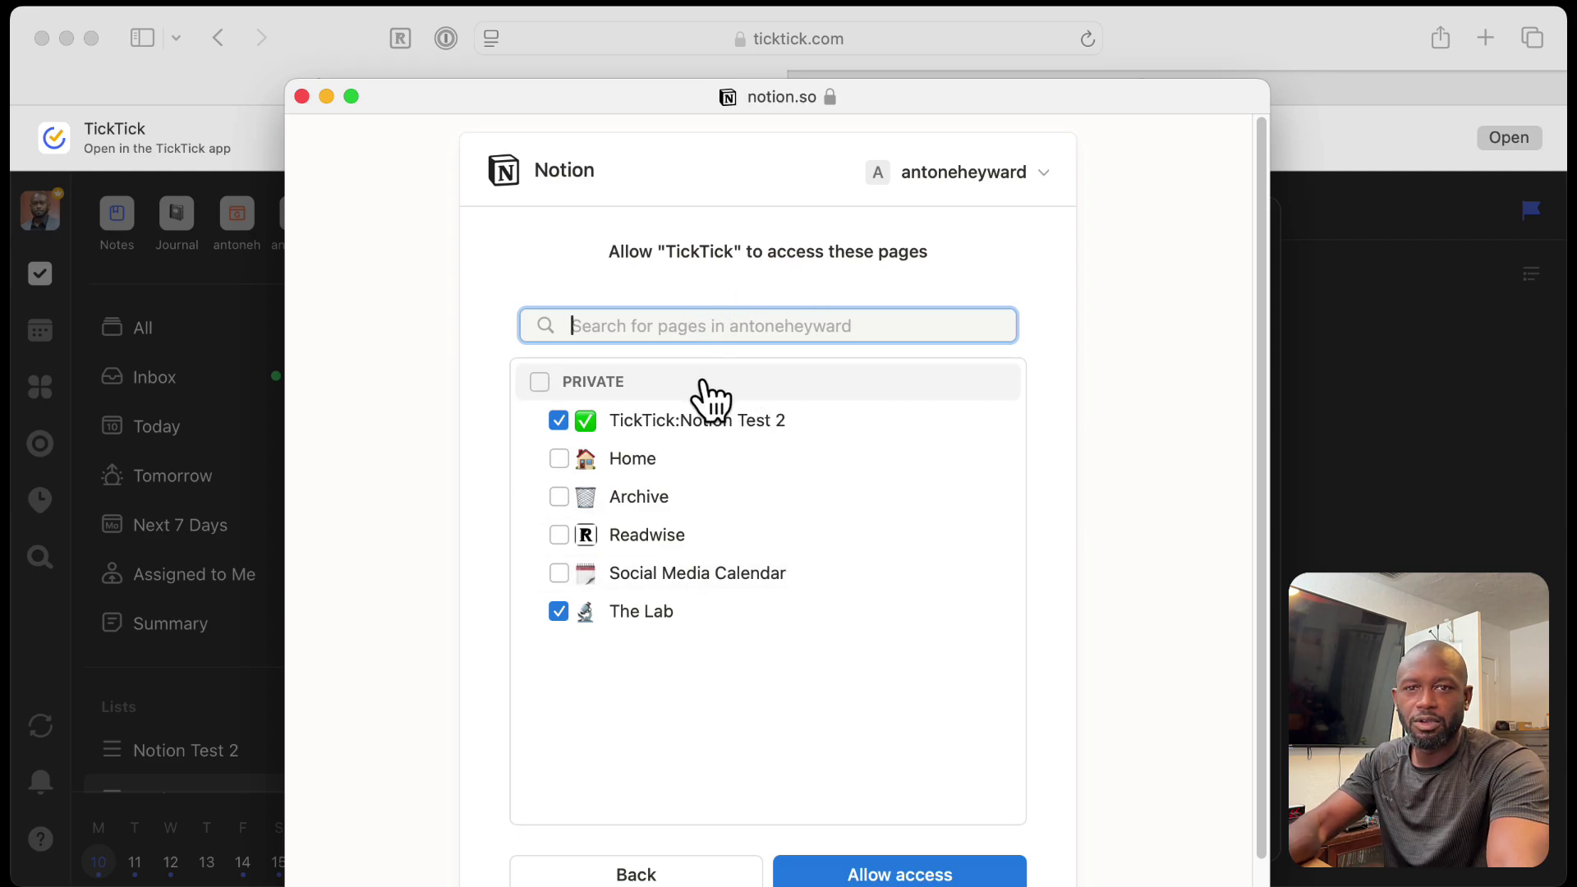
left_click(685, 877)
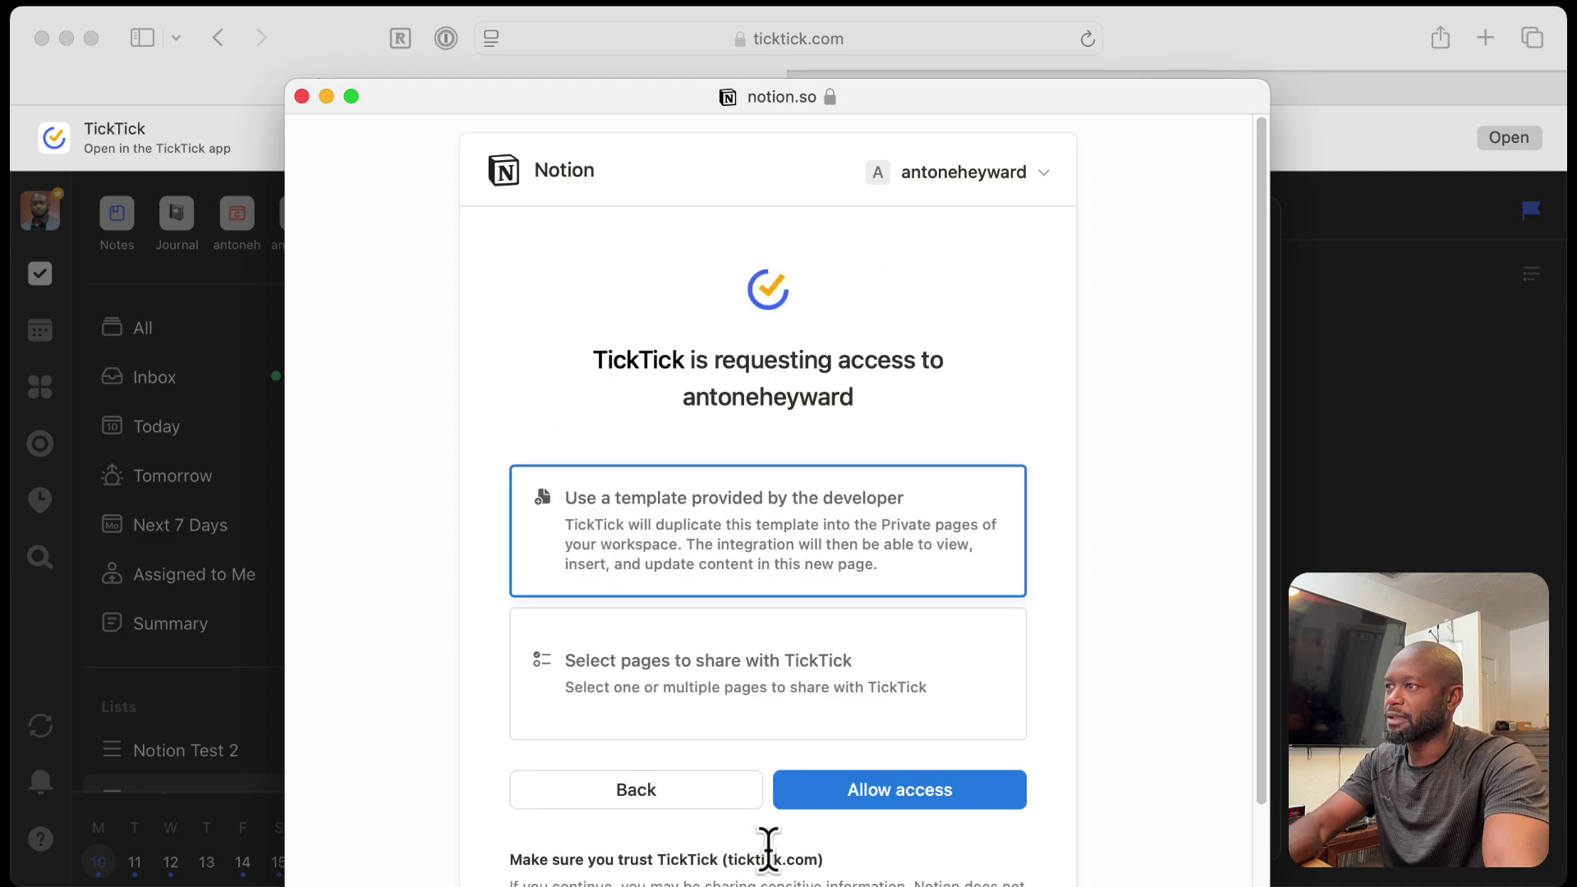
left_click(680, 801)
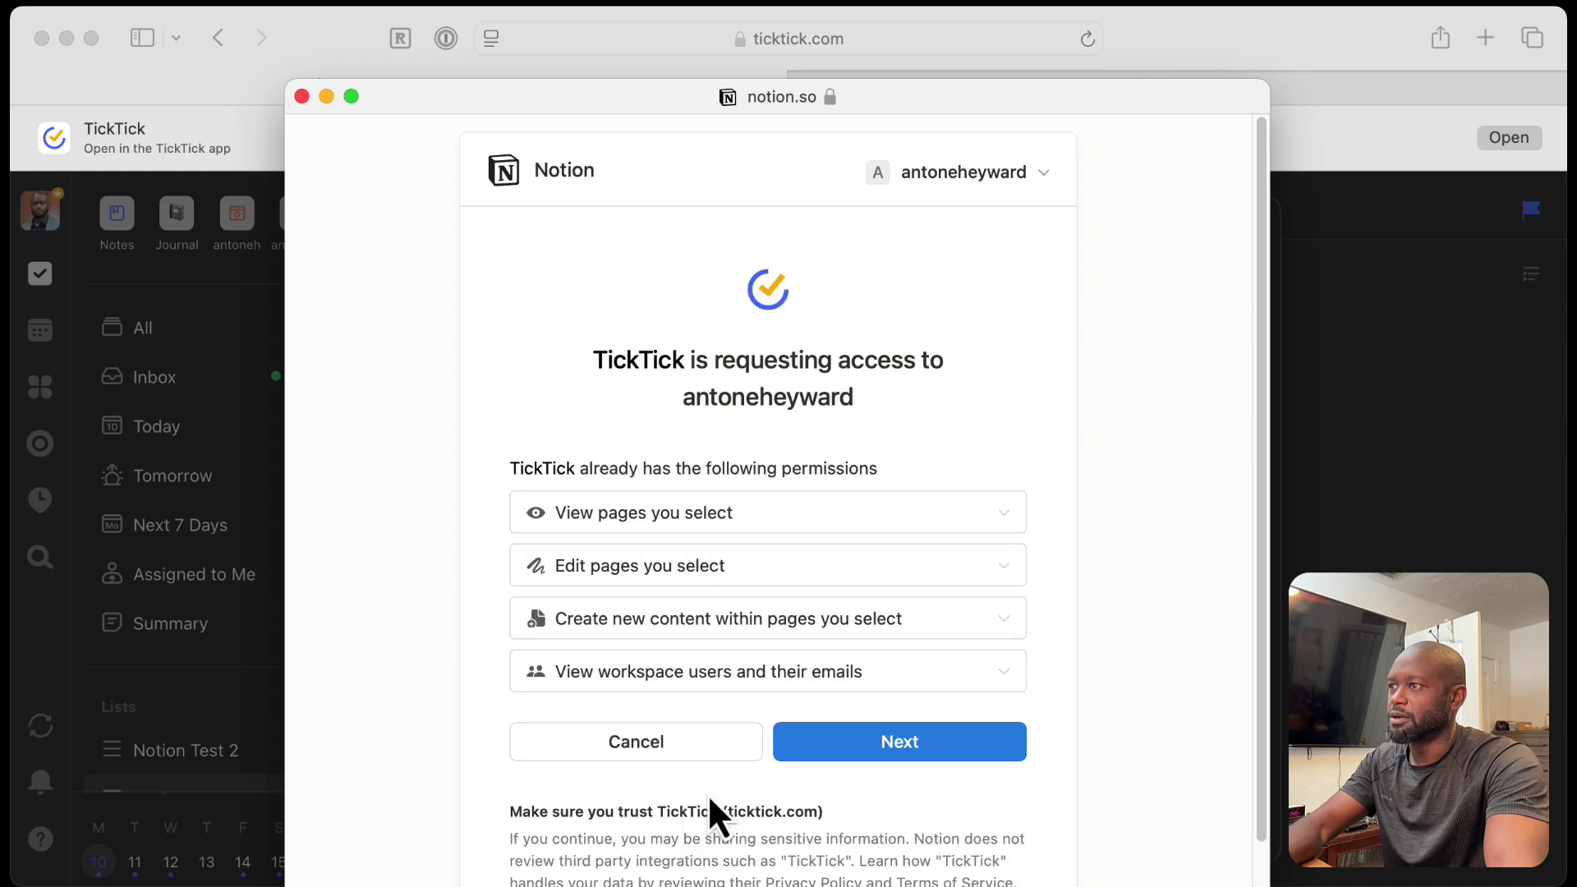
left_click(661, 762)
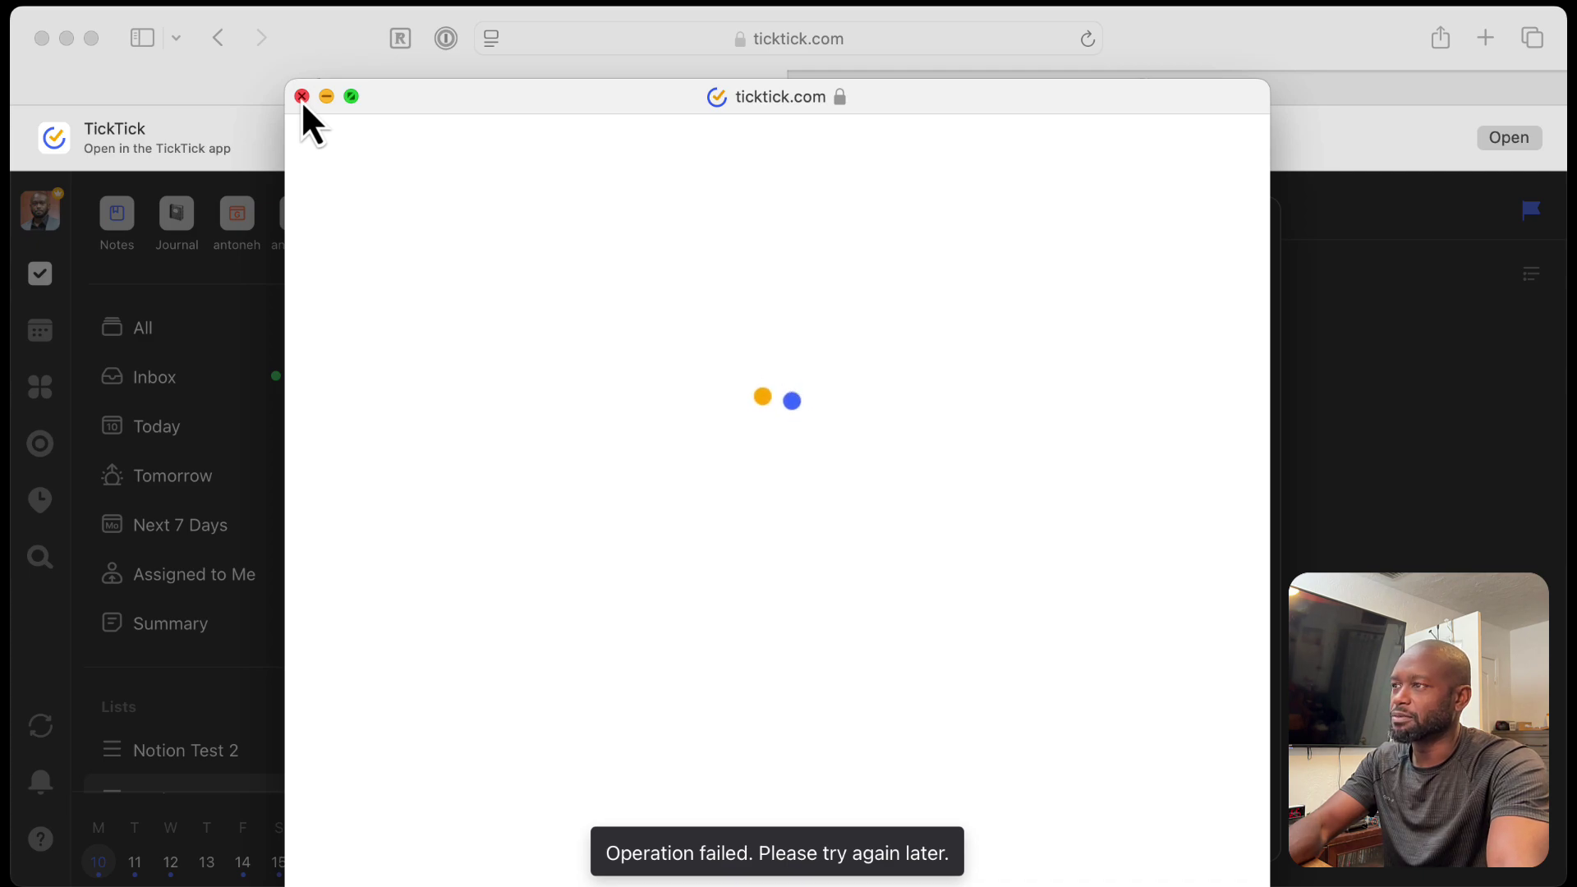
Step: Close the integration windows and Settings, view the empty Notion Test 2 list, then Posts Lab
left_click(301, 96)
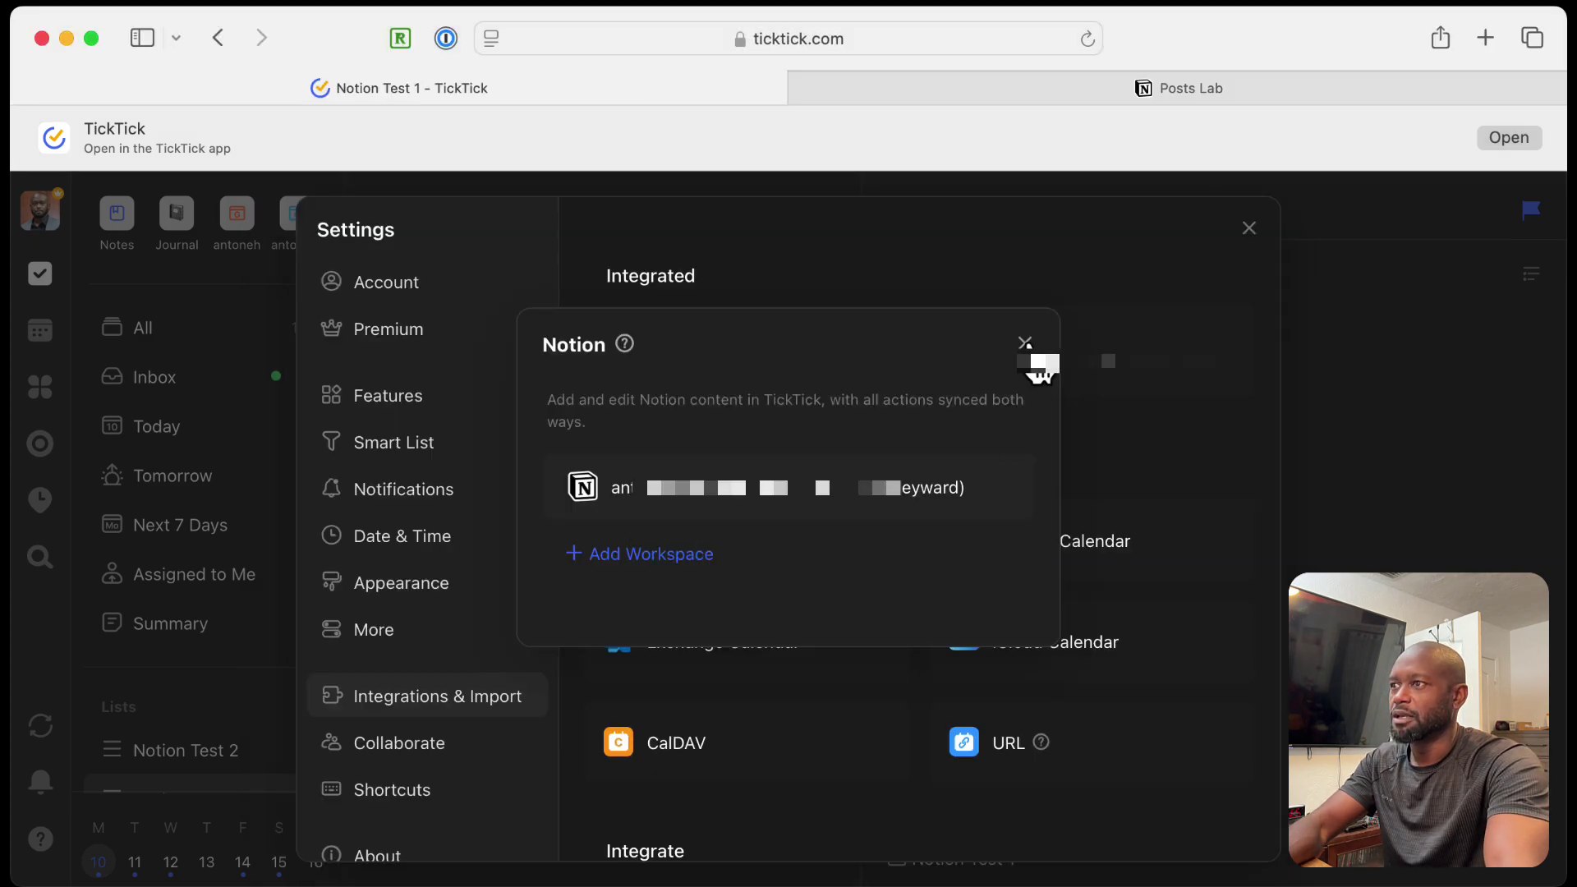
left_click(1026, 343)
left_click(1249, 229)
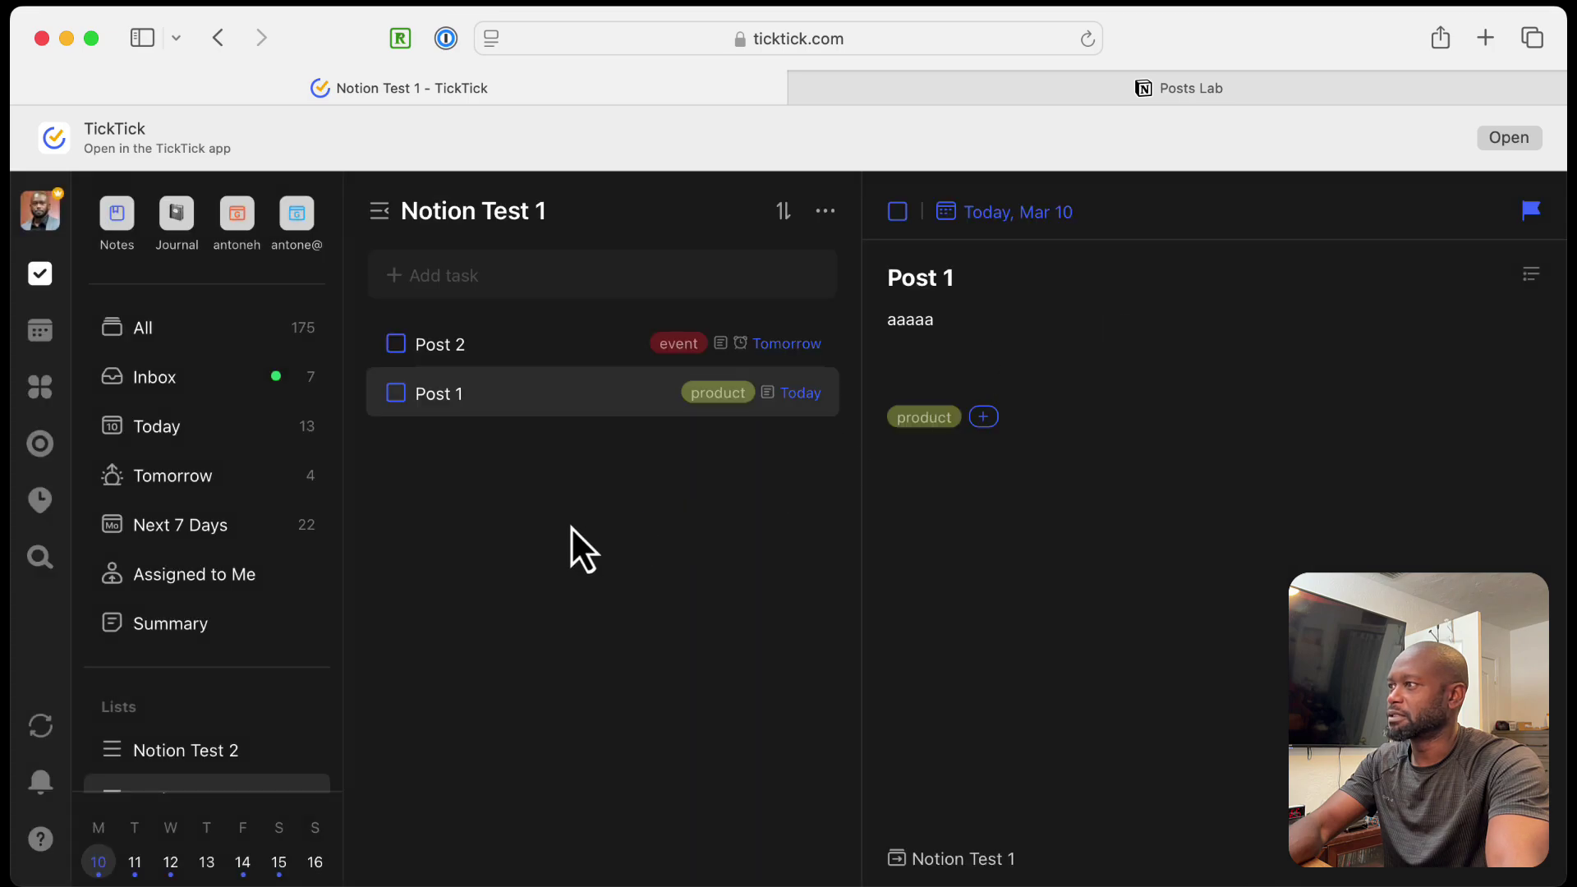
left_click(218, 759)
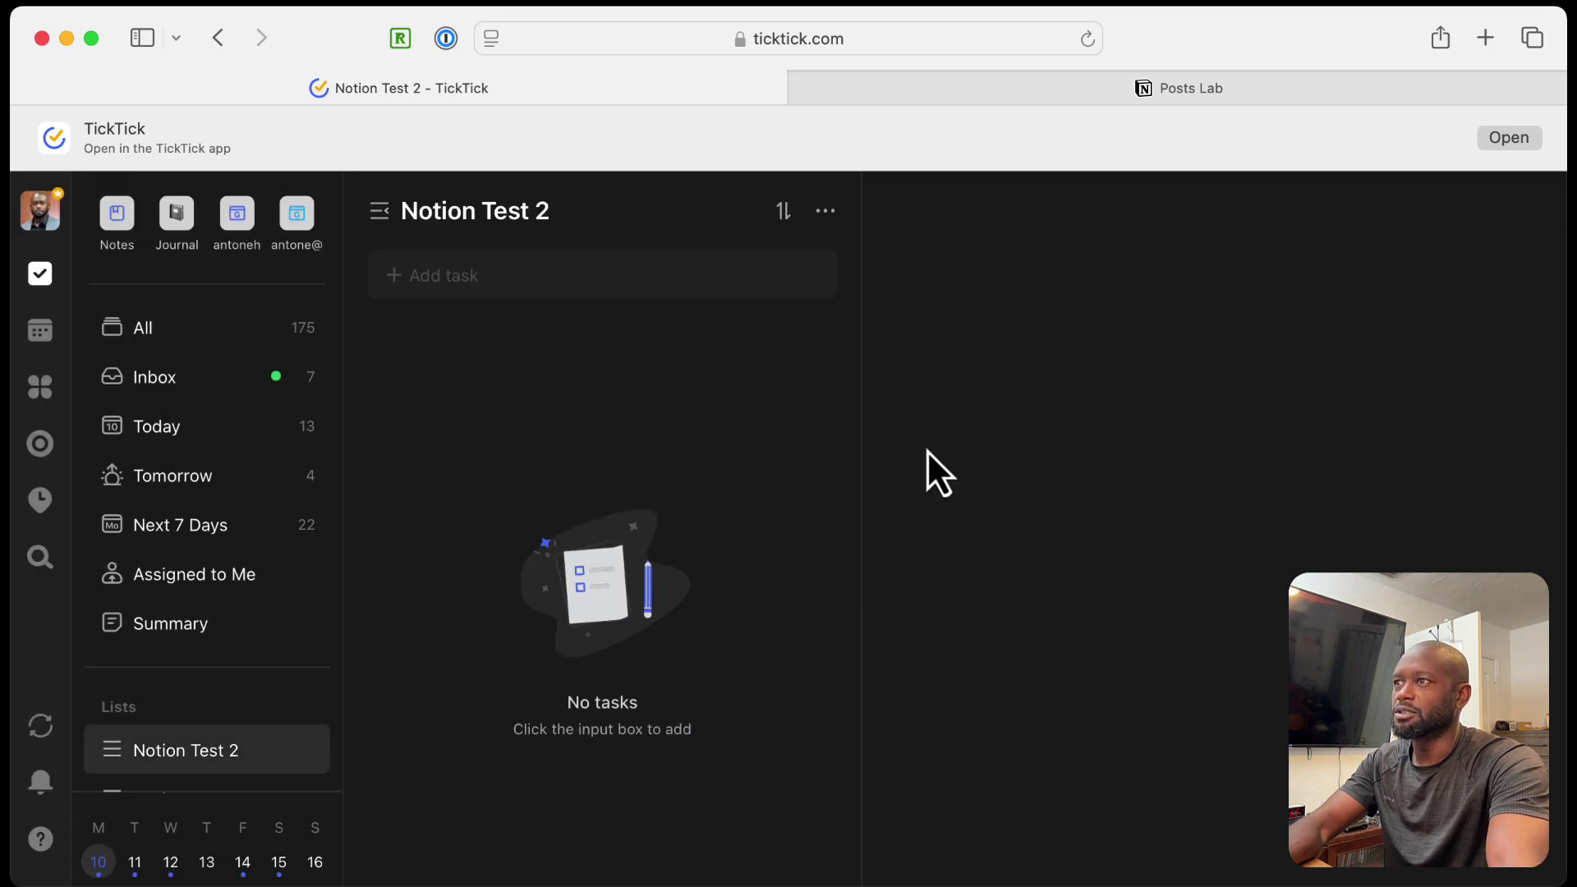
left_click(1213, 92)
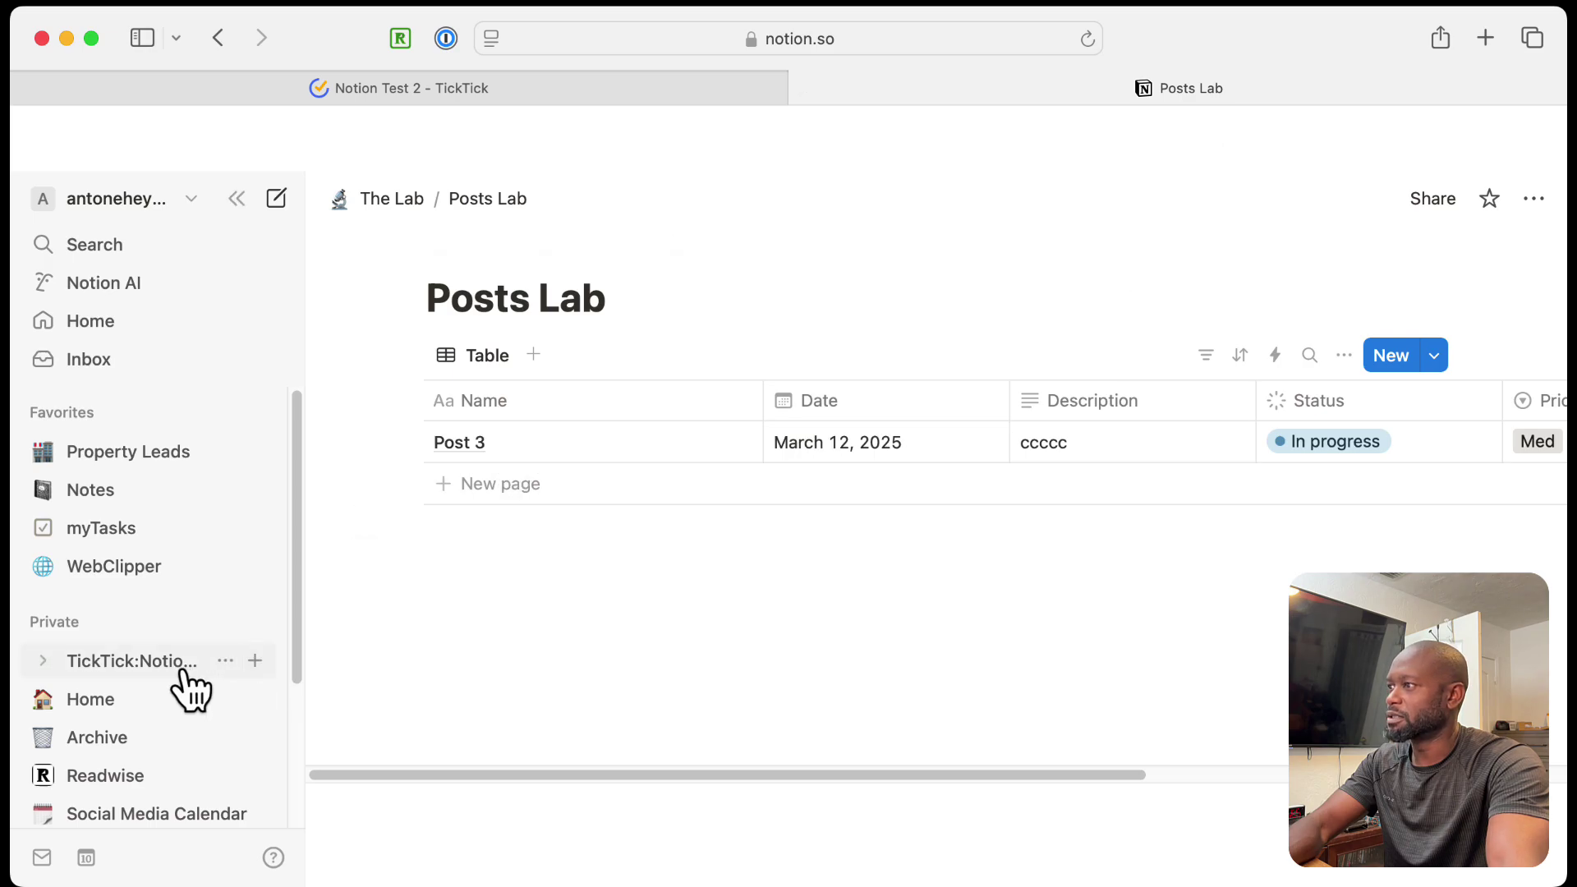
Step: Add a 'Test 2 Post 1' row to the TickTick:Notion Test 2 database
left_click(139, 662)
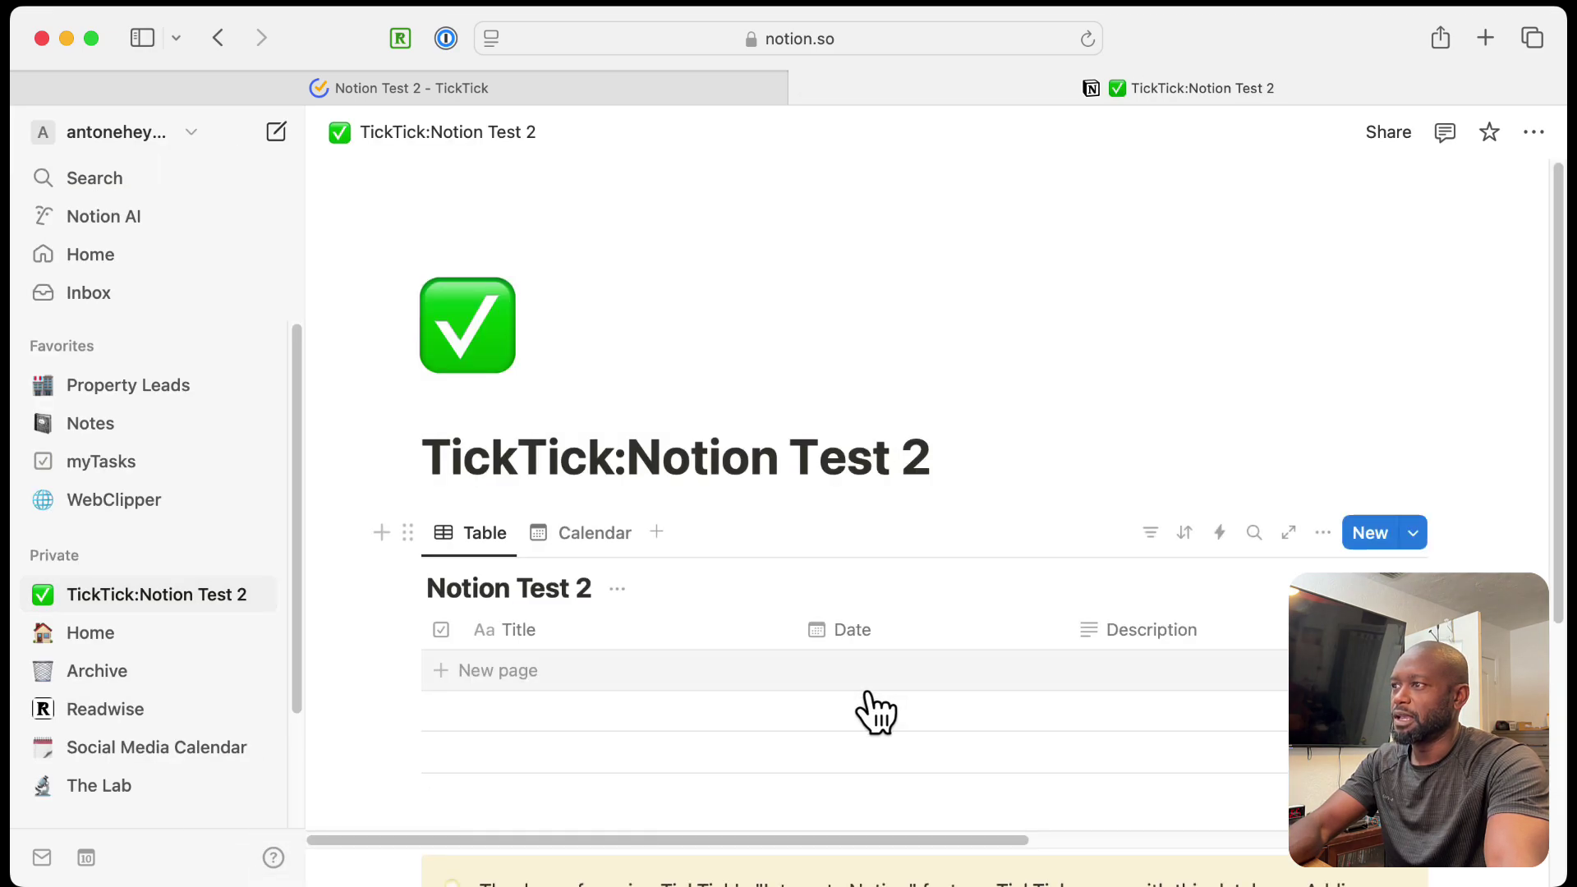
scroll(657, 637, "down", 3)
scroll(666, 639, "up", 4)
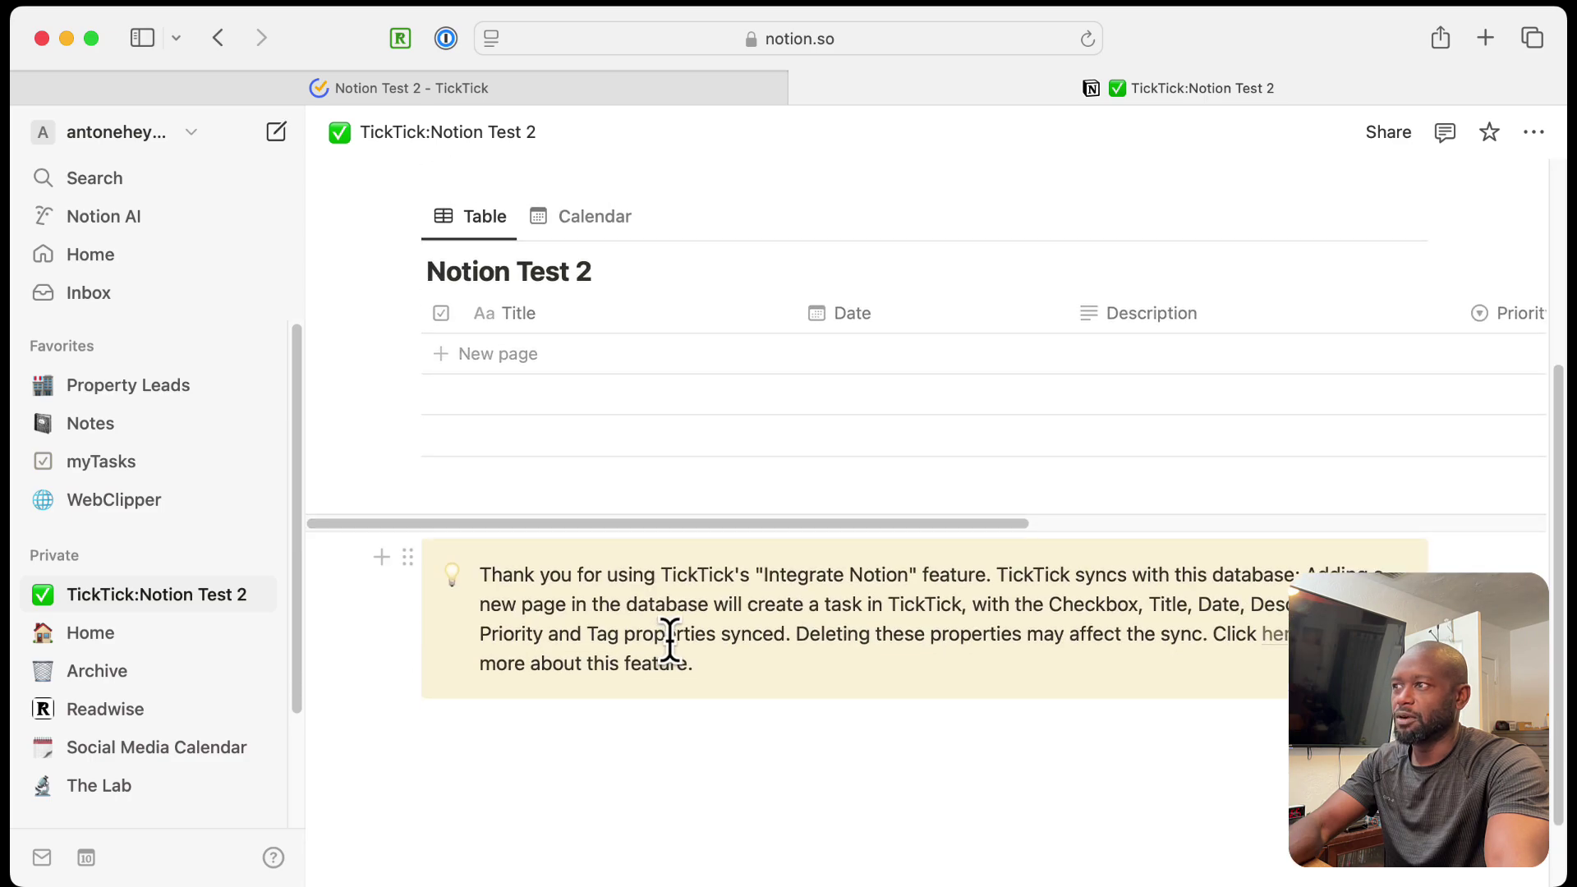
left_click(526, 649)
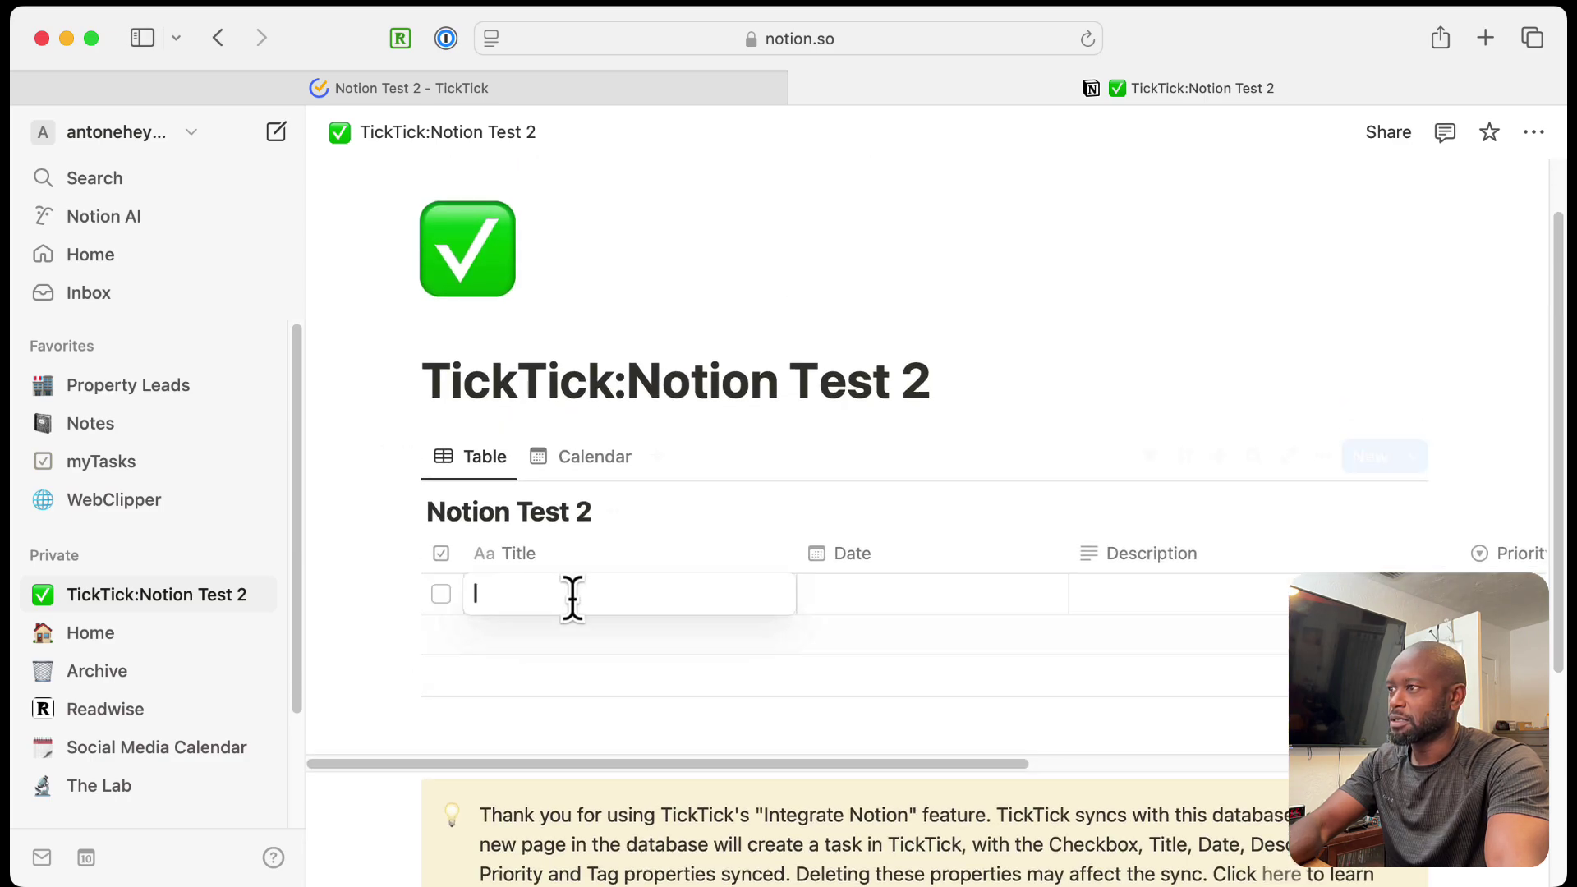
type("Test 2 Pos")
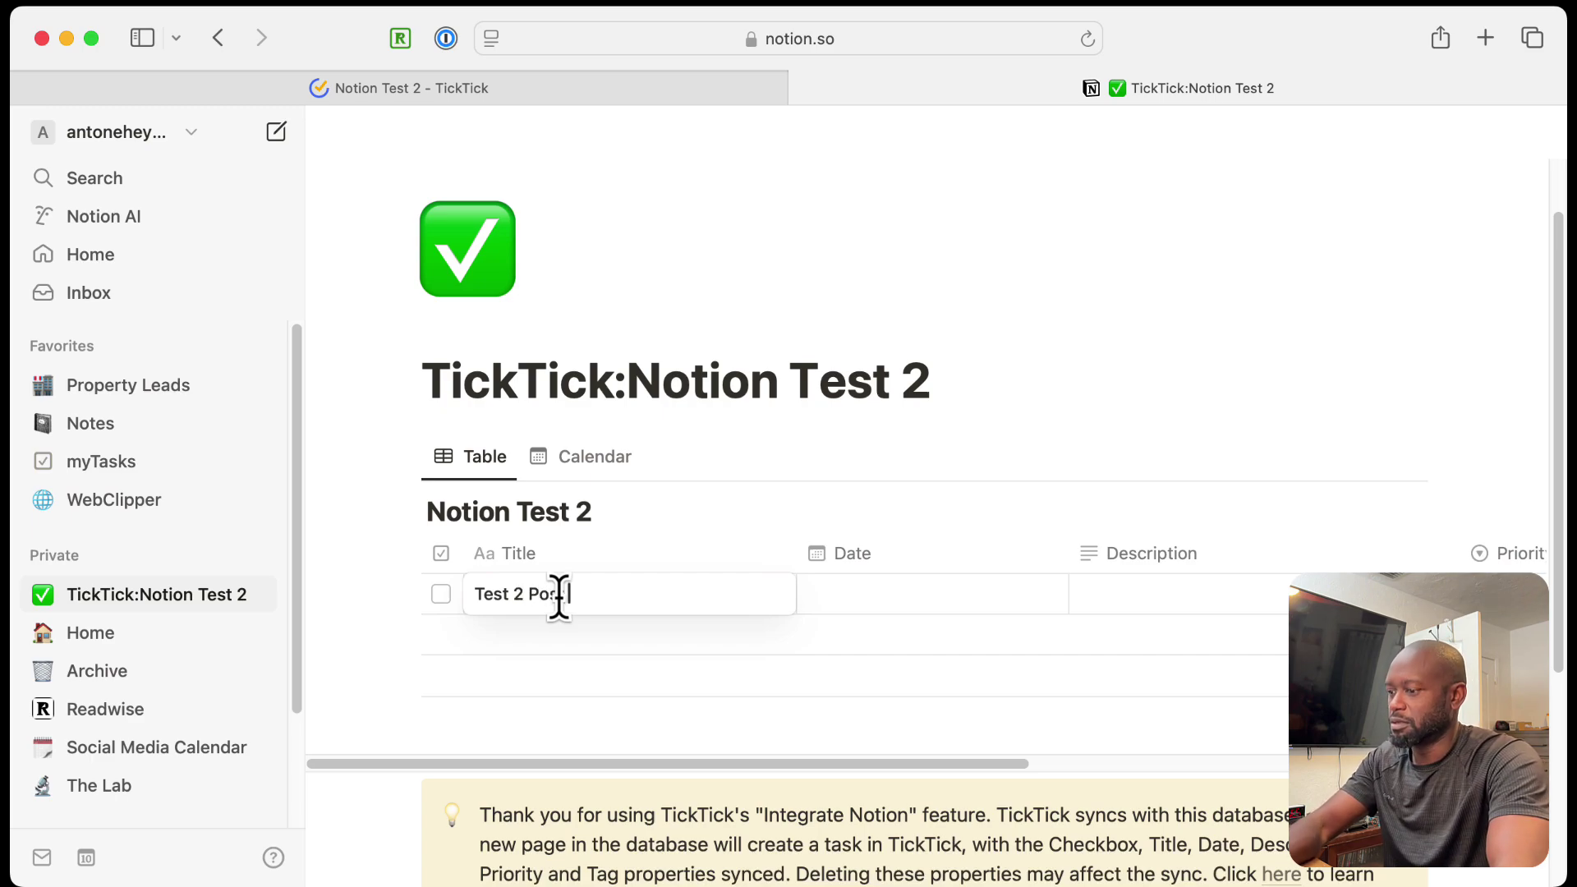
type("t 1")
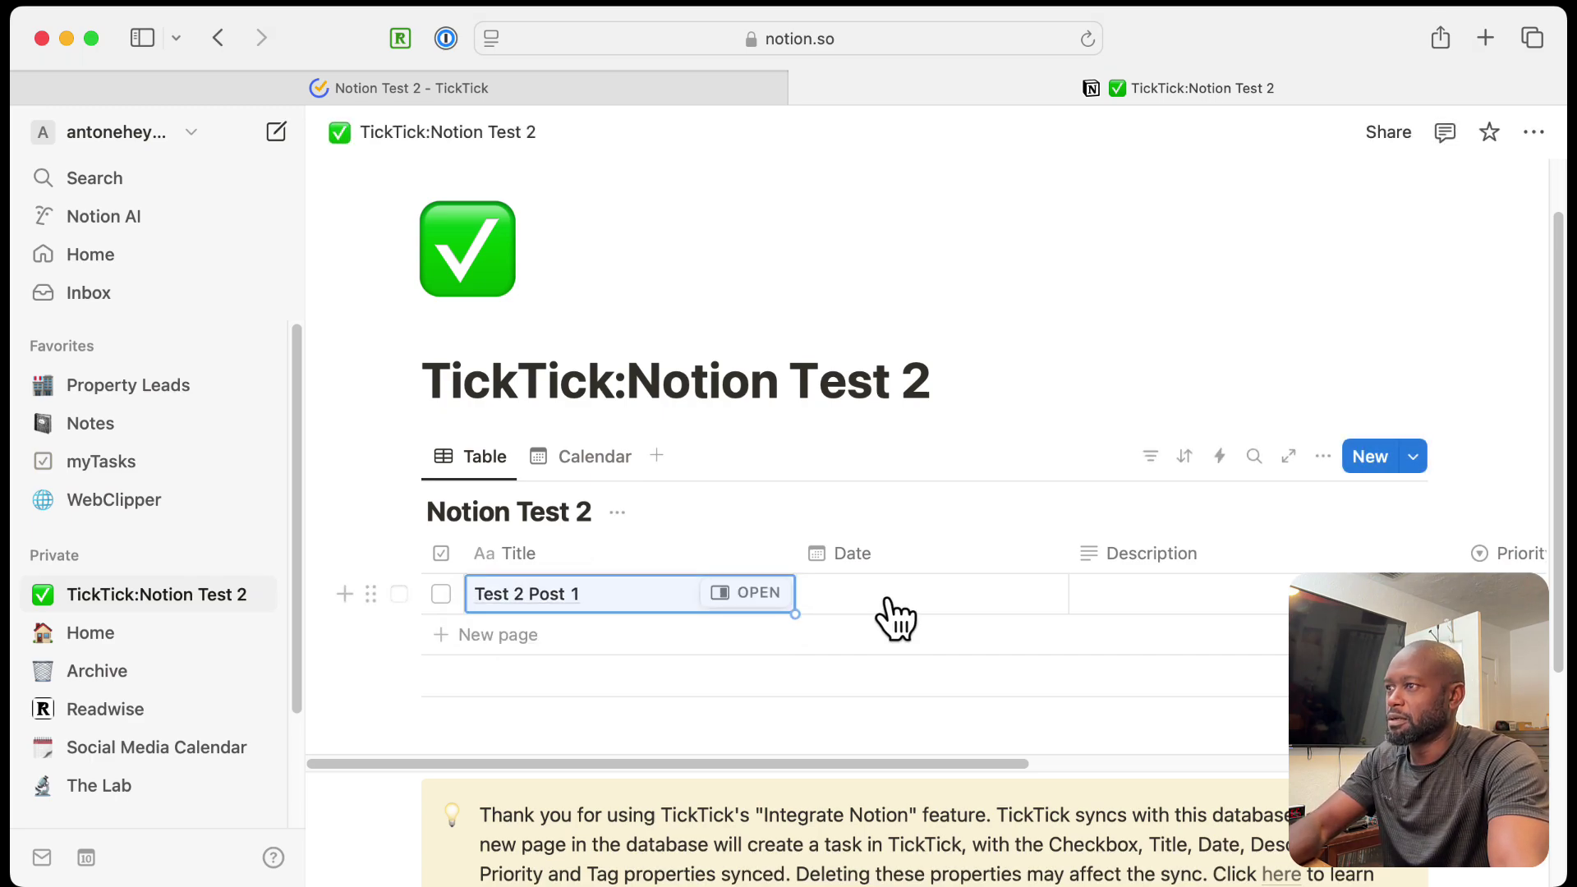
Step: Date the row March 11, 2025 and give it the description 'vvvvv'
left_click(904, 601)
left_click(885, 462)
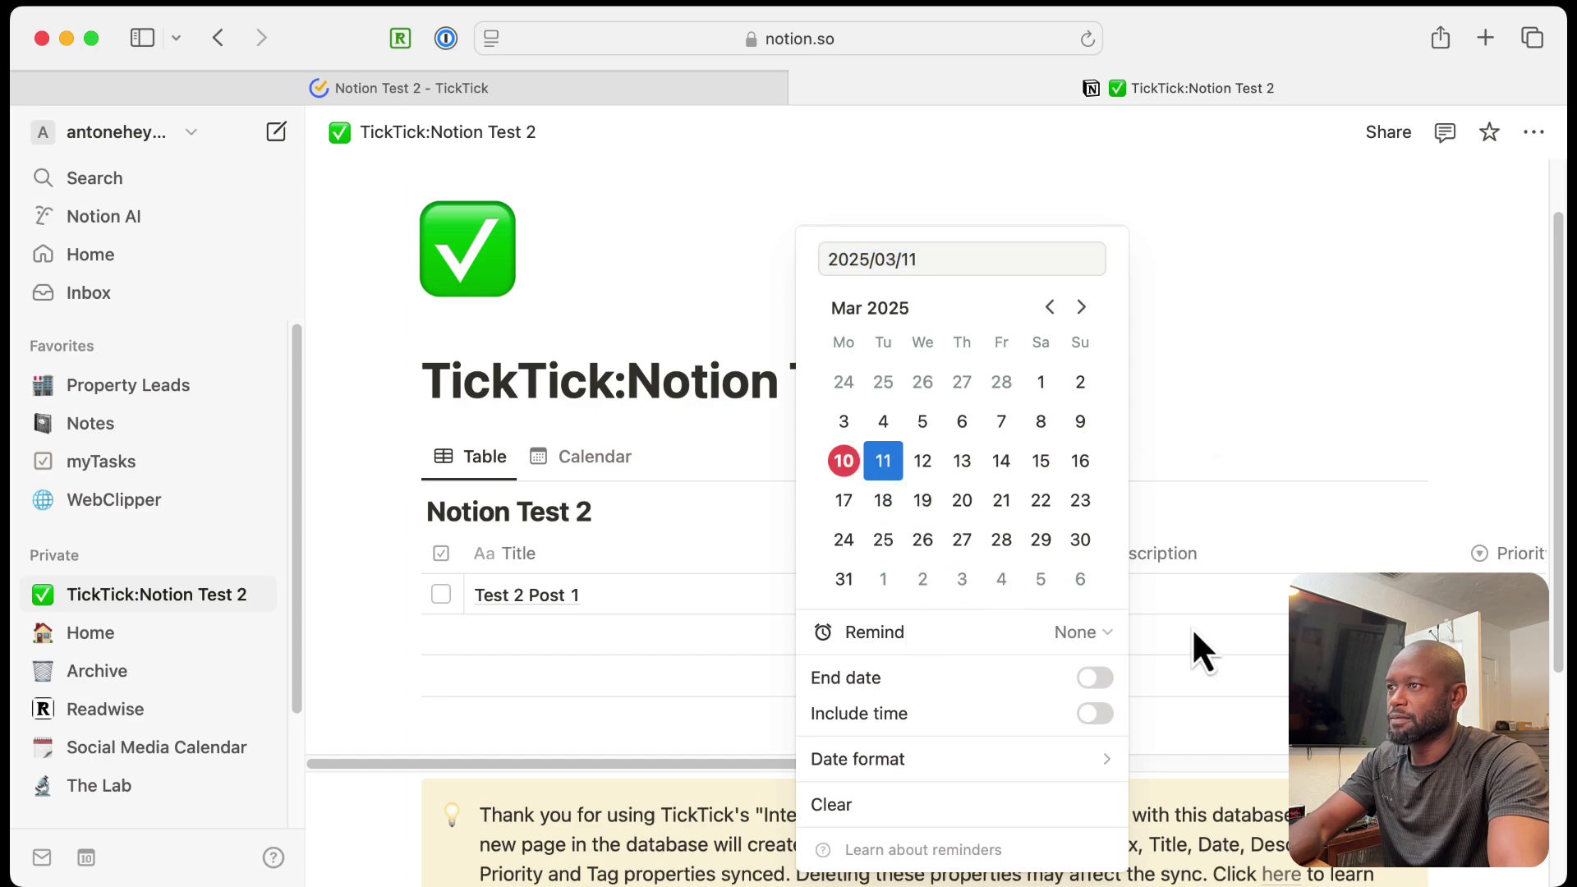
left_click(1199, 667)
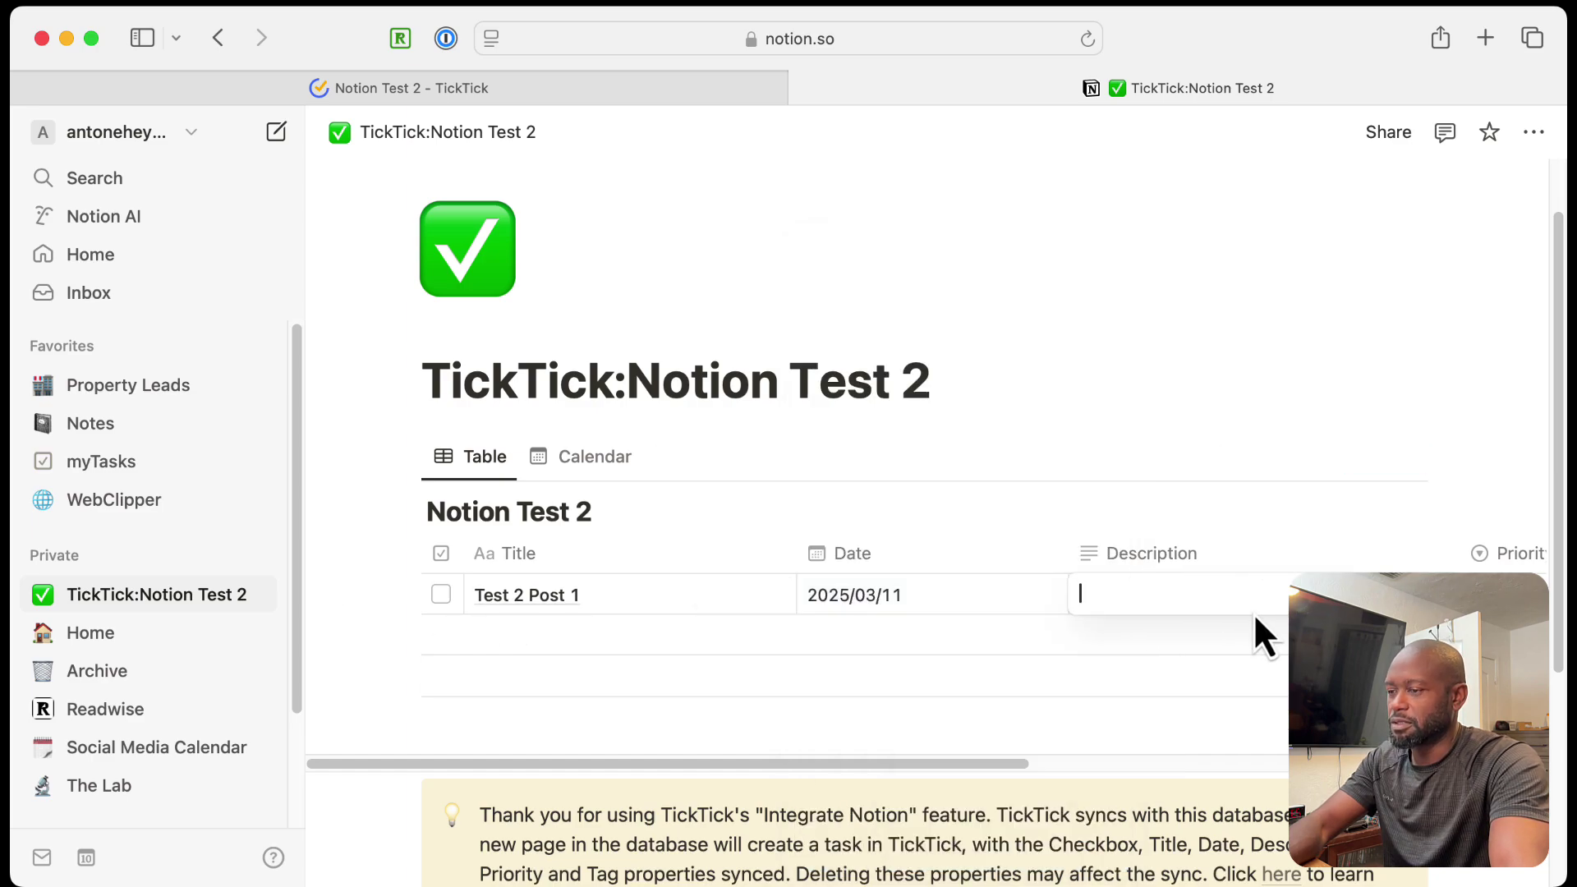
type("vvvvv")
left_click(1101, 726)
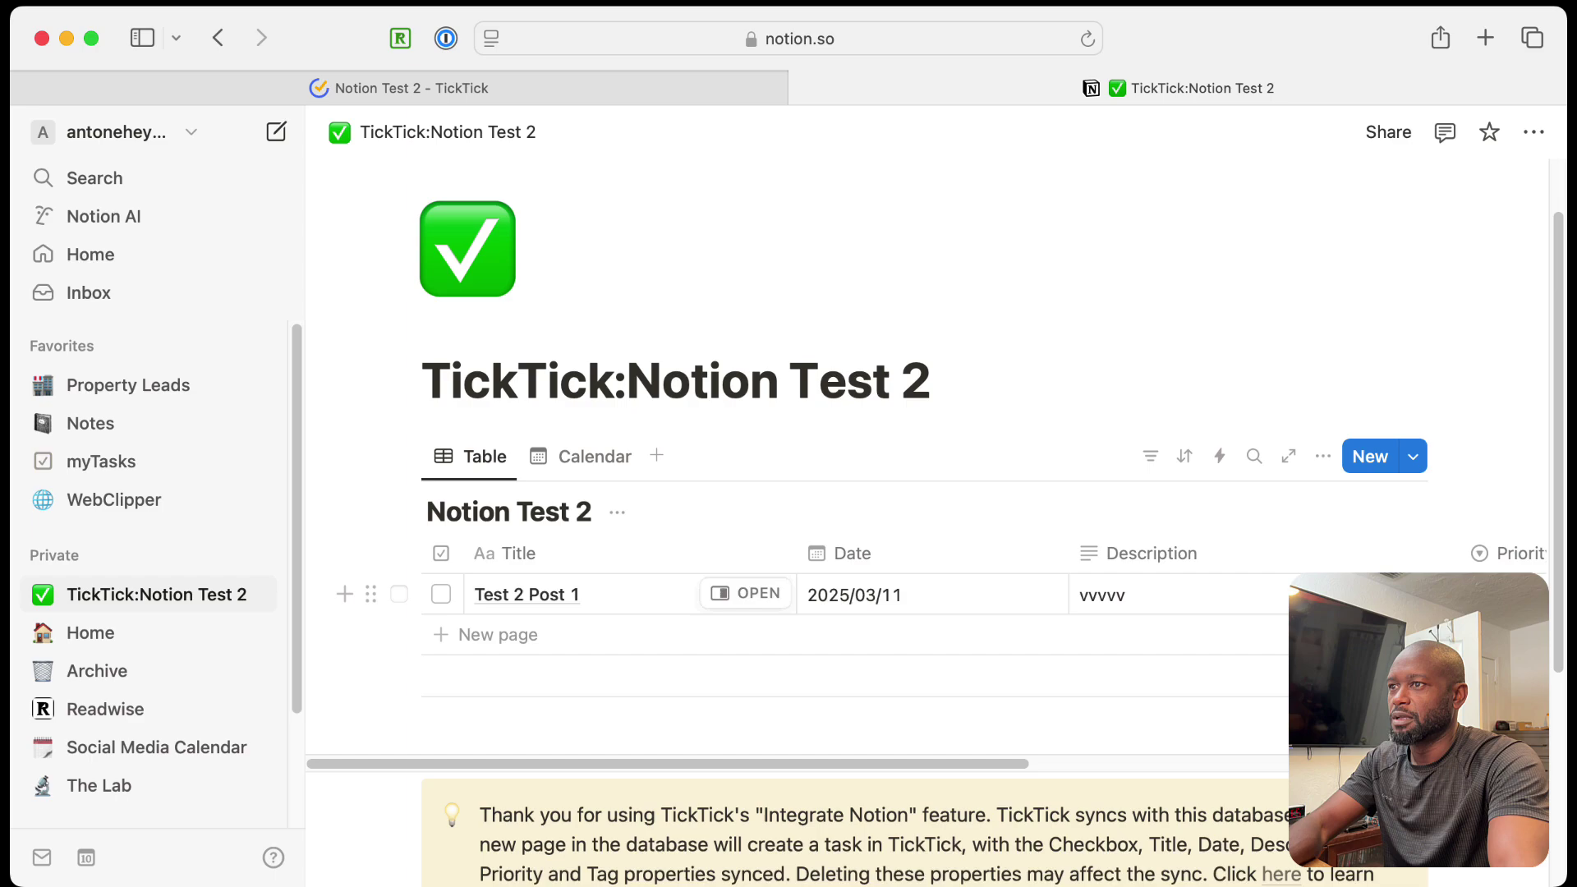
left_click(1495, 595)
left_click(1280, 718)
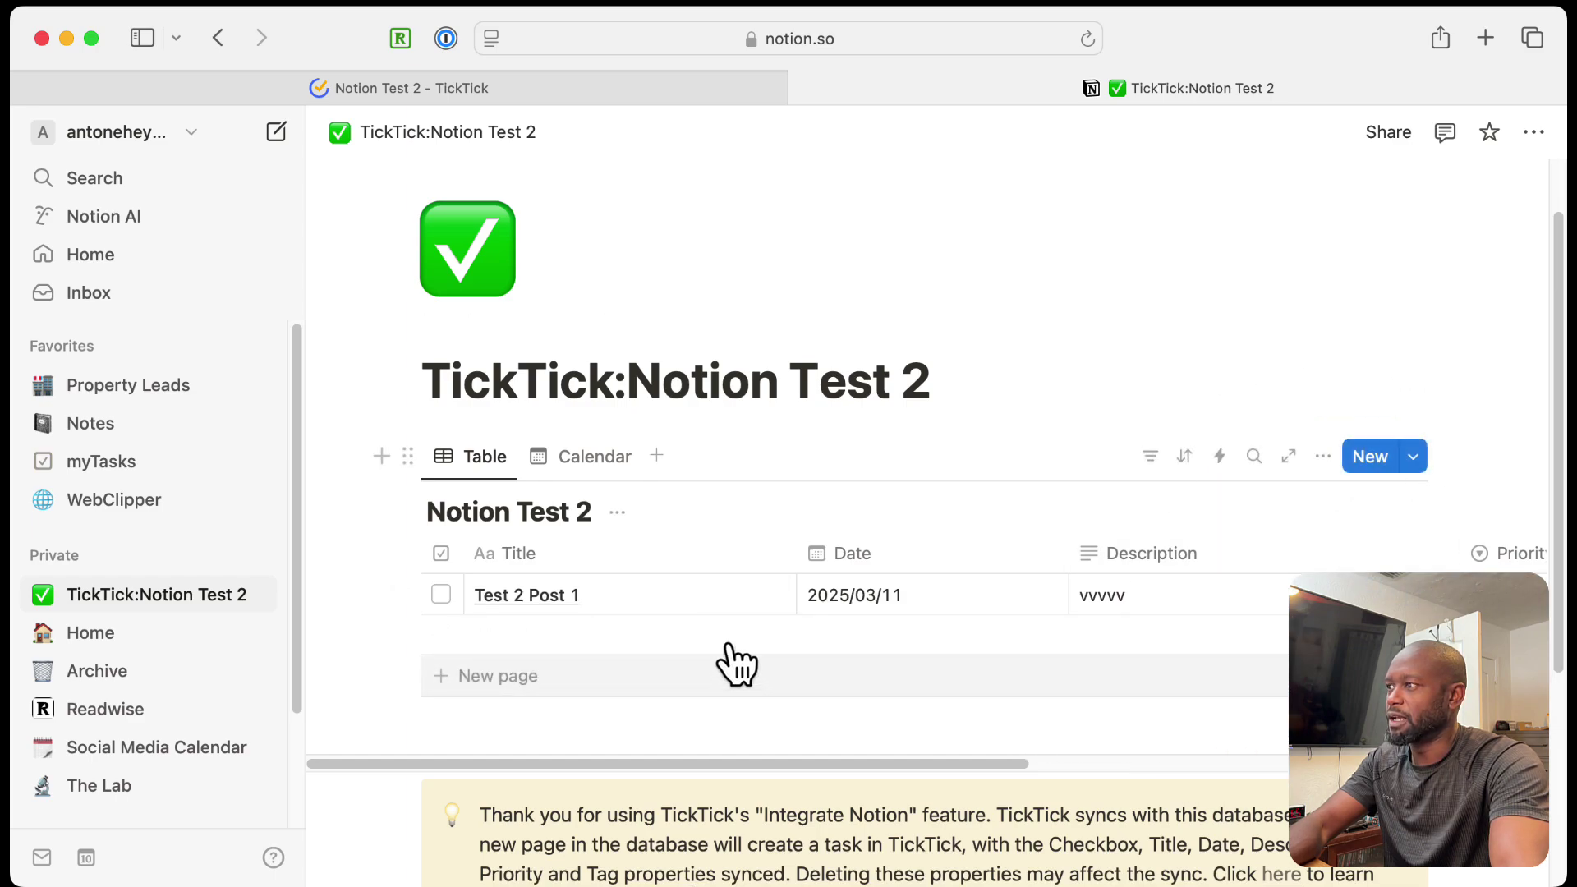
Step: Sync the Notion Test 2 list with Notion twice and refresh to pull in Test 2 Post 1
left_click(478, 87)
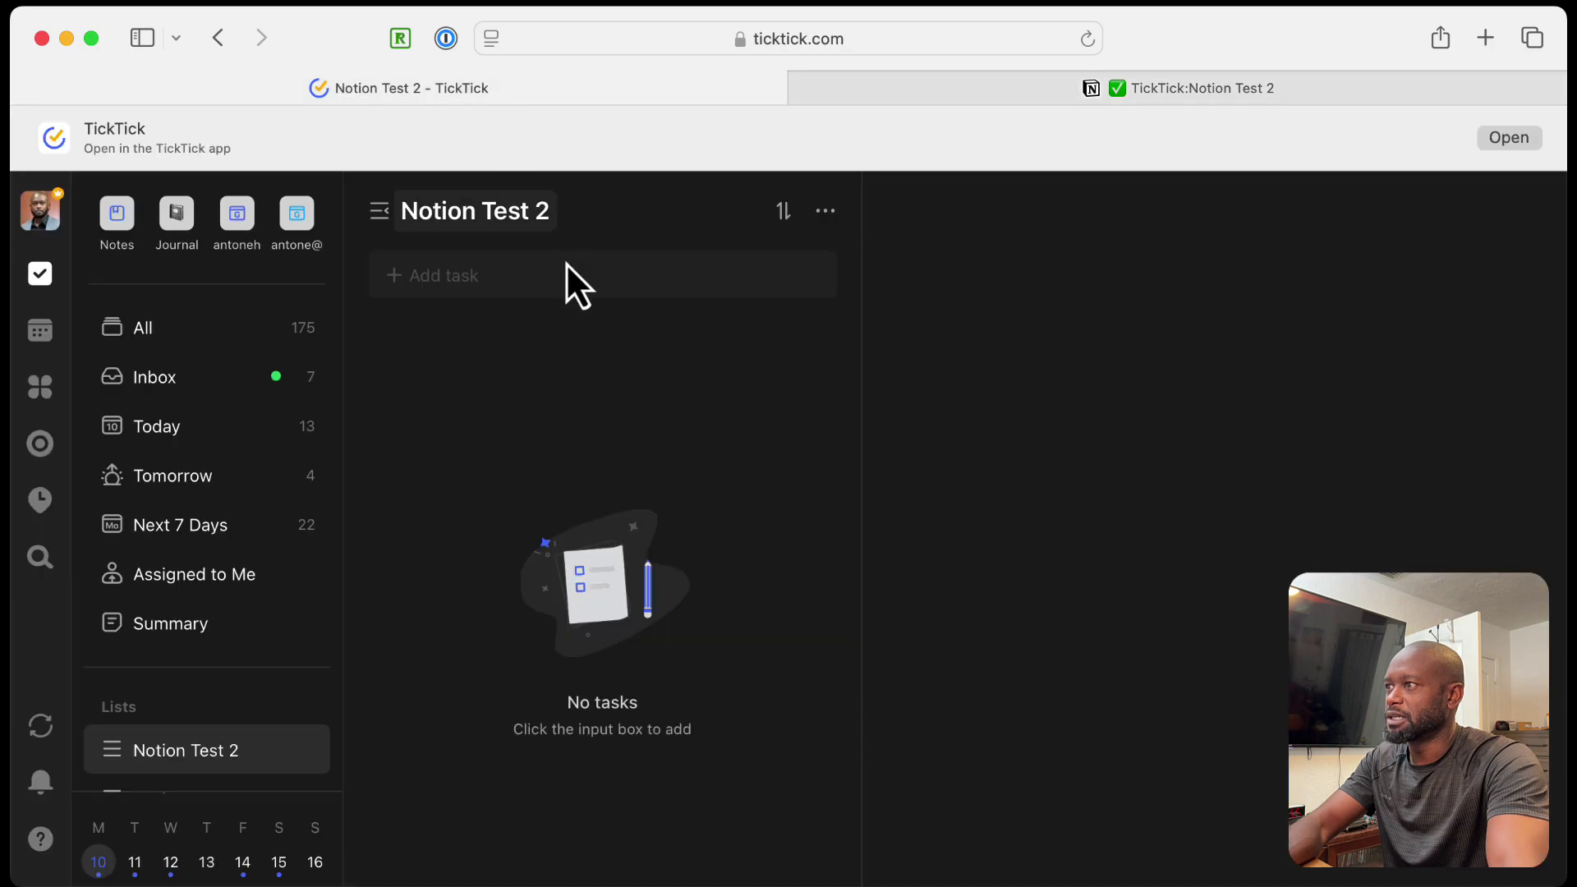
left_click(826, 214)
left_click(801, 673)
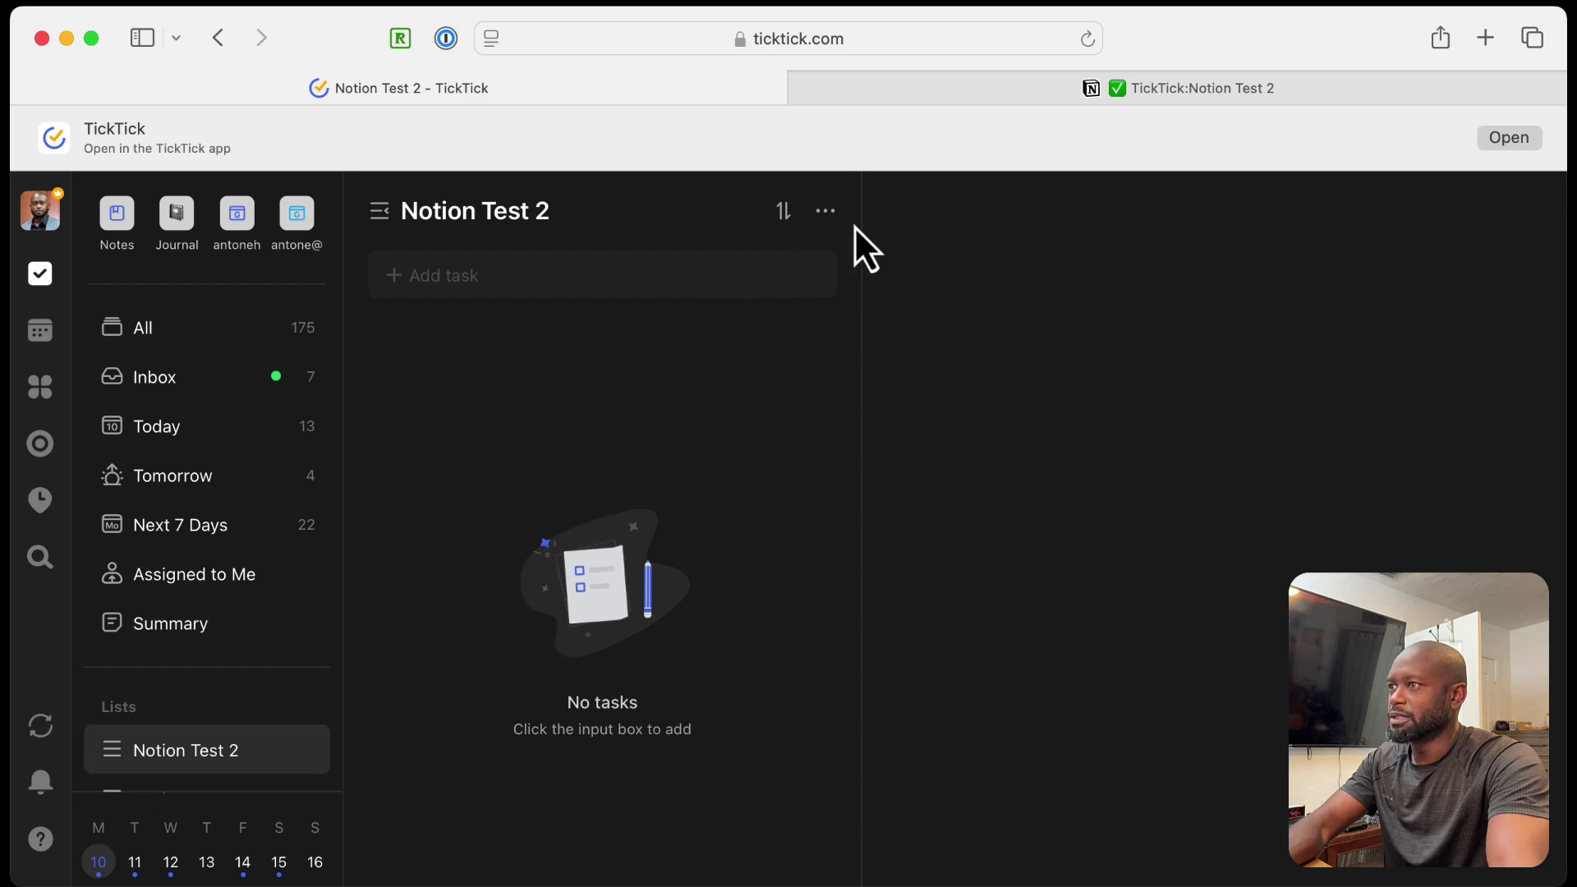
left_click(825, 213)
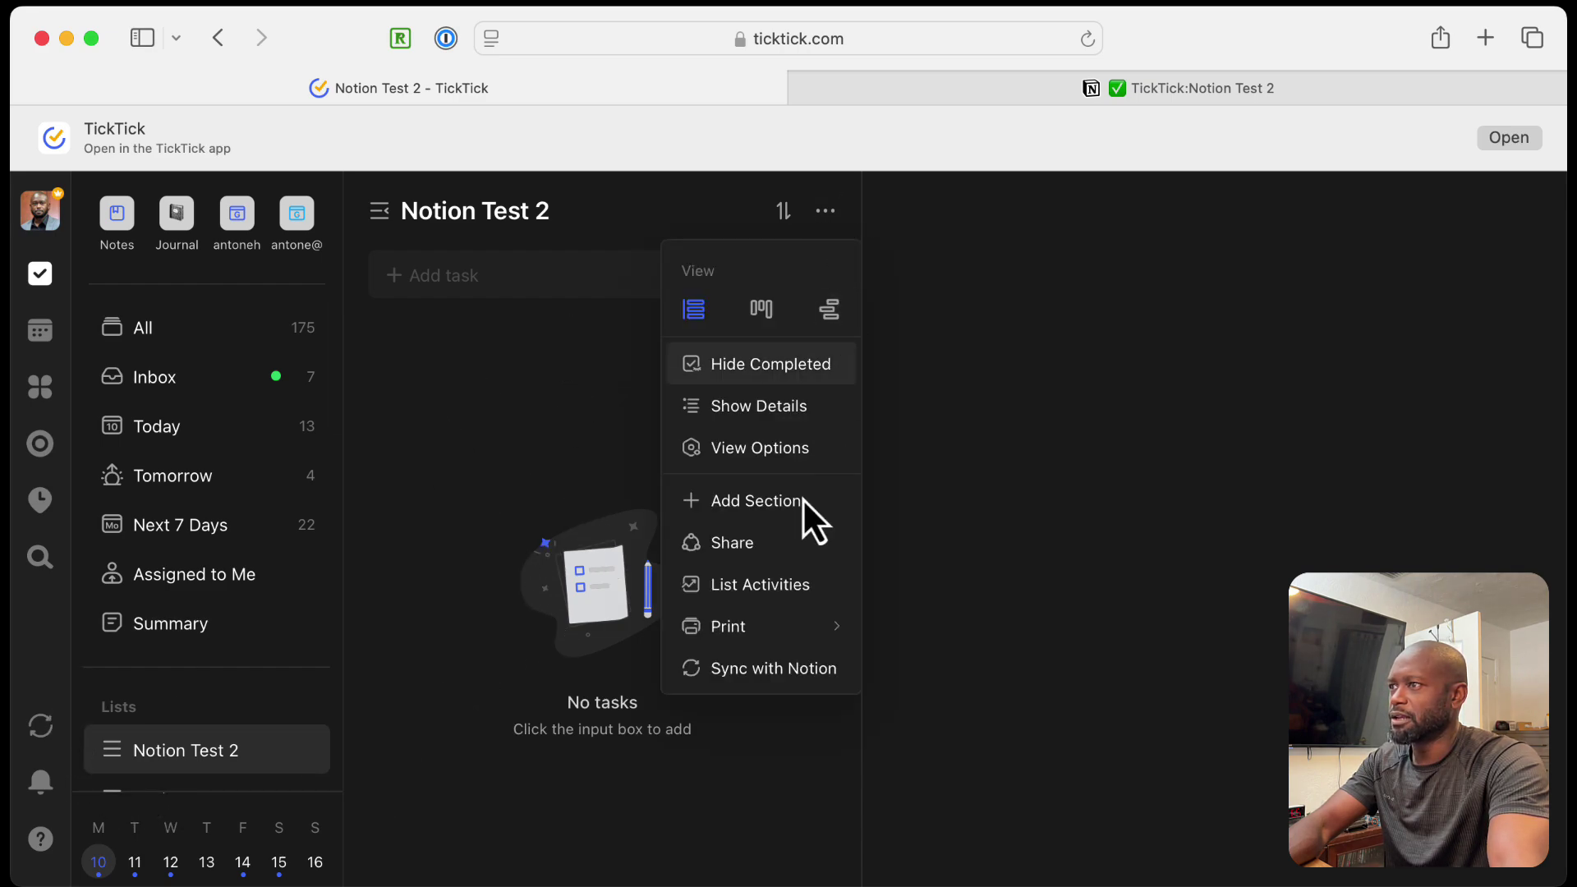
left_click(767, 667)
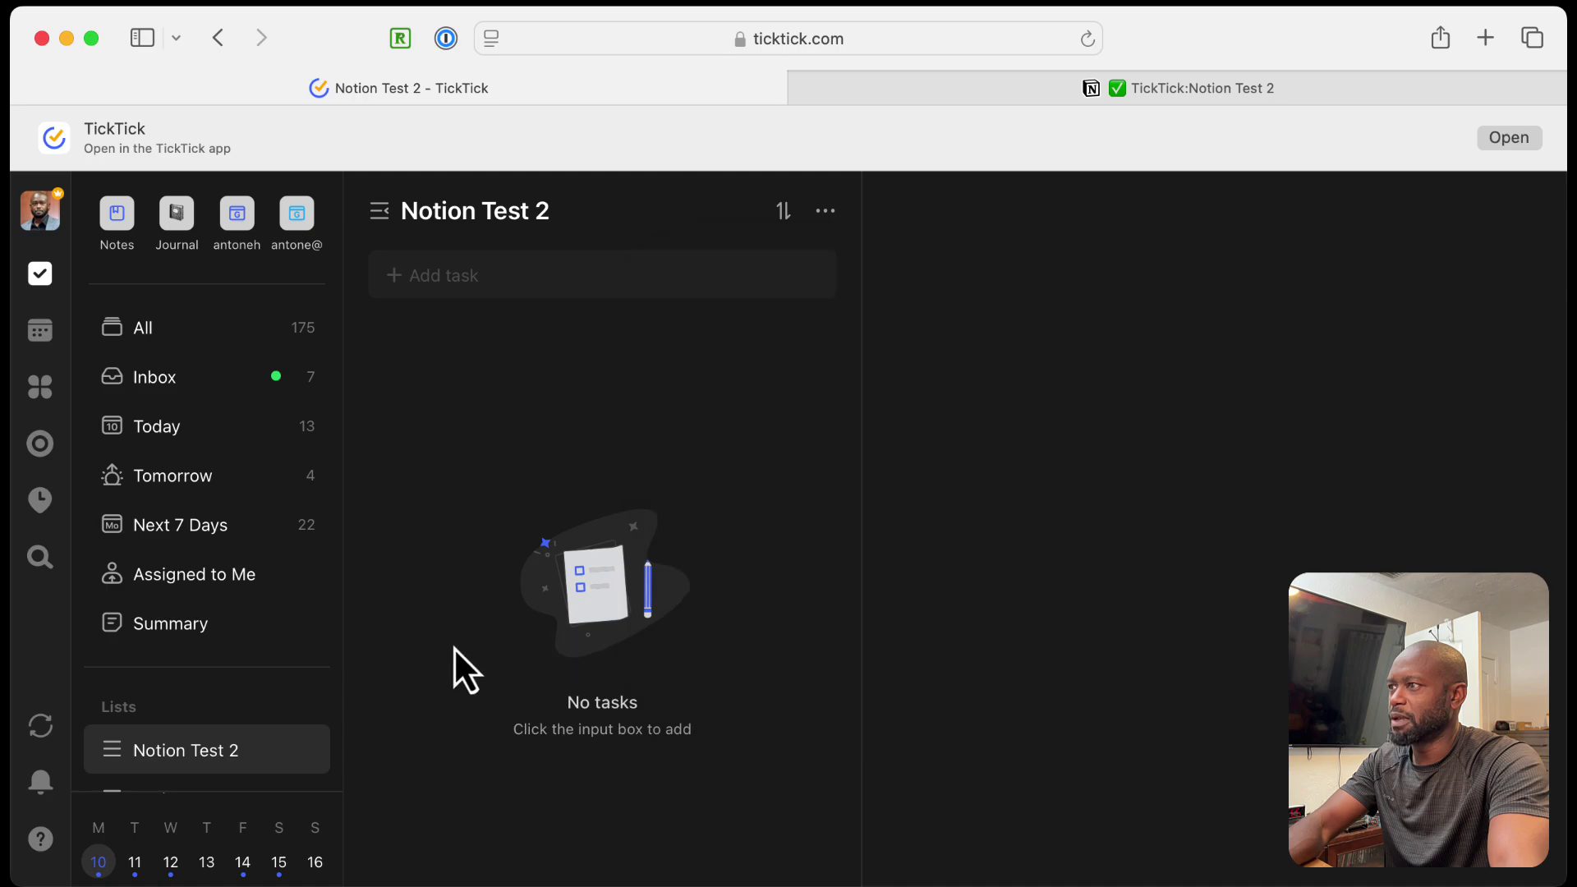
left_click(41, 731)
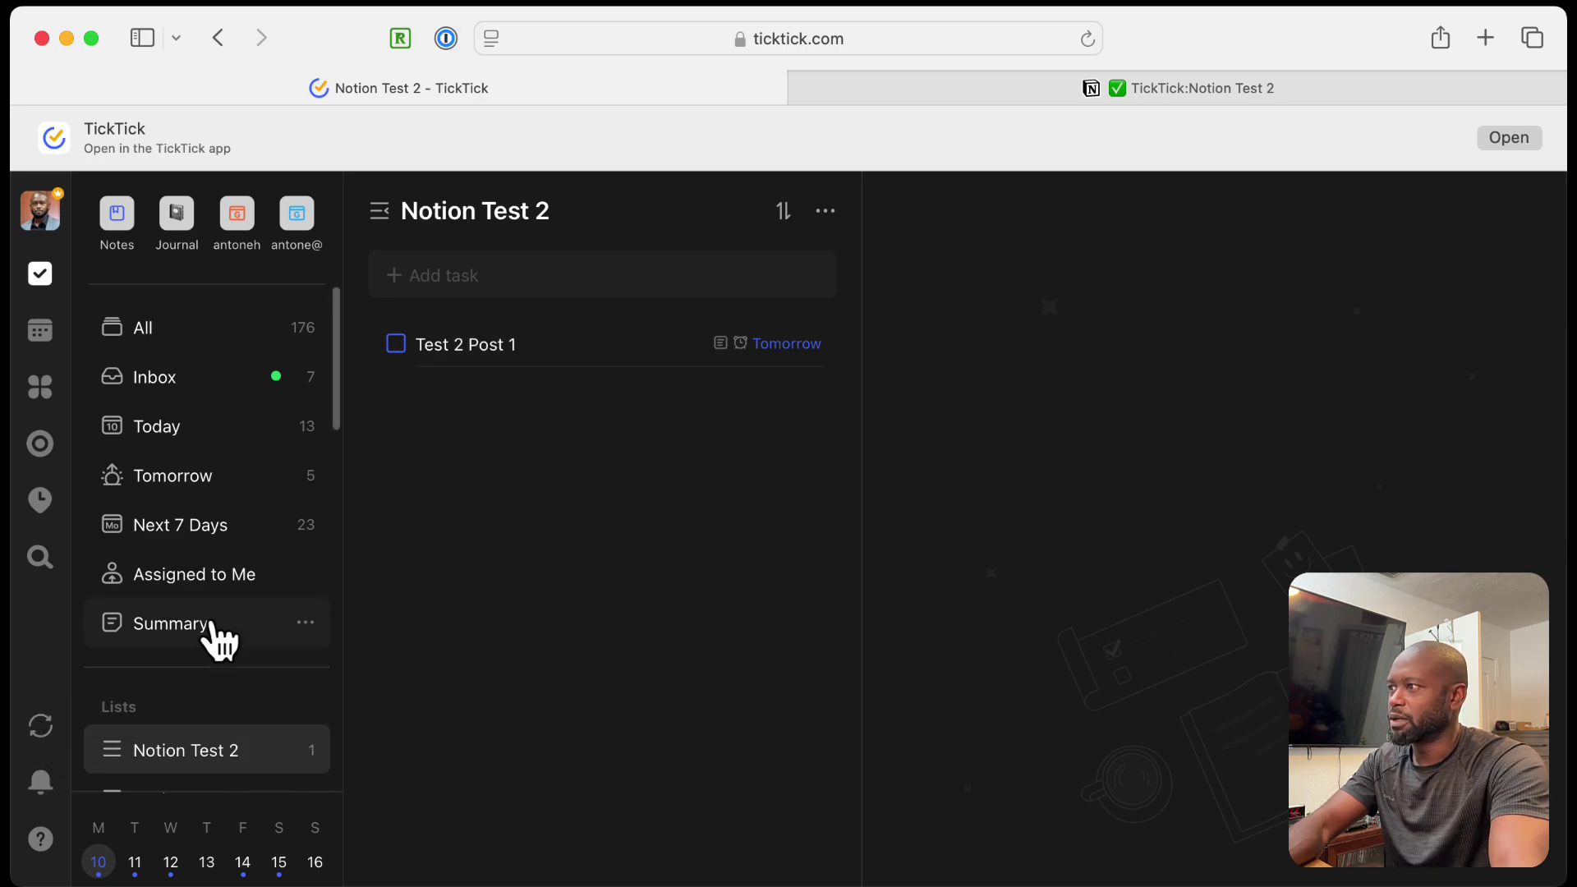
scroll(222, 648, "down", 3)
left_click(234, 549)
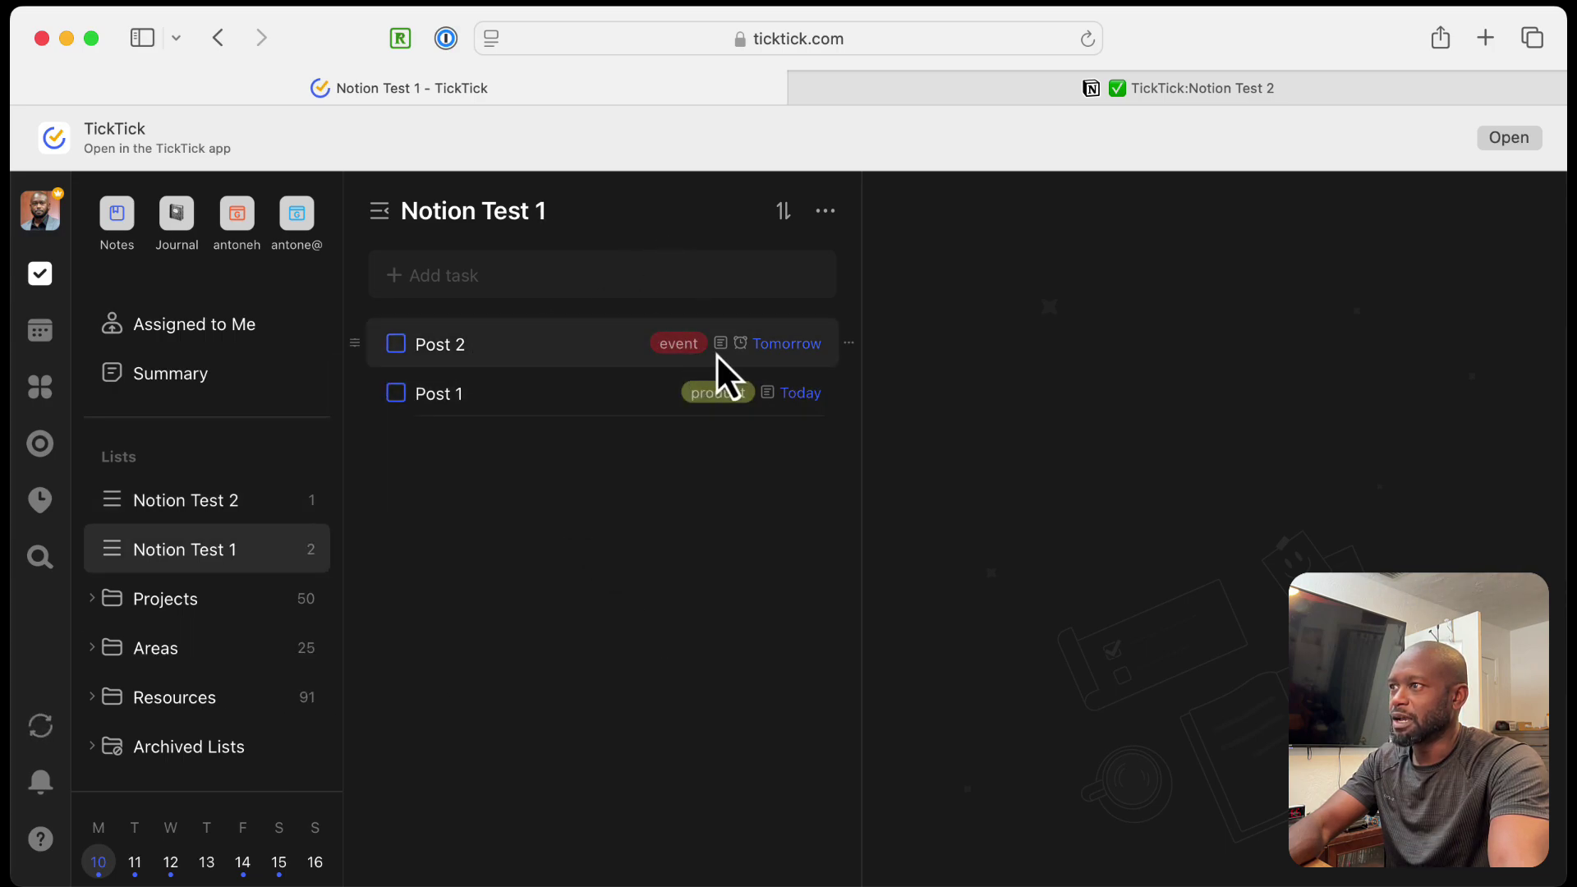
left_click(825, 211)
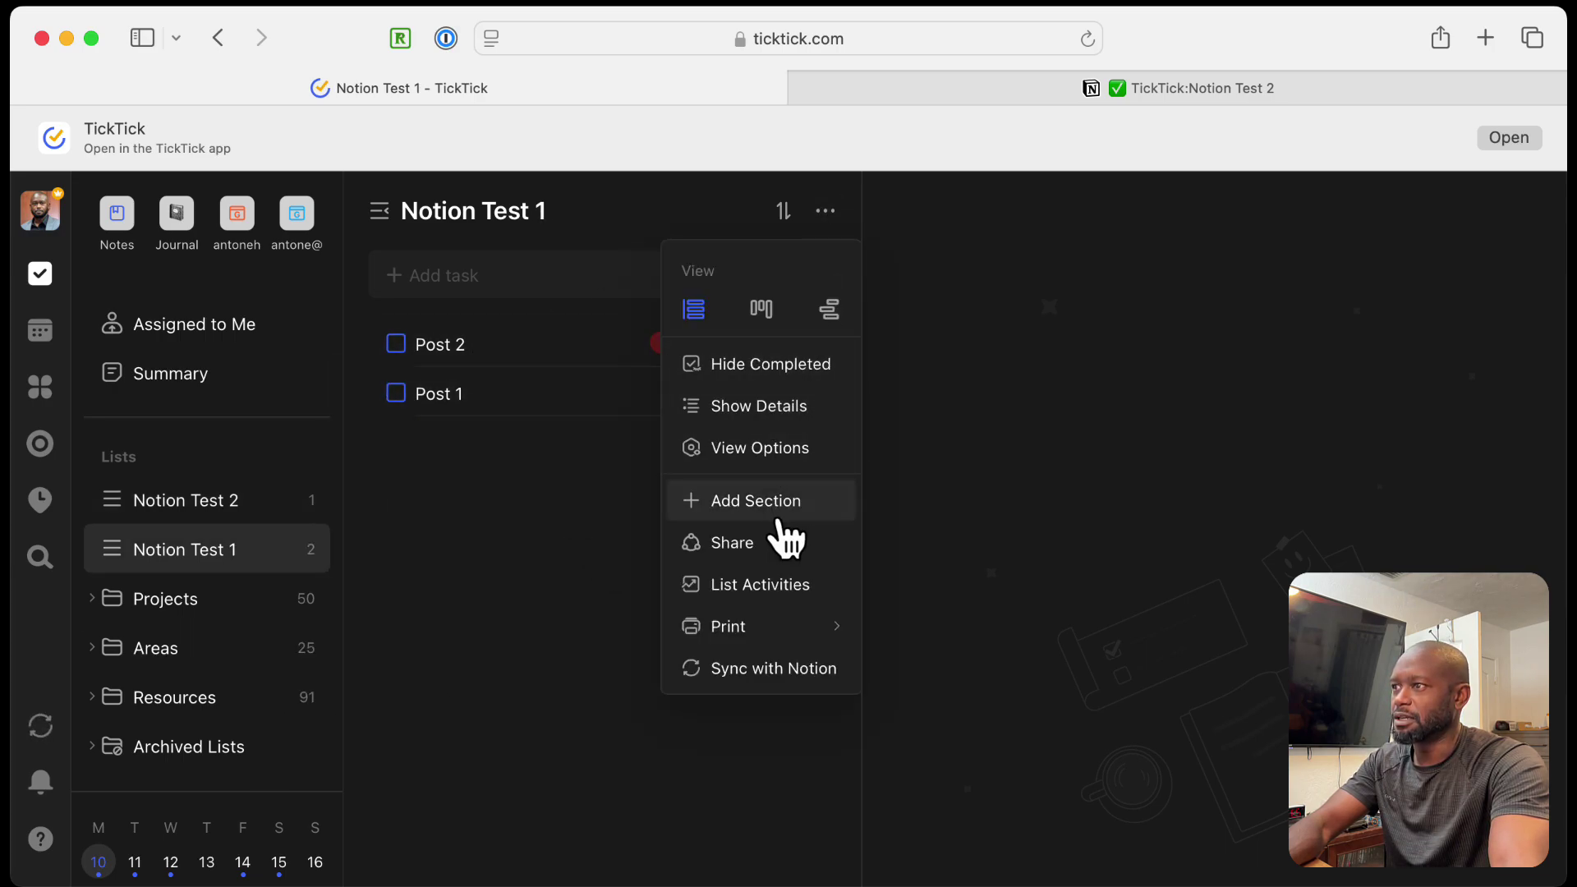
left_click(745, 671)
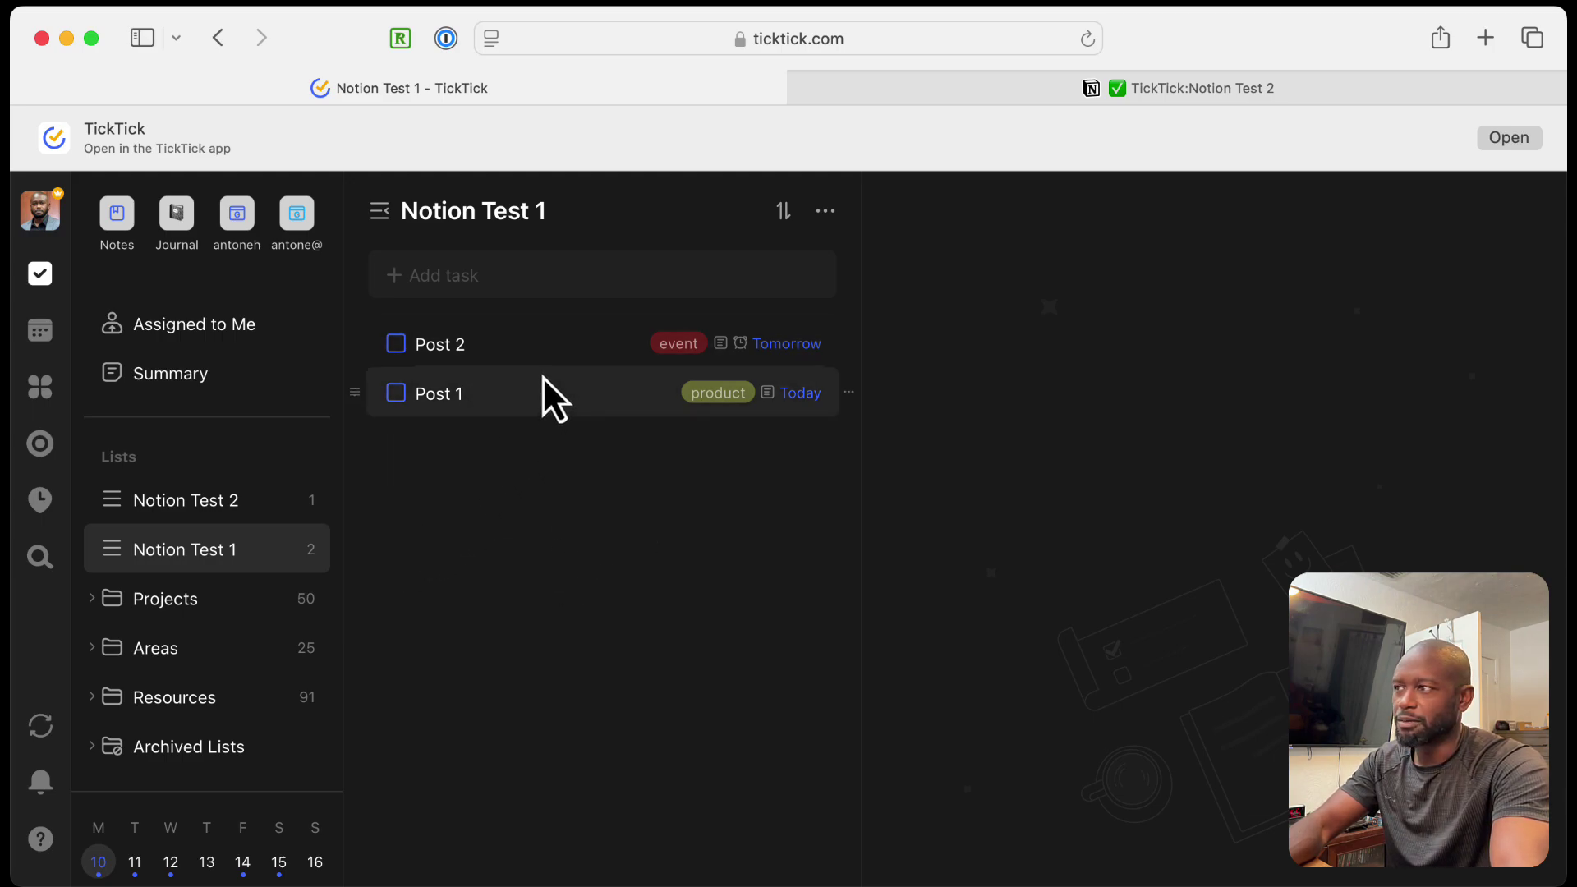
Step: Open the Notion workspace integration page from Settings > Integrations & Import
left_click(41, 215)
left_click(131, 236)
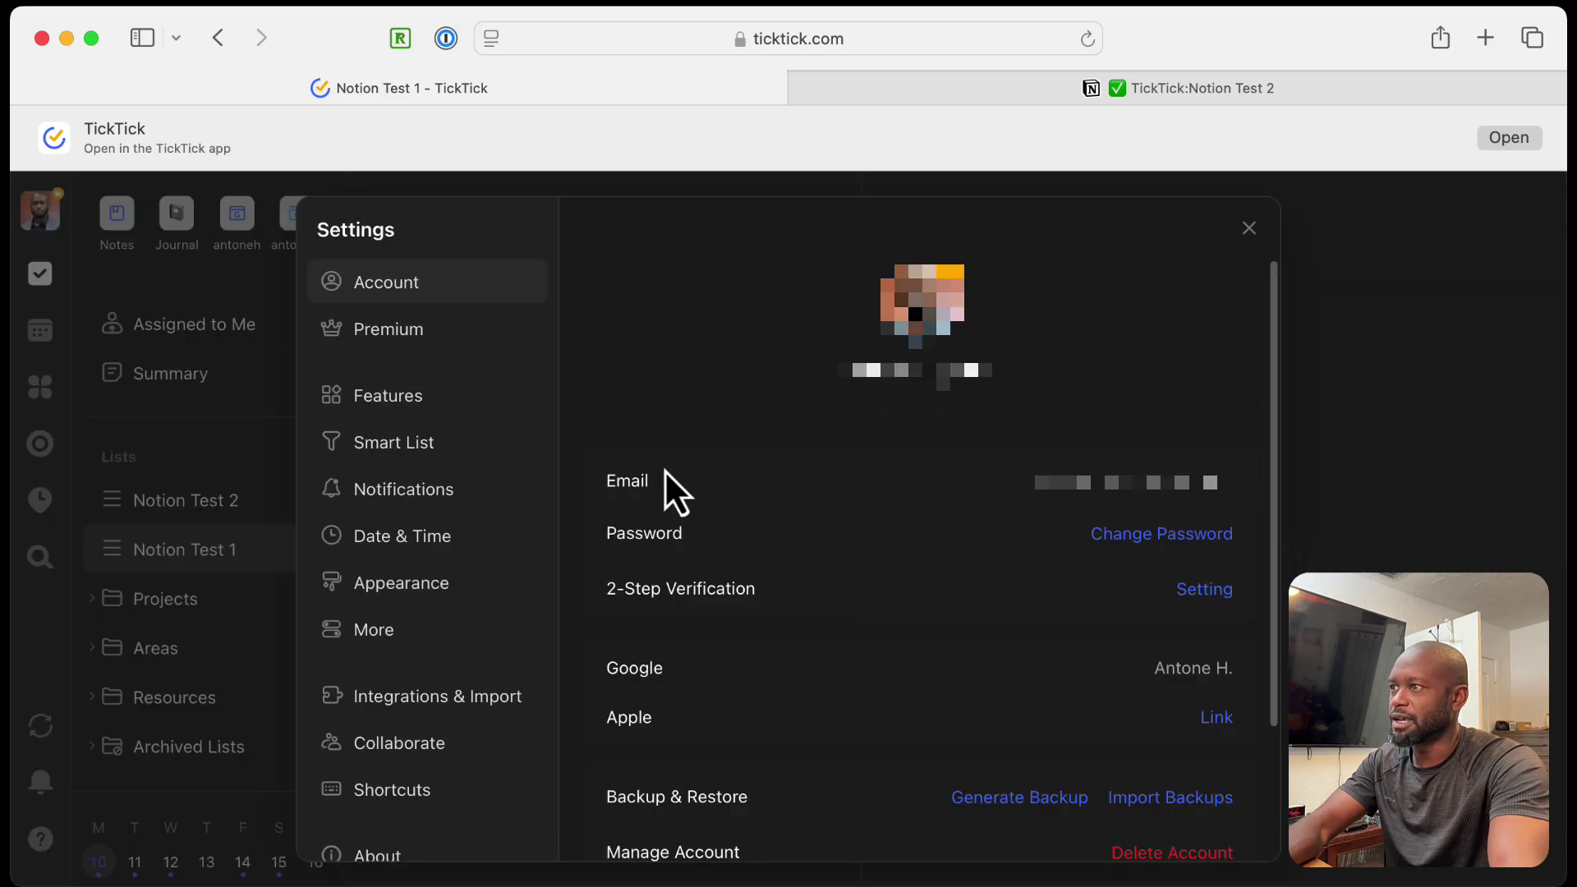
left_click(437, 700)
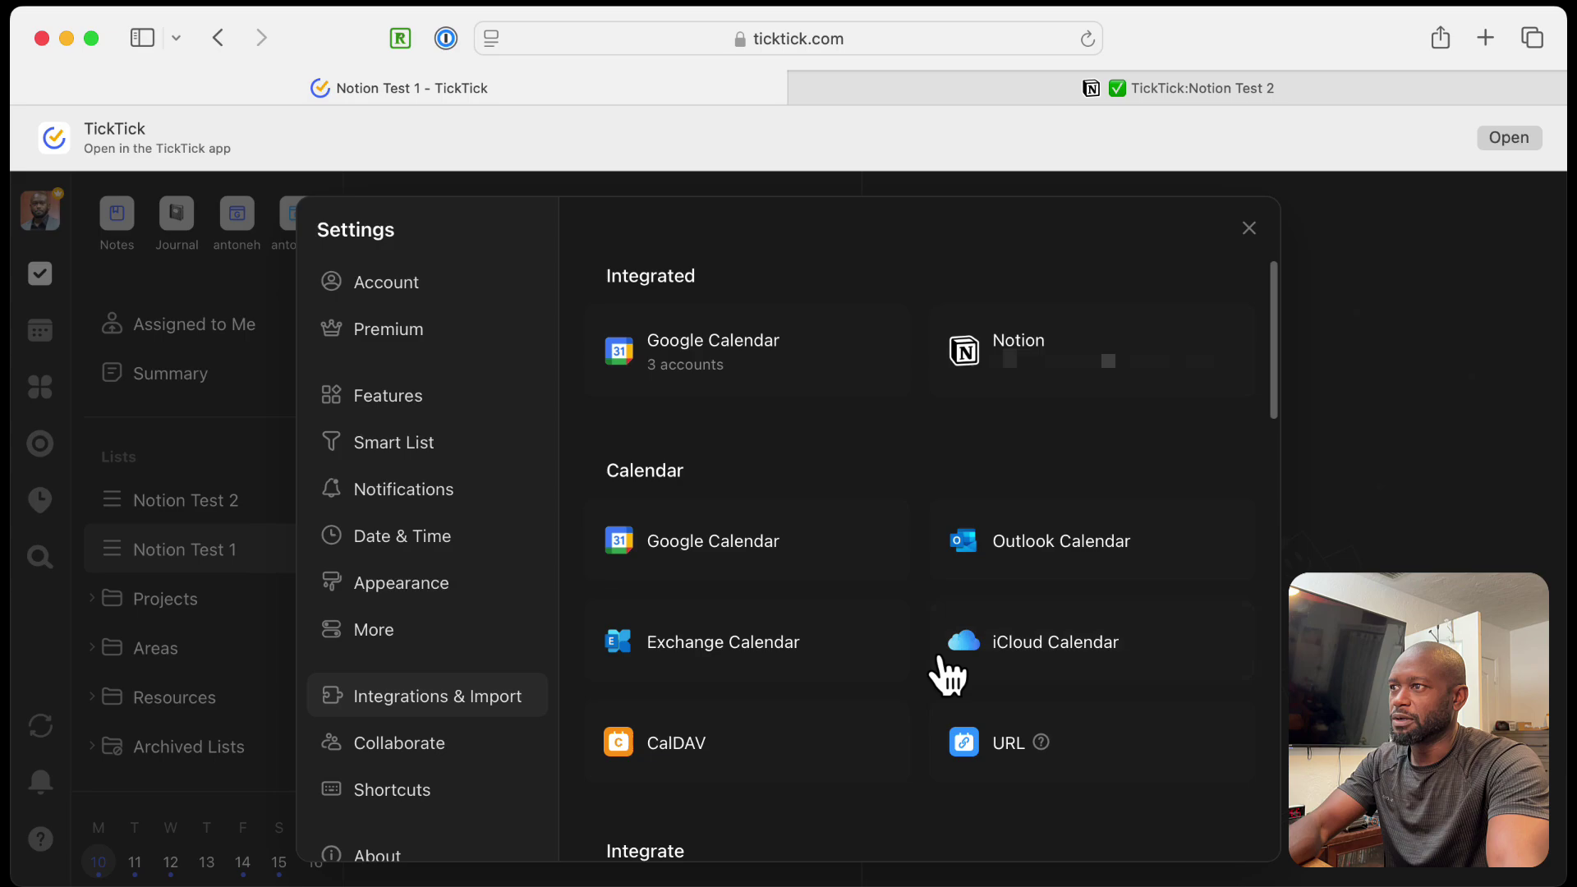
left_click(1110, 369)
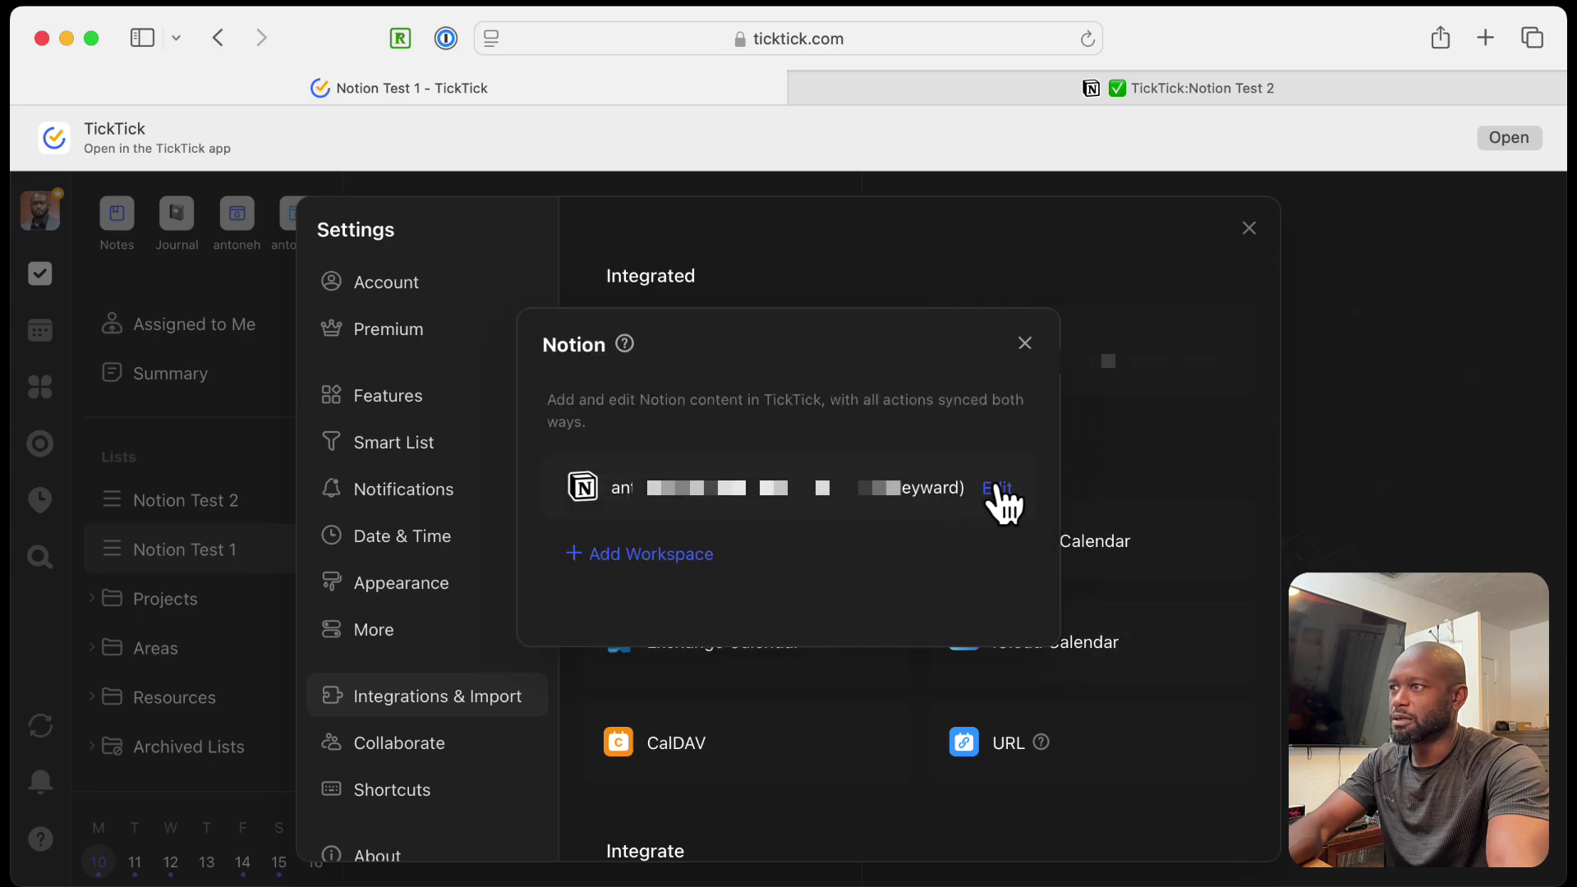
left_click(997, 490)
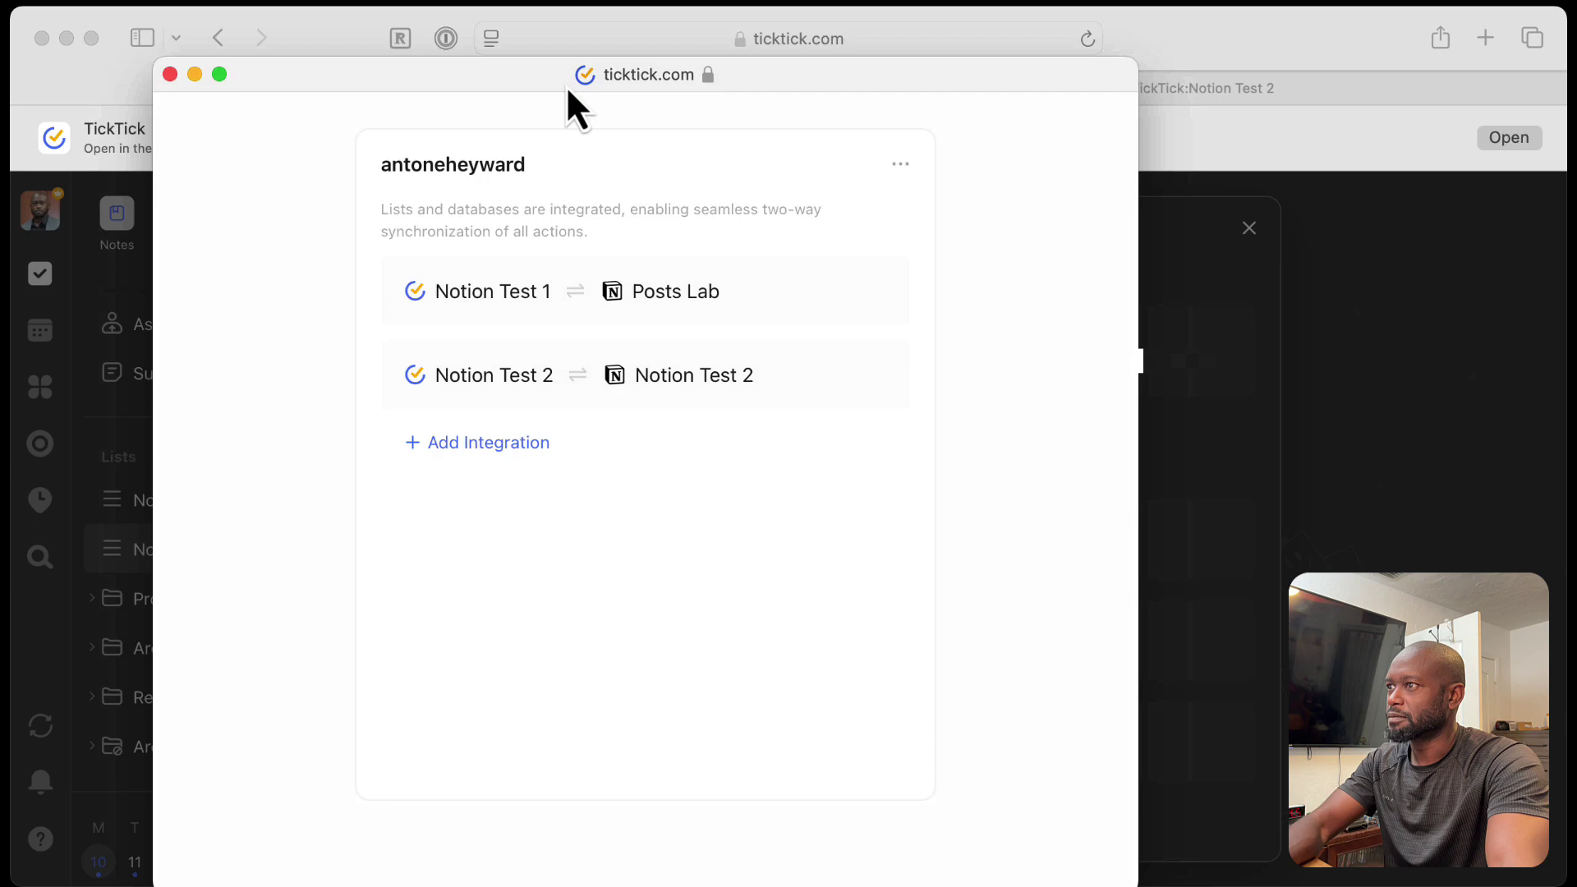
left_click_drag(565, 85, 618, 87)
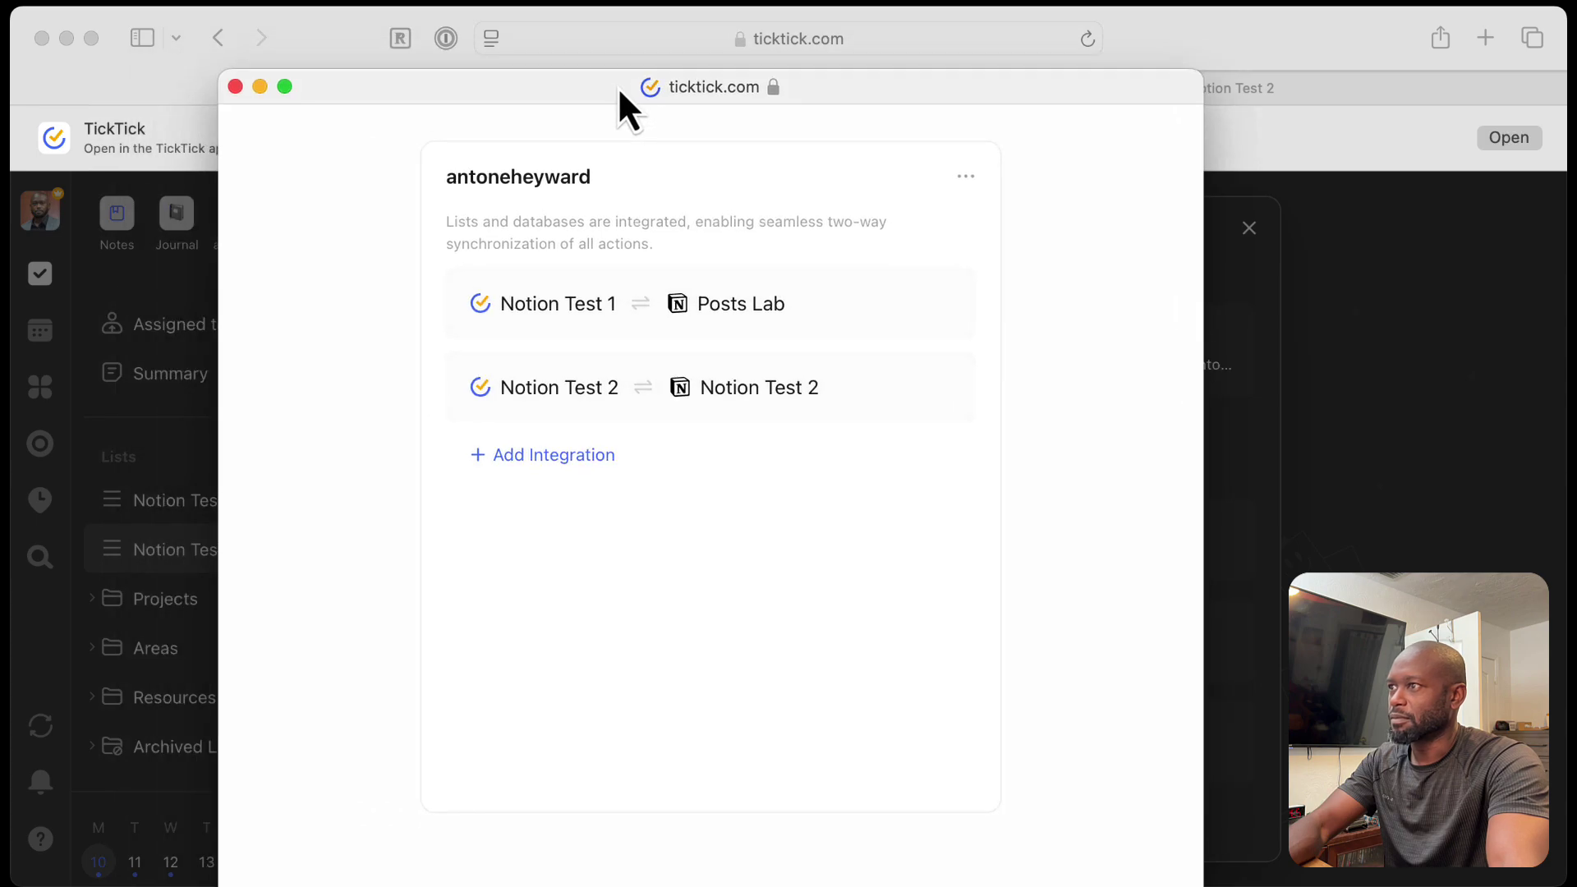
Step: Review and save the Notion Test 1 ⇄ Posts Lab property mapping
left_click(812, 321)
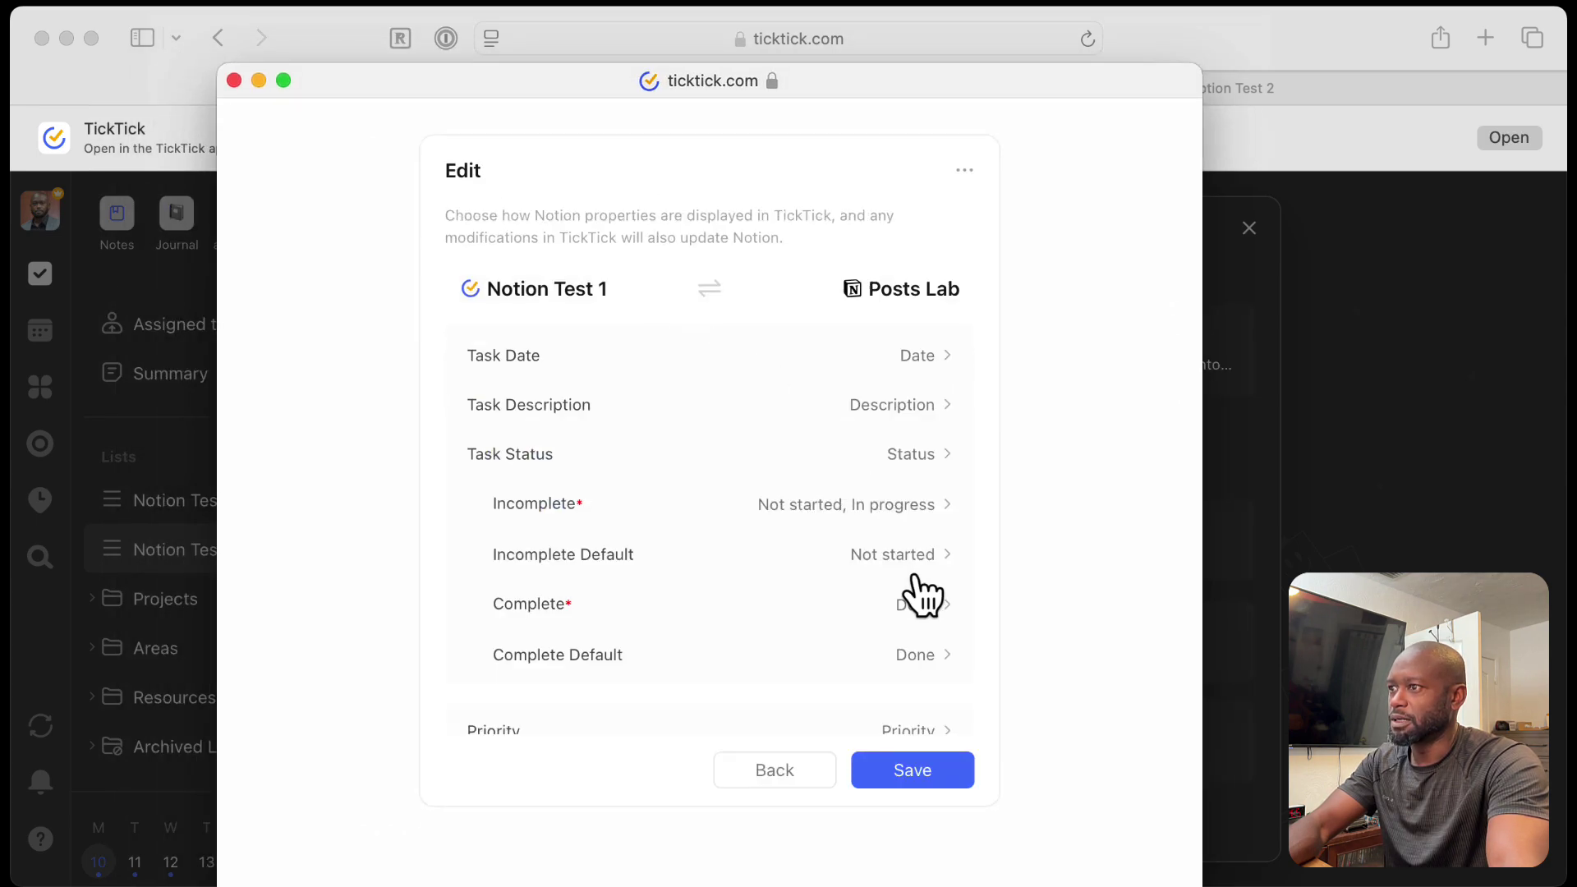
scroll(729, 631, "down", 5)
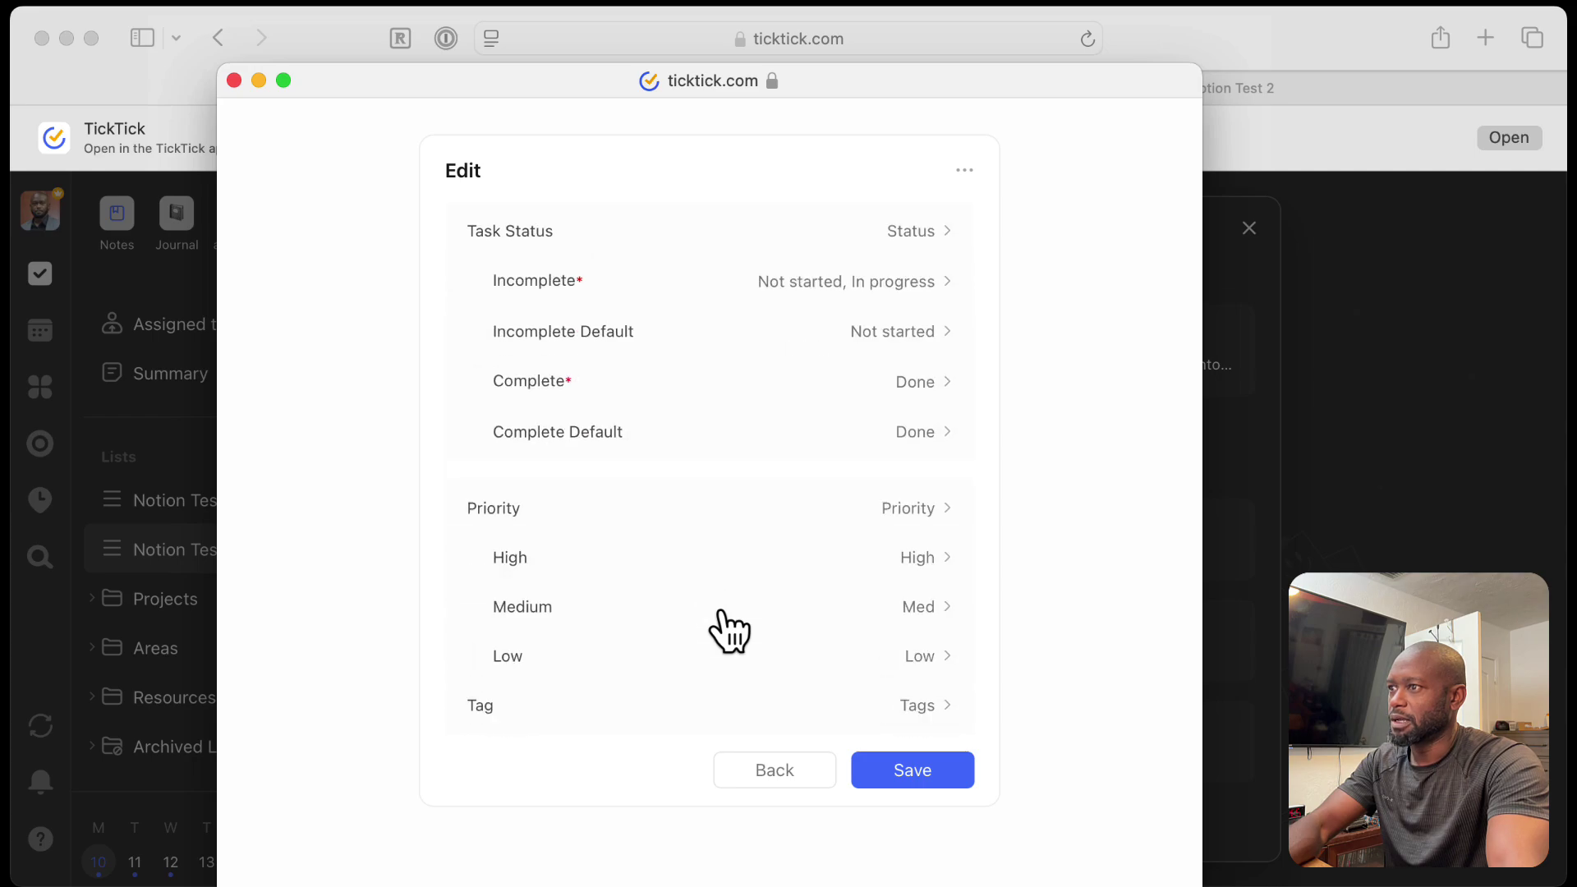
scroll(723, 624, "up", 5)
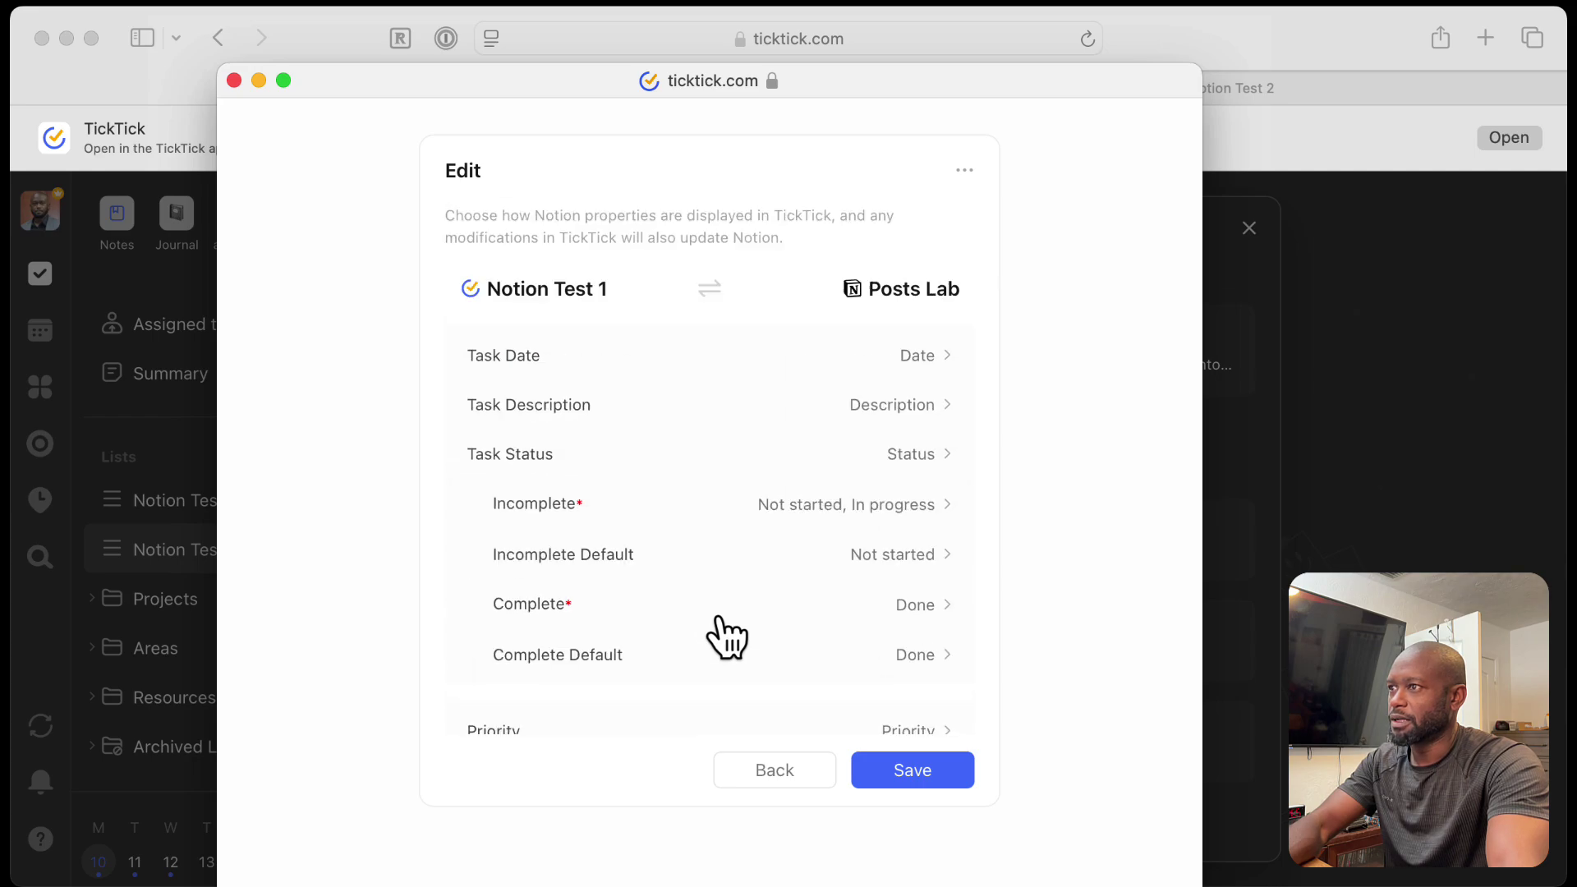
left_click(918, 776)
left_click(892, 579)
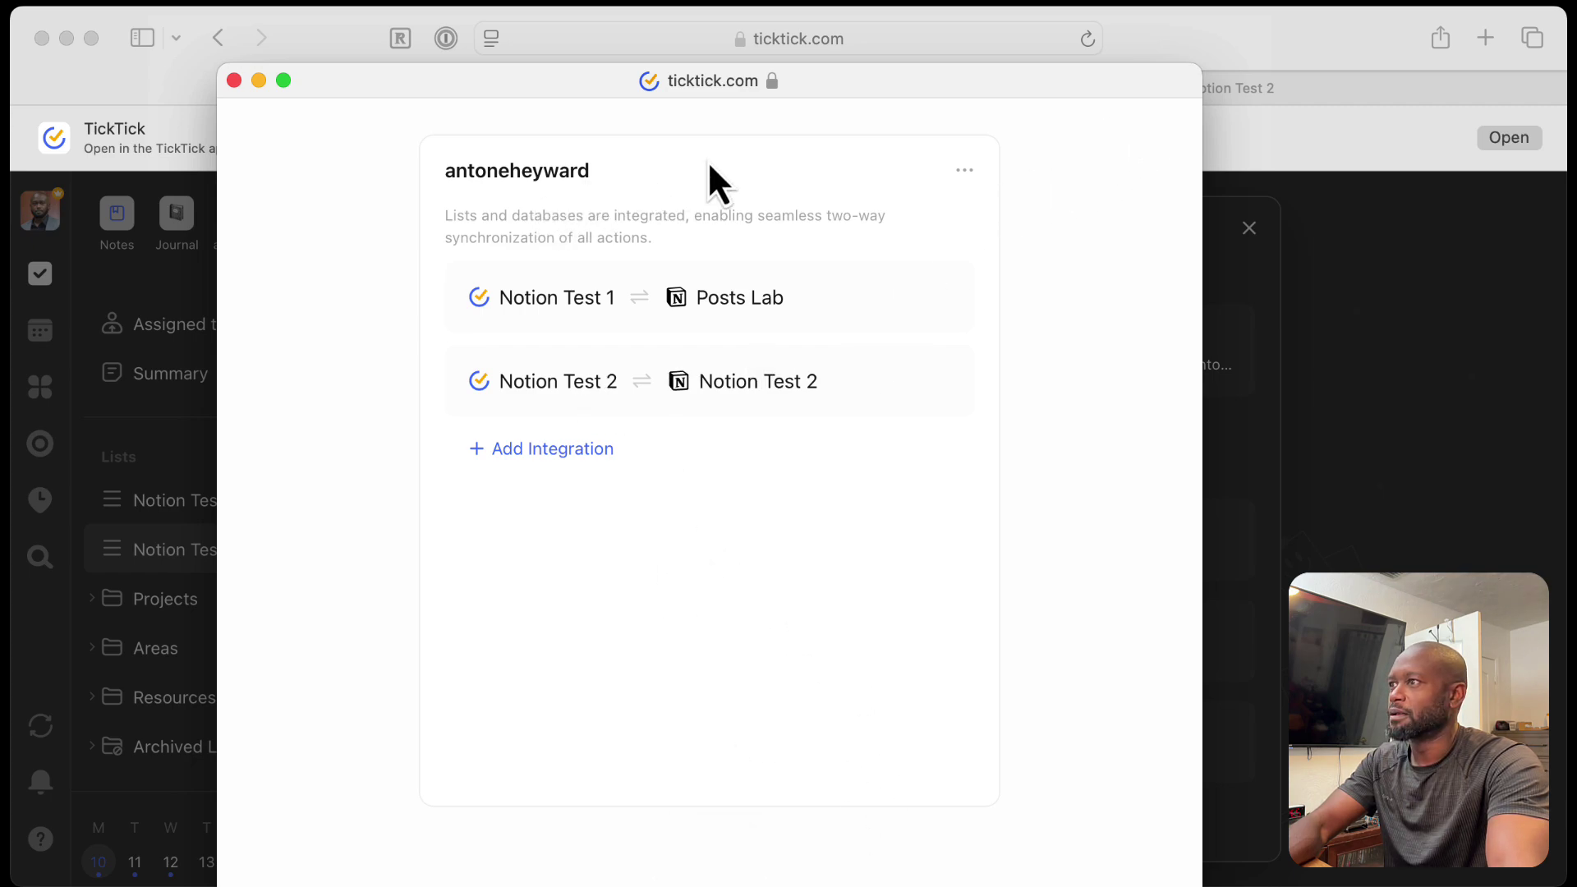
left_click(965, 172)
left_click(889, 130)
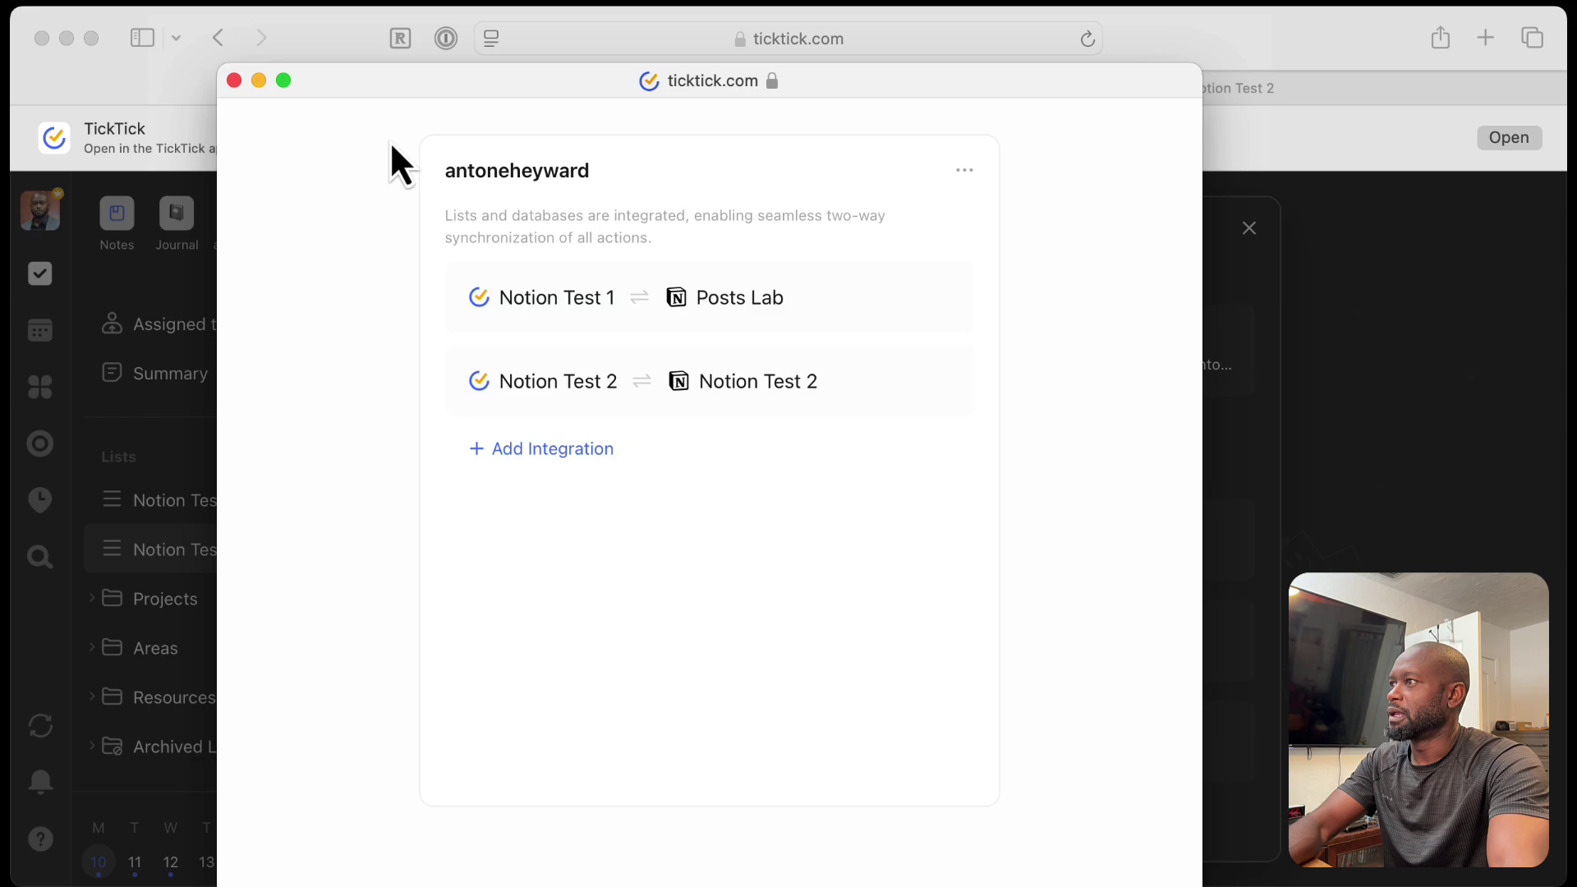
Step: Close the integration windows and Settings, then switch to the Notion page The Lab
left_click(233, 80)
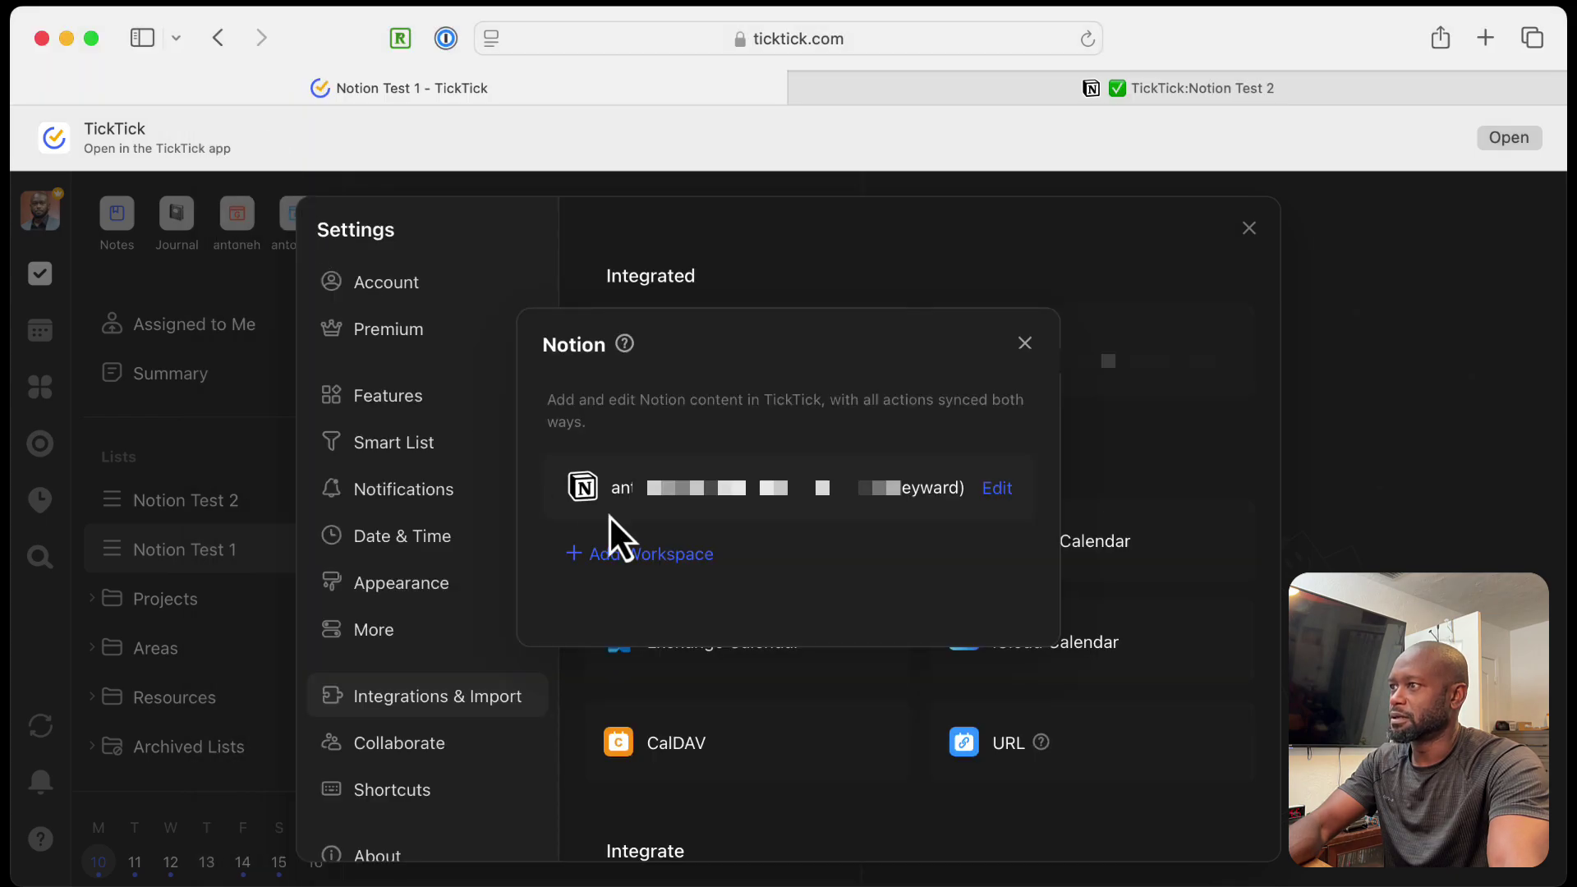
left_click(1024, 344)
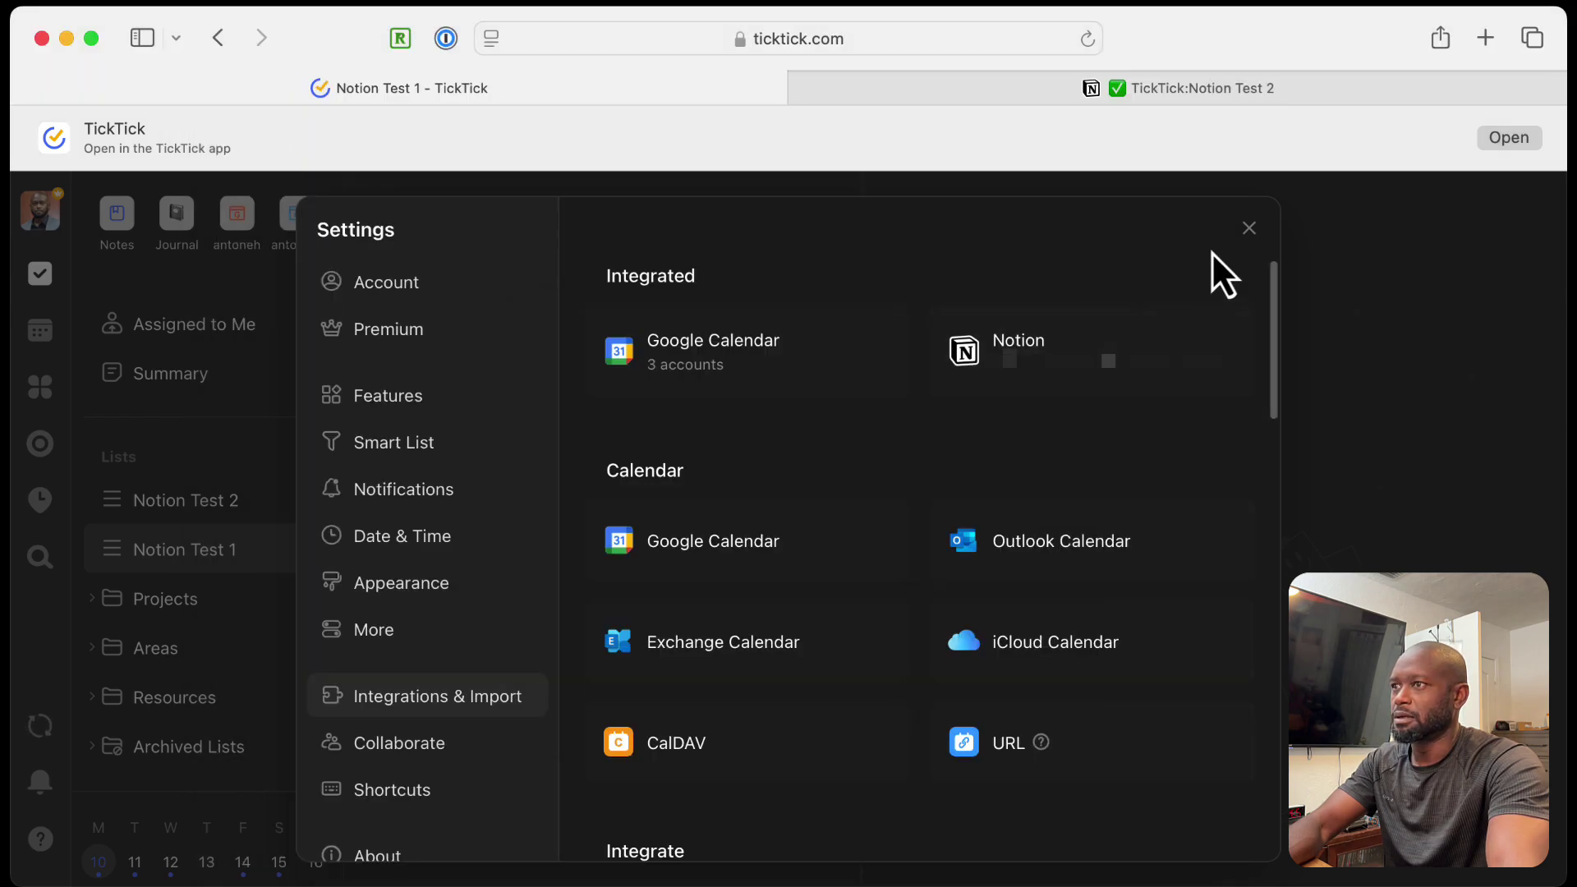
left_click(1257, 228)
left_click(1304, 91)
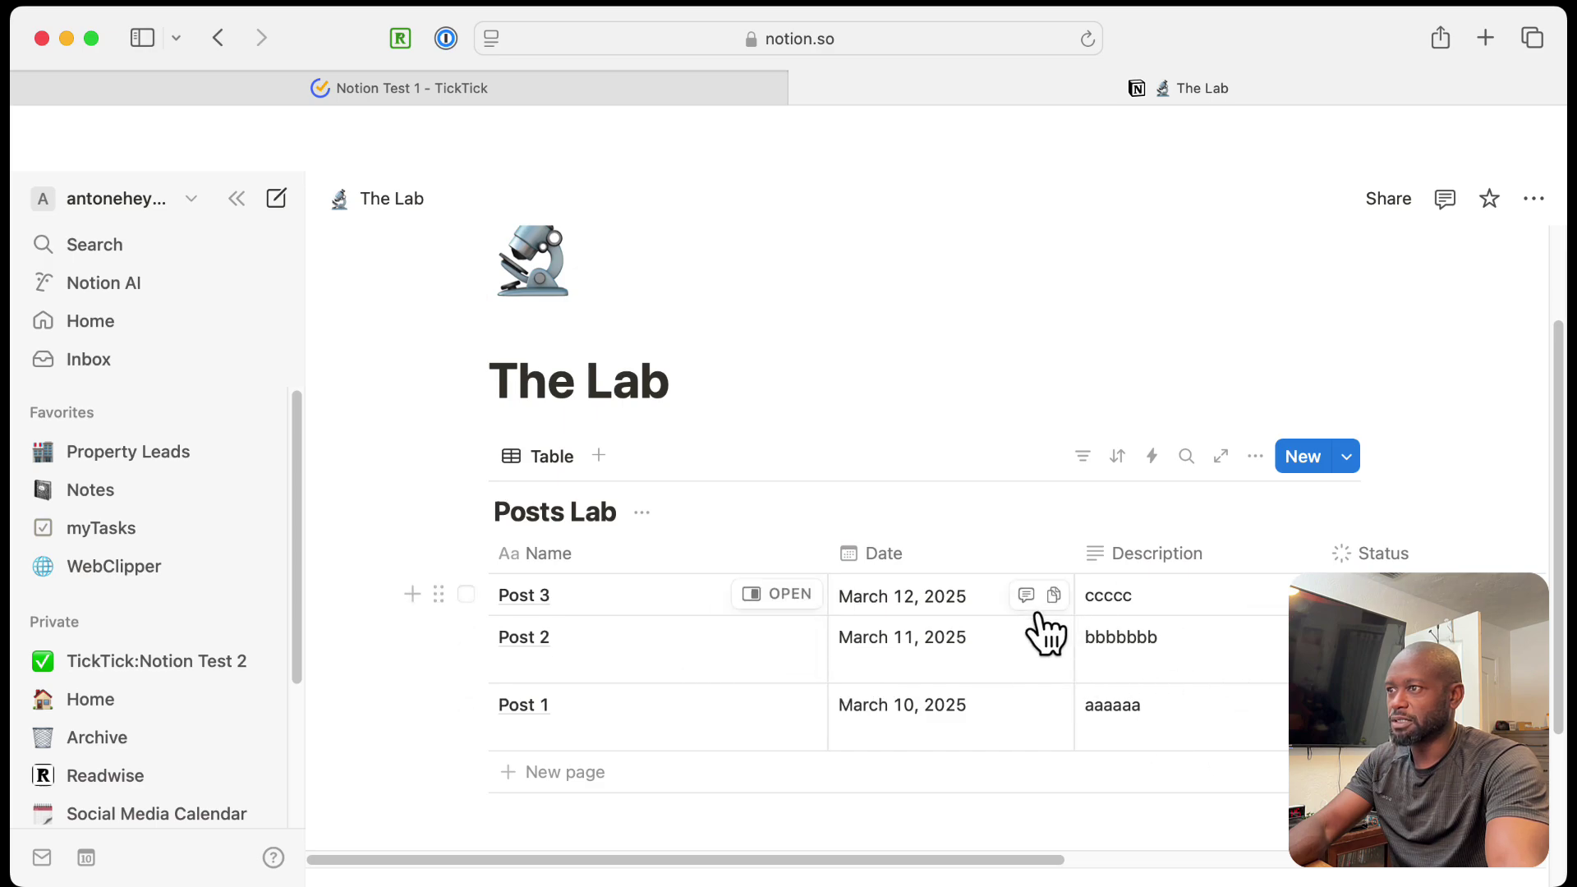
Step: Append 3, 2 and 1 to the Post 3, Post 2 and Post 1 descriptions in Posts Lab
left_click(1148, 595)
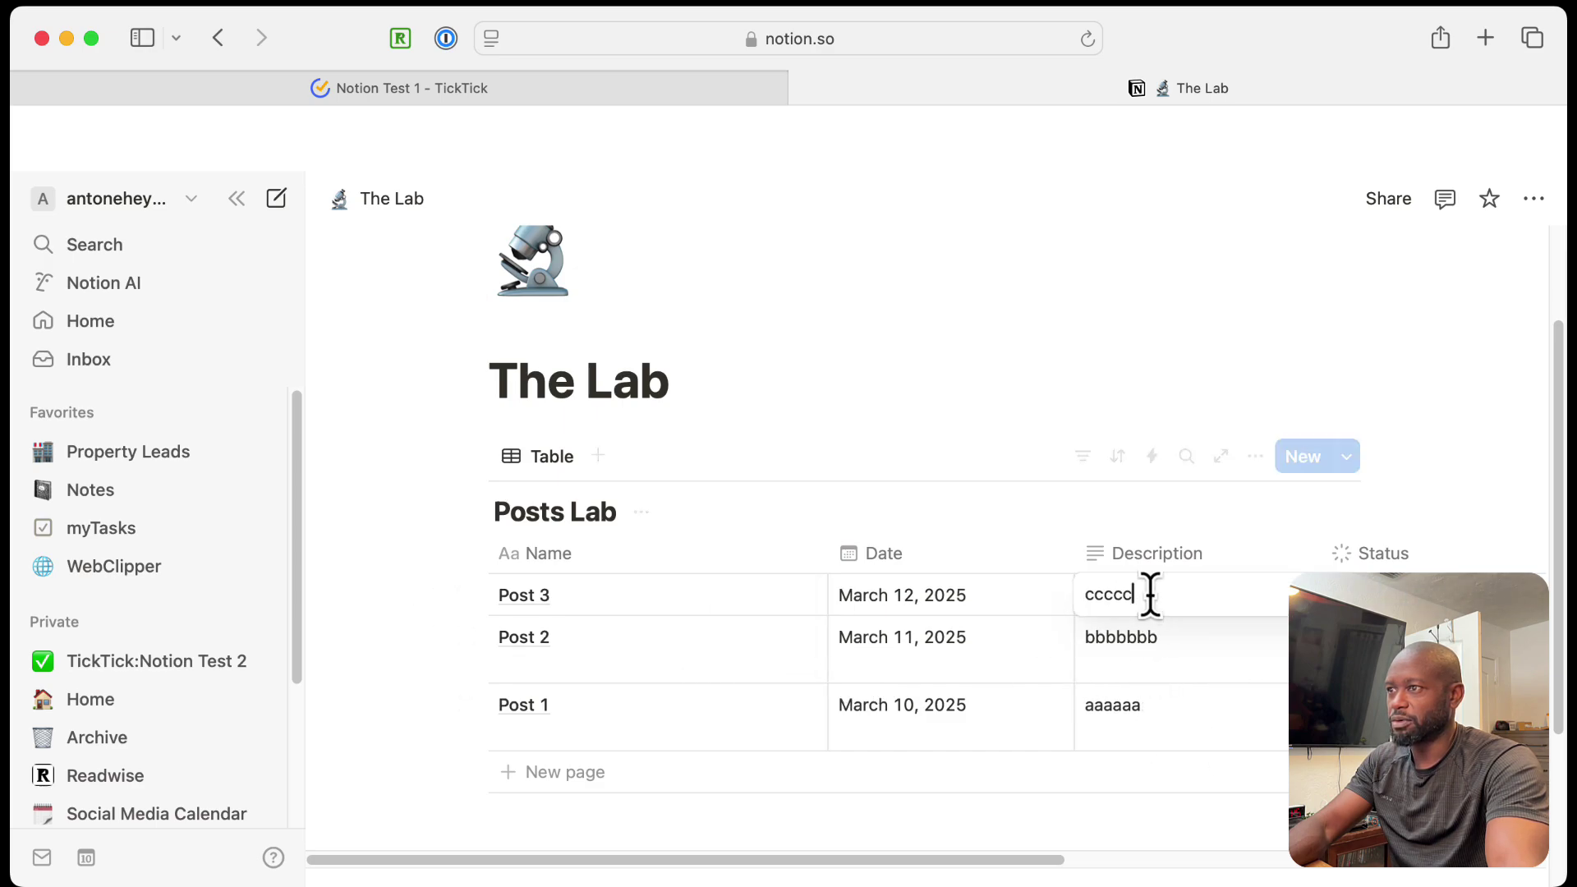
left_click(1173, 658)
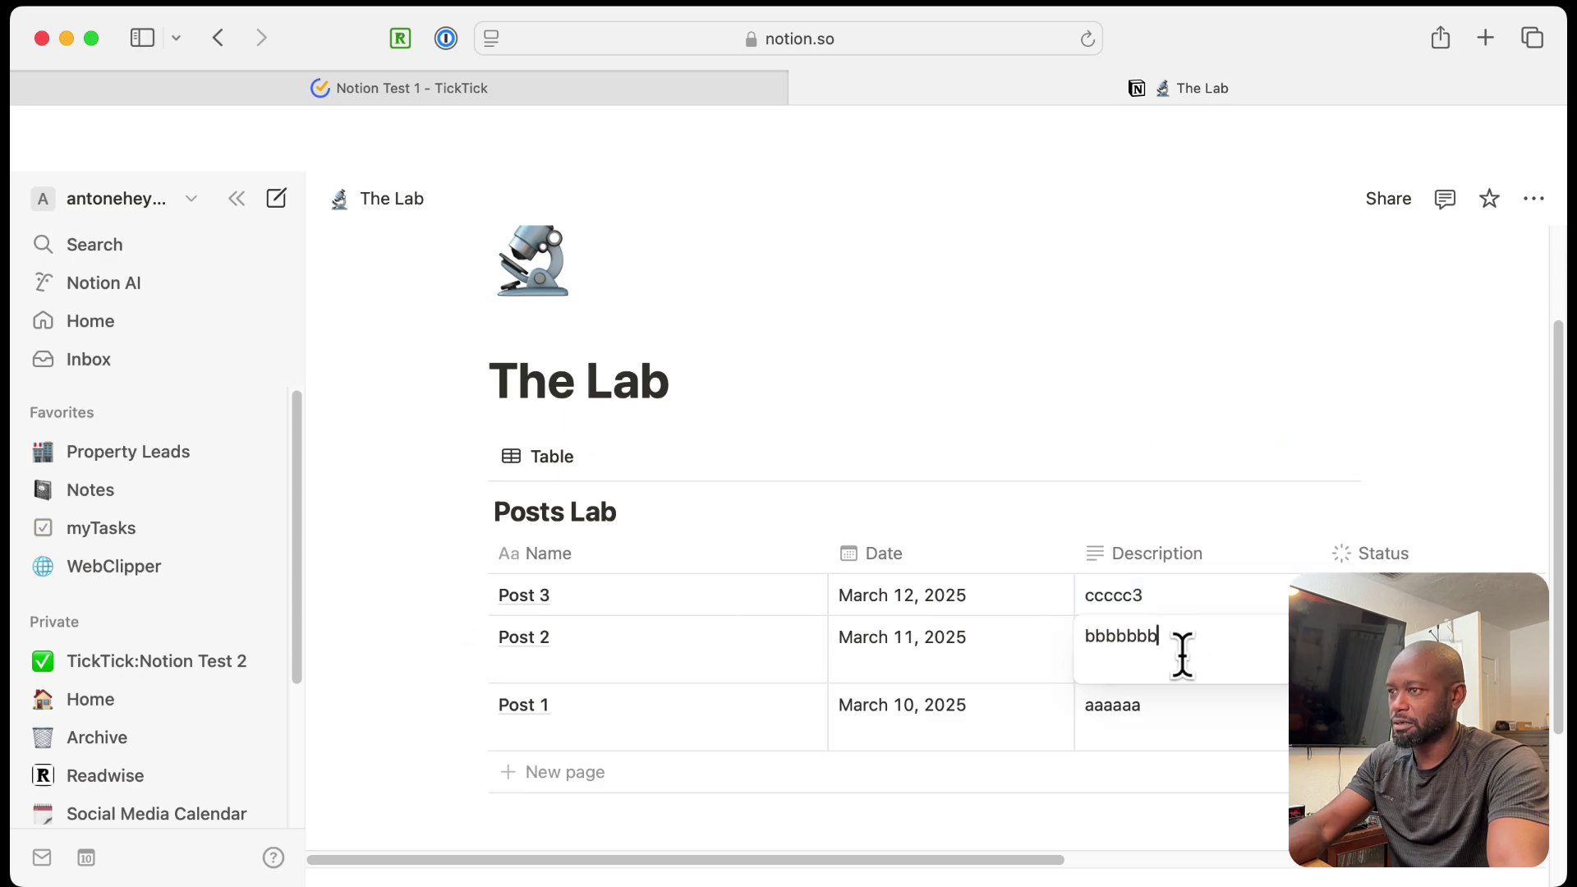
left_click(1152, 712)
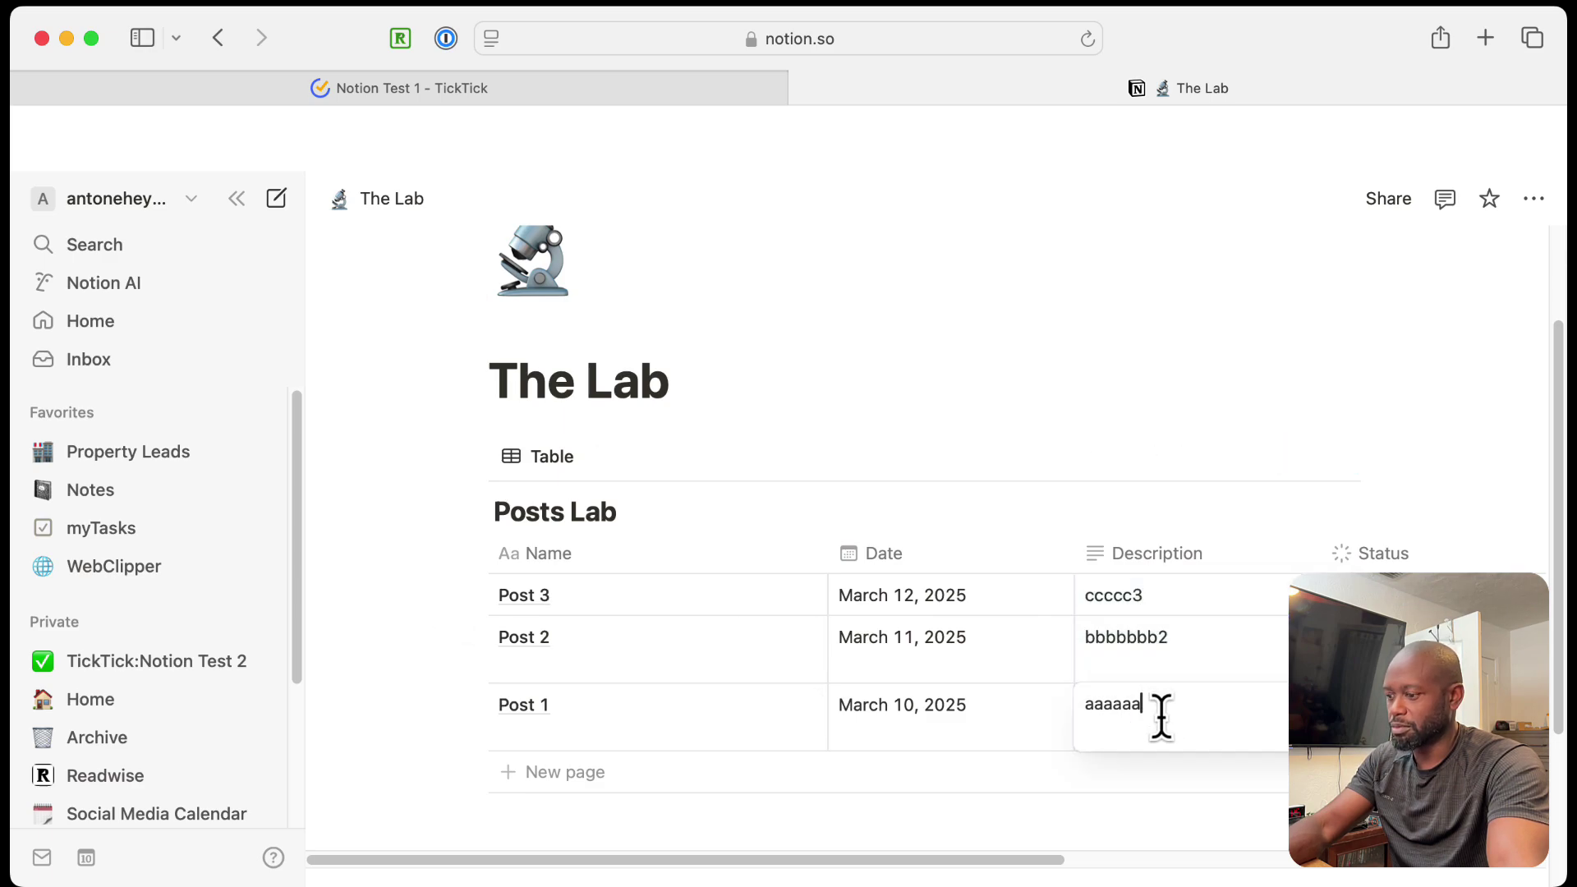
type("1")
key("Escape")
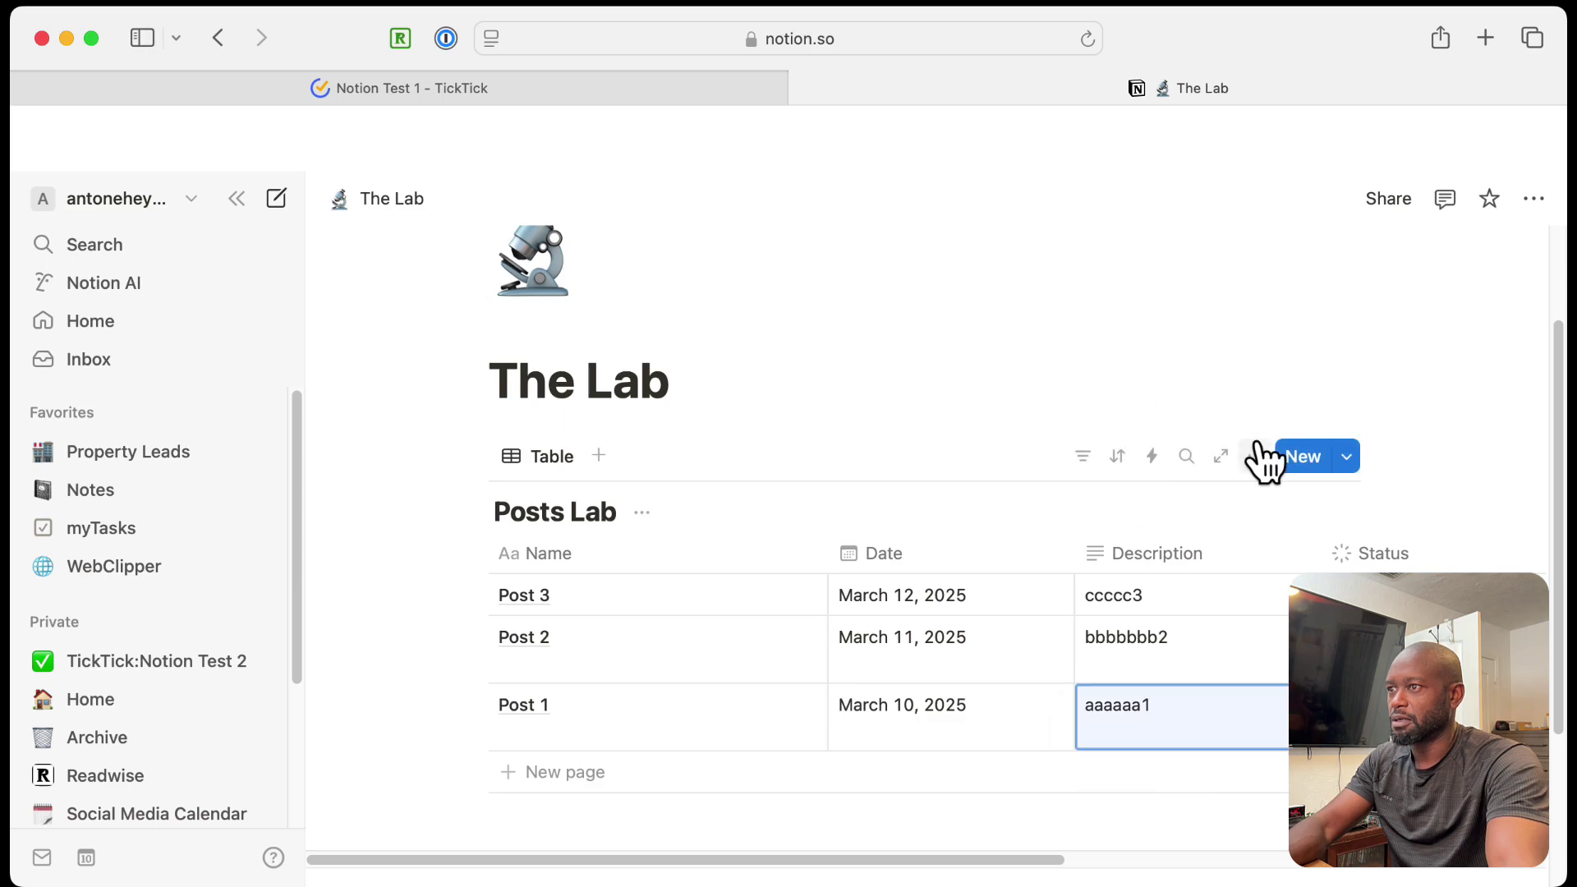
Step: Back in TickTick, sync the Notion Test 1 list with Notion
left_click(535, 87)
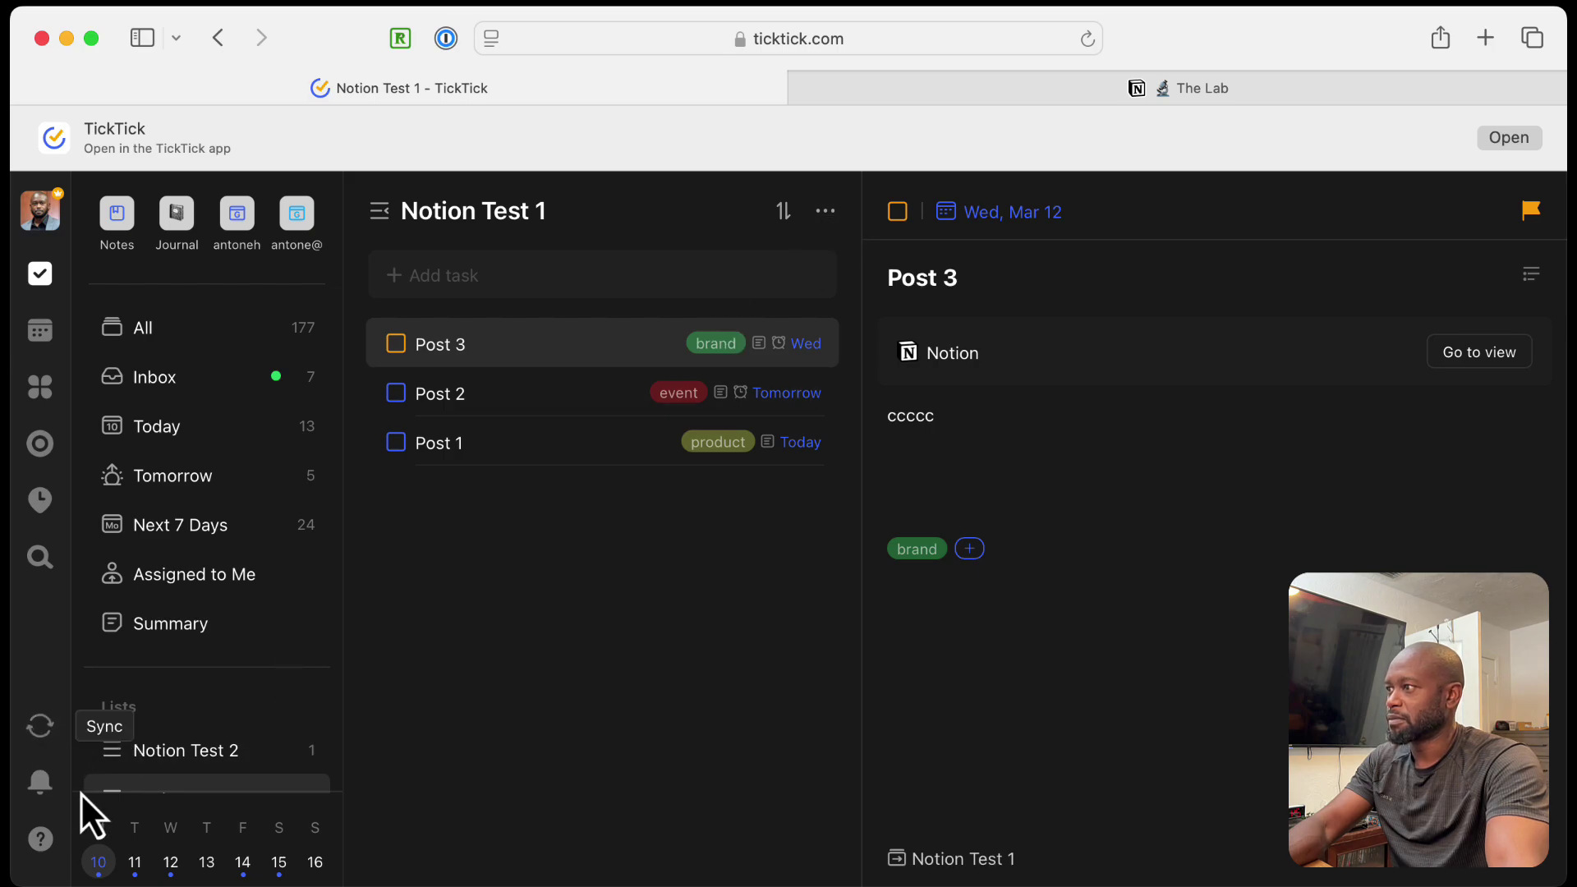
mouse_move(302, 757)
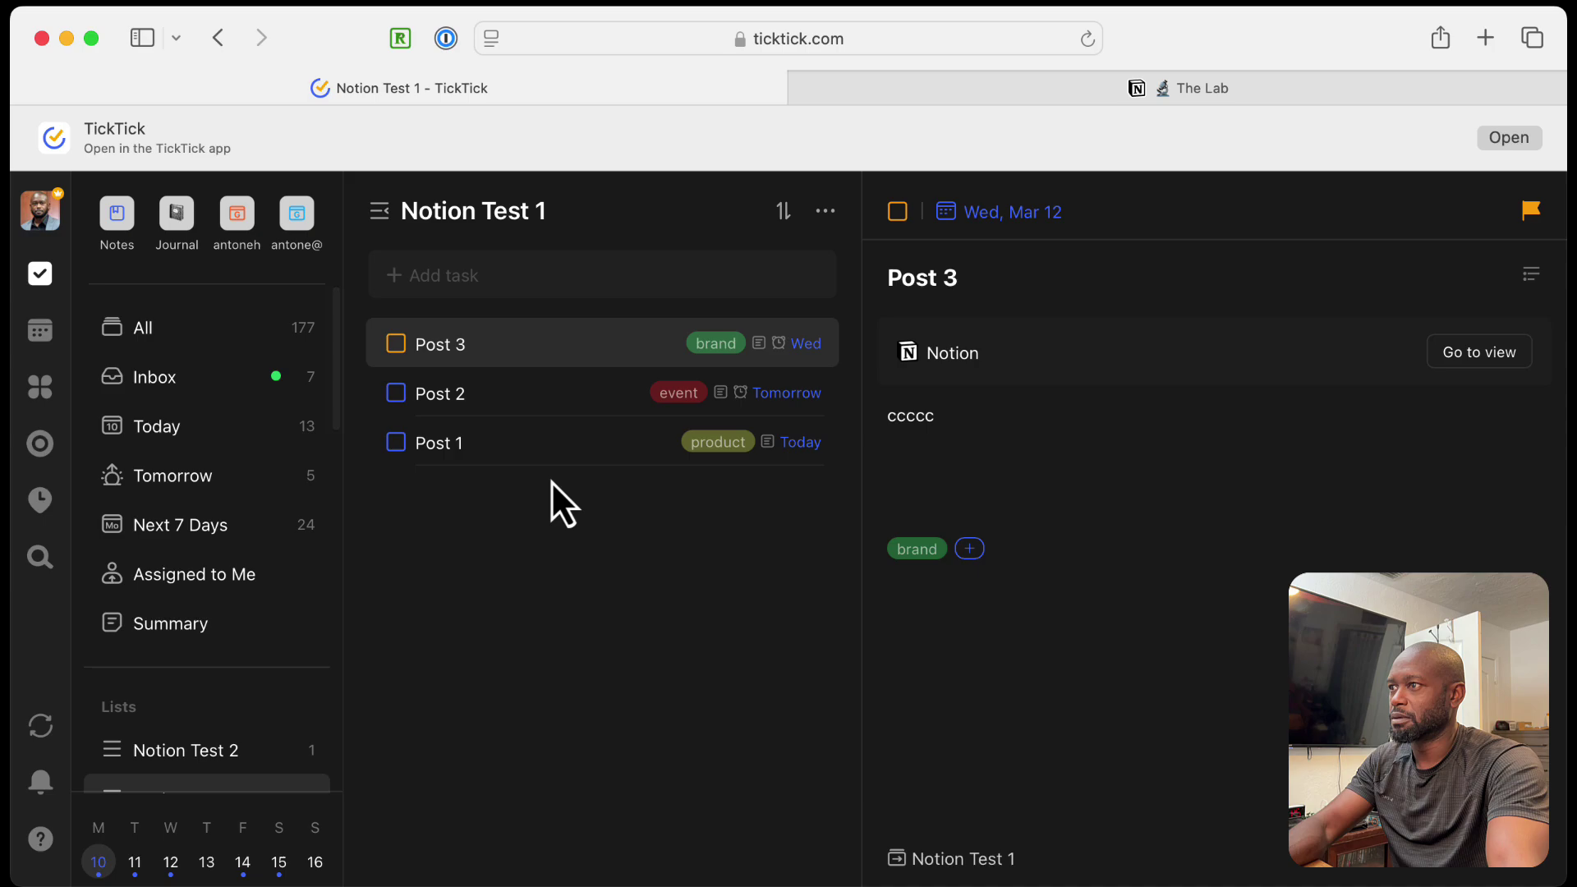
left_click(826, 212)
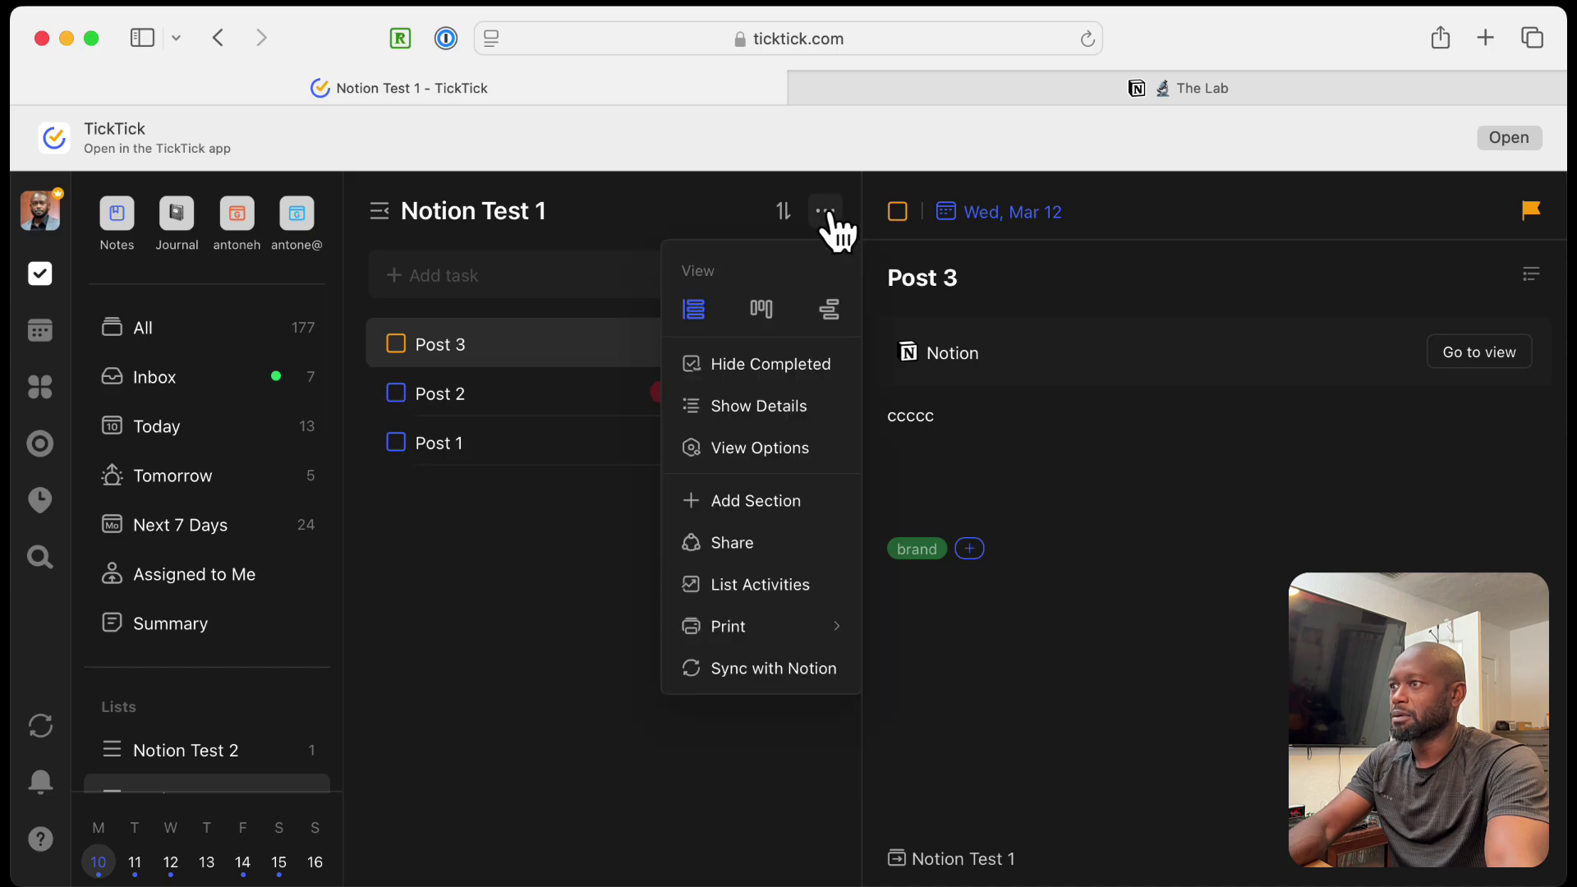
left_click(594, 392)
left_click(594, 391)
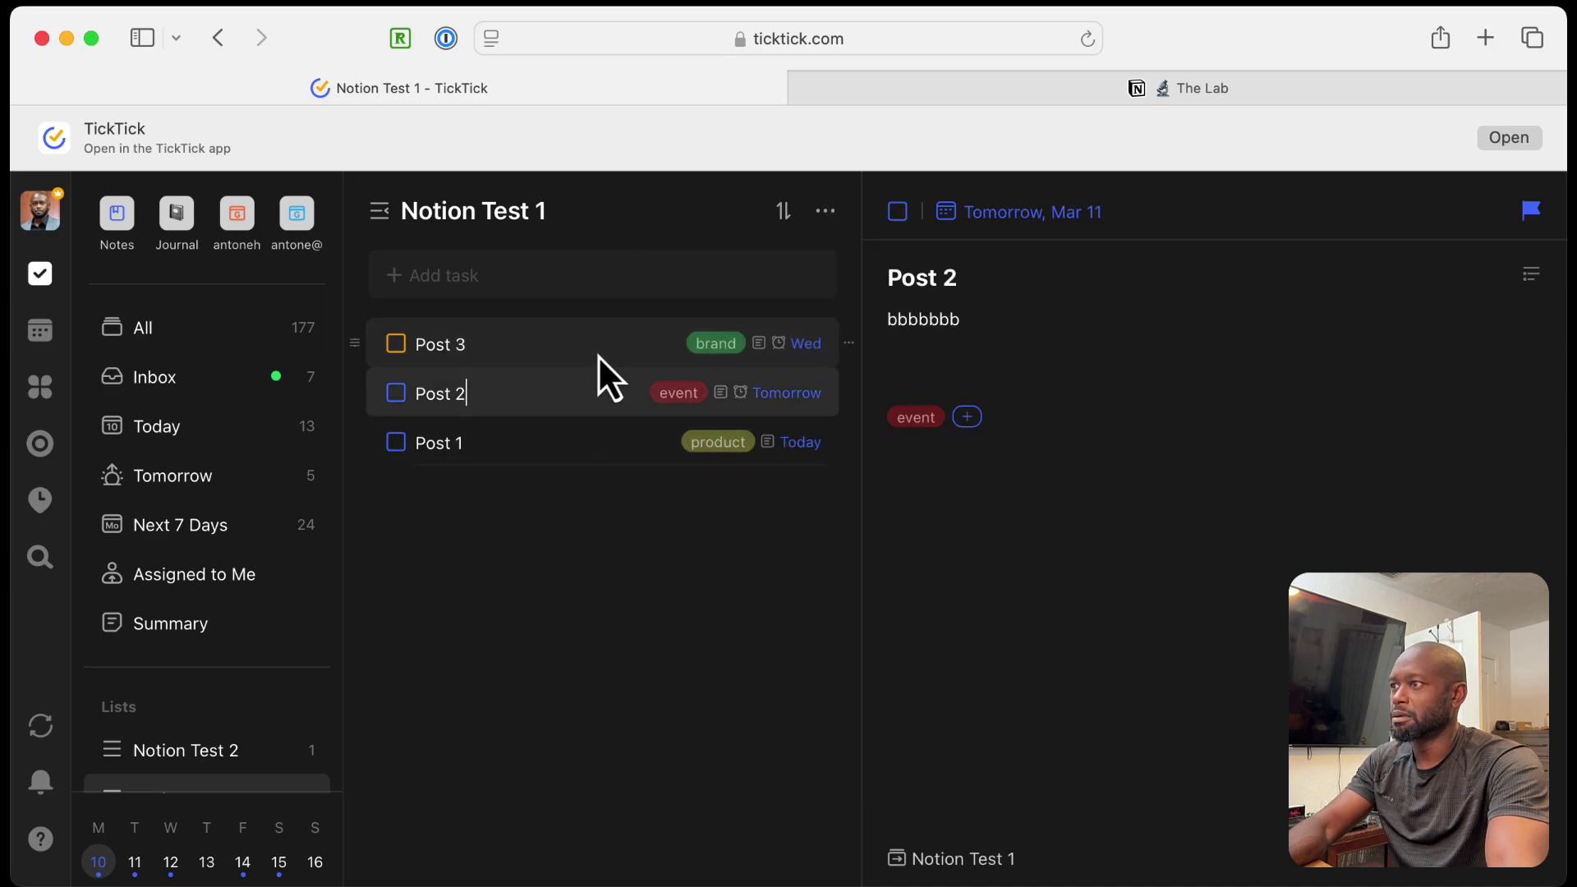
left_click(598, 354)
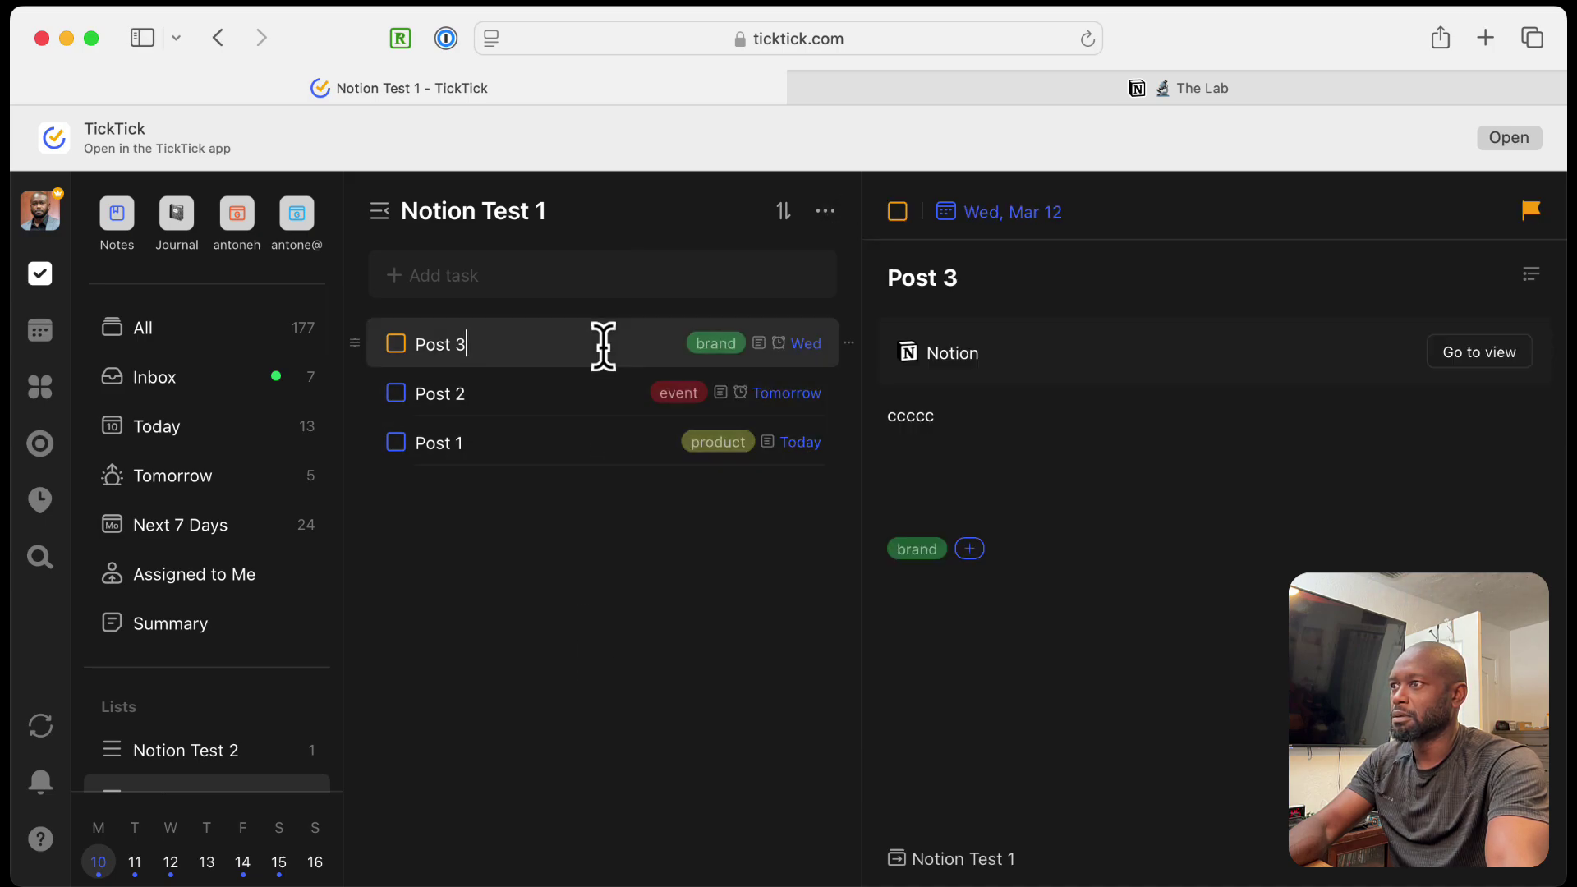
left_click(831, 226)
left_click(762, 669)
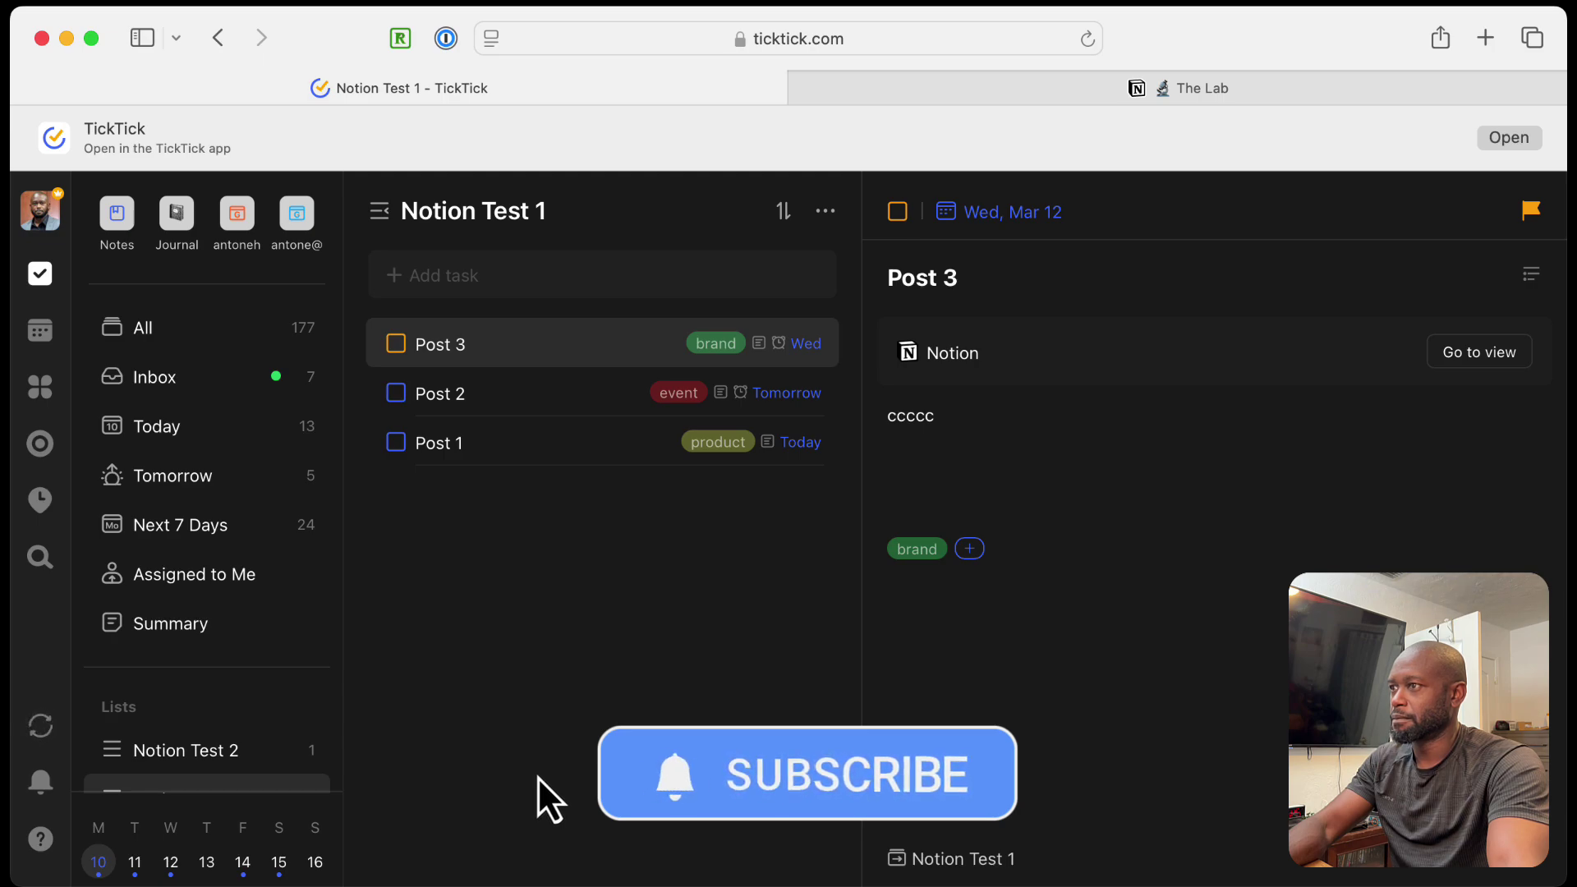
Step: Review the synced descriptions of Post 3, Post 2 and Post 1 in TickTick
left_click(537, 392)
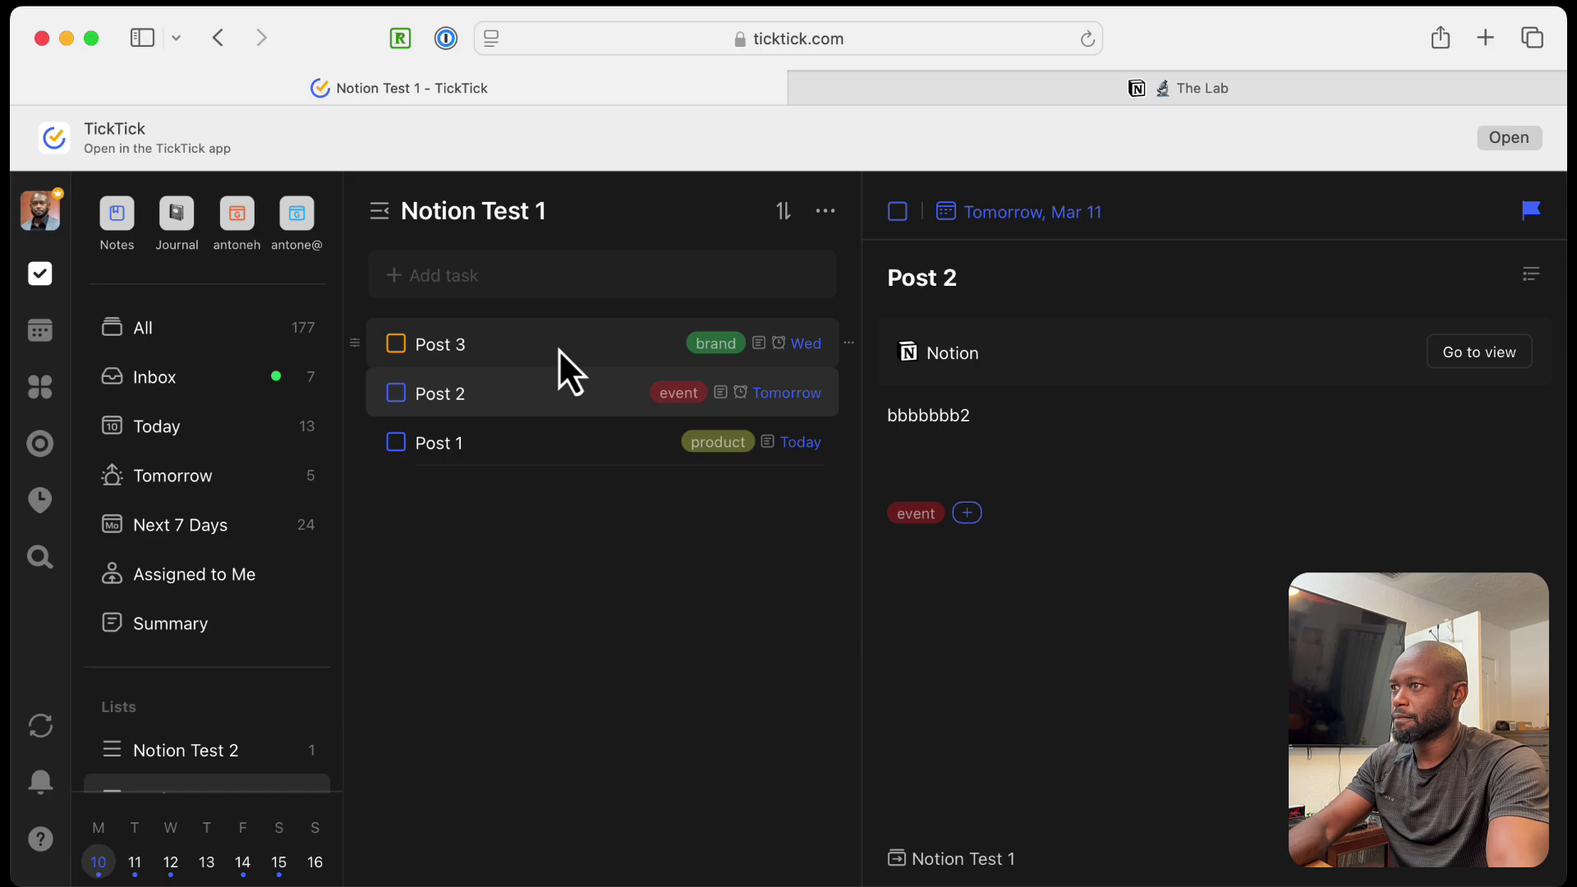
left_click(557, 355)
left_click(545, 395)
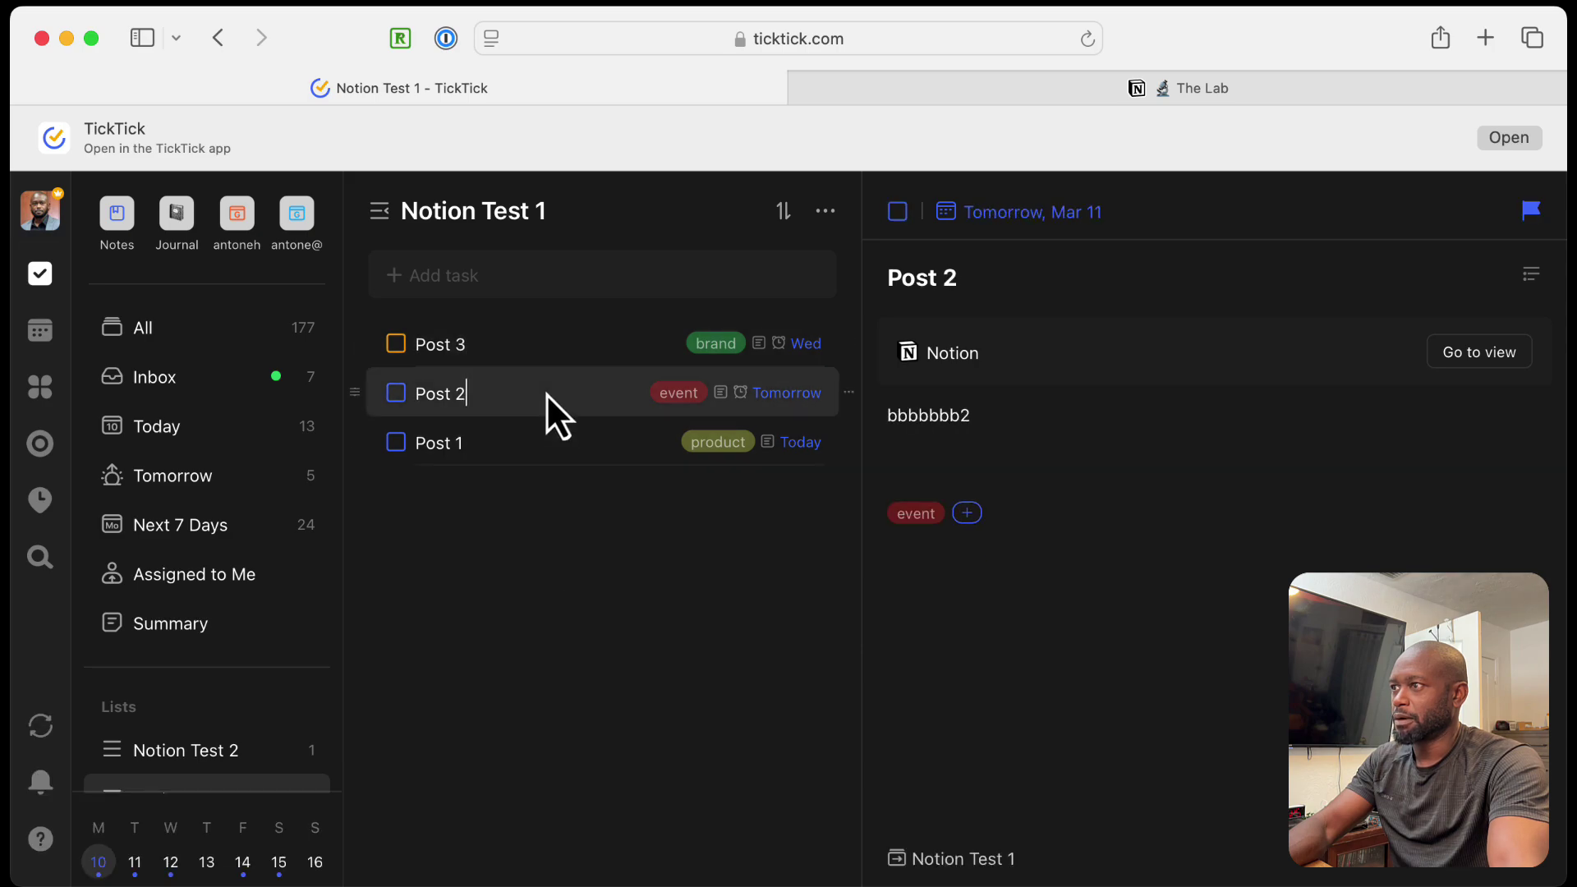
left_click(550, 436)
left_click(560, 340)
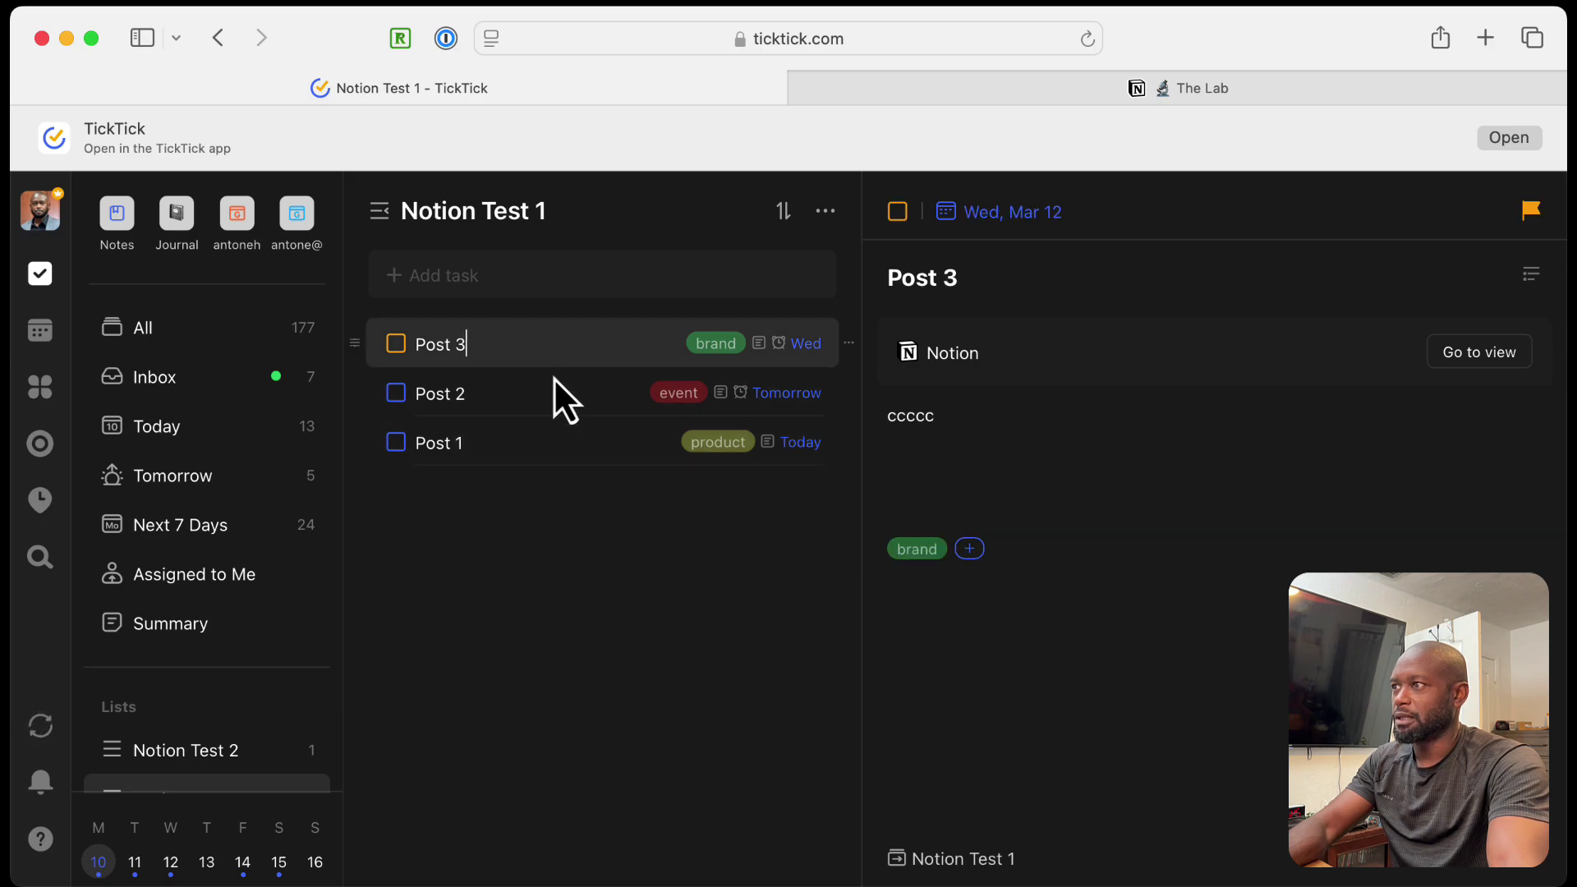
left_click(553, 387)
left_click(550, 348)
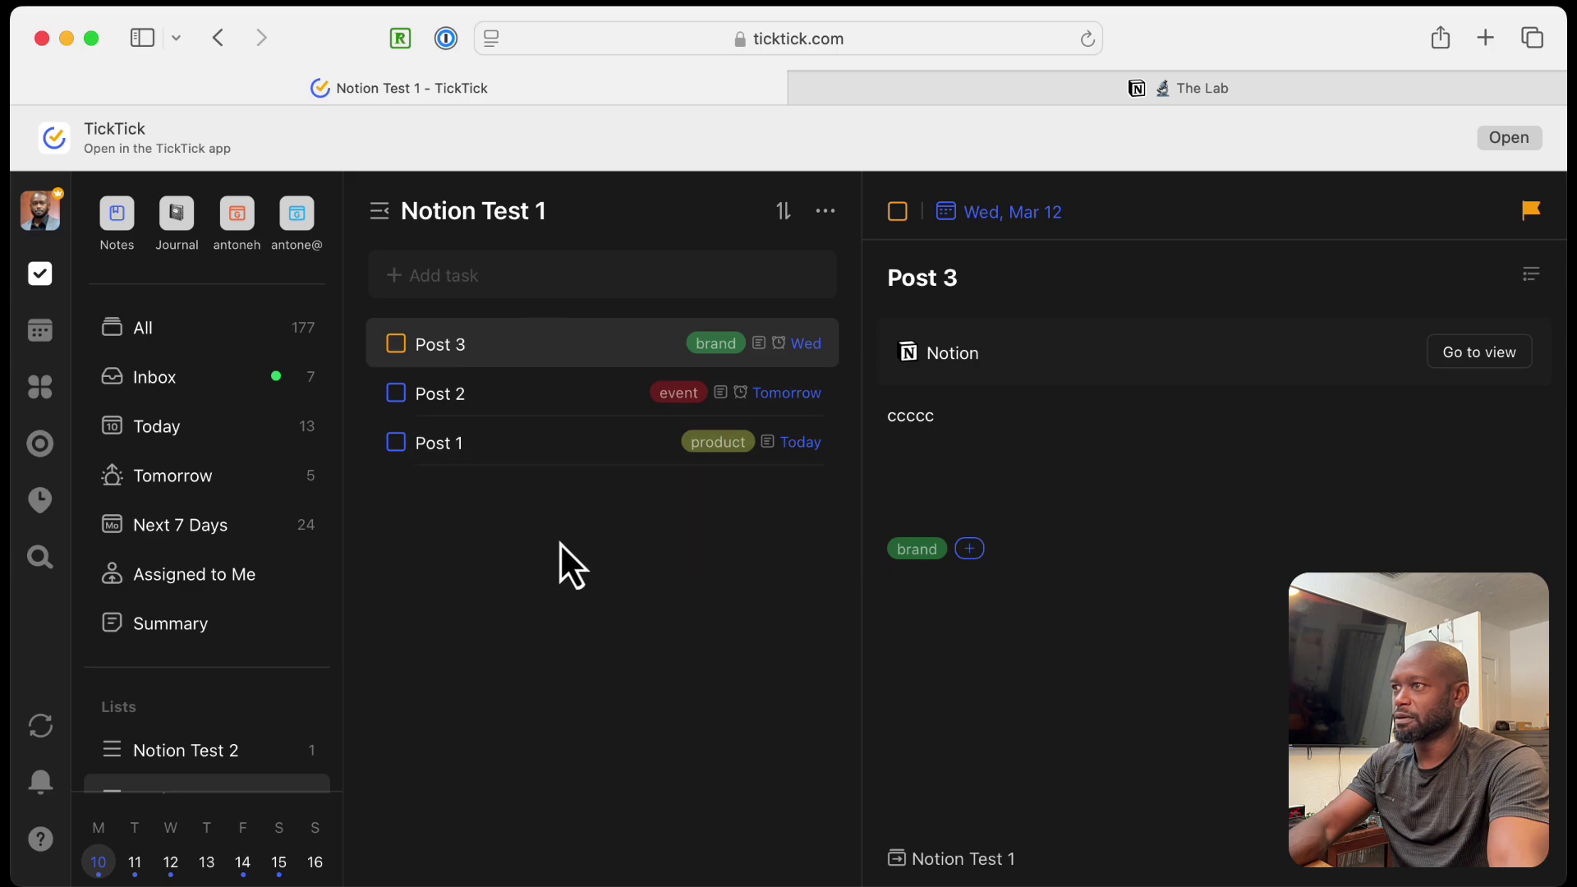
left_click(525, 393)
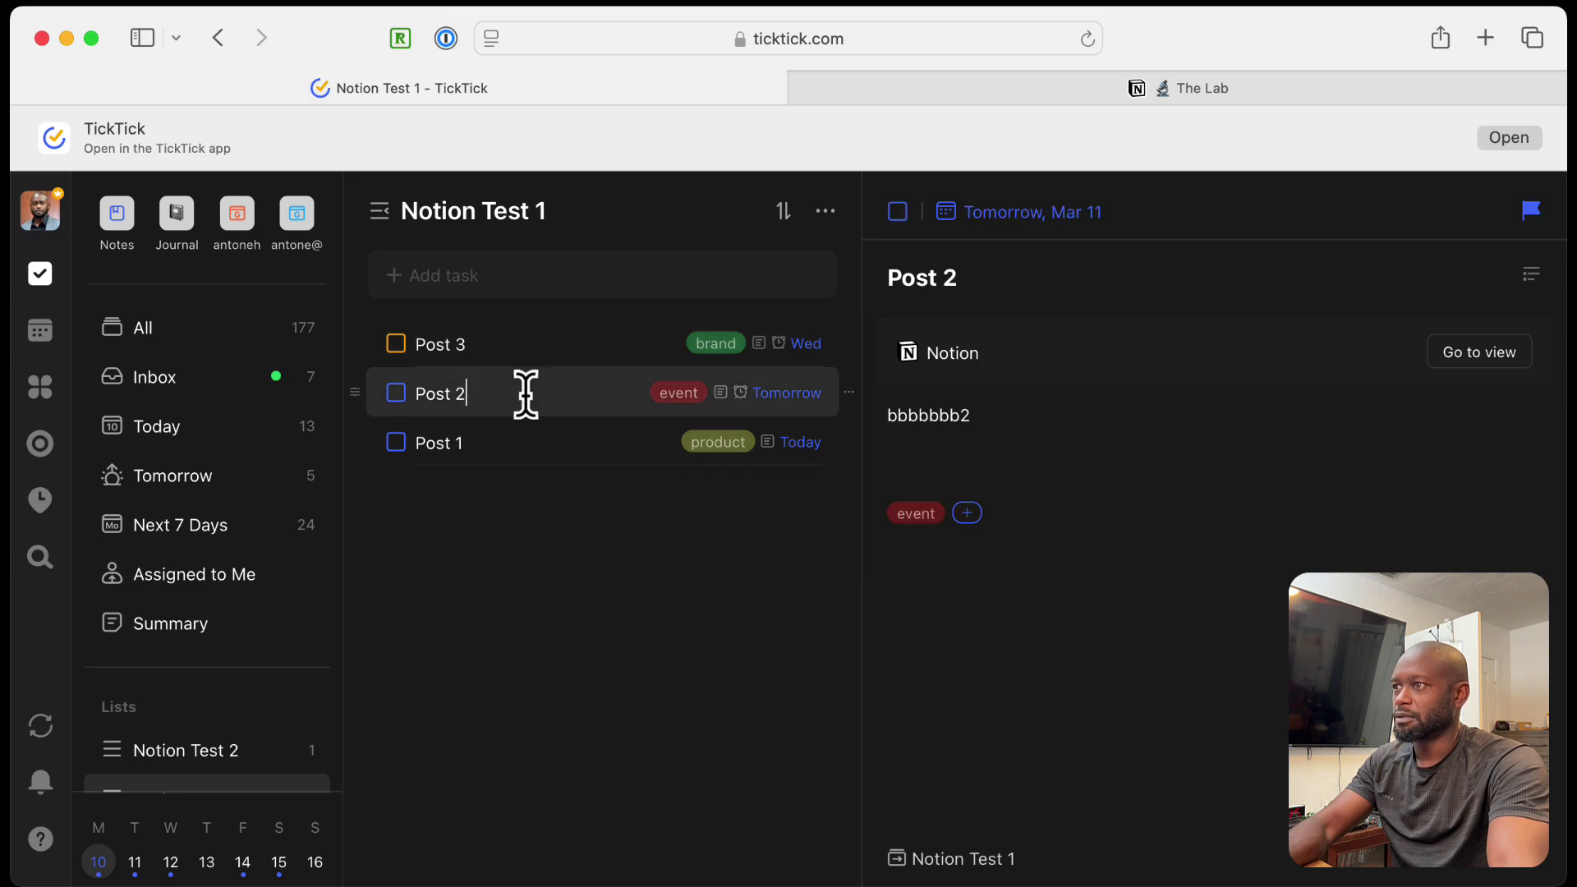
left_click(552, 351)
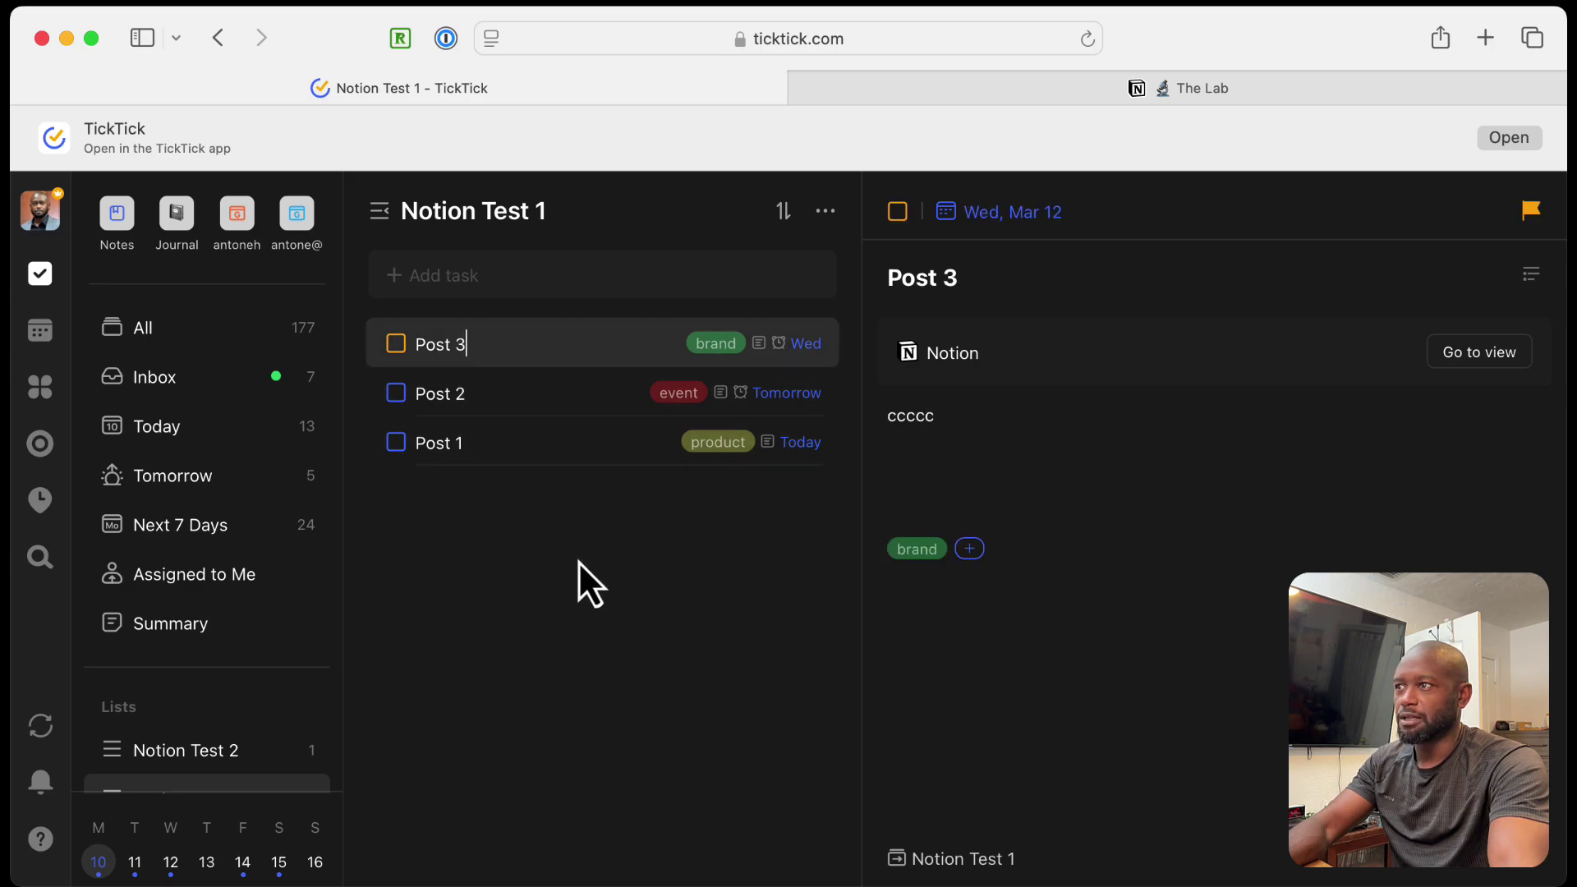
left_click(562, 395)
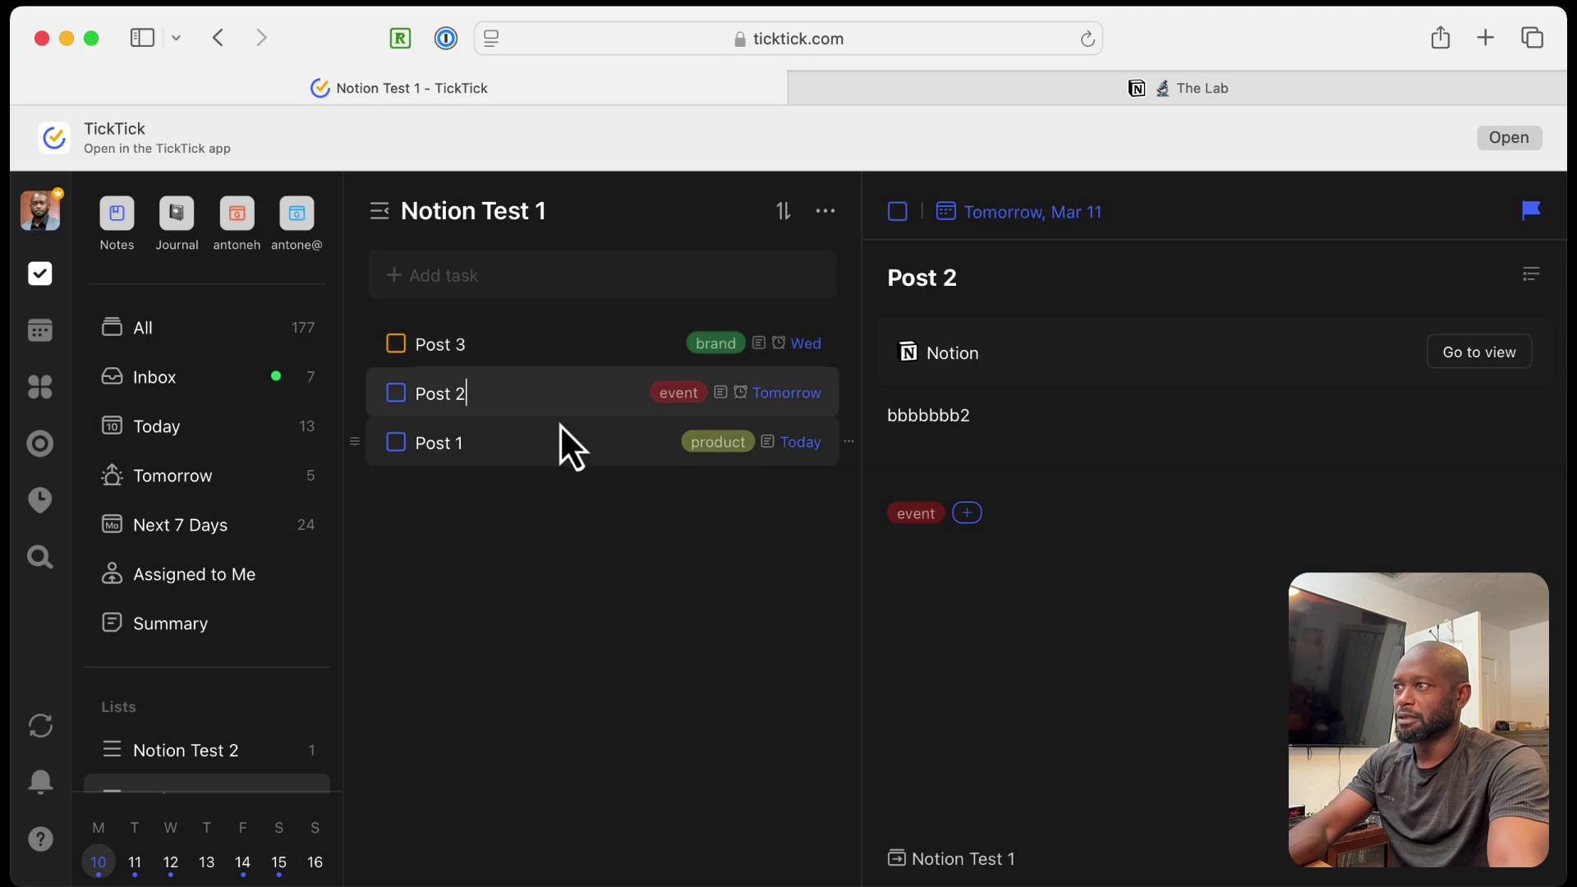
left_click(557, 450)
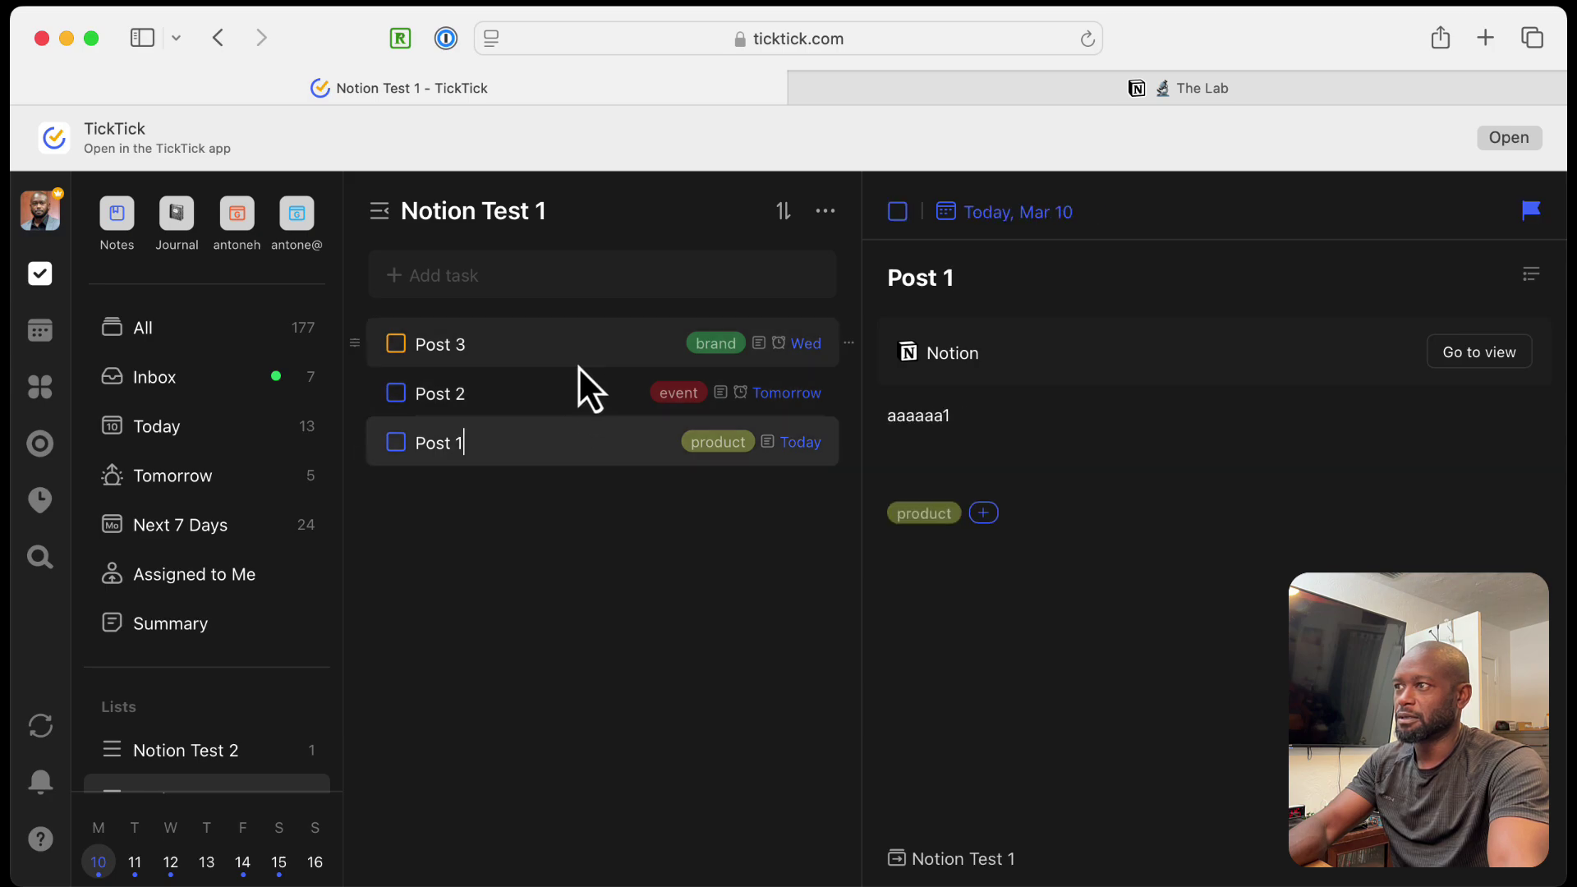
left_click(580, 353)
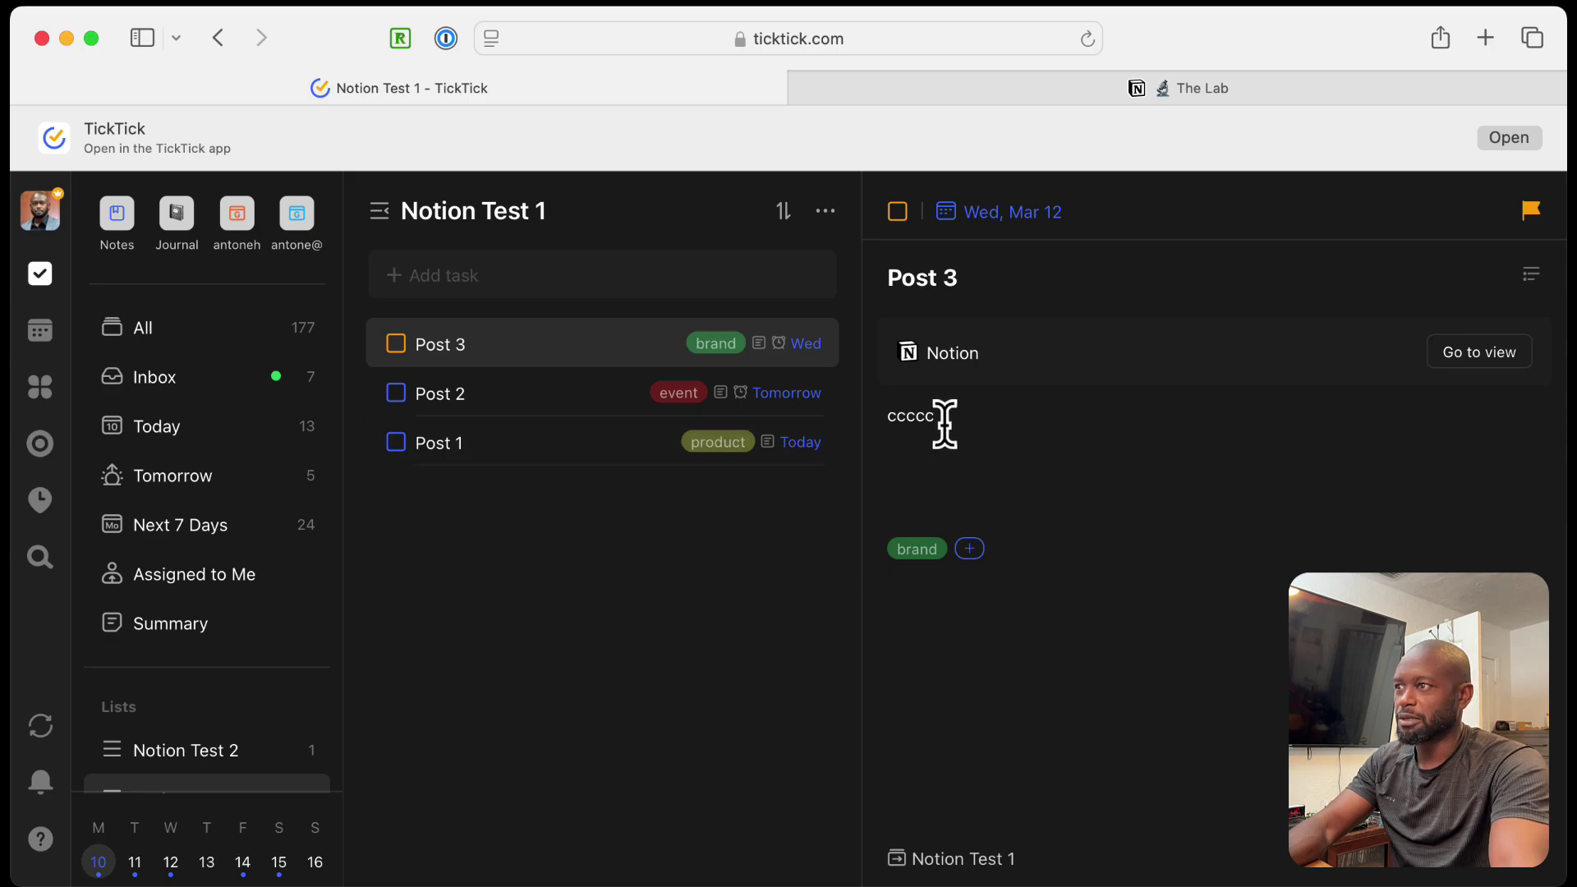
Step: Remove the blank line in Post 3's description and append 3, so it reads ccccc3
left_click(1071, 96)
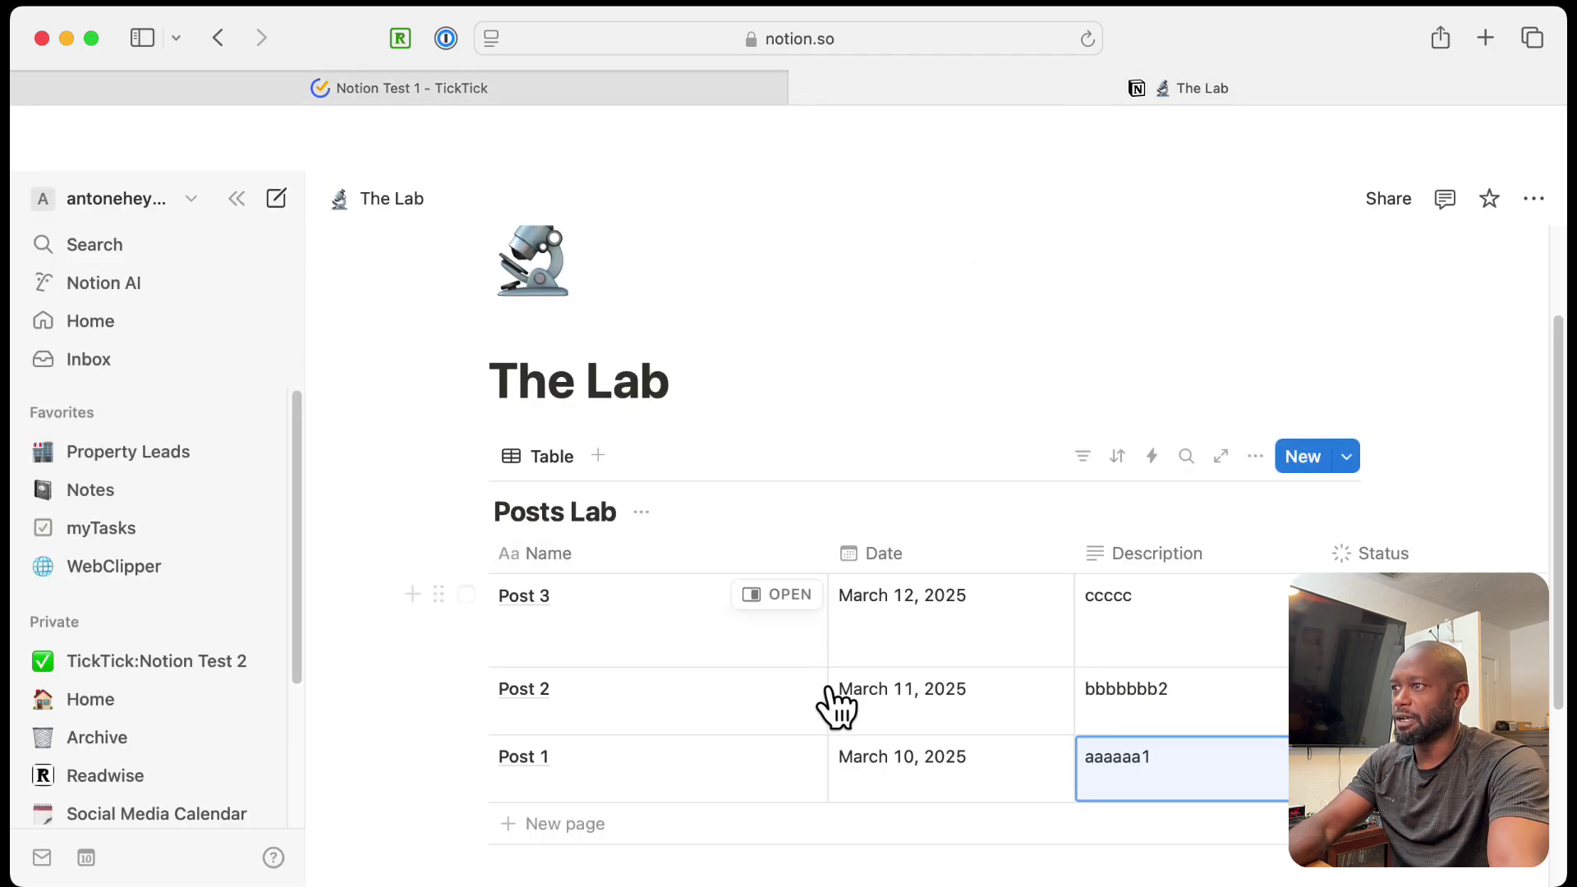
scroll(1031, 680, "down", 4)
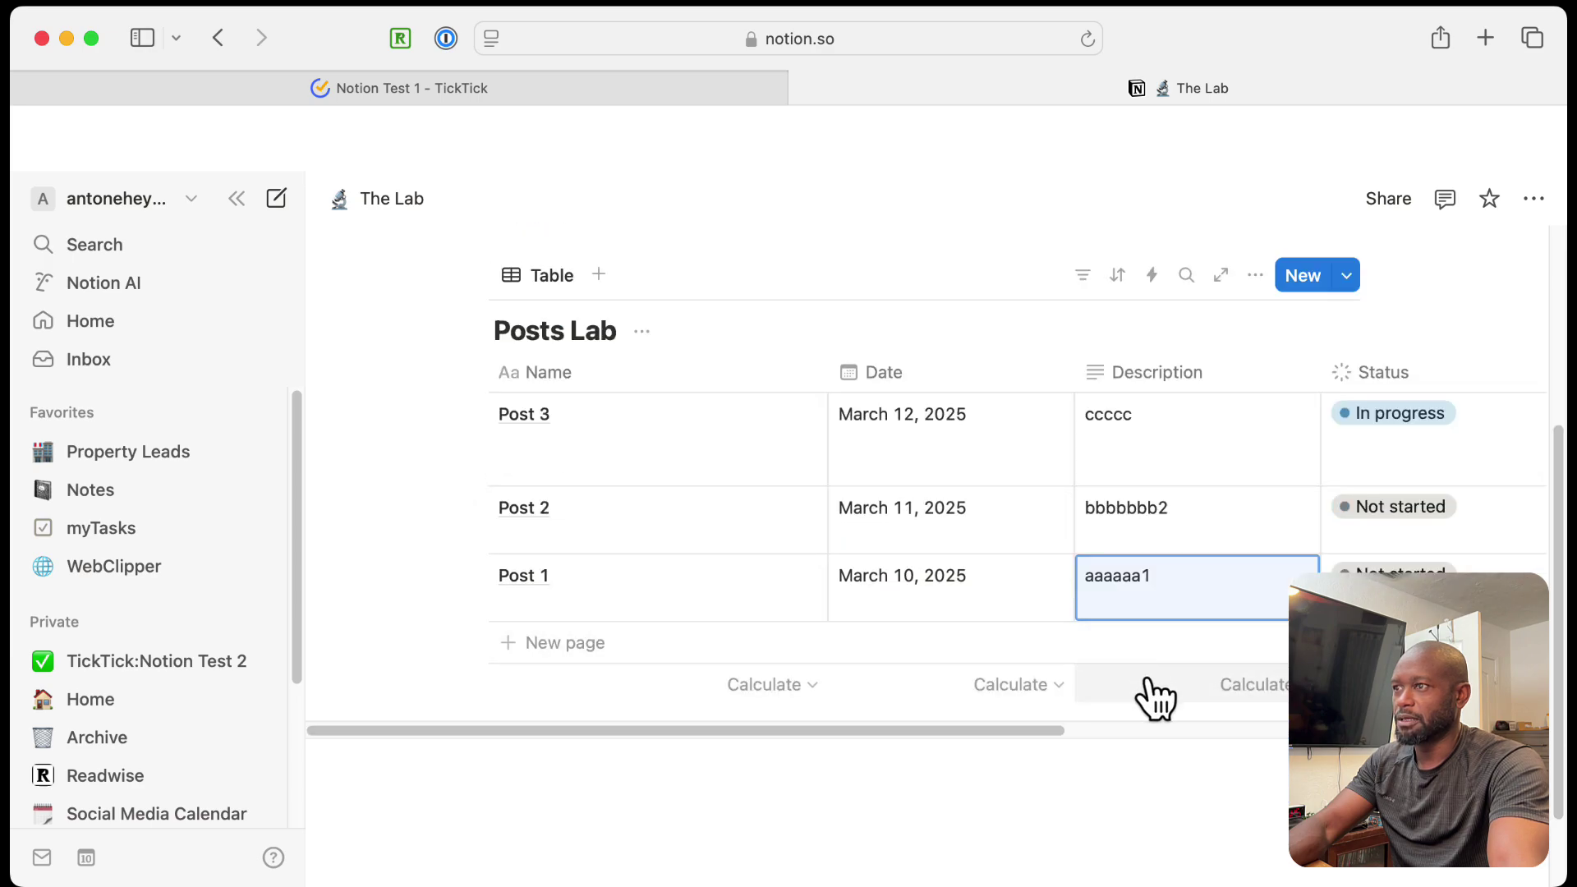
scroll(1155, 698, "up", 2)
left_click(1142, 493)
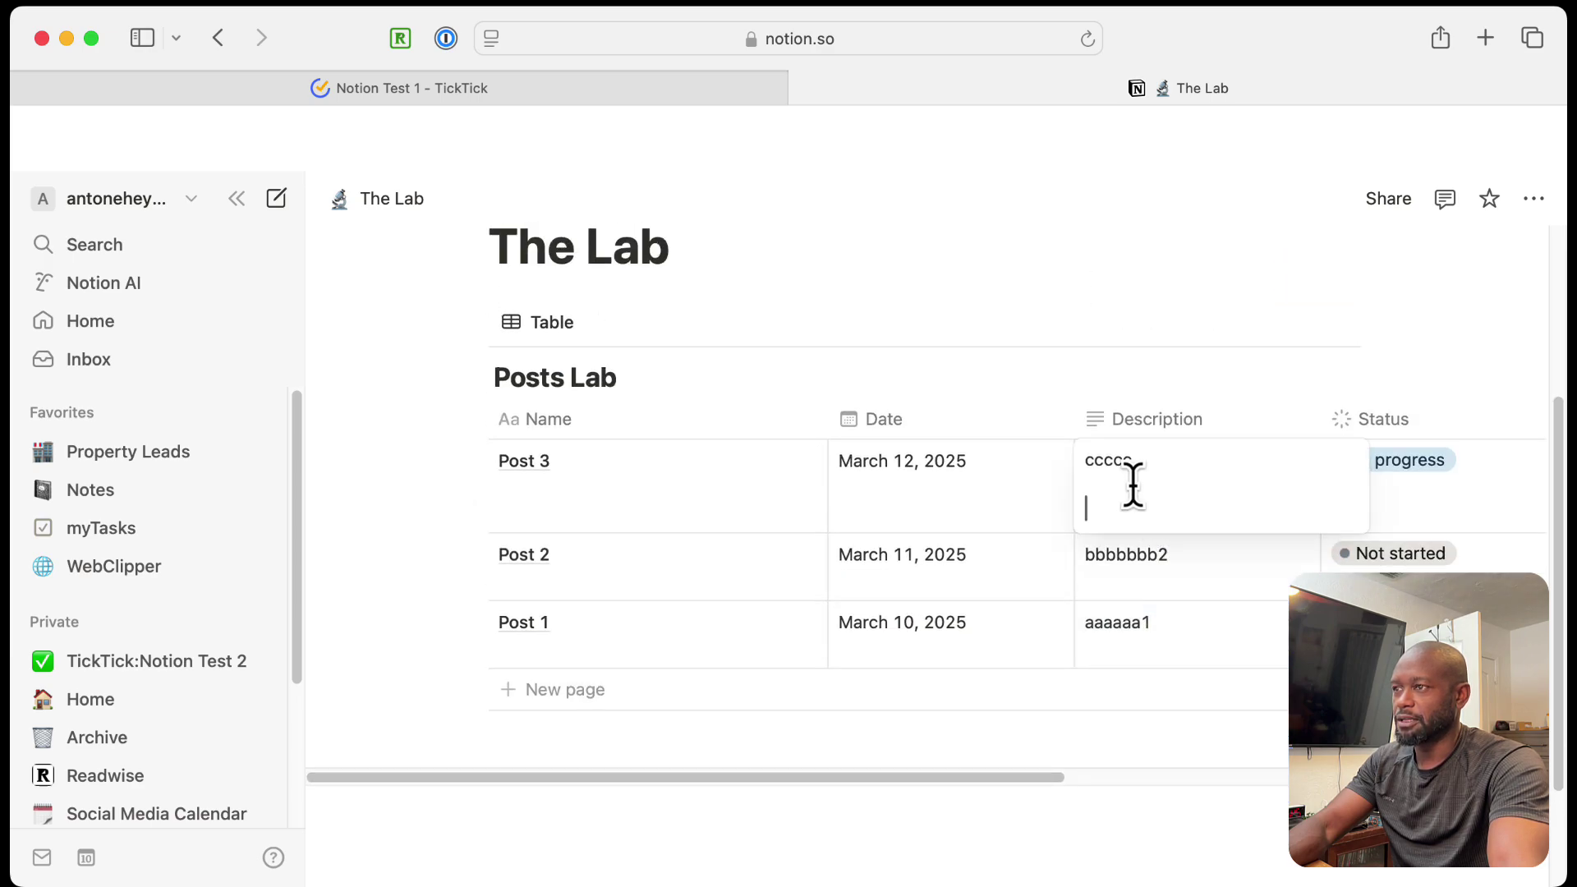
key("BackSpace")
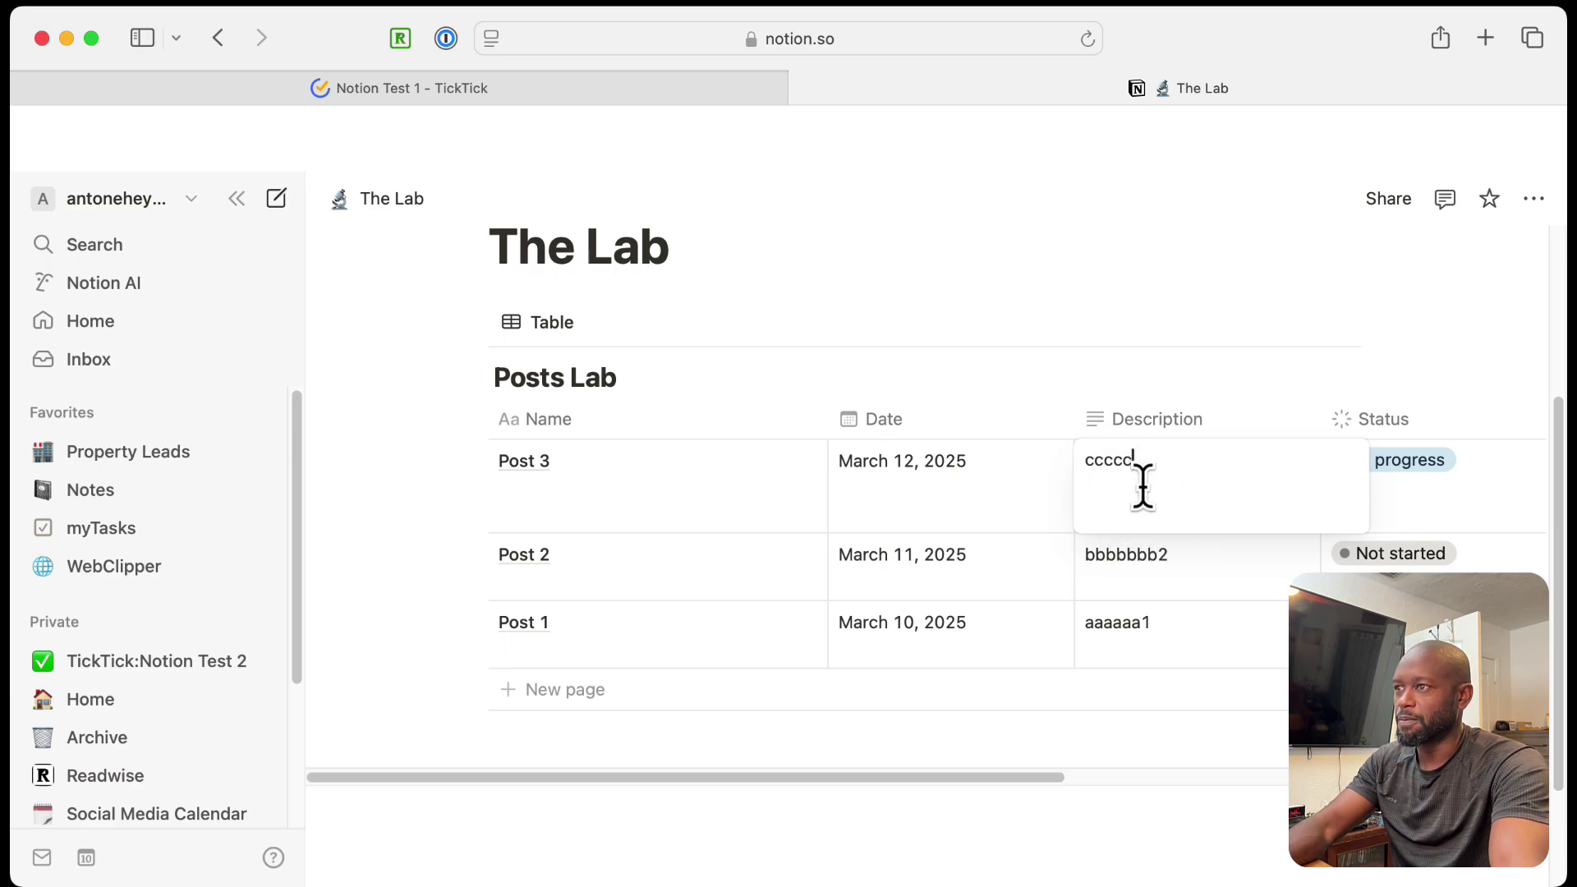
type("3")
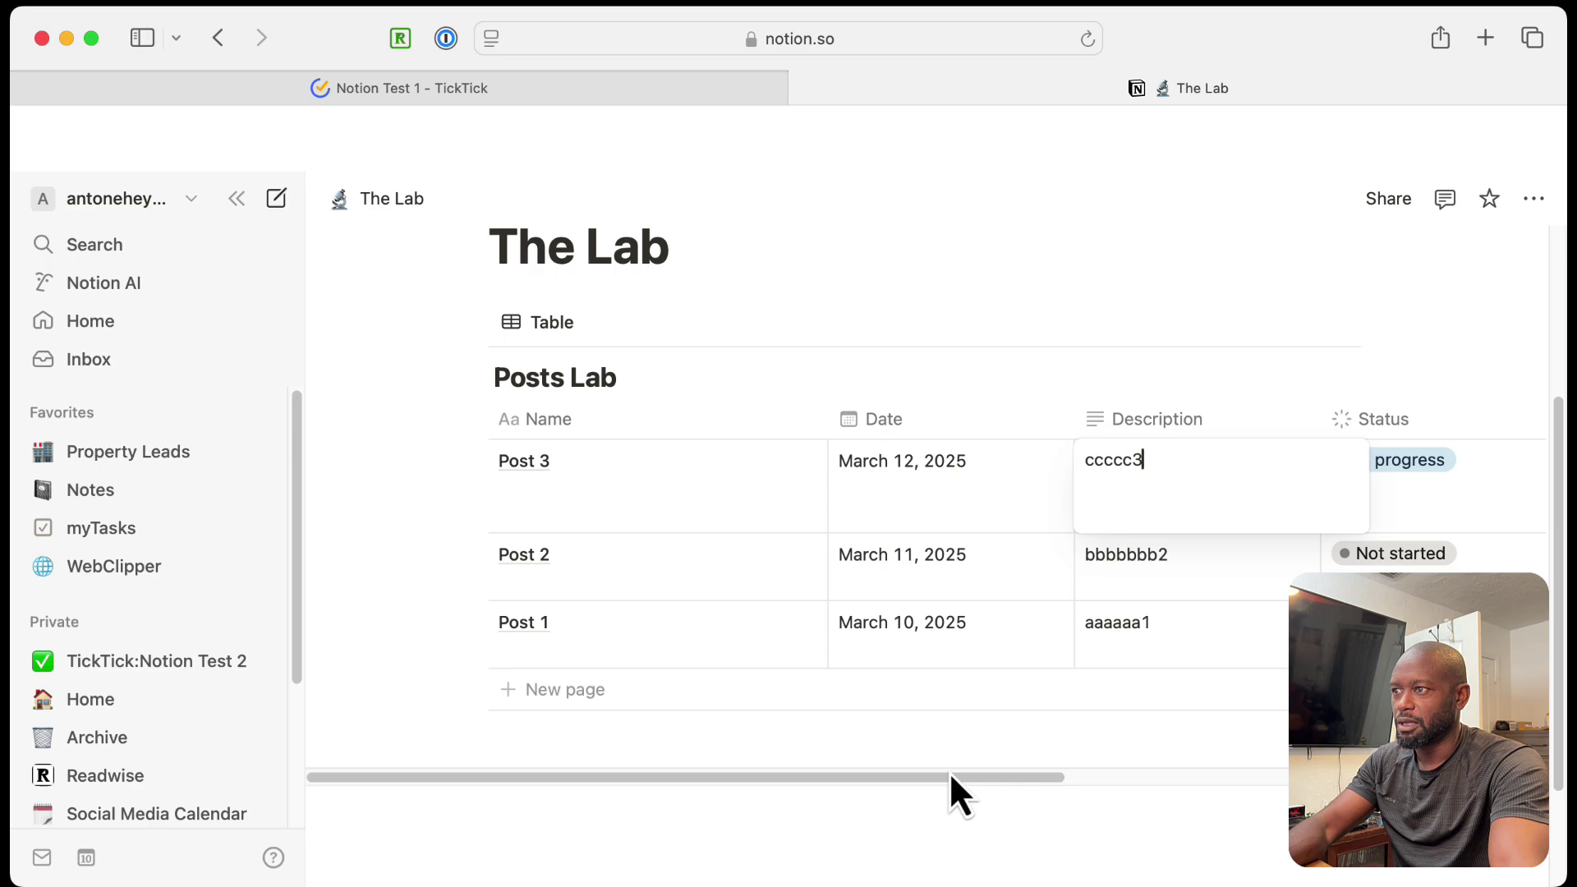
key("Escape")
left_click(1137, 748)
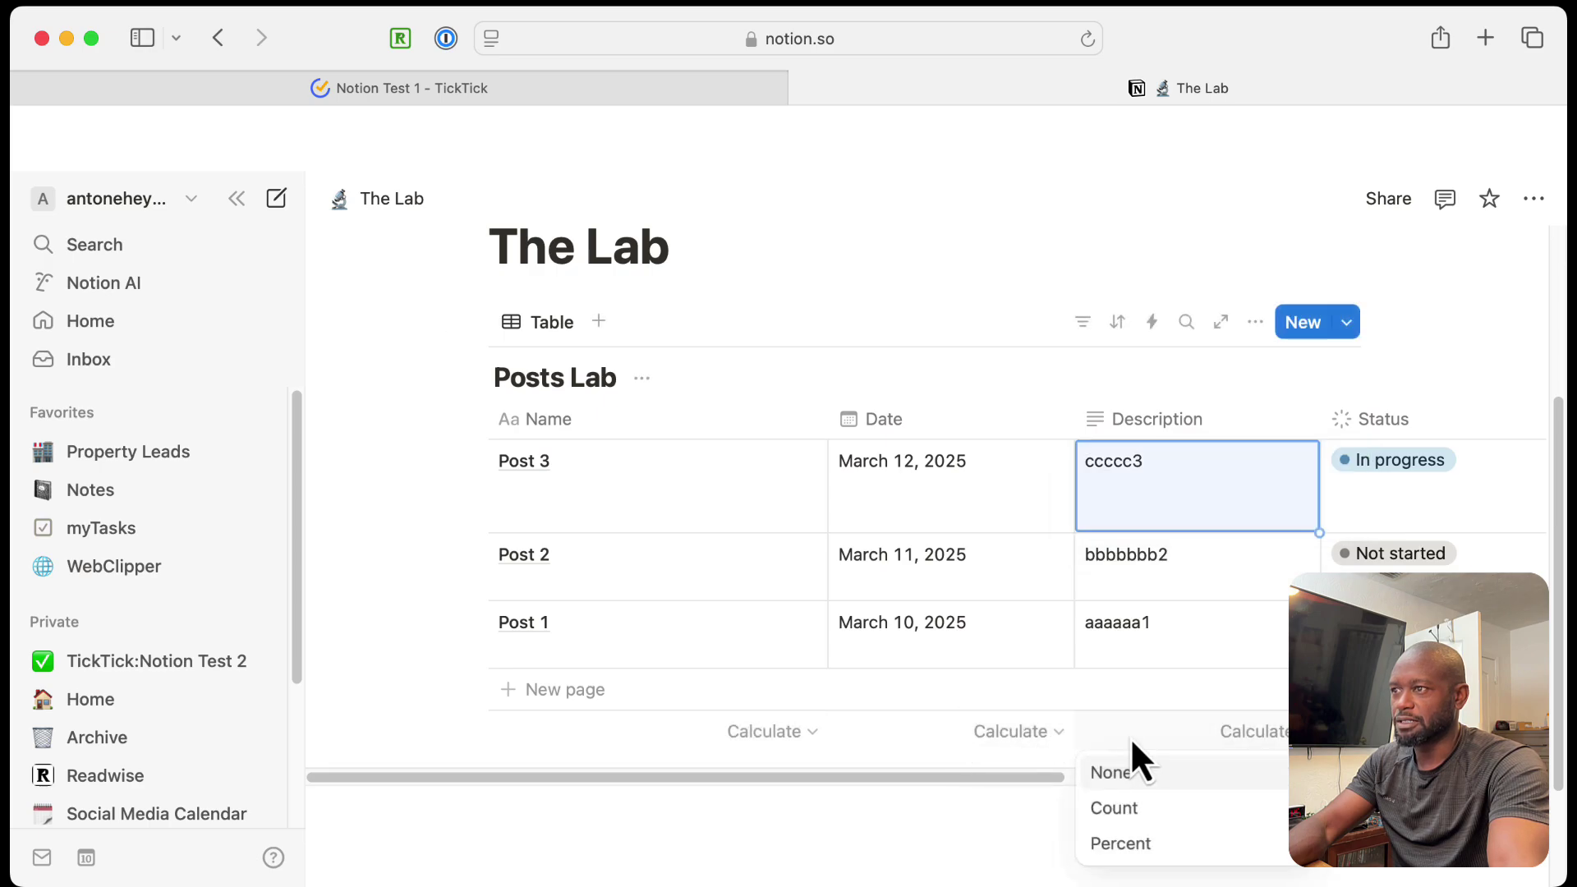
left_click(984, 760)
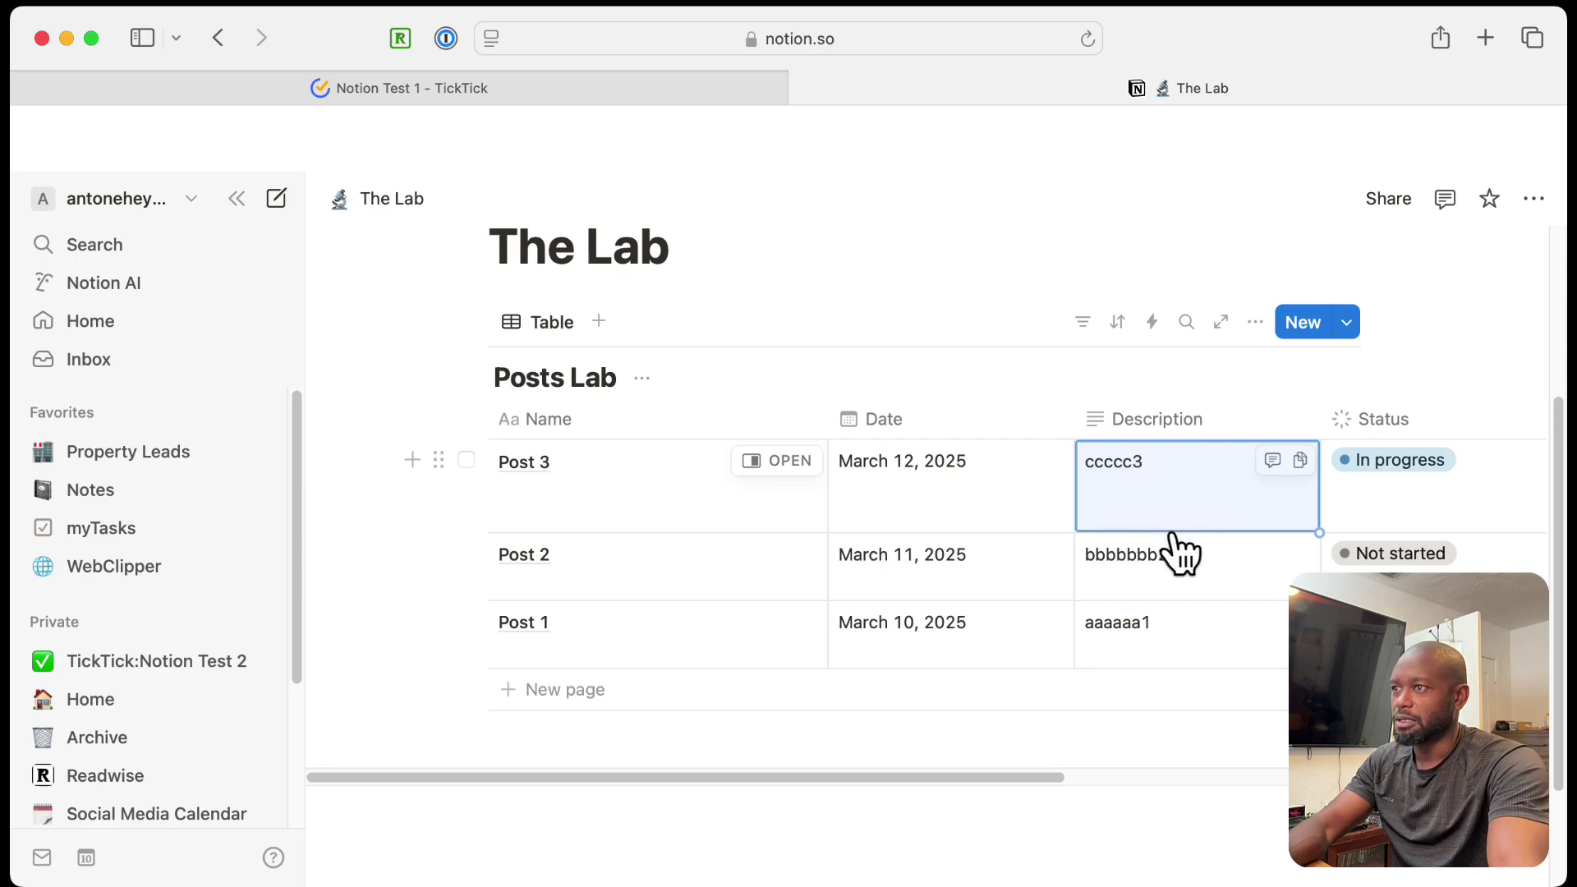
left_click(967, 292)
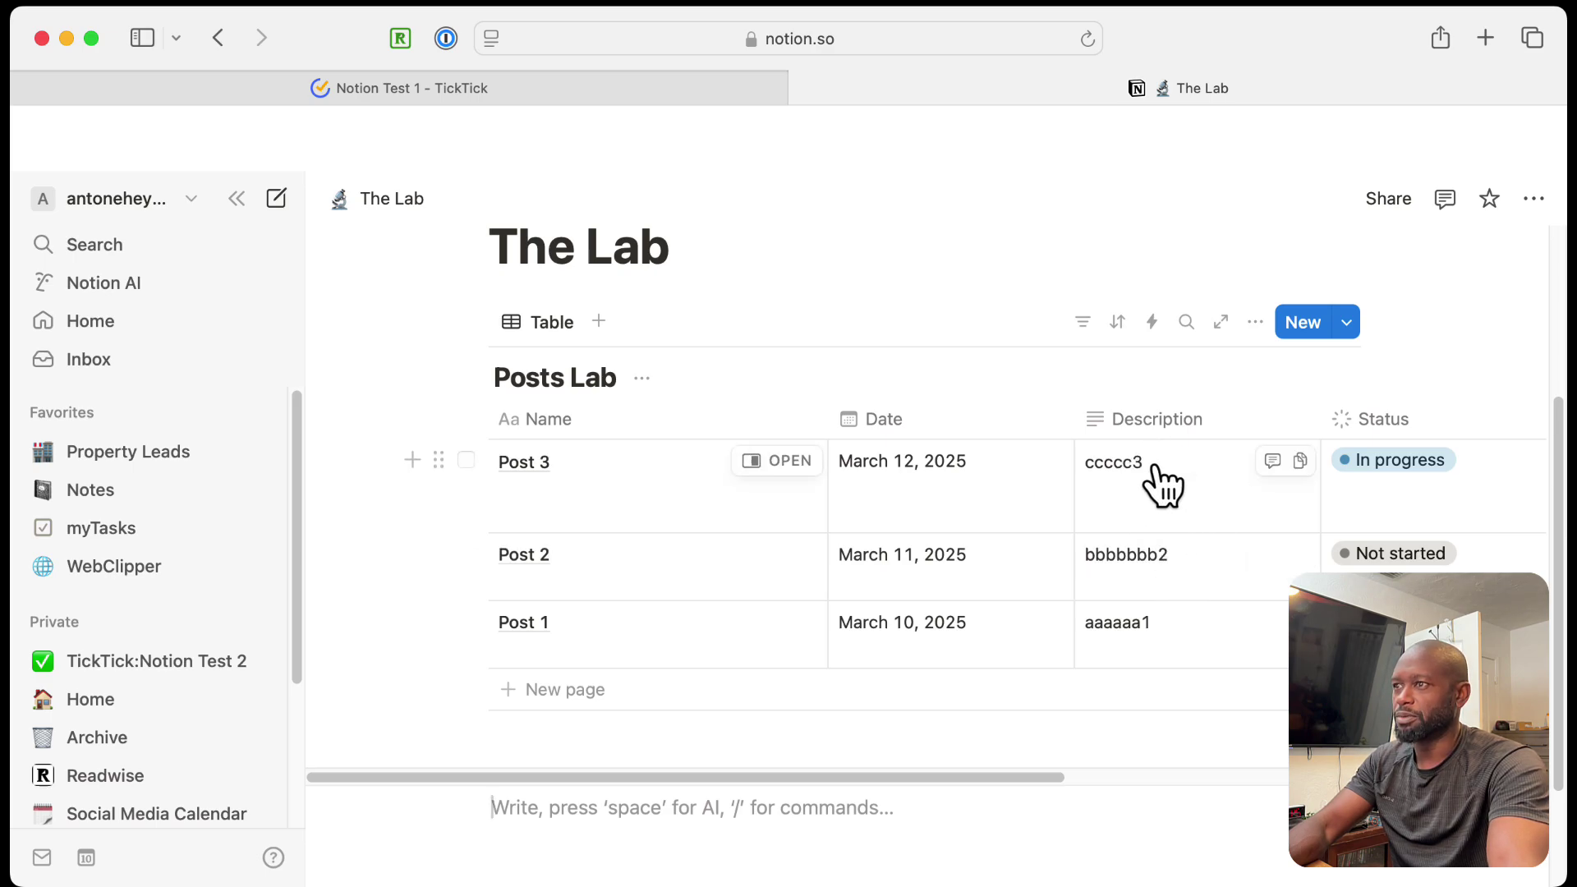
Step: Sync Notion Test 1 with Notion and confirm descriptions ccccc3, bbbbbbb2 and aaaaaa1
left_click(590, 87)
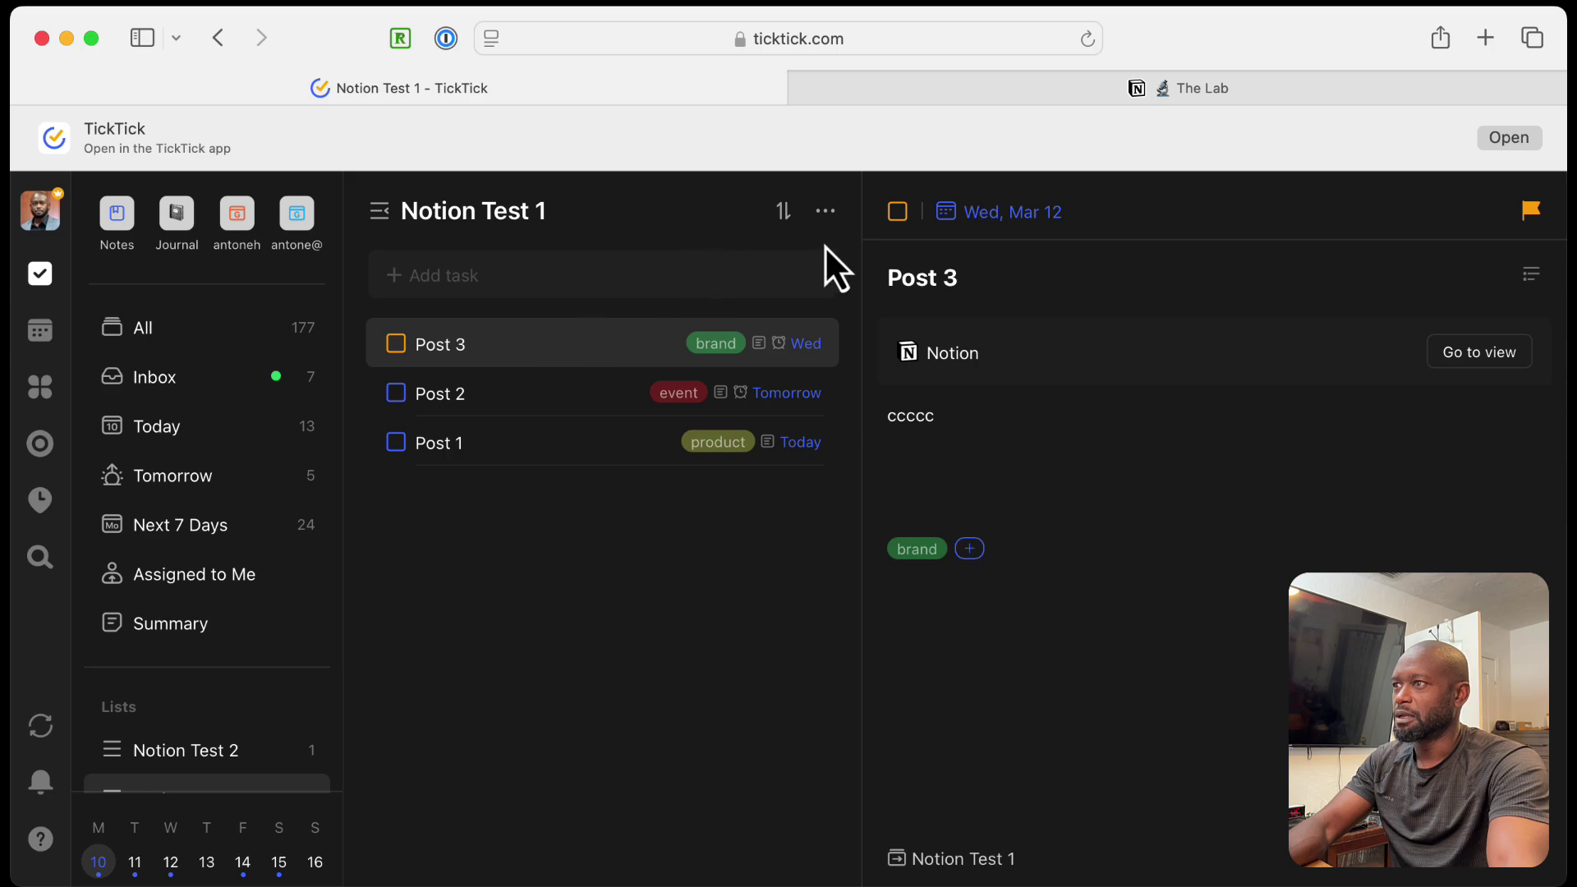
left_click(825, 212)
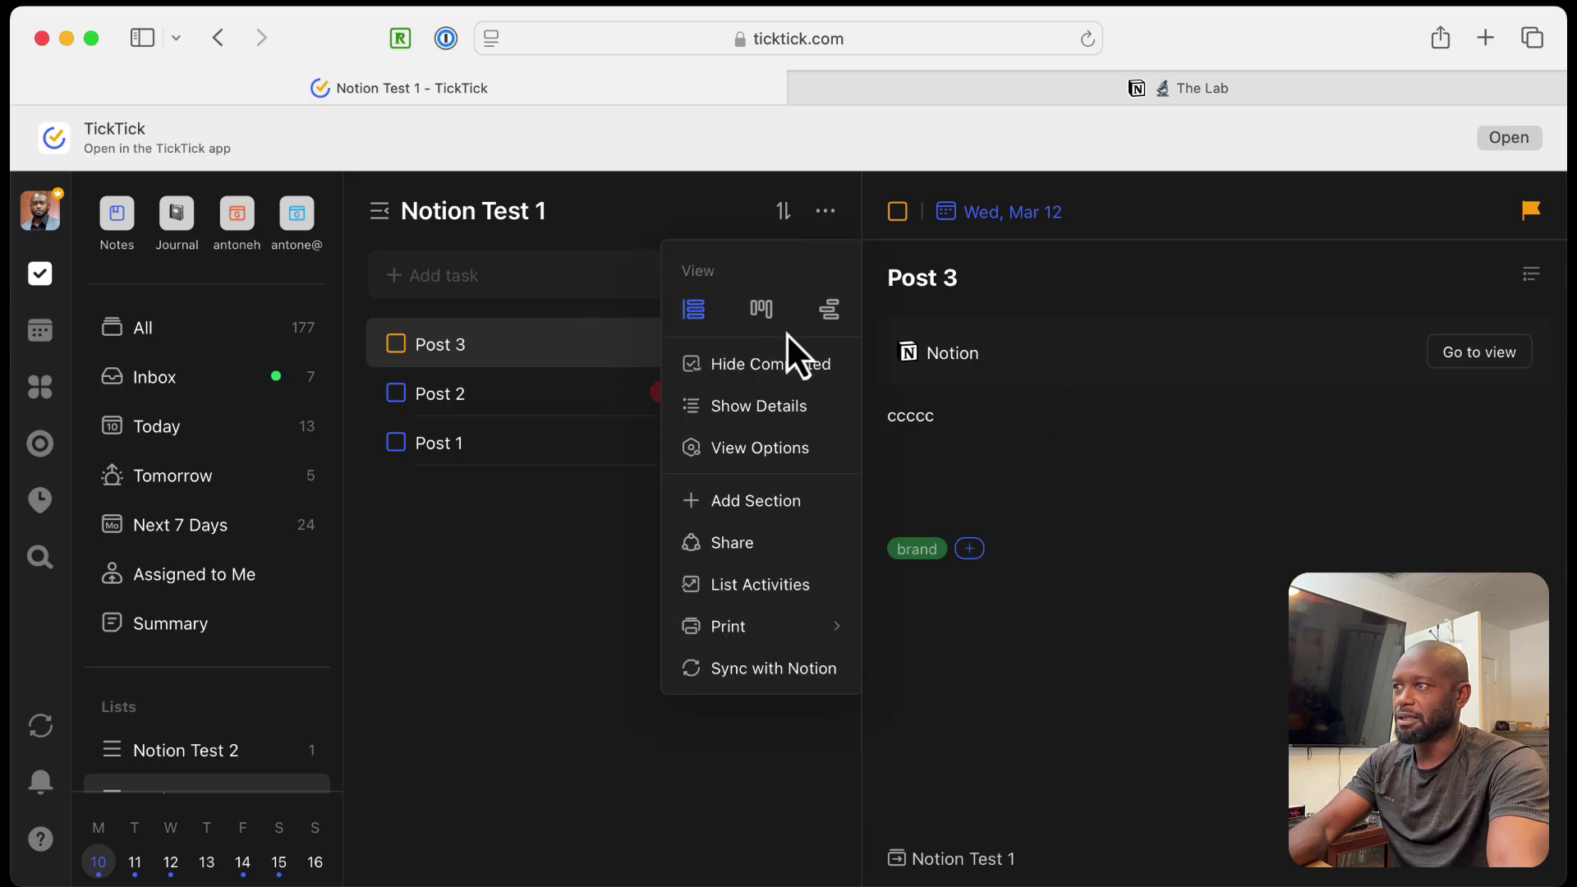
left_click(754, 666)
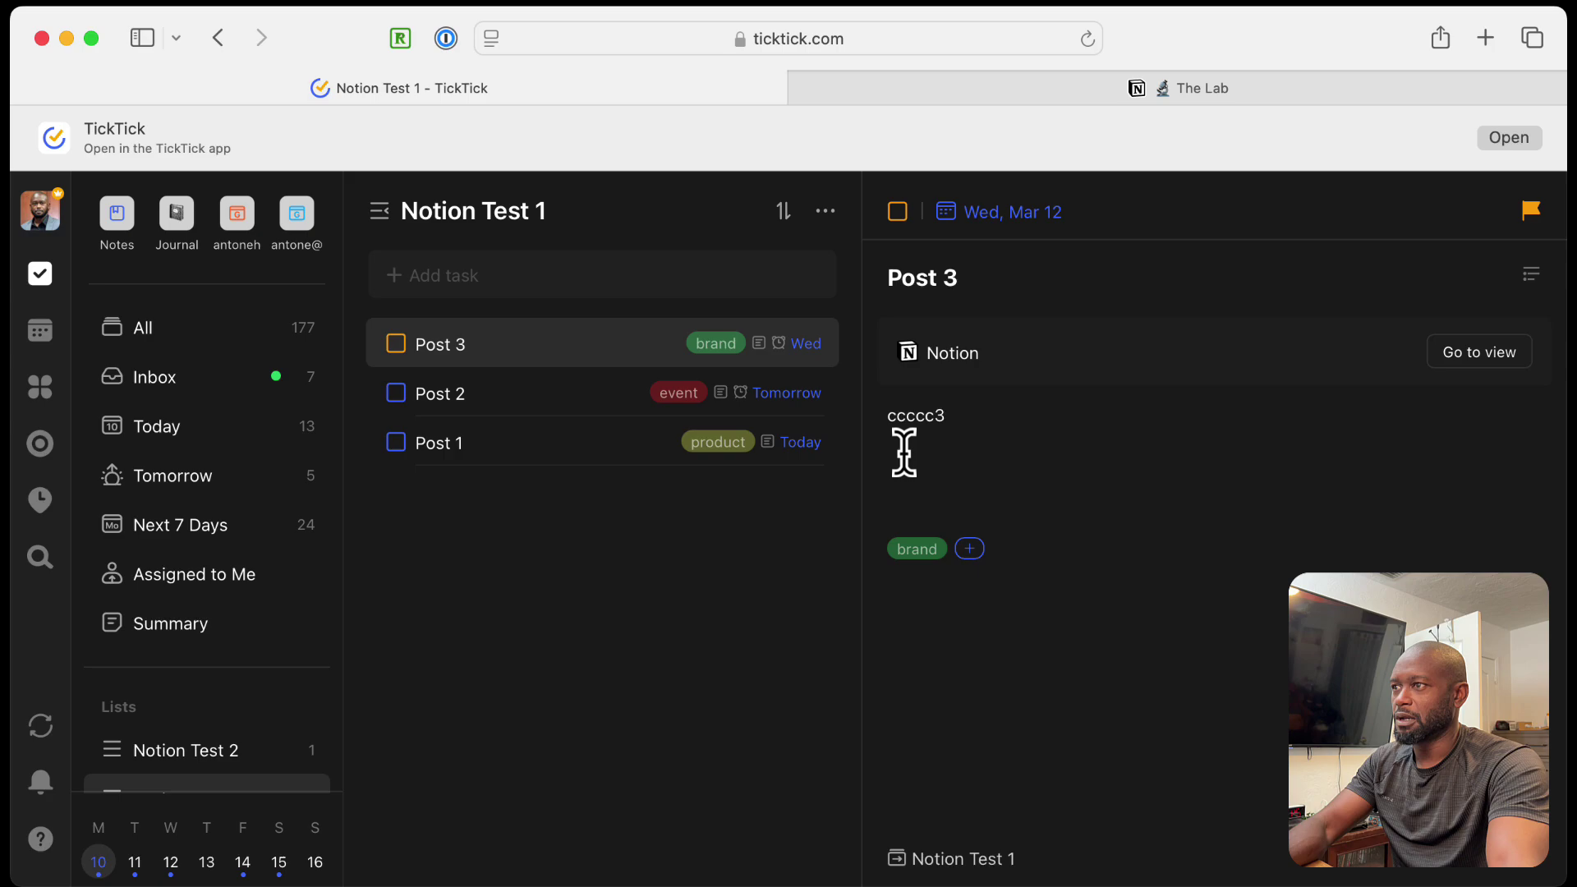
left_click(945, 415)
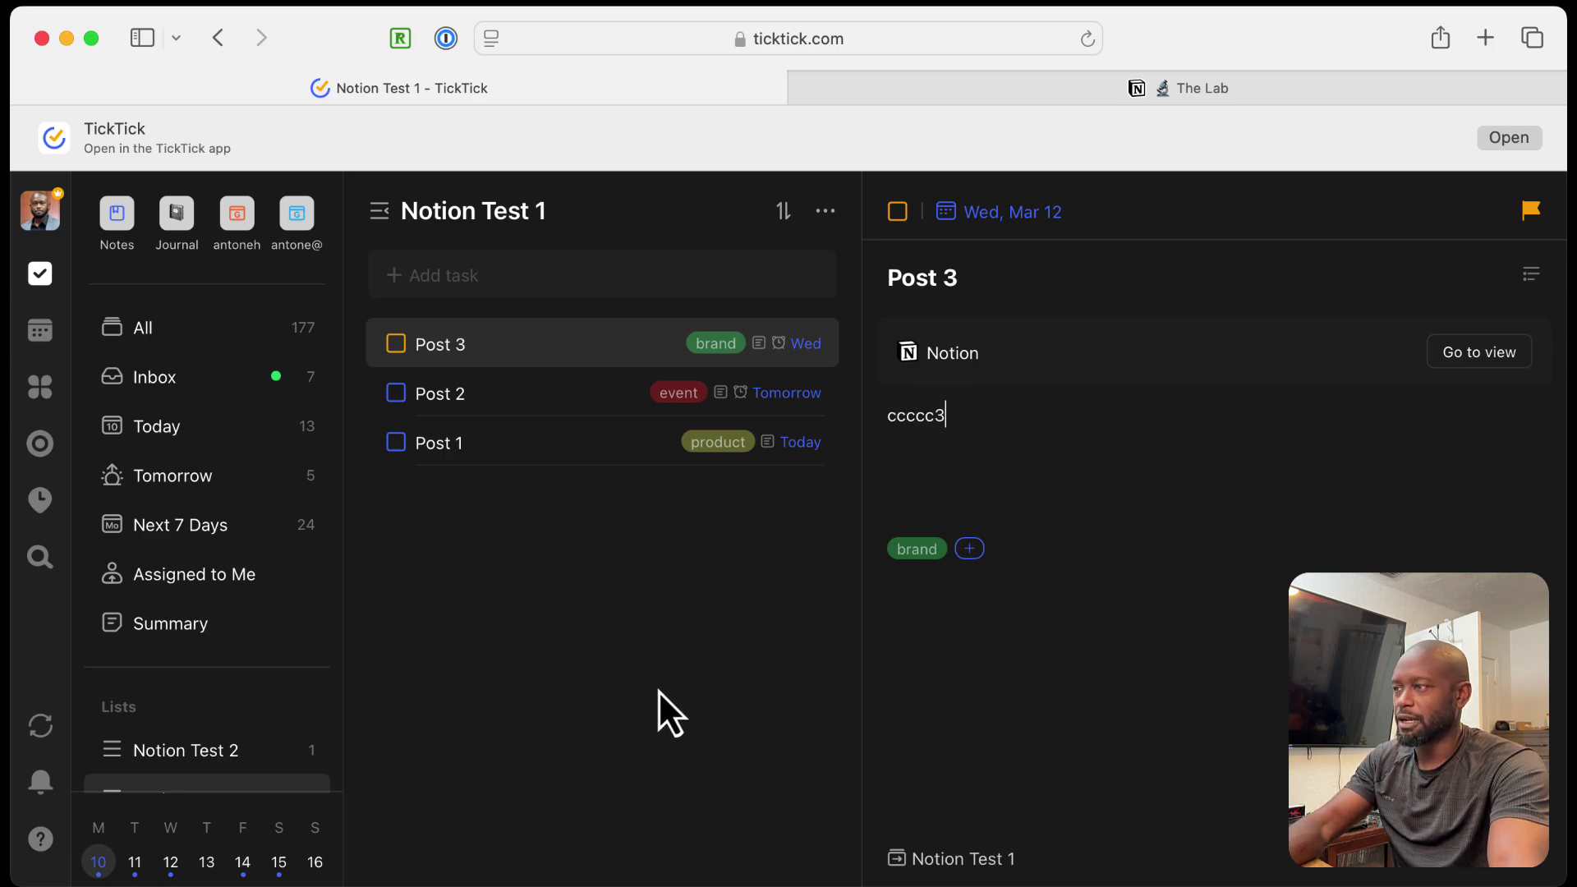
left_click(539, 404)
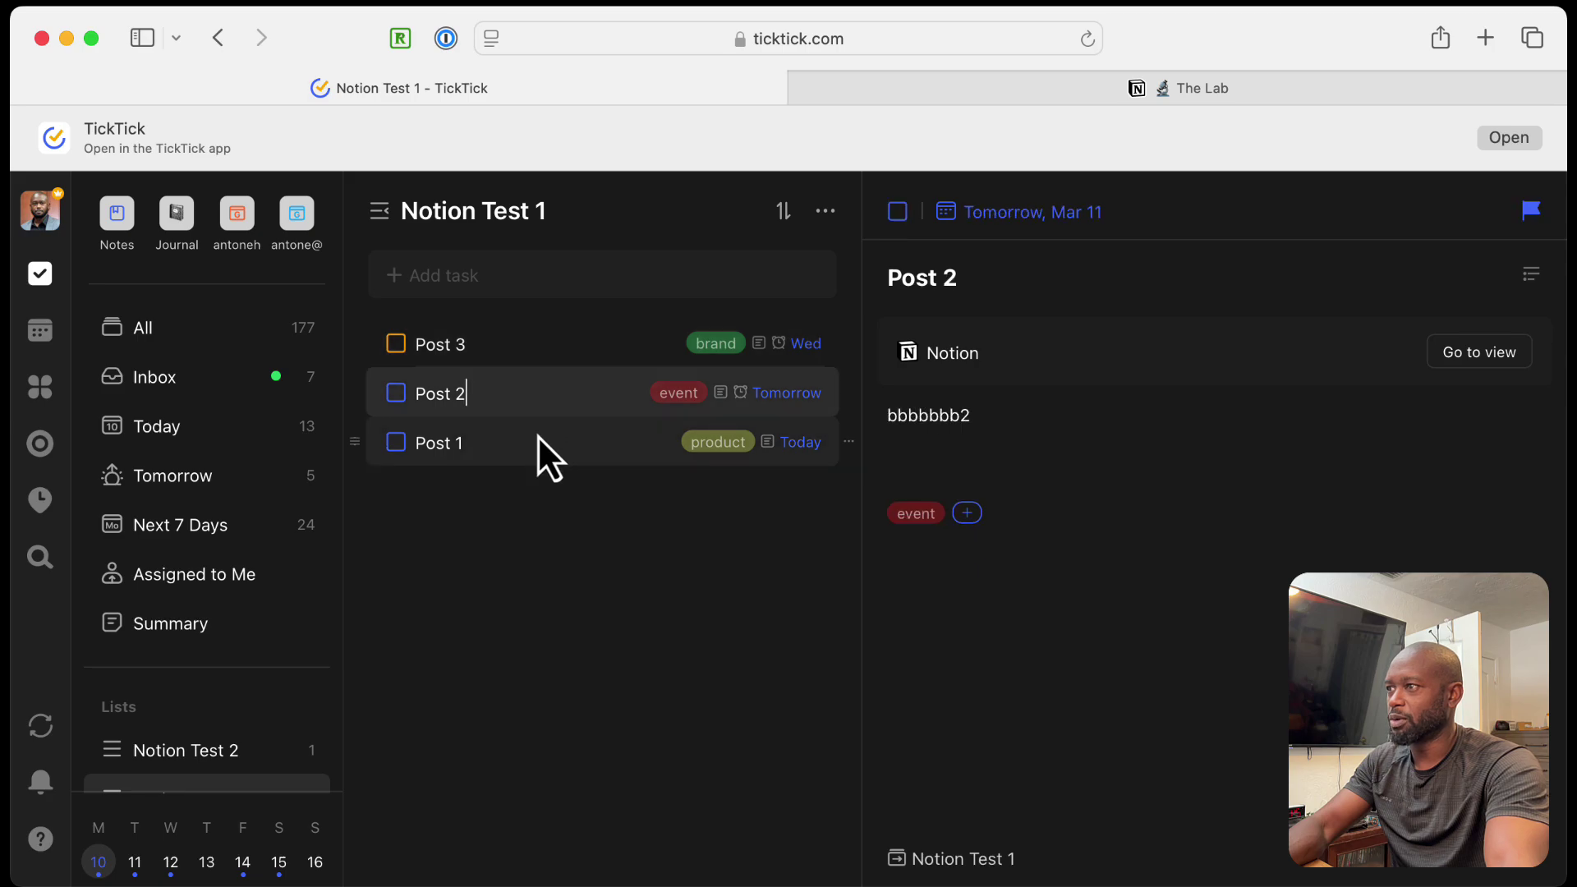
left_click(536, 437)
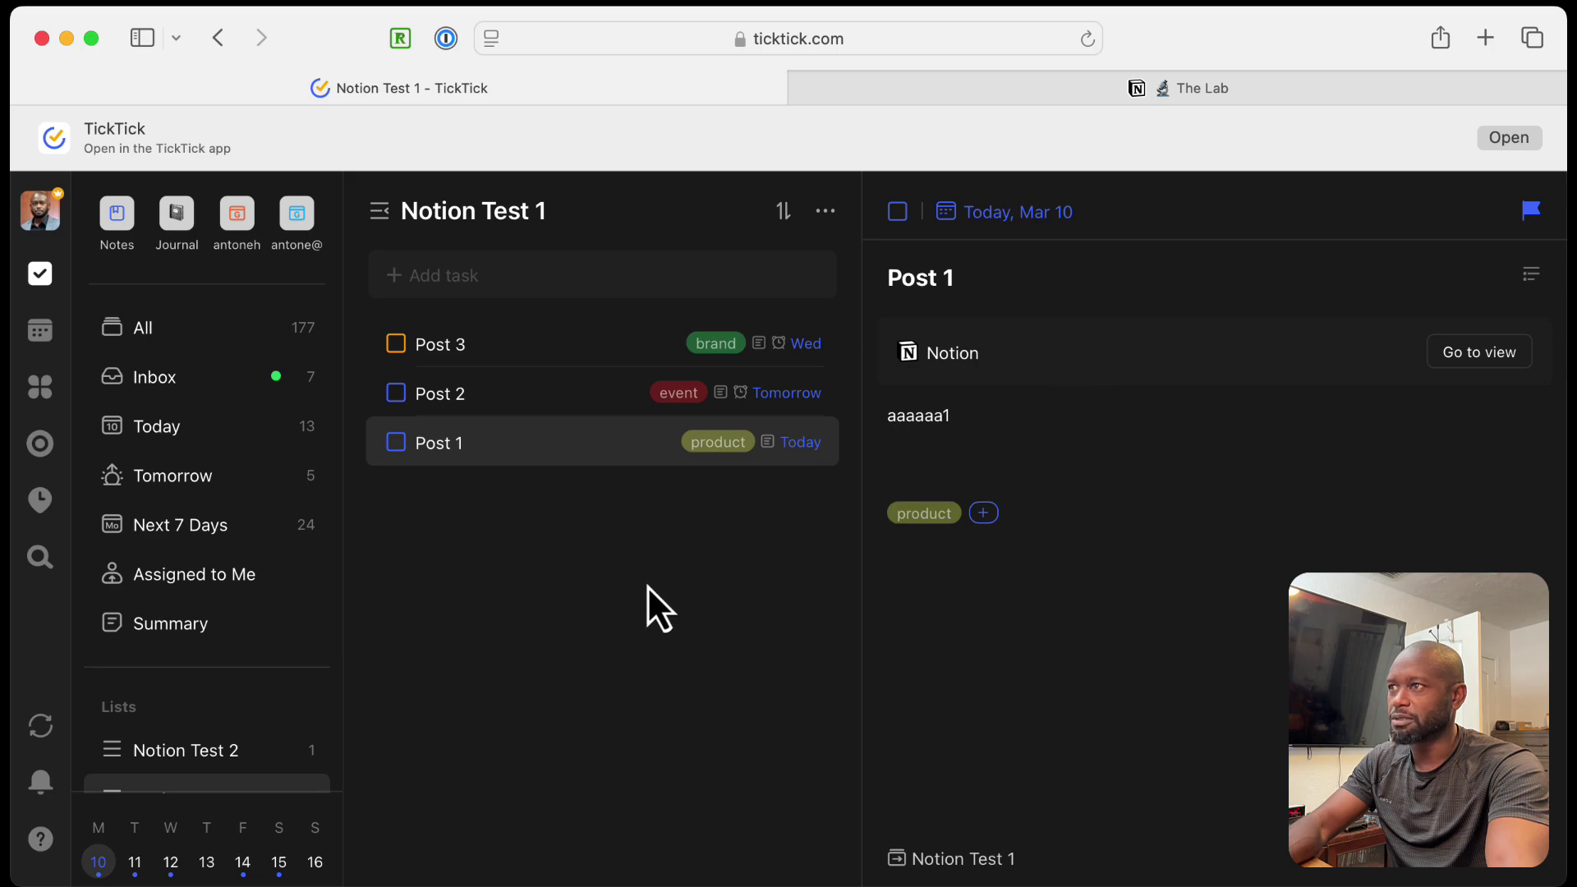
Step: Add a Select property named Label to the Posts Lab table
left_click(1034, 92)
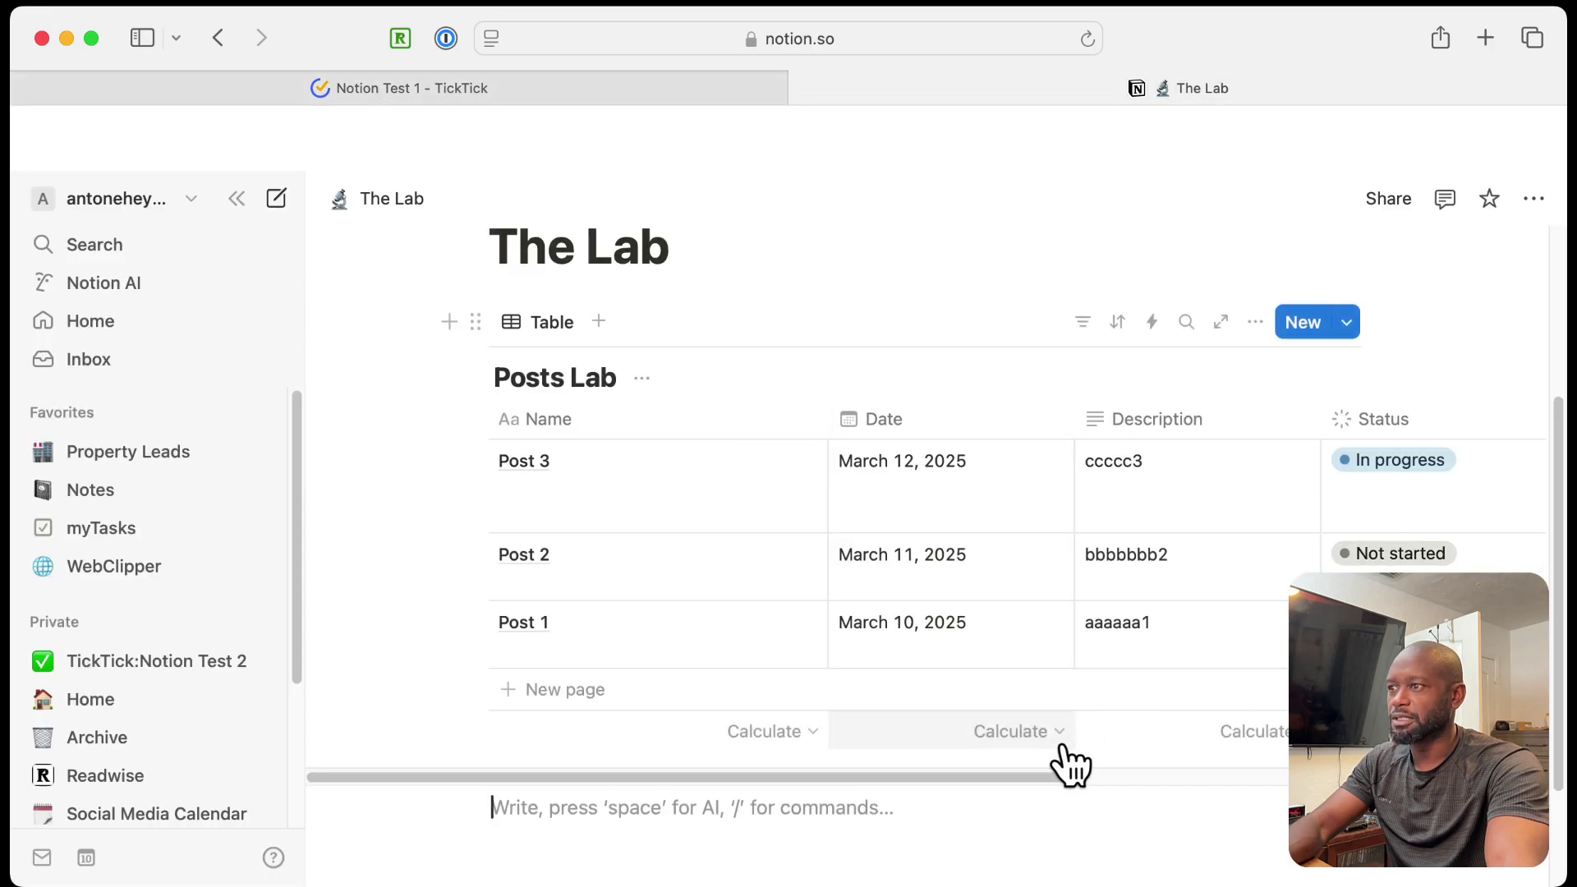
left_click_drag(1050, 778, 1430, 778)
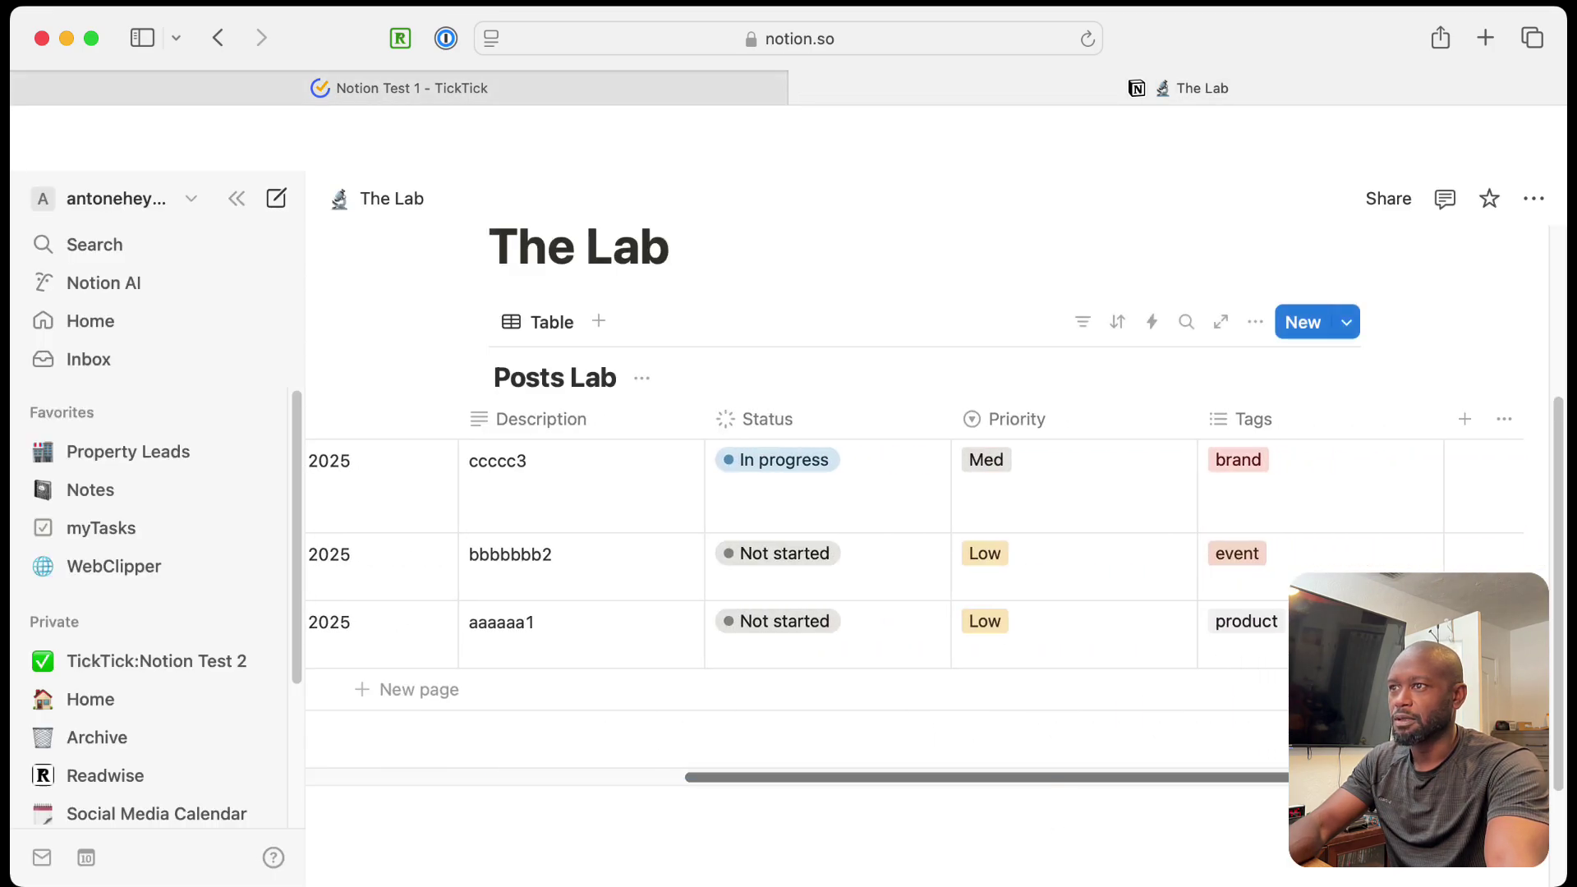
left_click(1464, 419)
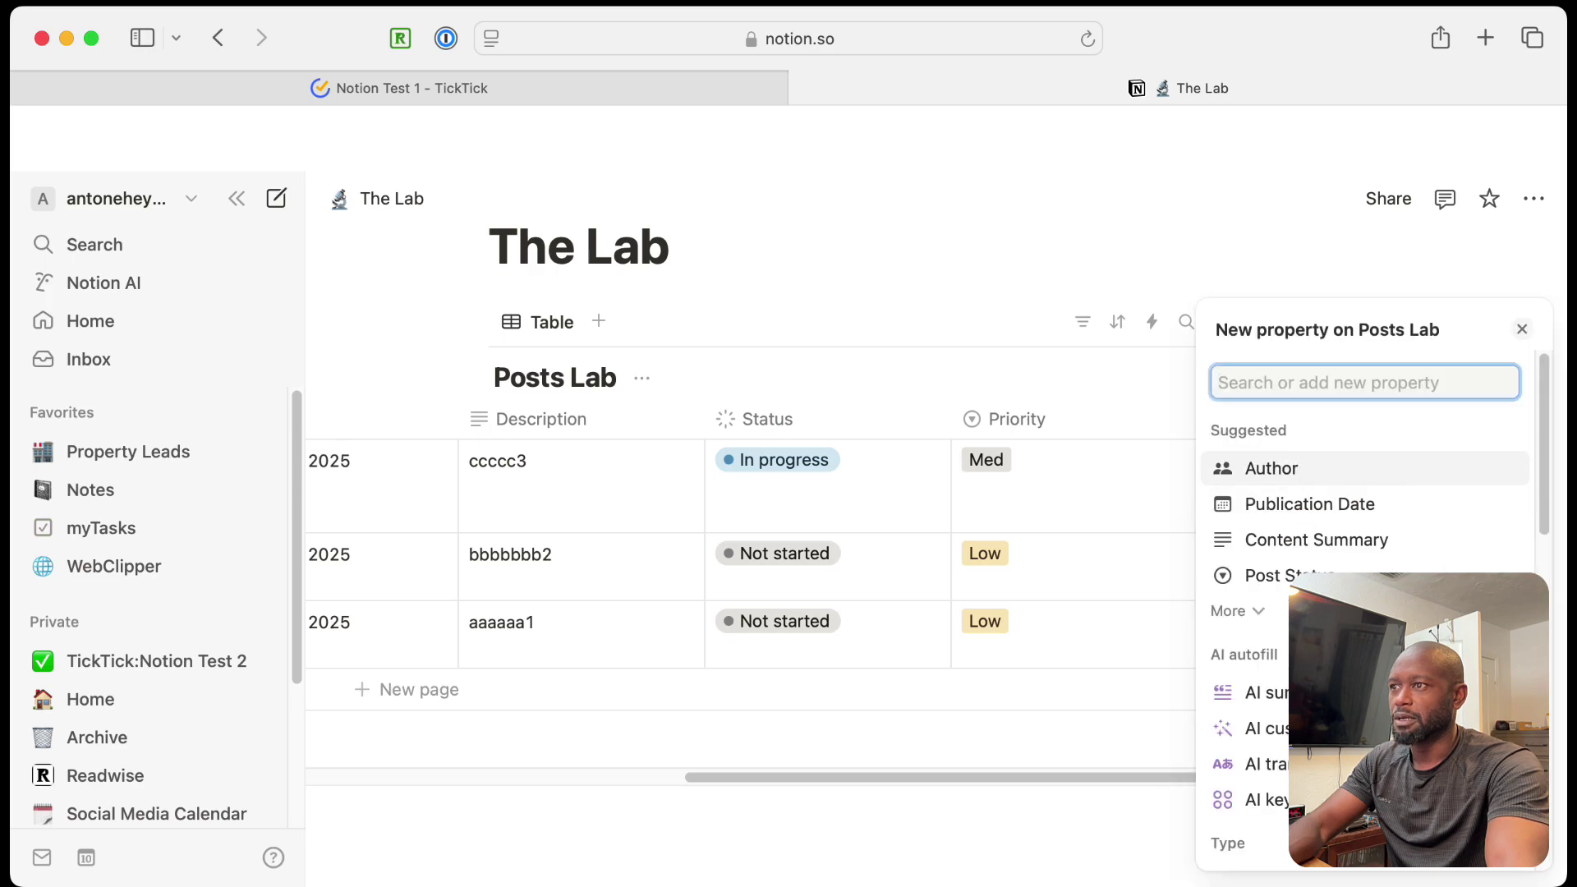
scroll(1363, 656, "down", 5)
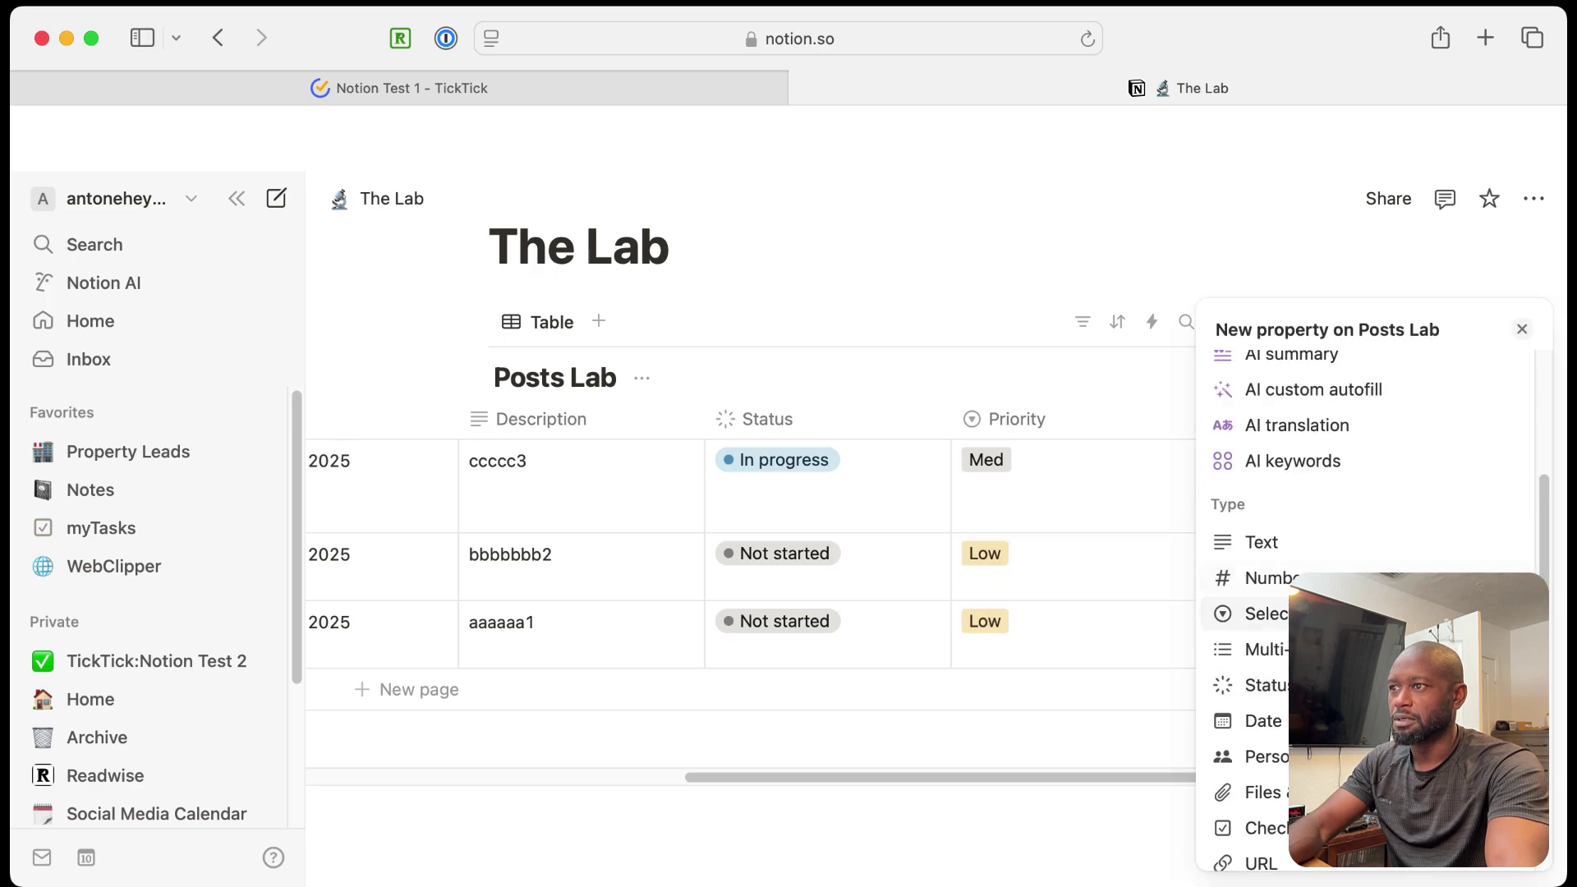
left_click(1269, 618)
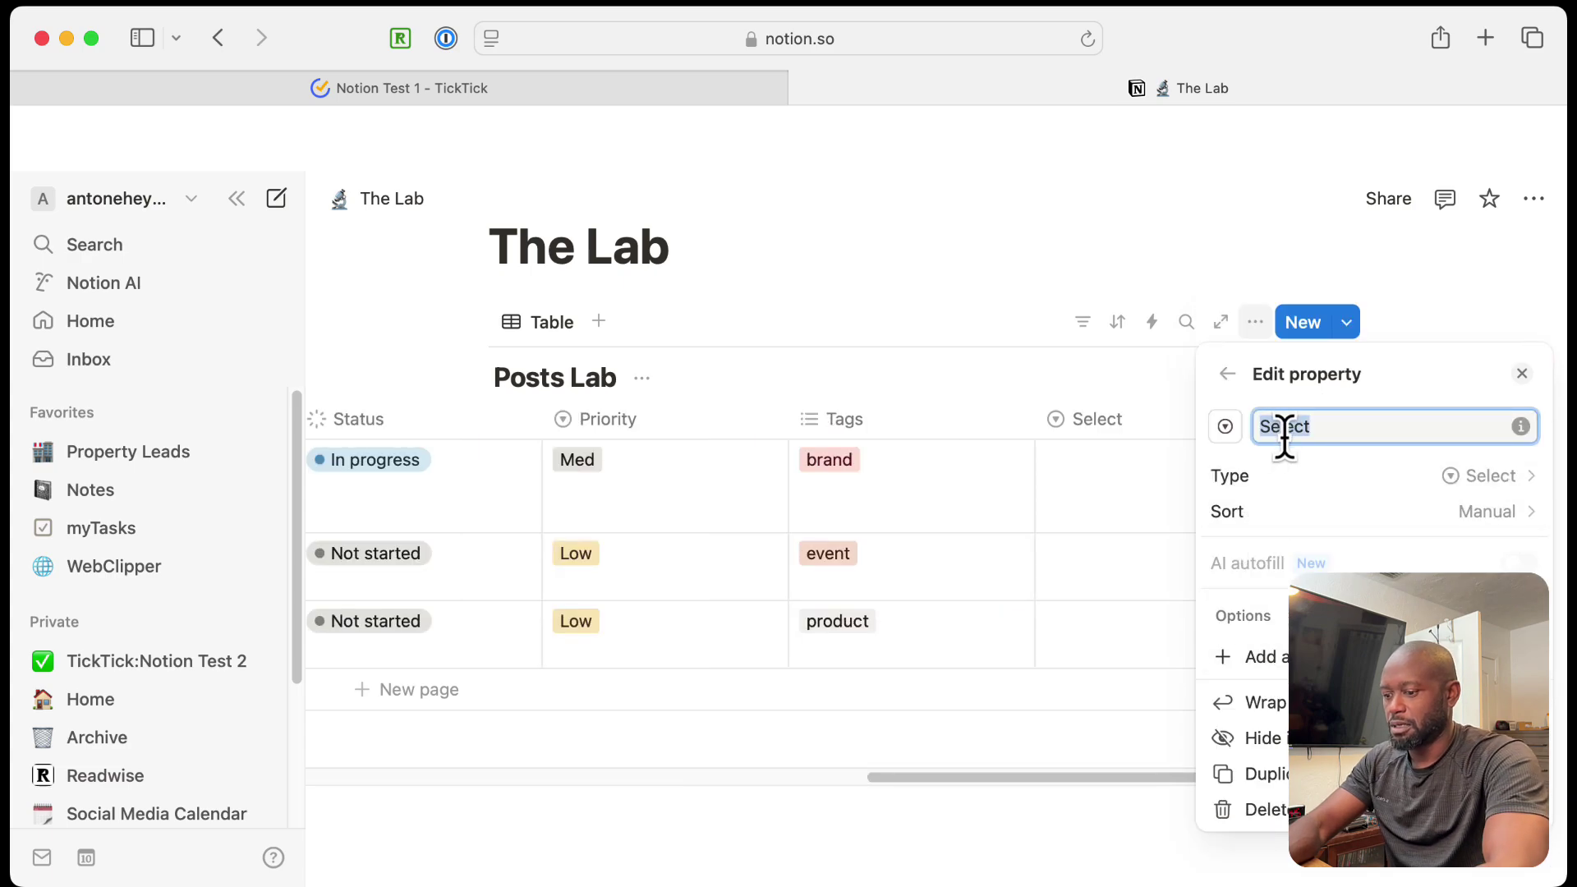
type("Labe")
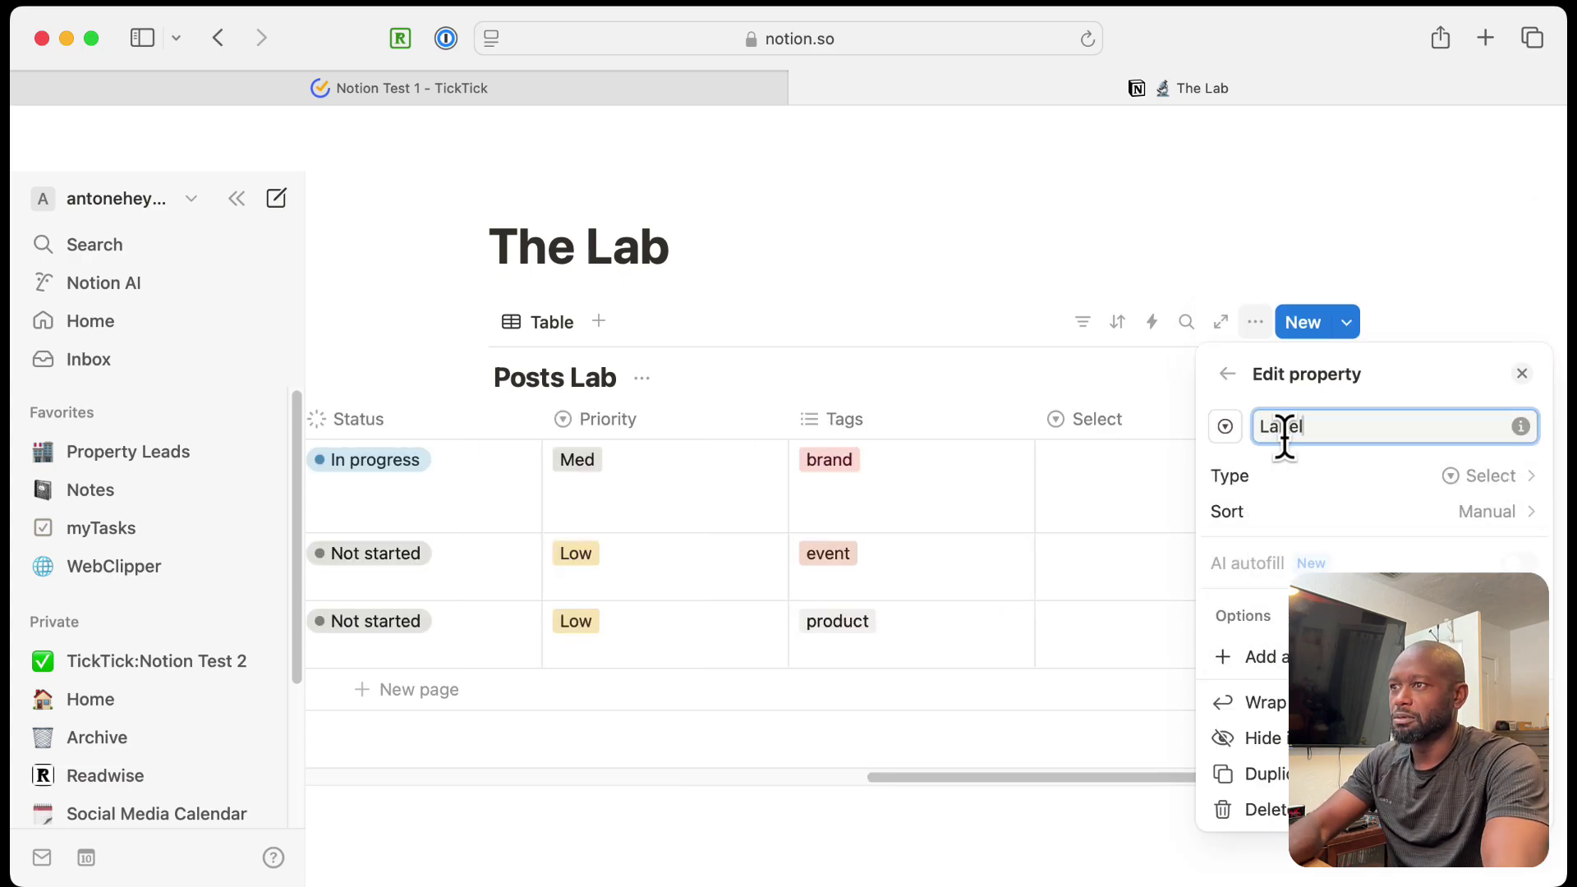
type("l")
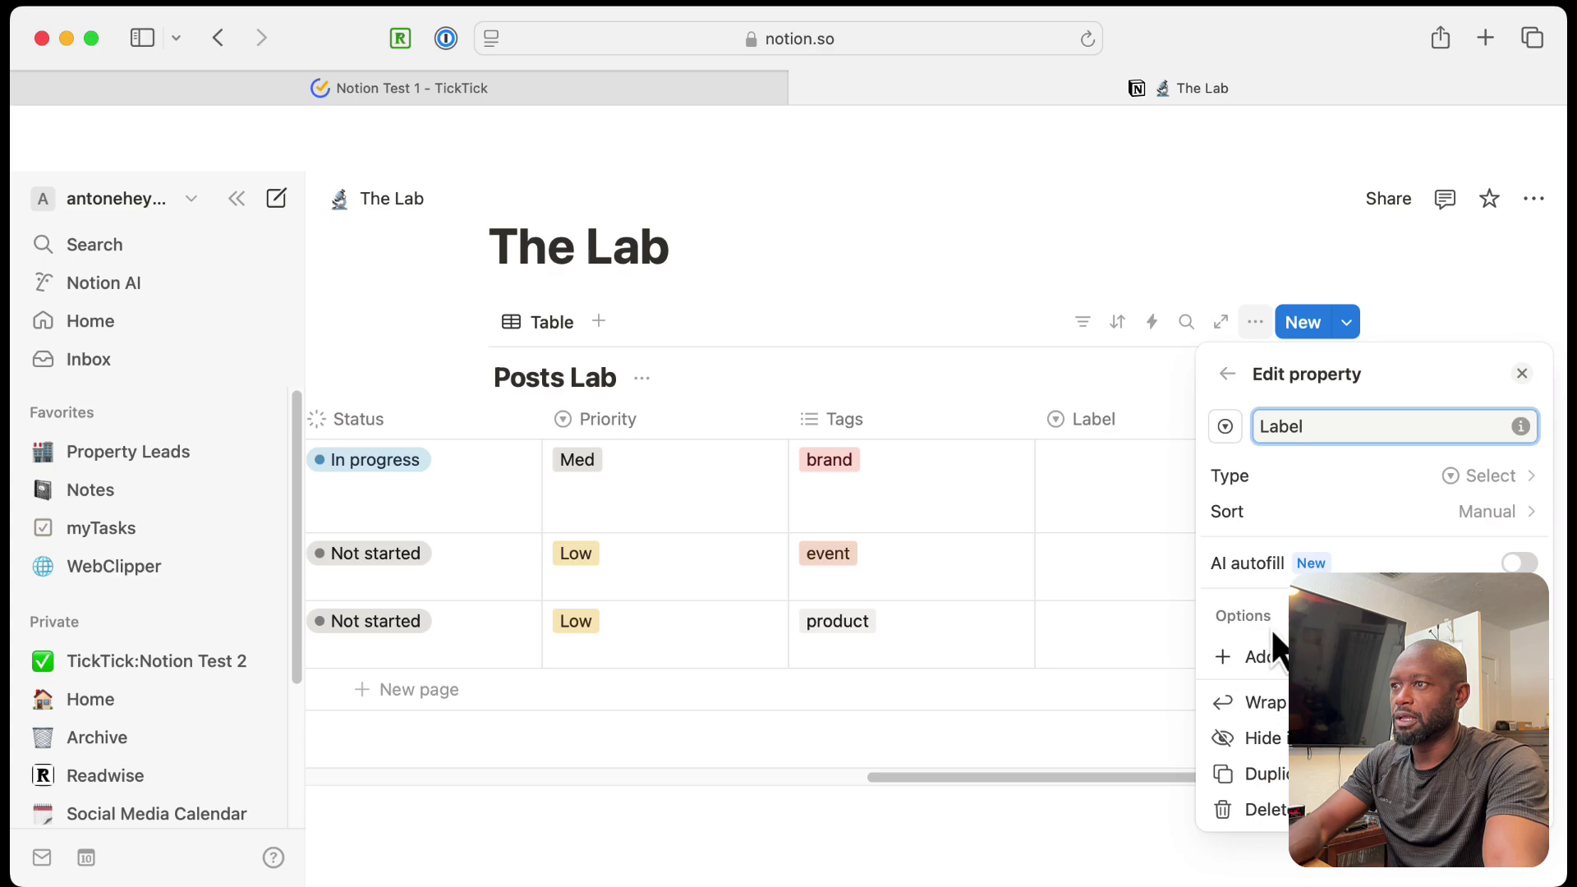
Step: Give the Label property the options ONe, Two and Three
left_click(1265, 655)
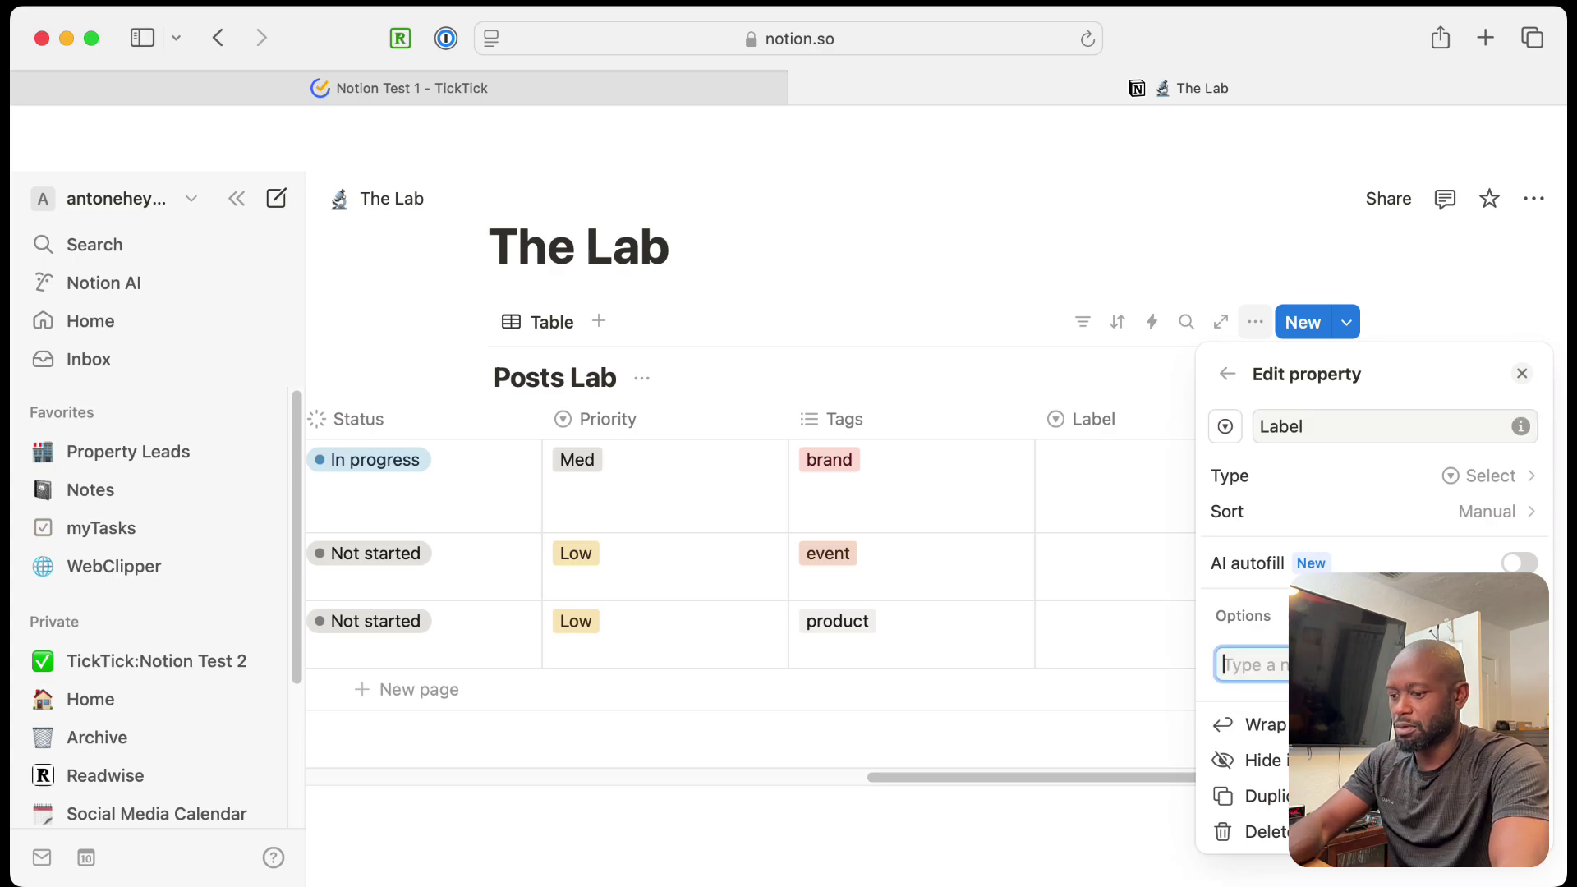
type("ONe")
key("Return")
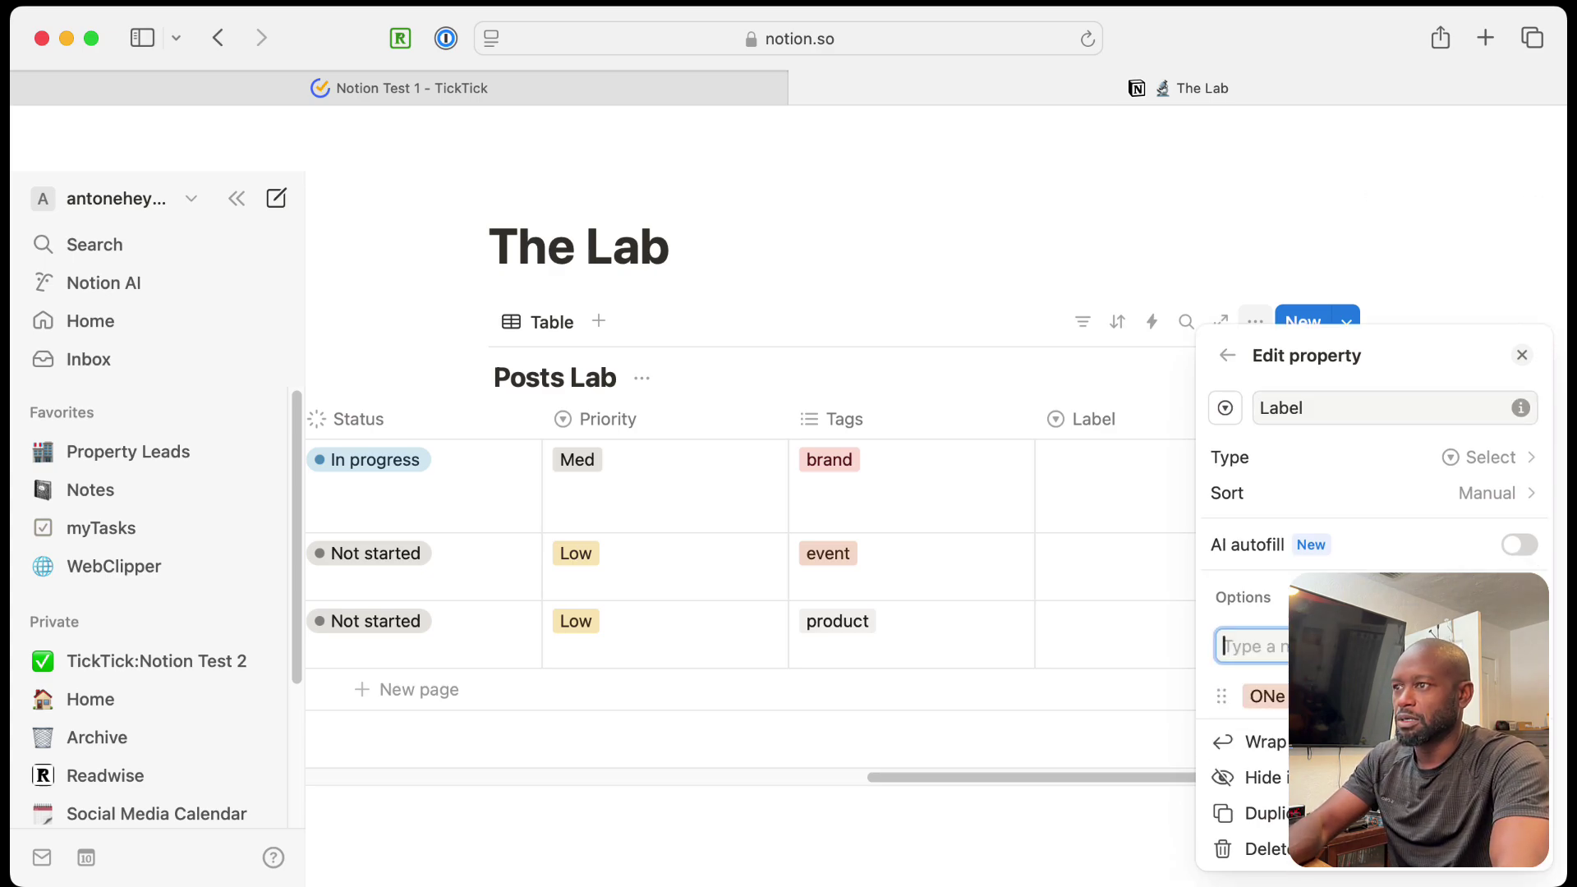
type("Two")
key("Return")
type("Three")
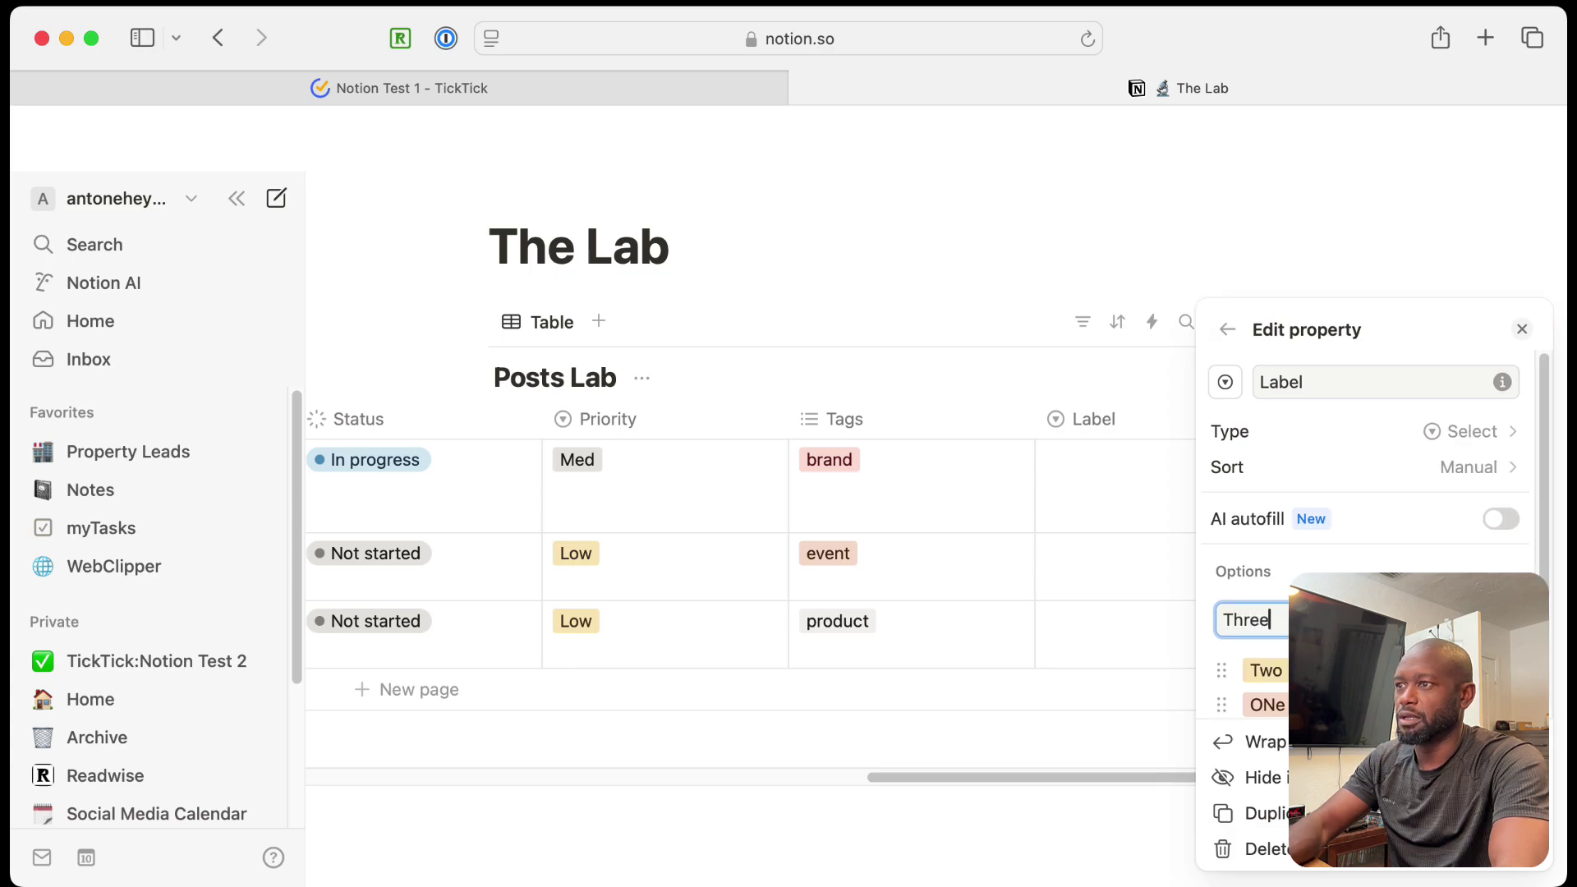
key("Return")
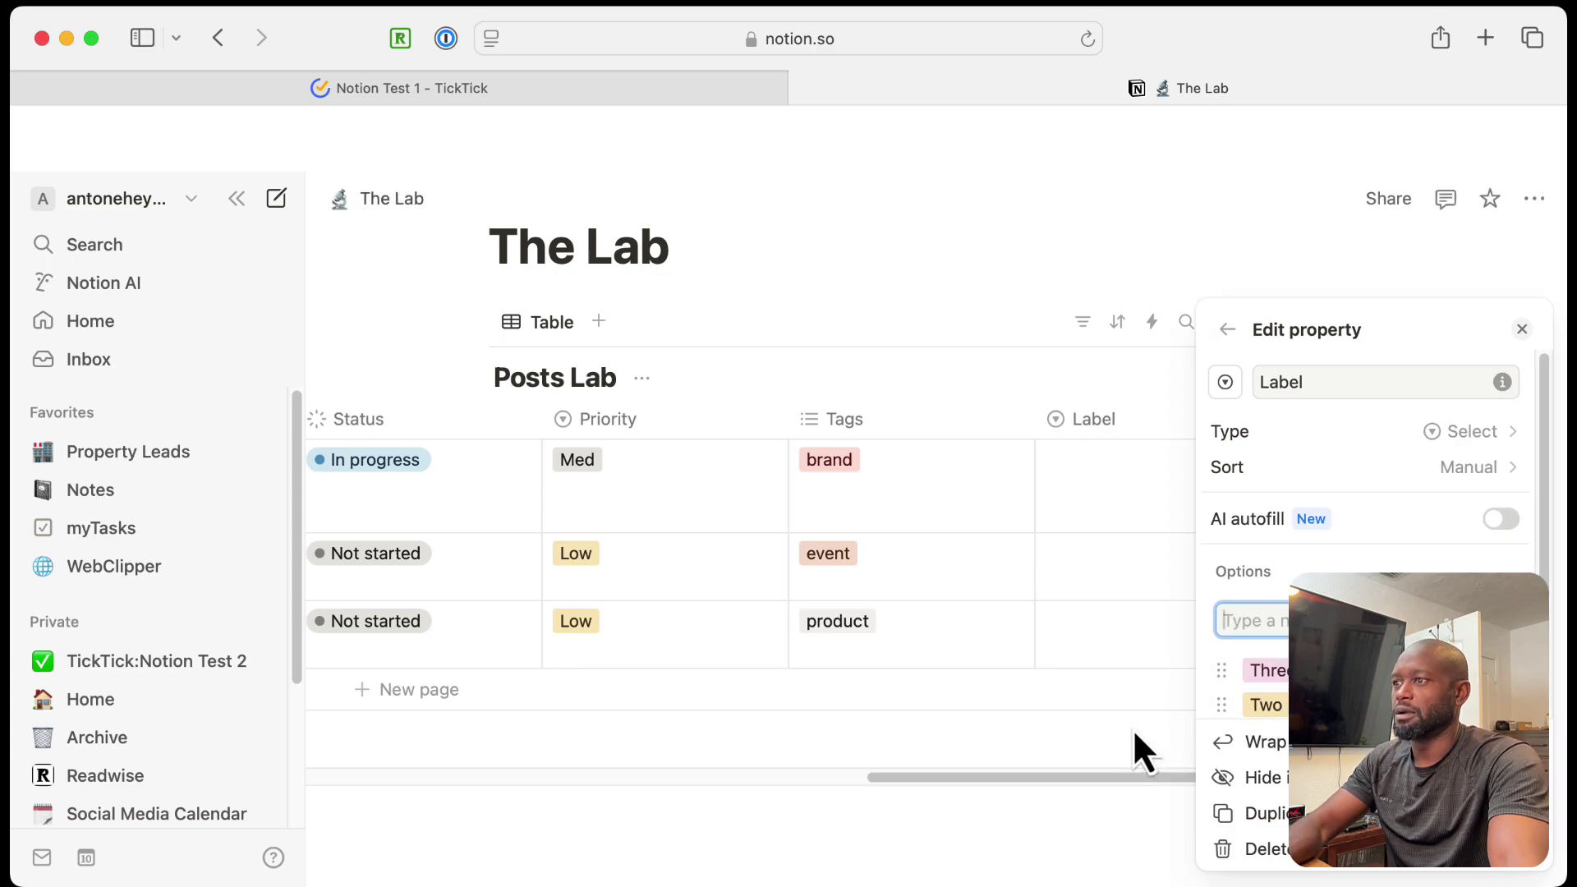
left_click(1134, 731)
Step: Set the Label of Post 3 to Three, Post 2 to Two and Post 1 to ONe
left_click(1076, 503)
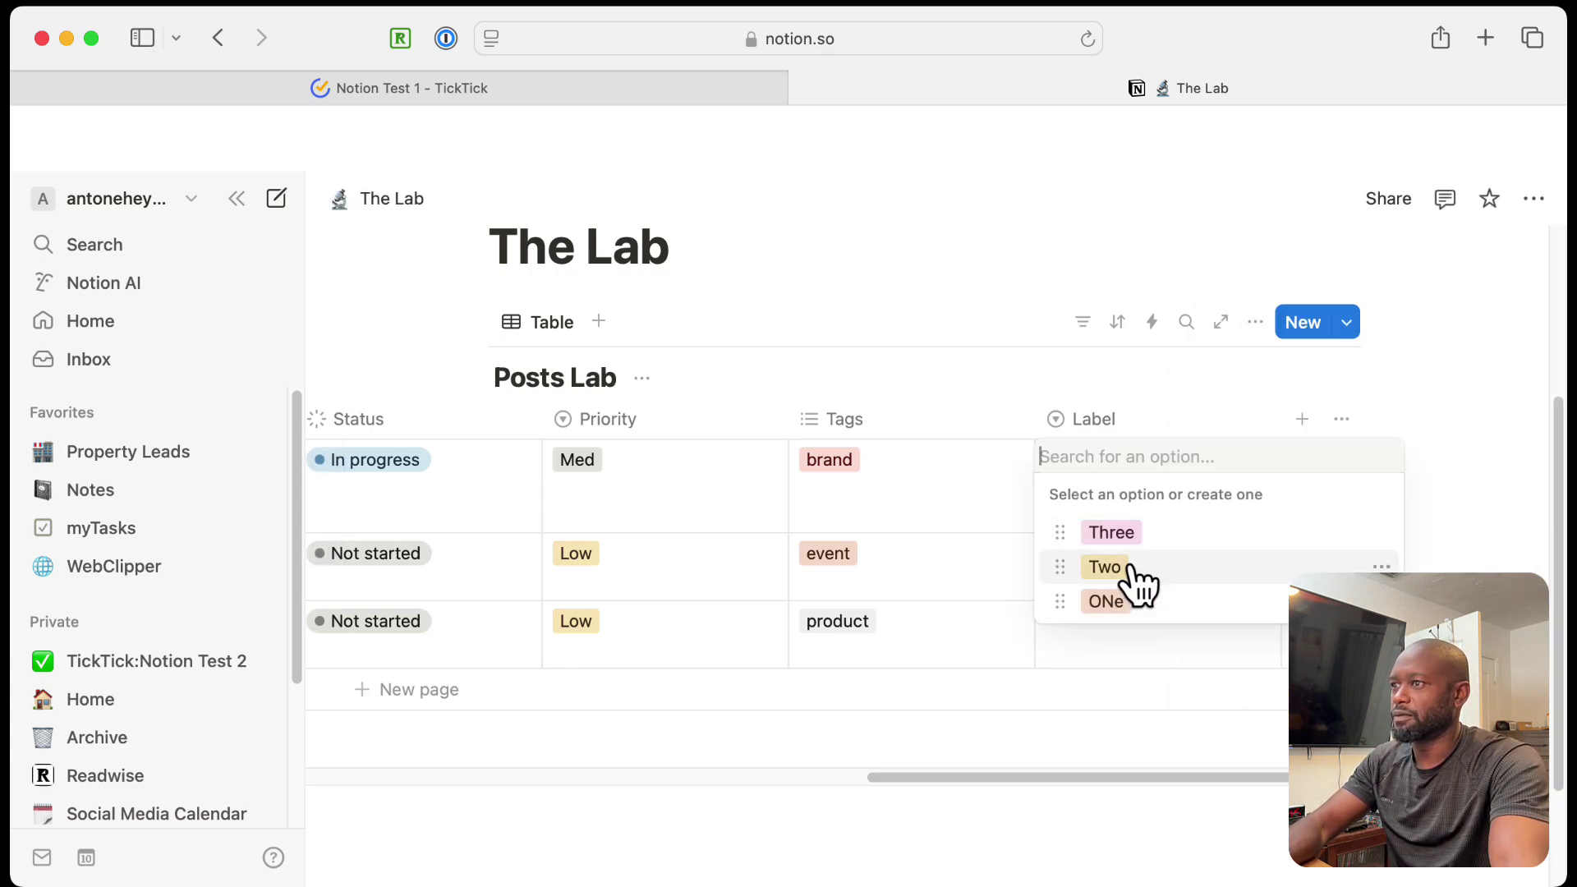
left_click(1143, 534)
left_click(1109, 565)
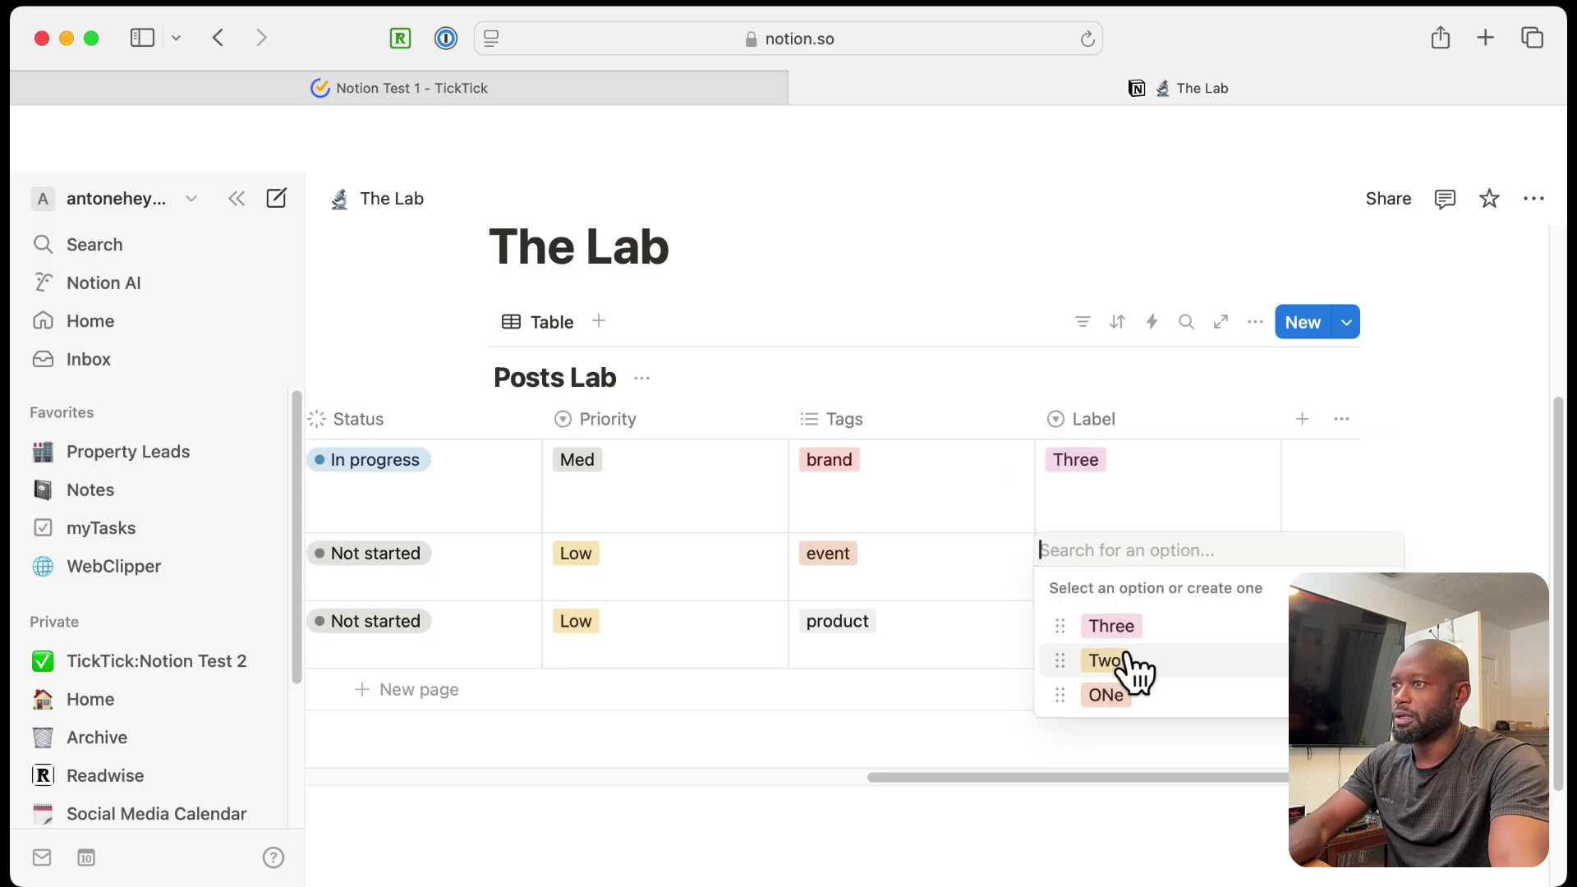
left_click(1124, 658)
left_click(1117, 652)
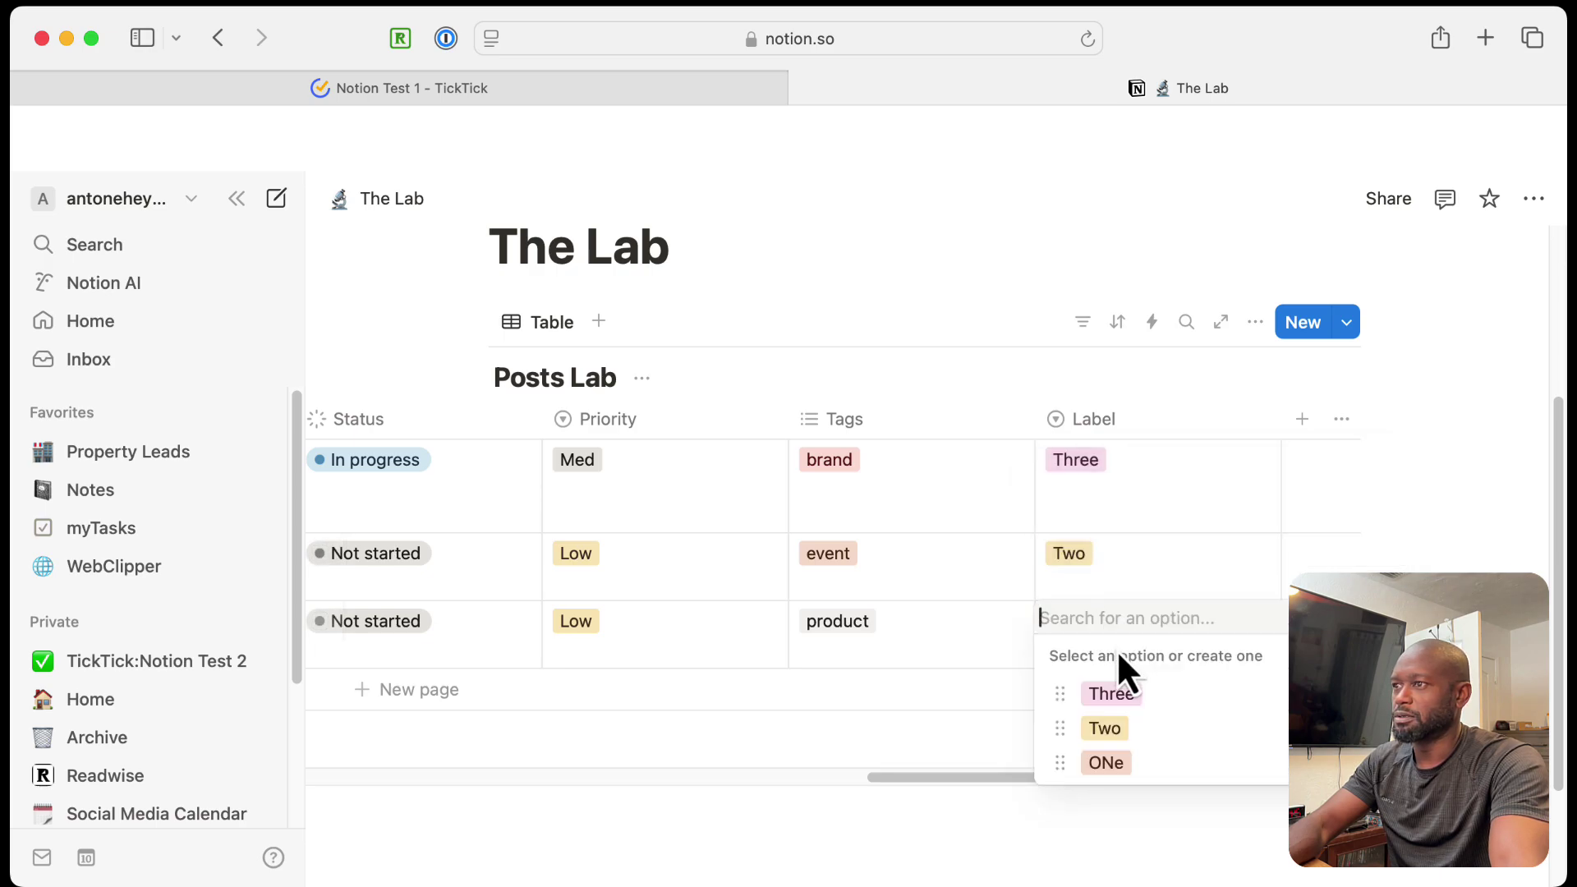
left_click(1109, 762)
left_click(1000, 743)
left_click(1016, 283)
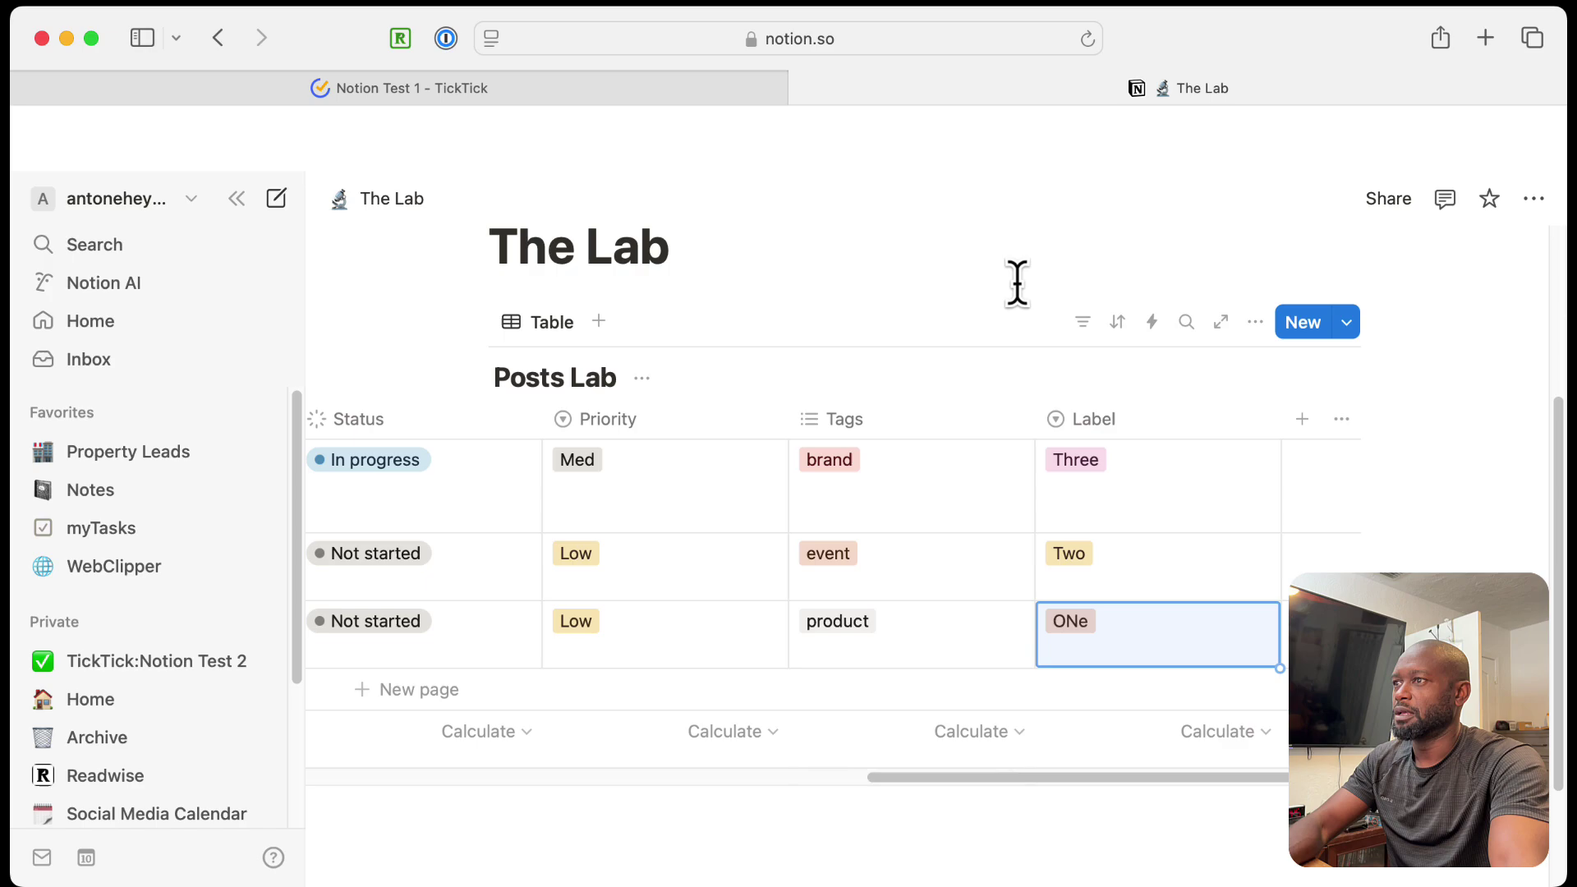
left_click(967, 275)
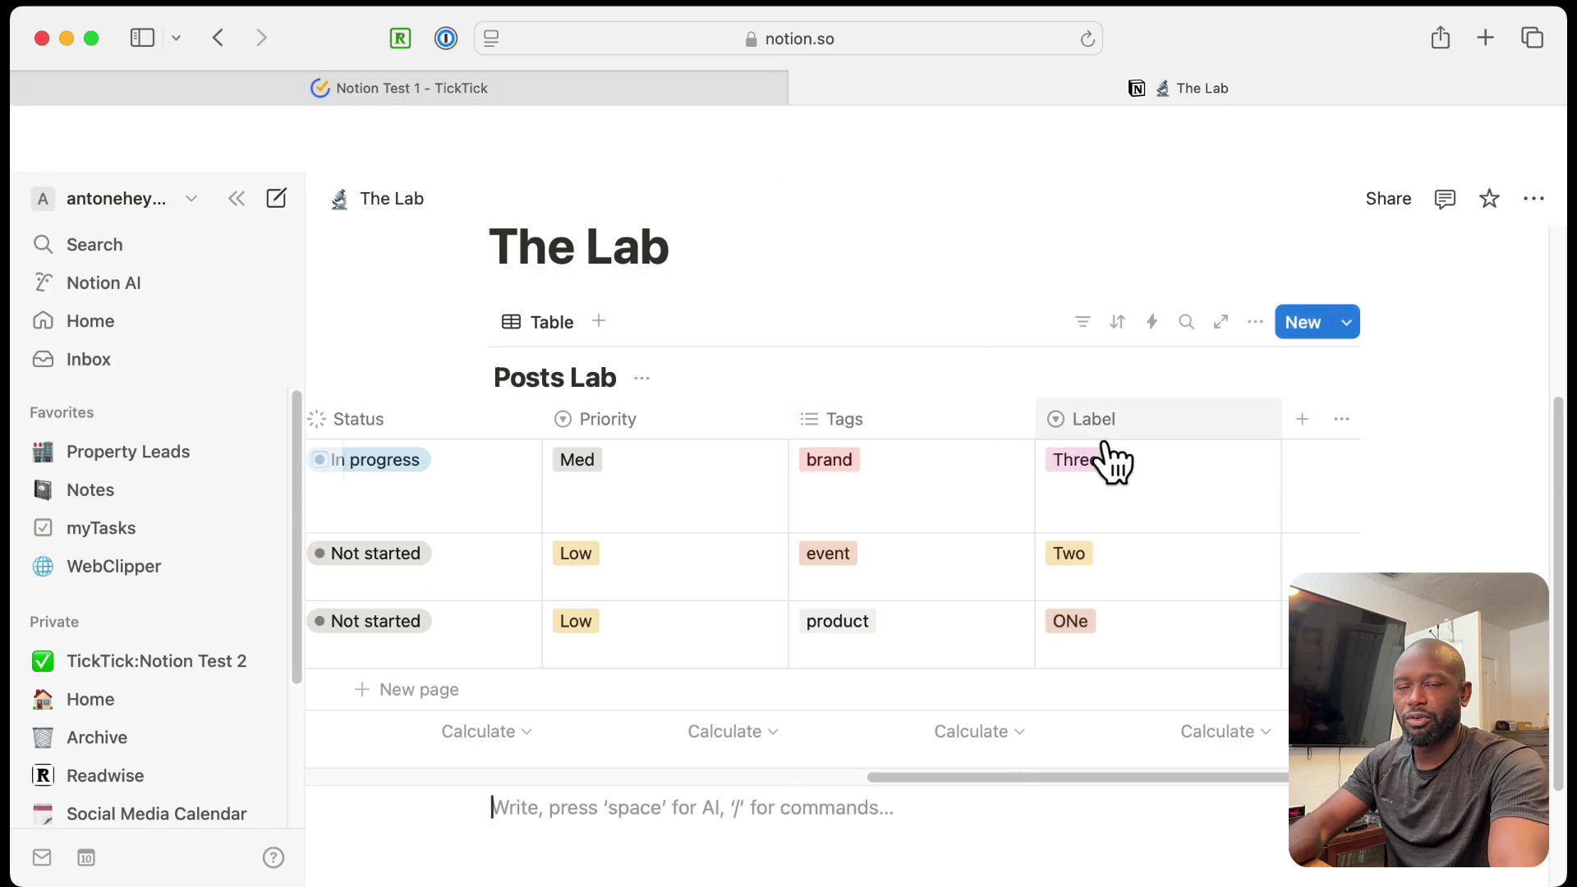
Step: Return to TickTick's Notion Test 1 list, opening and closing its options menu
left_click(539, 97)
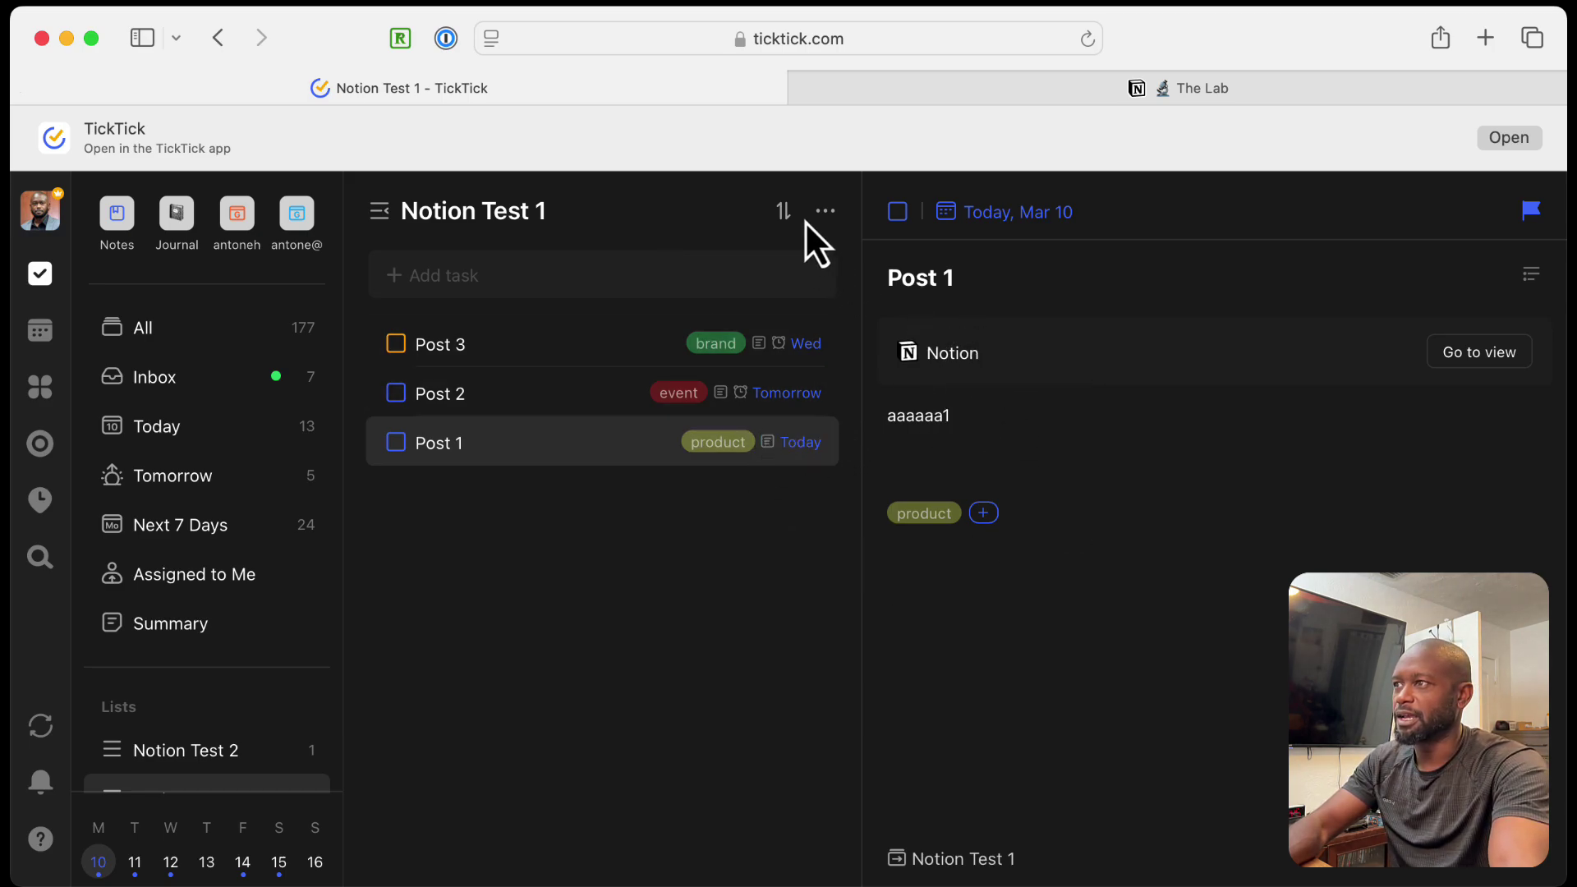
left_click(826, 212)
left_click(915, 715)
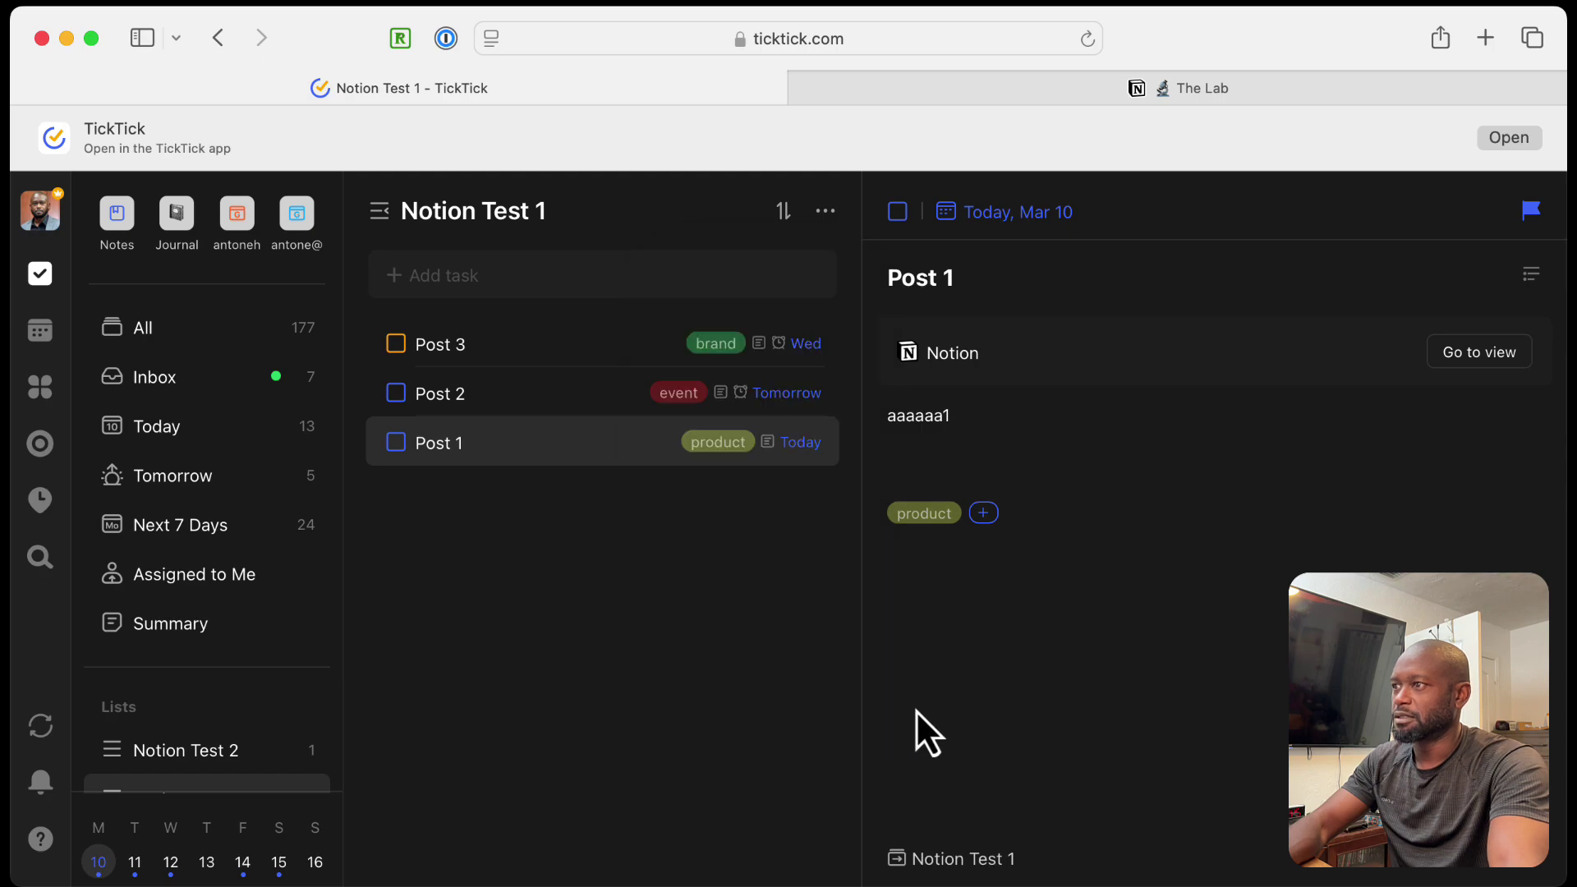